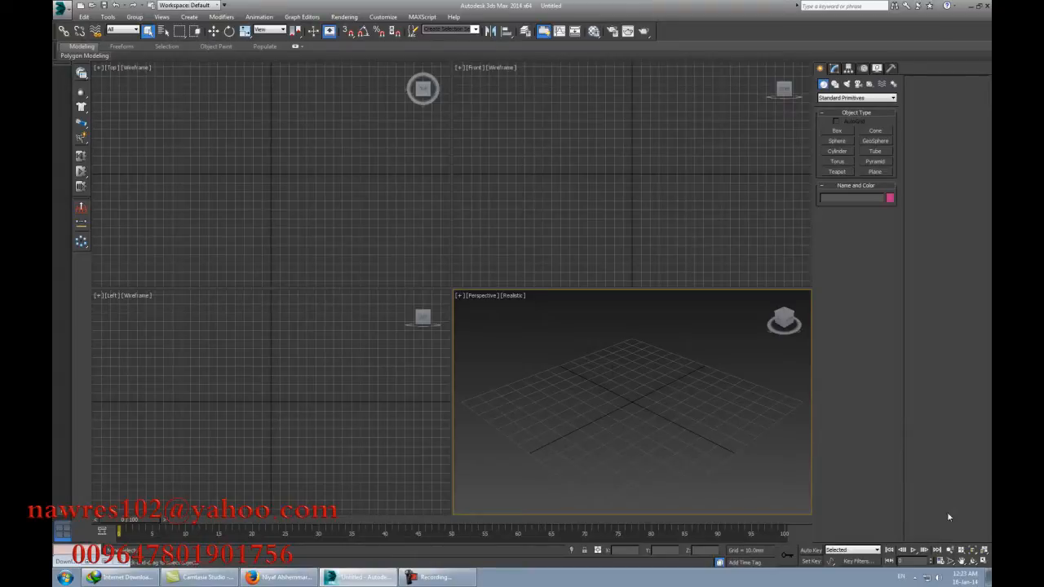
Step: Create a teapot with a radius of about 22 mm in the maximized Perspective view and set its X and Y position to 0 mm
{"action": "left_click", "coordinate": [983, 551]}
{"action": "middle_click_drag", "start_coordinate": [571, 354], "coordinate": [547, 313]}
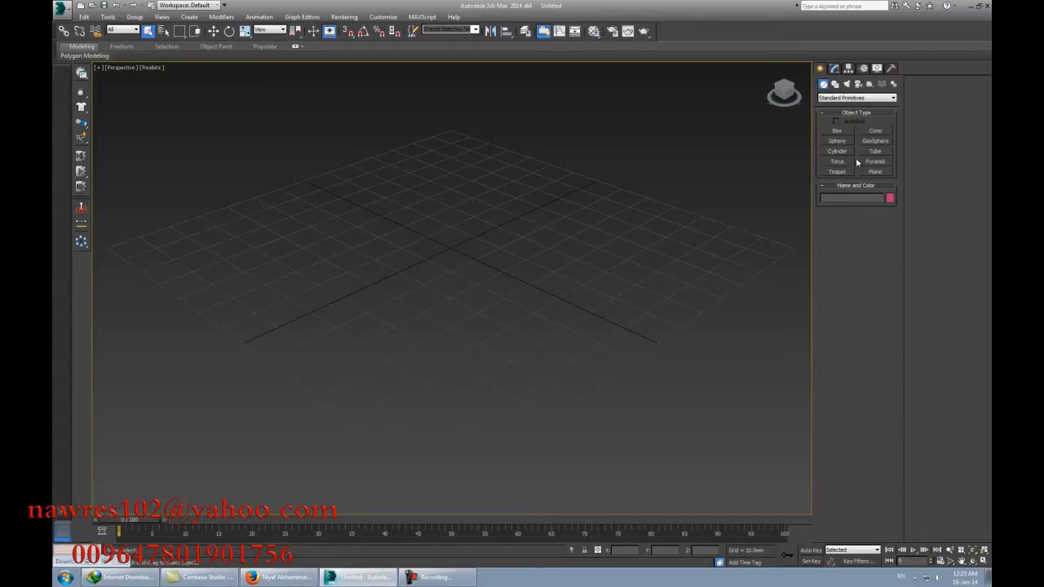
{"action": "left_click", "coordinate": [838, 171]}
{"action": "left_click_drag", "start_coordinate": [467, 243], "coordinate": [485, 216]}
{"action": "right_click", "coordinate": [214, 31]}
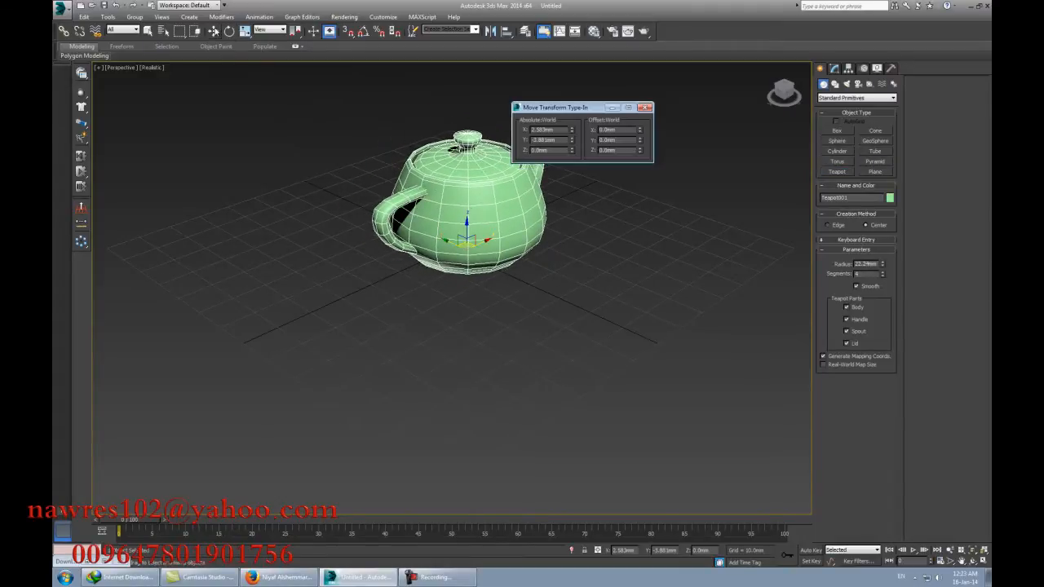
{"action": "right_click", "coordinate": [572, 129]}
{"action": "right_click", "coordinate": [572, 140]}
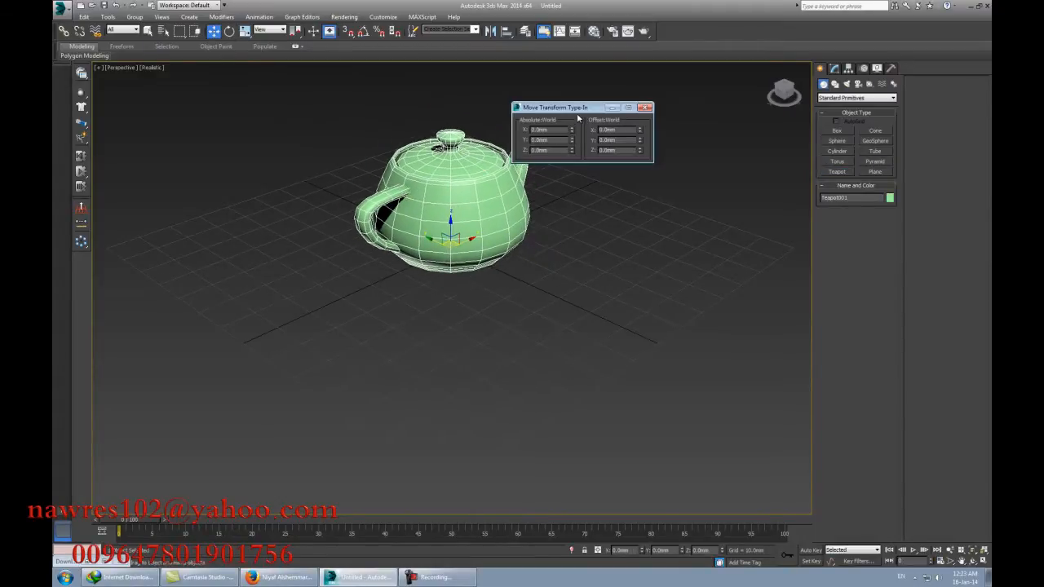
Step: Reset the teapot's absolute world position to 0 mm on X, Y and Z
{"action": "left_click_drag", "start_coordinate": [579, 109], "coordinate": [666, 258]}
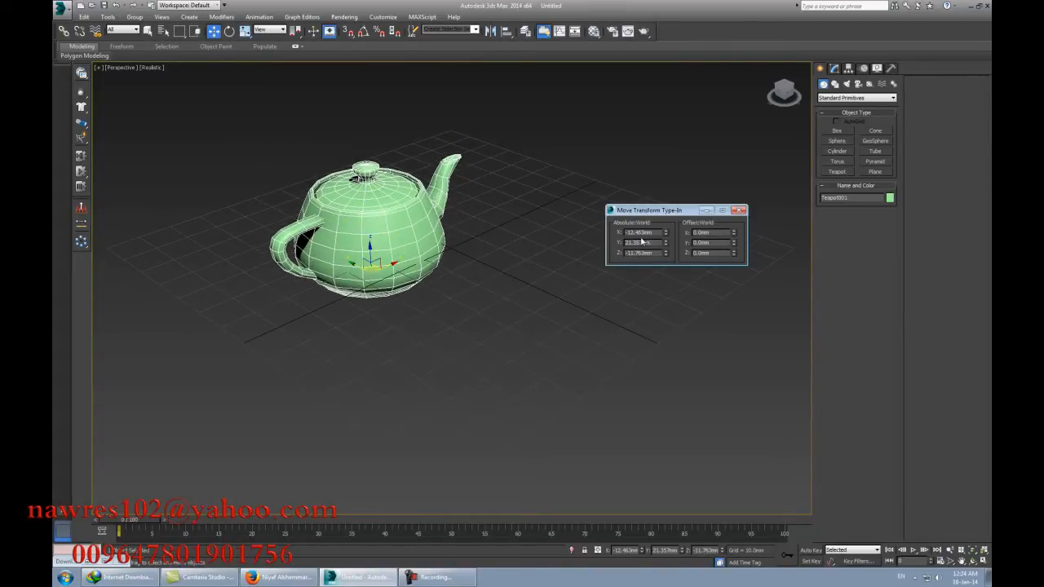
{"action": "middle_click_drag", "start_coordinate": [497, 312], "coordinate": [500, 330]}
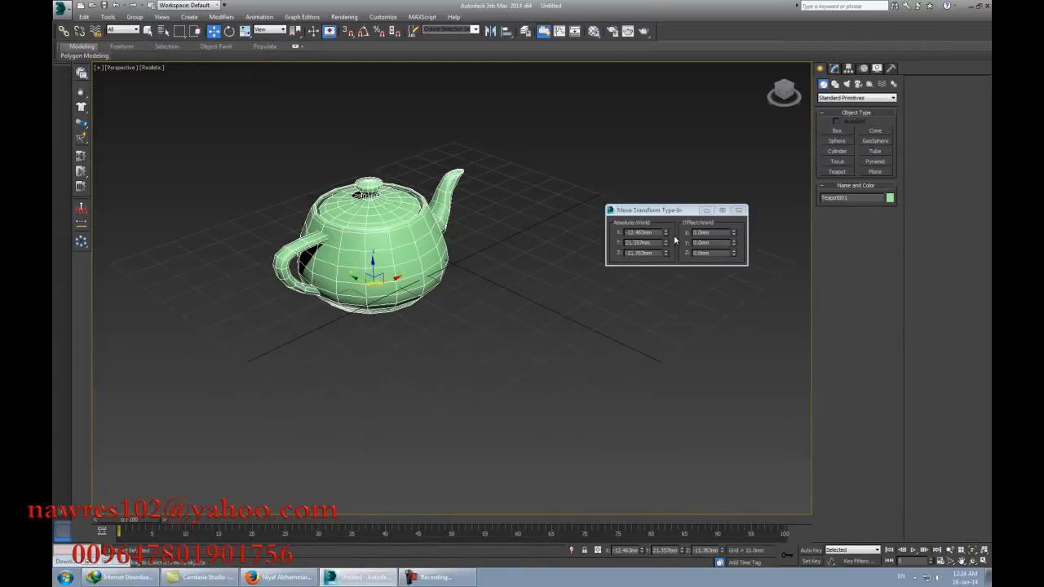
{"action": "right_click", "coordinate": [665, 232]}
{"action": "right_click", "coordinate": [665, 243]}
{"action": "right_click", "coordinate": [665, 253]}
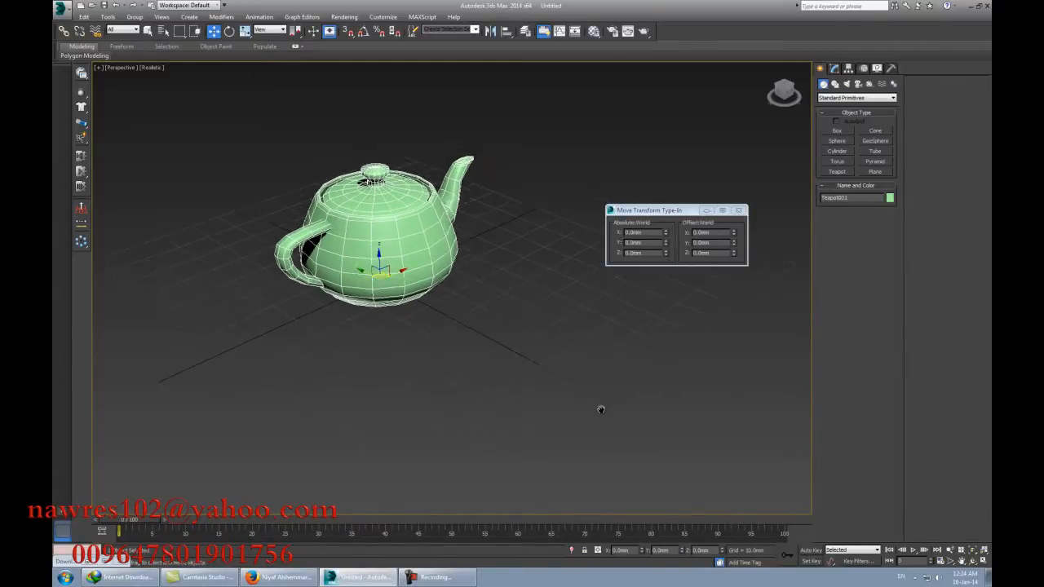
{"action": "middle_click_drag", "start_coordinate": [601, 410], "coordinate": [601, 406]}
Step: Turn on Auto Key and animate the teapot to an absolute X position of 100 mm at frame 100
{"action": "left_click", "coordinate": [811, 551]}
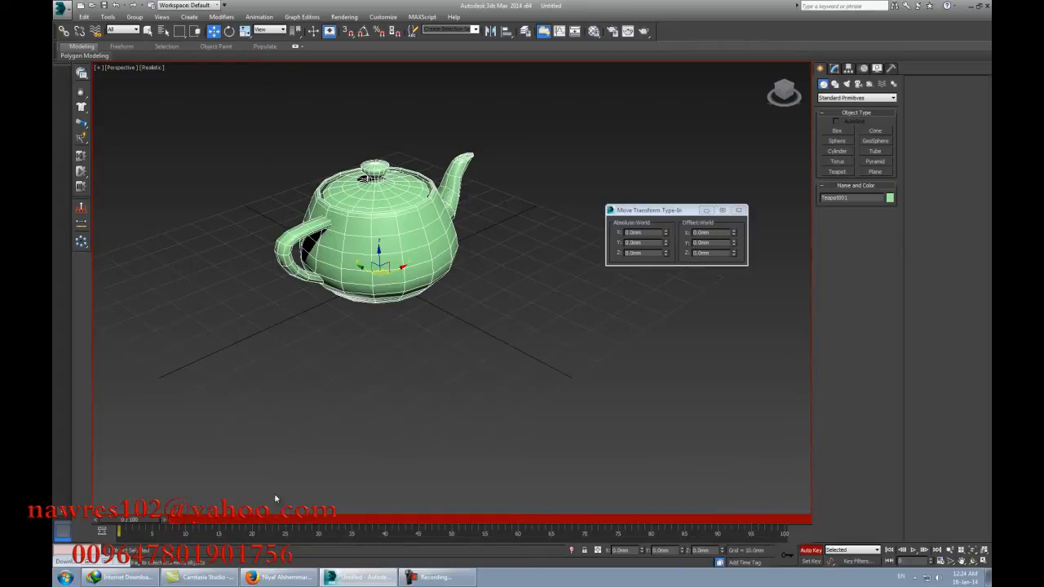
{"action": "left_click_drag", "start_coordinate": [163, 524], "coordinate": [854, 521]}
{"action": "key", "text": "w"}
{"action": "left_click_drag", "start_coordinate": [682, 217], "coordinate": [770, 360]}
{"action": "left_click_drag", "start_coordinate": [734, 256], "coordinate": [661, 256]}
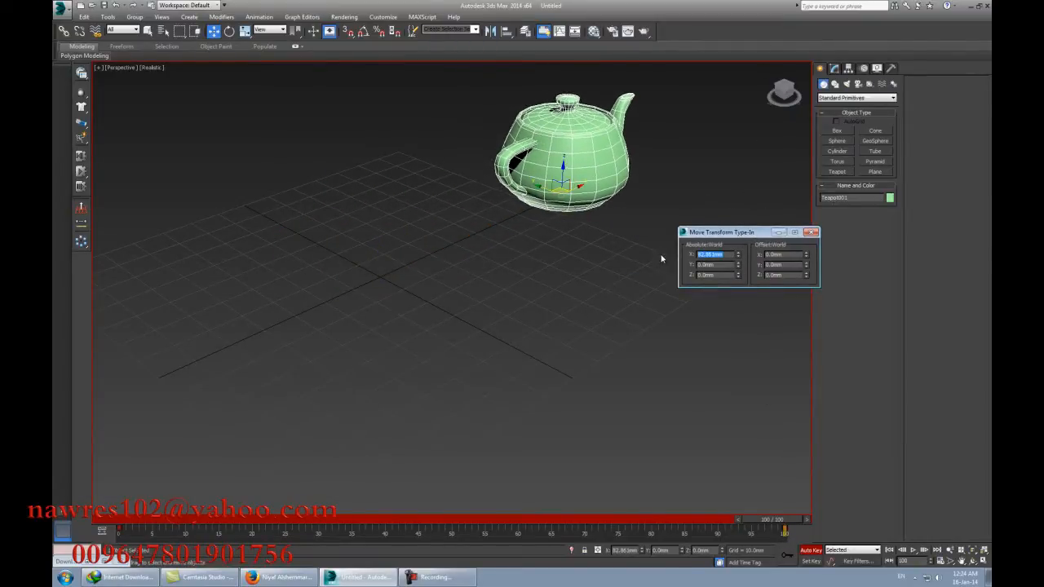
{"action": "type", "text": "00.0"}
{"action": "key", "text": "Tab"}
{"action": "middle_click_drag", "start_coordinate": [625, 216], "coordinate": [617, 227]}
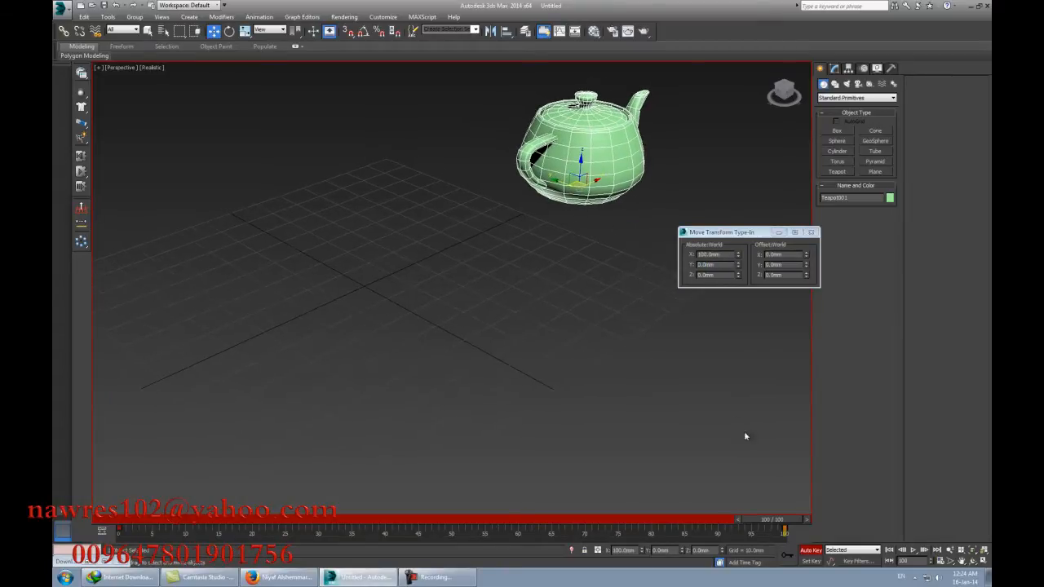
Step: Go back to frame 0, delete all of the teapot's animation keys and turn off Auto Key
{"action": "left_click_drag", "start_coordinate": [772, 522], "coordinate": [71, 479]}
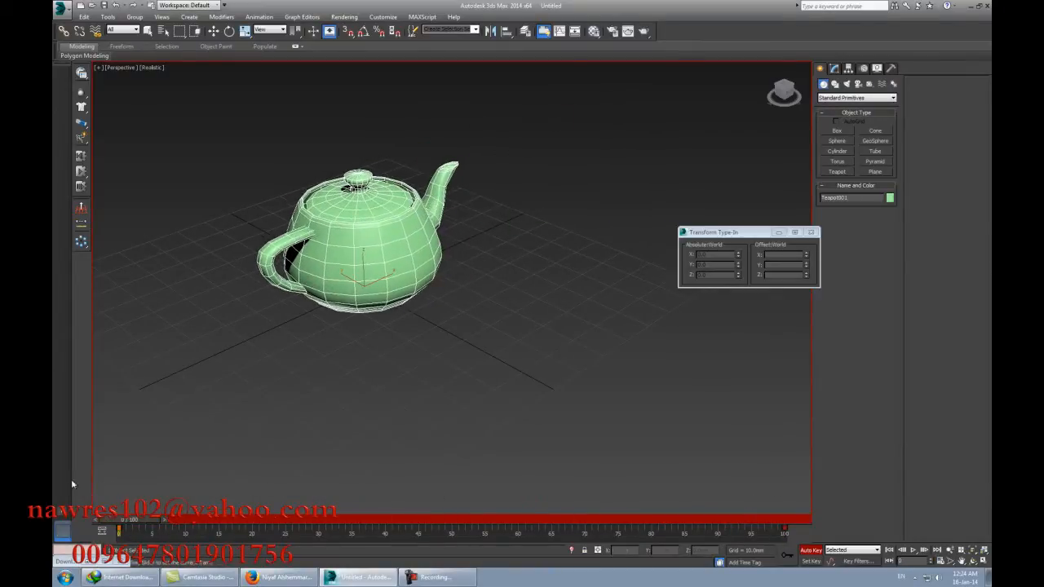
{"action": "key", "text": "w"}
{"action": "key", "text": "q"}
{"action": "middle_click_drag", "start_coordinate": [544, 320], "coordinate": [434, 380], "text": "alt"}
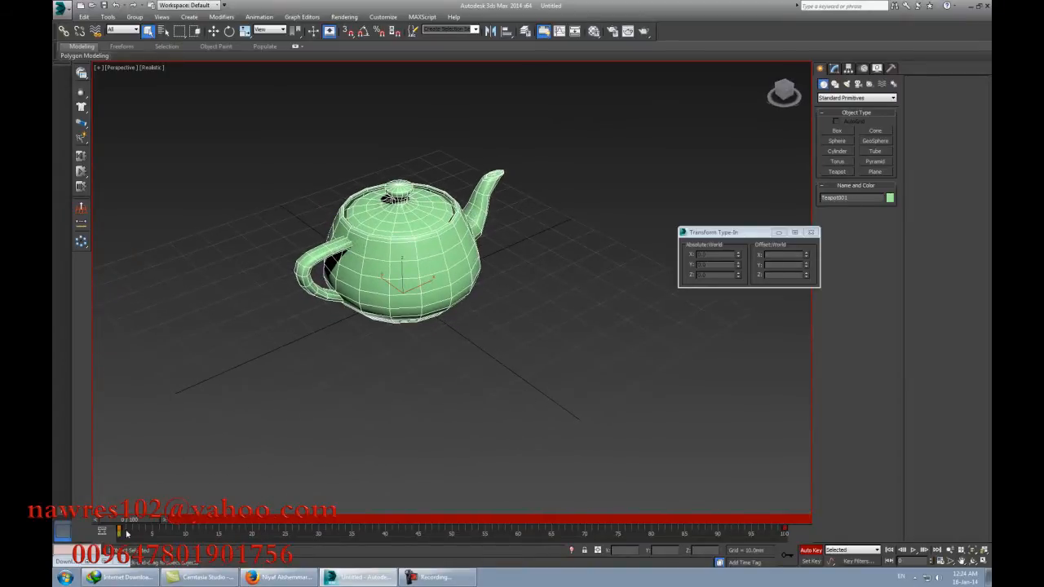
{"action": "left_click_drag", "start_coordinate": [126, 535], "coordinate": [116, 512]}
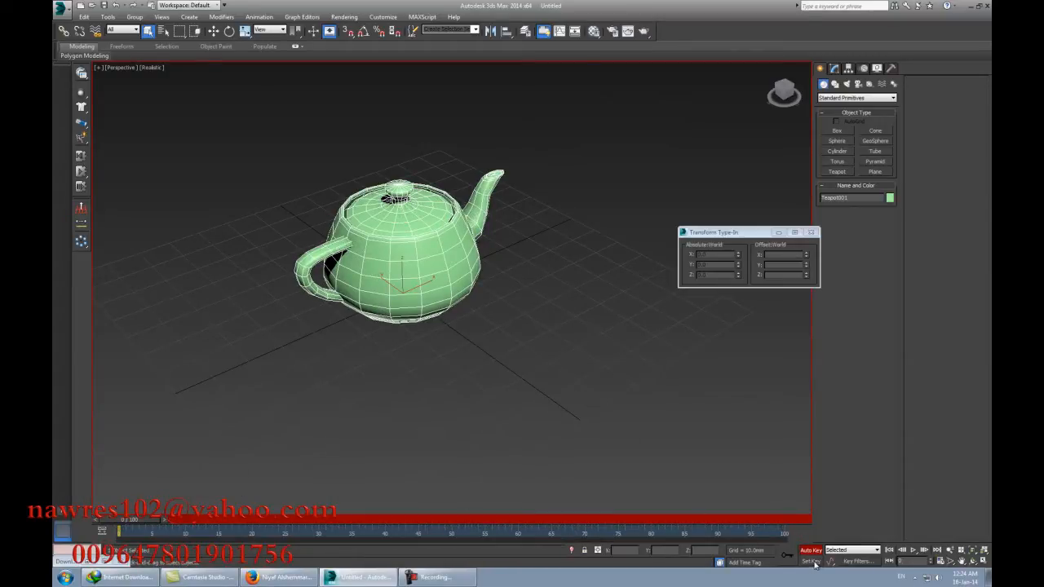
{"action": "left_click", "coordinate": [812, 551]}
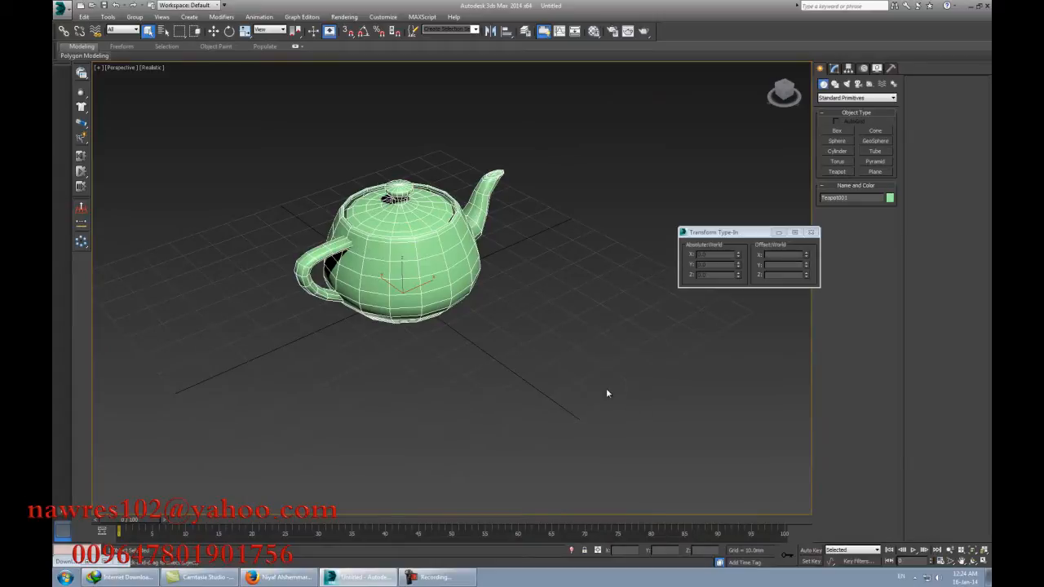
{"action": "scroll", "coordinate": [576, 403], "scroll_direction": "up", "scroll_amount": 3}
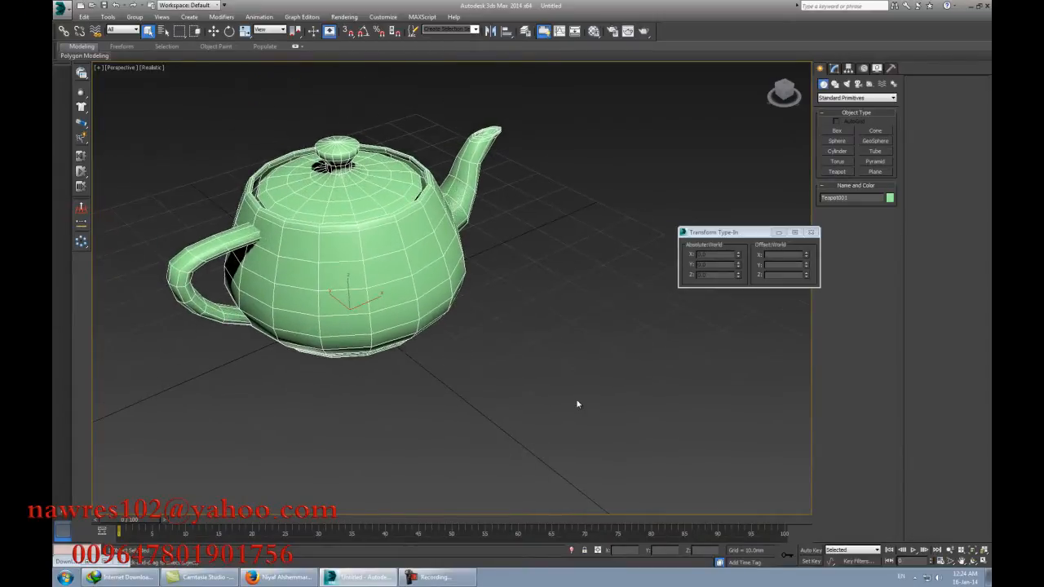
{"action": "middle_click_drag", "start_coordinate": [553, 386], "coordinate": [557, 404]}
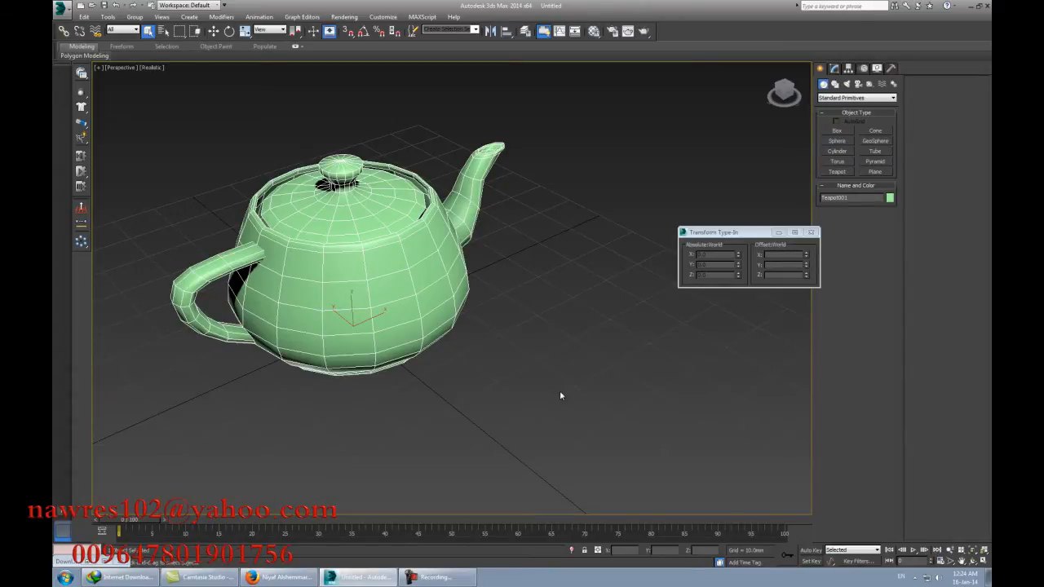
{"action": "middle_click_drag", "start_coordinate": [561, 396], "coordinate": [544, 389]}
{"action": "scroll", "coordinate": [540, 380], "scroll_direction": "down", "scroll_amount": 3}
{"action": "middle_click_drag", "start_coordinate": [535, 350], "coordinate": [473, 327]}
{"action": "right_click", "coordinate": [491, 300]}
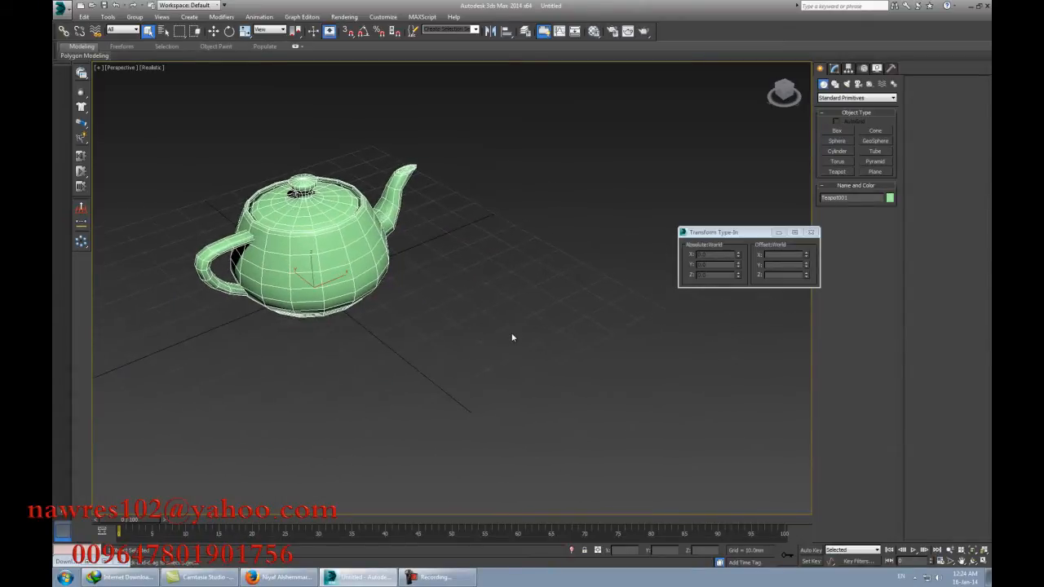
Step: Close the transform type-in dialog and create a cylinder about 21 mm in radius and 11 mm high beside the teapot's spout
{"action": "left_click", "coordinate": [811, 232]}
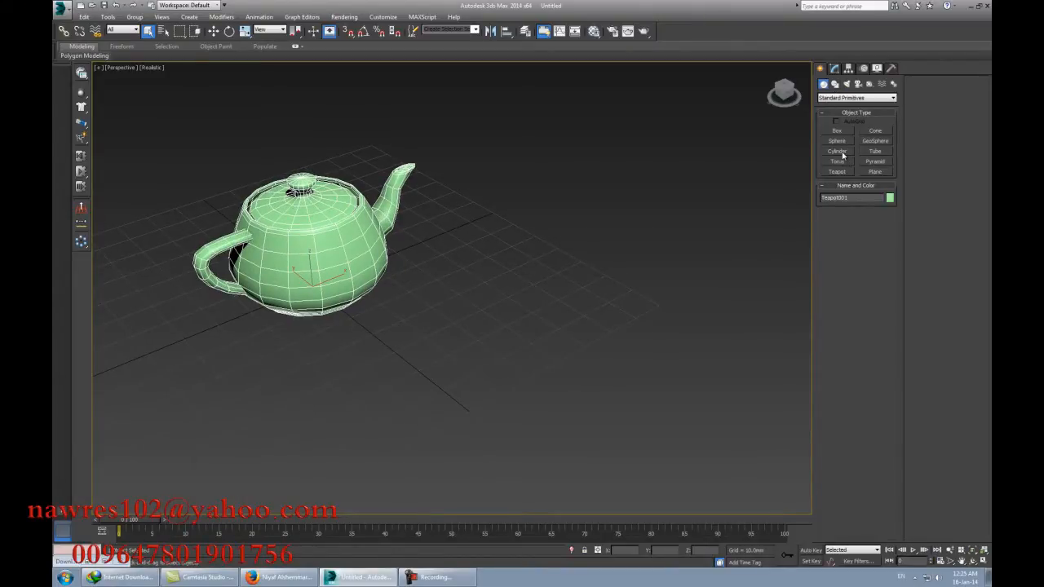
{"action": "left_click", "coordinate": [838, 152]}
{"action": "middle_click_drag", "start_coordinate": [690, 302], "coordinate": [497, 313]}
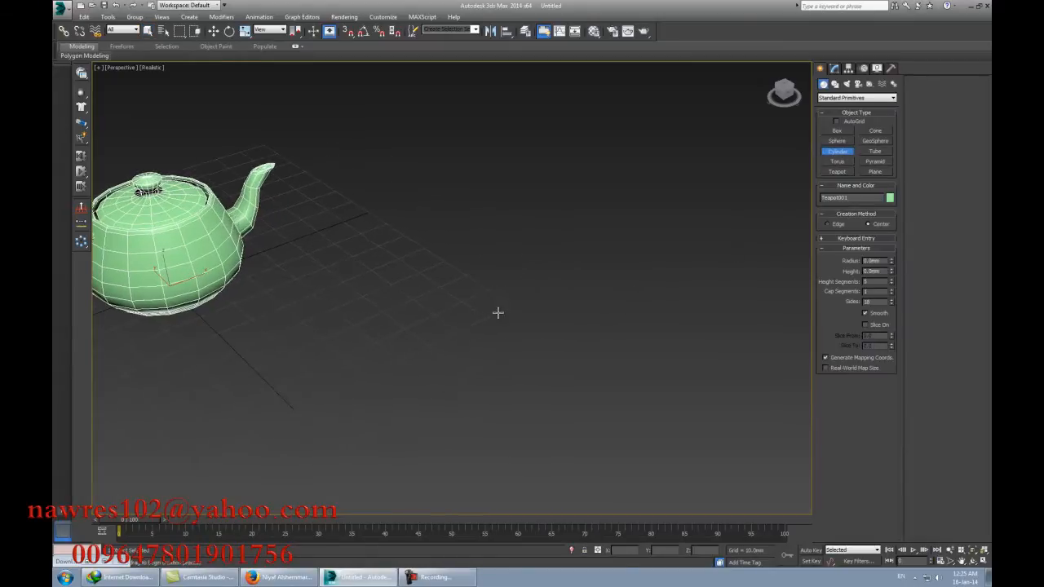
{"action": "left_click_drag", "start_coordinate": [490, 326], "coordinate": [504, 285]}
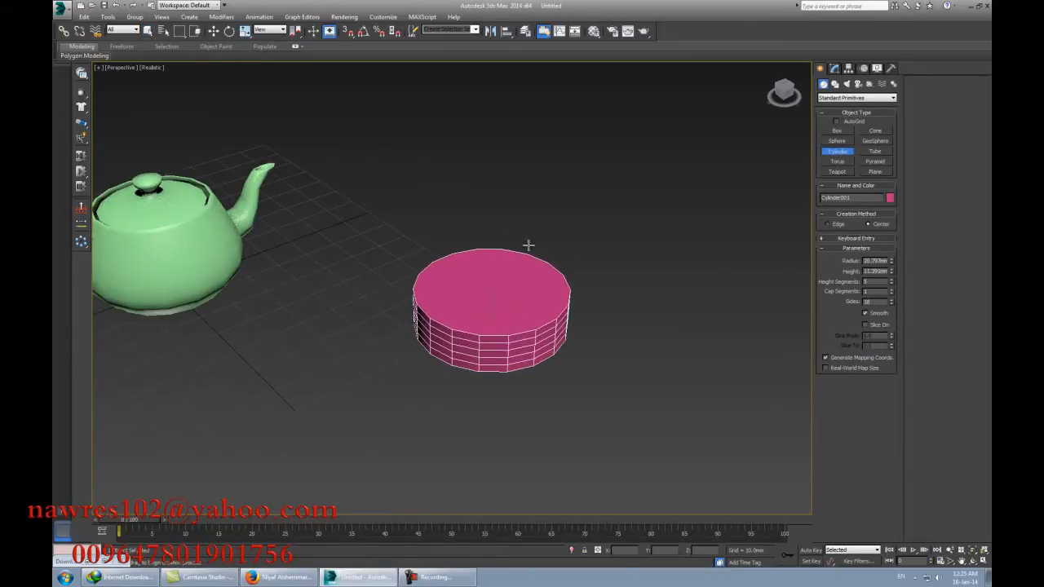
{"action": "left_click", "coordinate": [530, 245]}
Step: Set the cylinder's radius to 20 mm and its height to 10 mm
{"action": "left_click", "coordinate": [835, 69]}
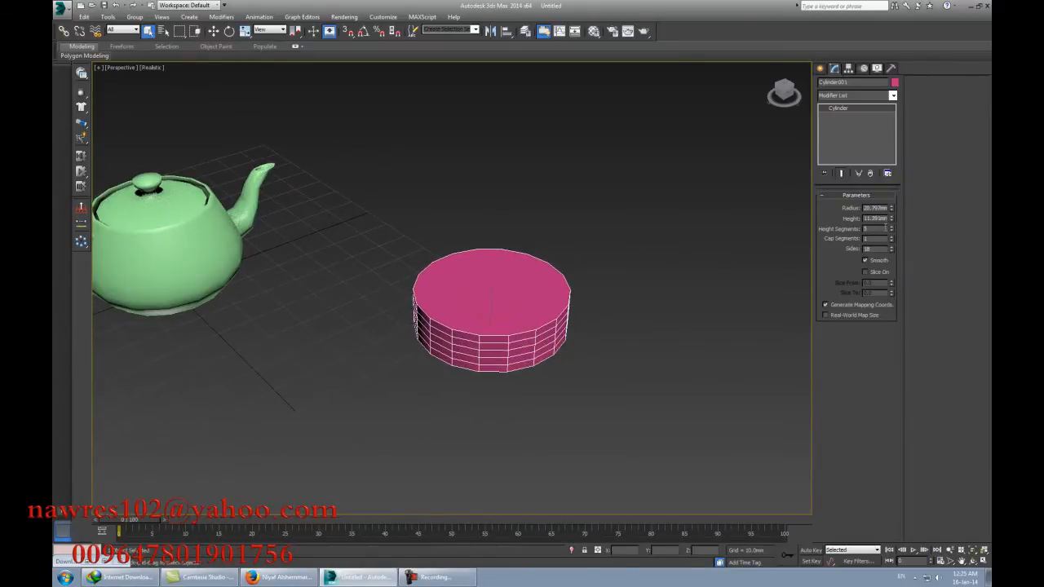
{"action": "double_click", "coordinate": [874, 209]}
{"action": "type", "text": "20"}
{"action": "key", "text": "Return"}
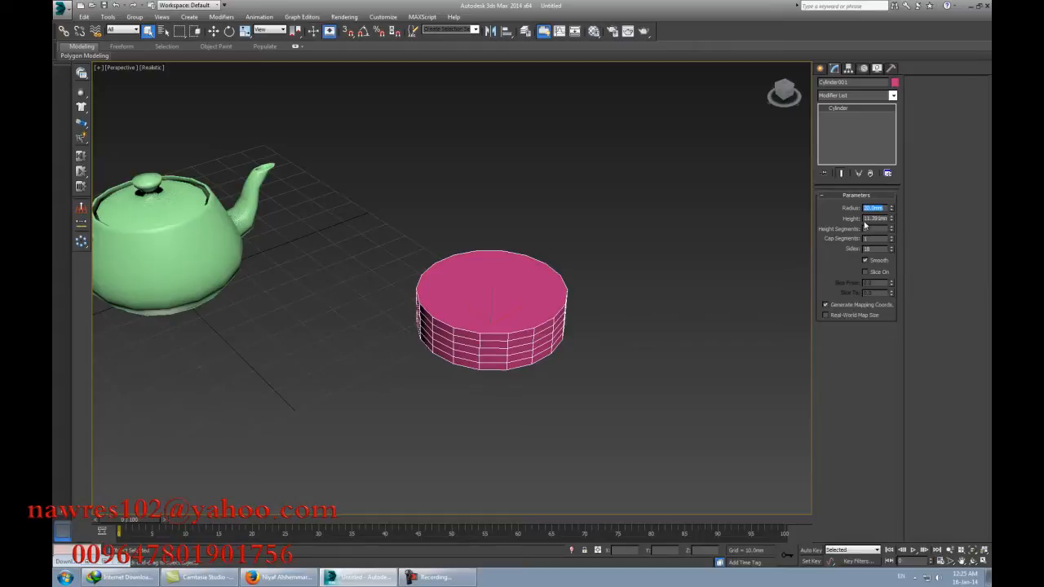
{"action": "double_click", "coordinate": [870, 219]}
{"action": "type", "text": "10"}
{"action": "key", "text": "Return"}
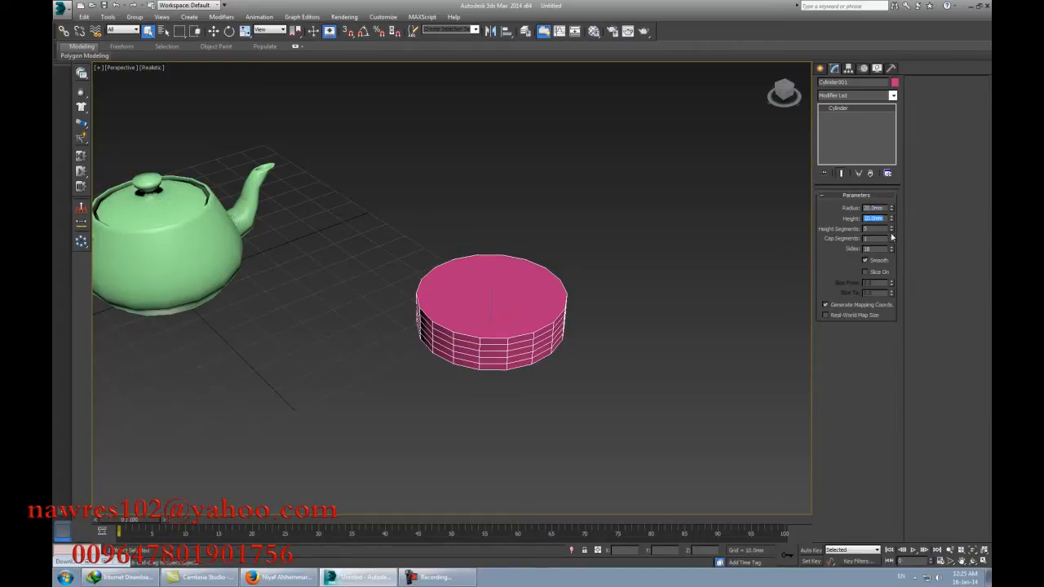
Step: Set the cylinder's height segments to 1 and its sides to 36
{"action": "right_click", "coordinate": [891, 231]}
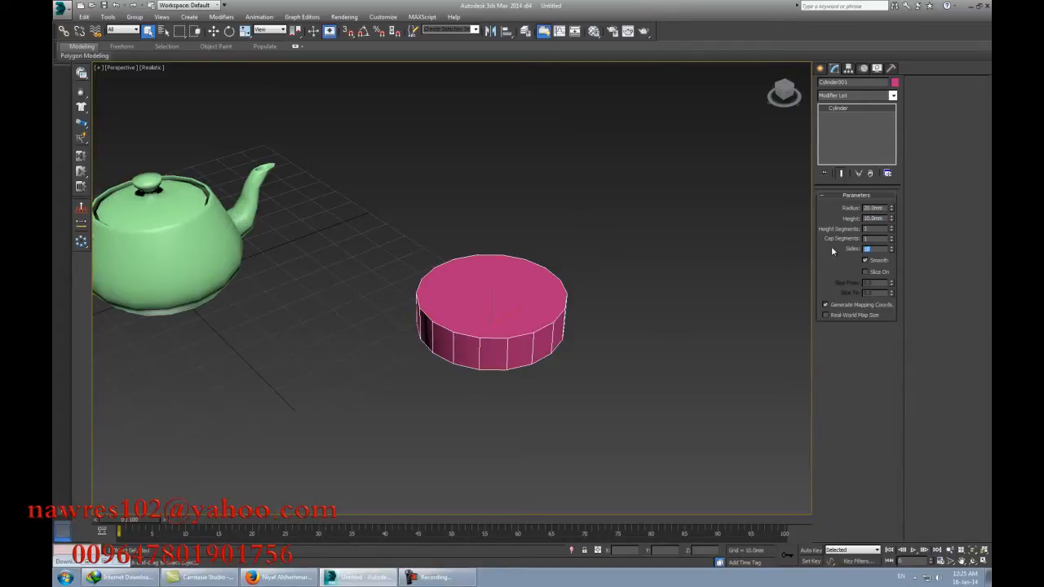
{"action": "type", "text": "8"}
{"action": "key", "text": "Return"}
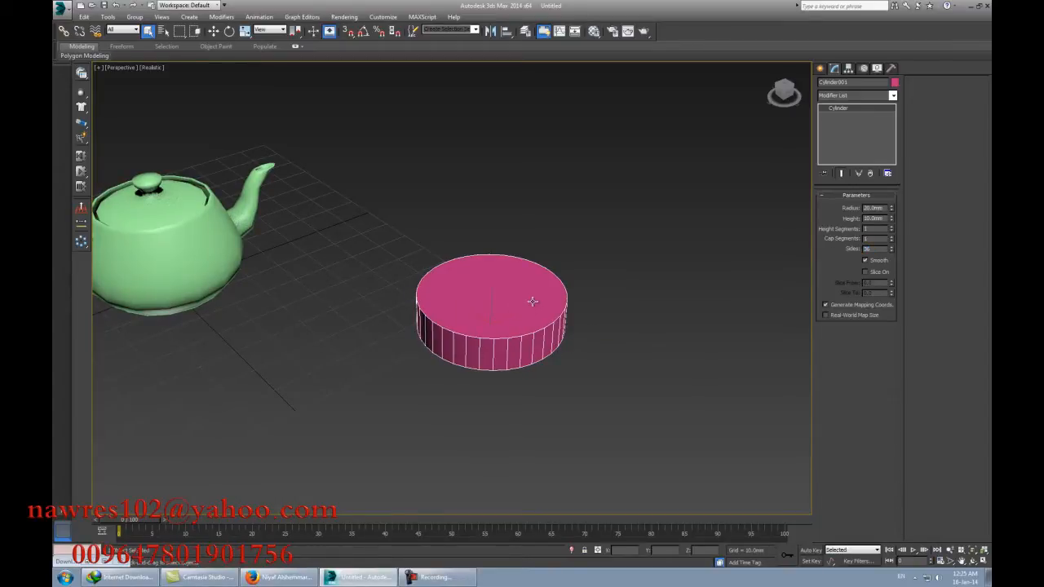
Step: Enable angle snap and rotate the cylinder 90 degrees about the X axis so it stands upright
{"action": "right_click", "coordinate": [364, 31]}
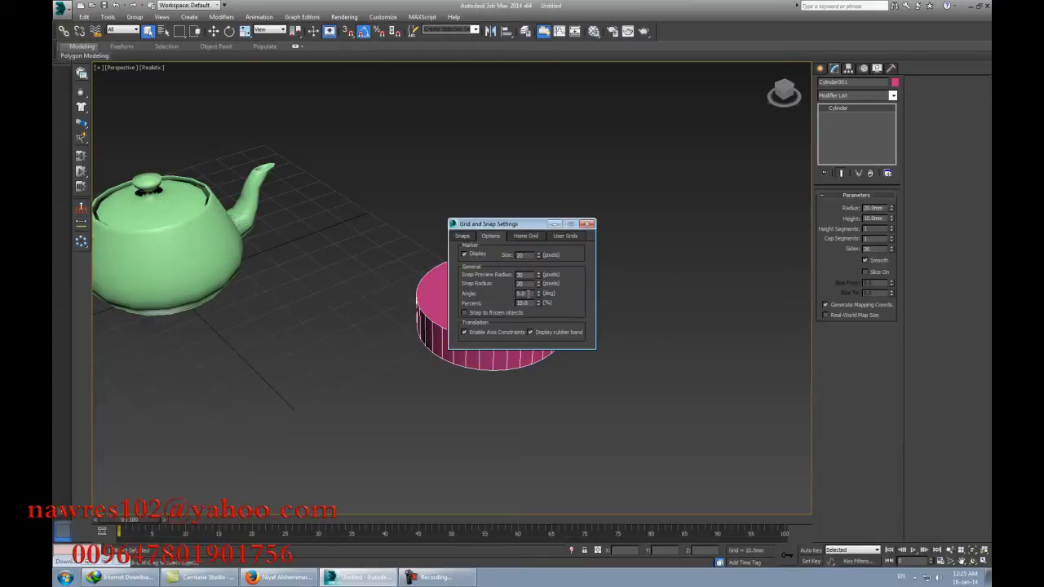
{"action": "left_click", "coordinate": [588, 224]}
{"action": "key", "text": "e"}
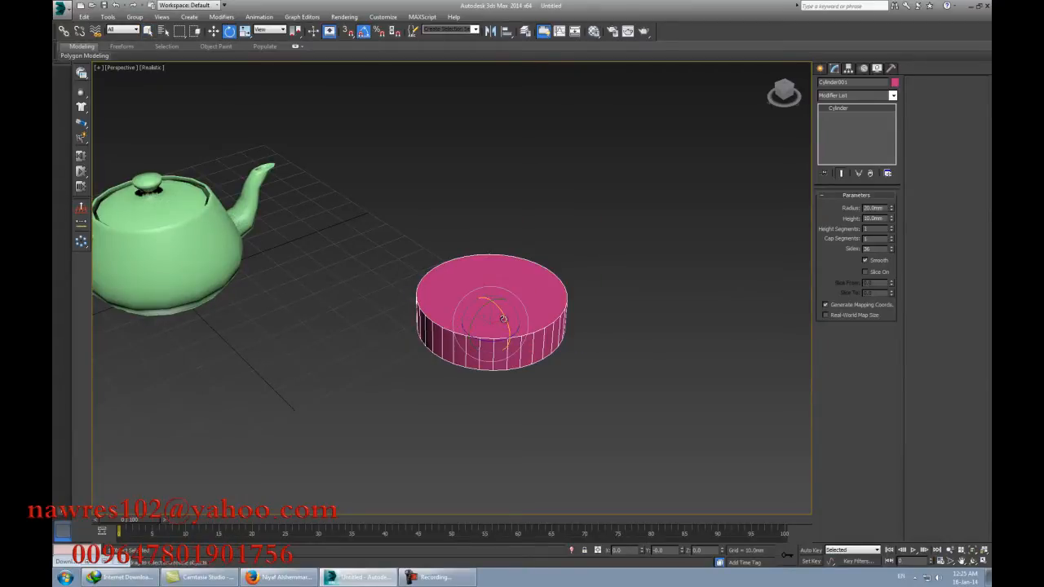
{"action": "left_click_drag", "start_coordinate": [504, 321], "coordinate": [520, 382]}
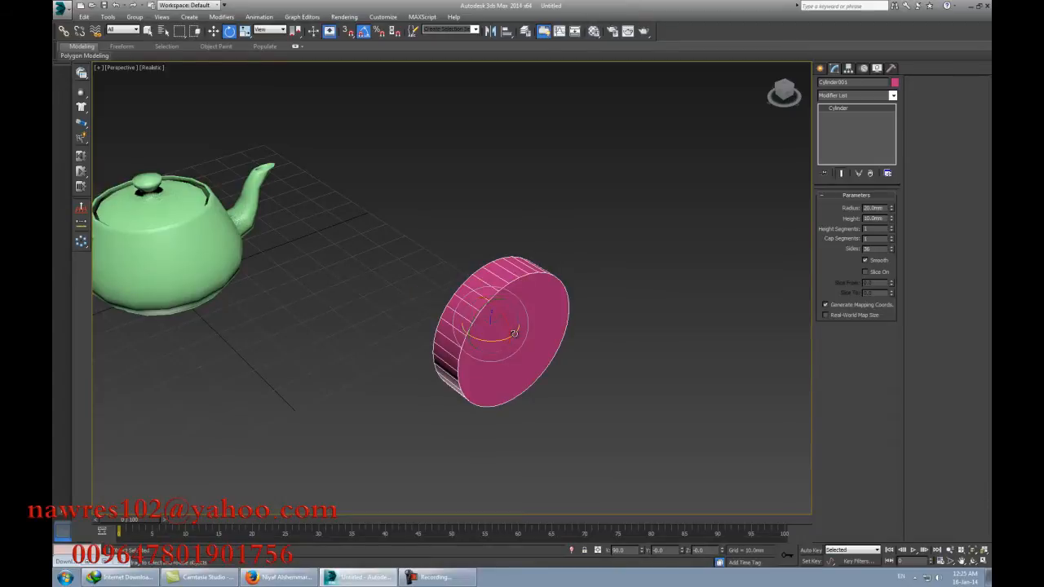
Step: Center the cylinder's pivot to the object using Affect Pivot Only, and finish the pivot adjustment
{"action": "key", "text": "z"}
{"action": "middle_click_drag", "start_coordinate": [521, 368], "coordinate": [572, 349], "text": "alt"}
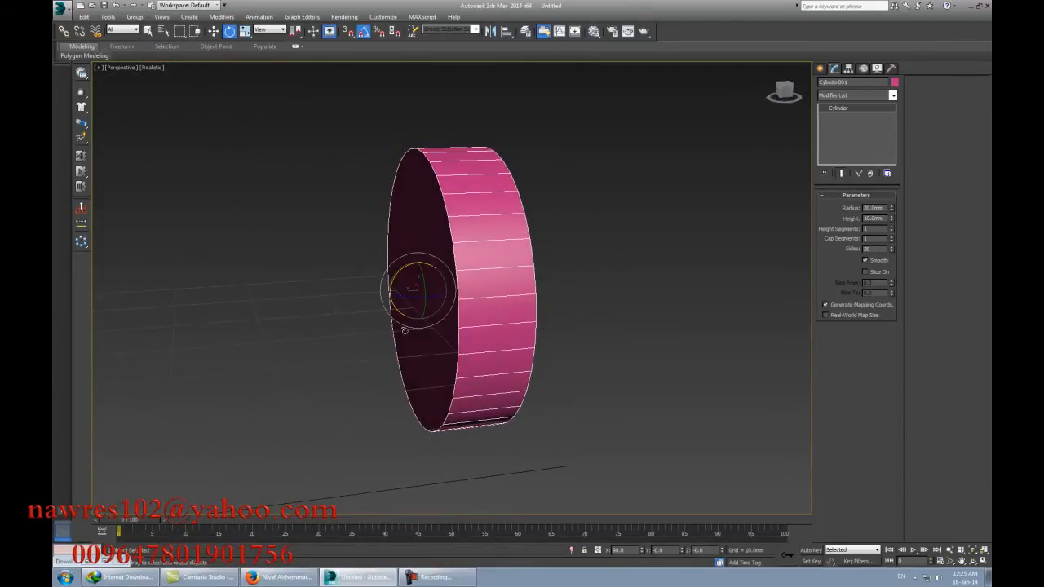
{"action": "middle_click_drag", "start_coordinate": [481, 342], "coordinate": [371, 365], "text": "alt"}
{"action": "left_click", "coordinate": [849, 69]}
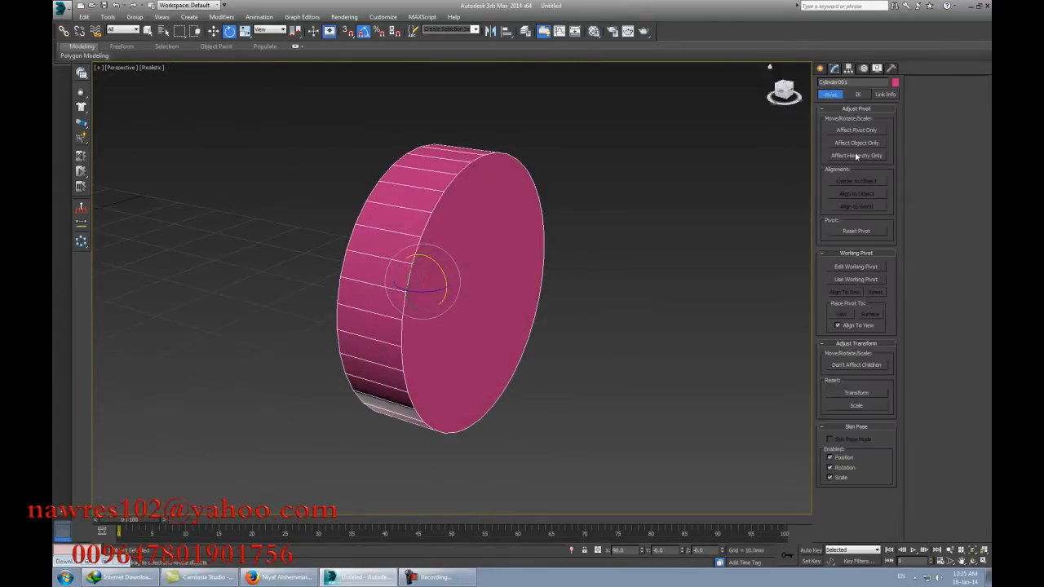
{"action": "left_click", "coordinate": [857, 130]}
{"action": "left_click", "coordinate": [858, 181]}
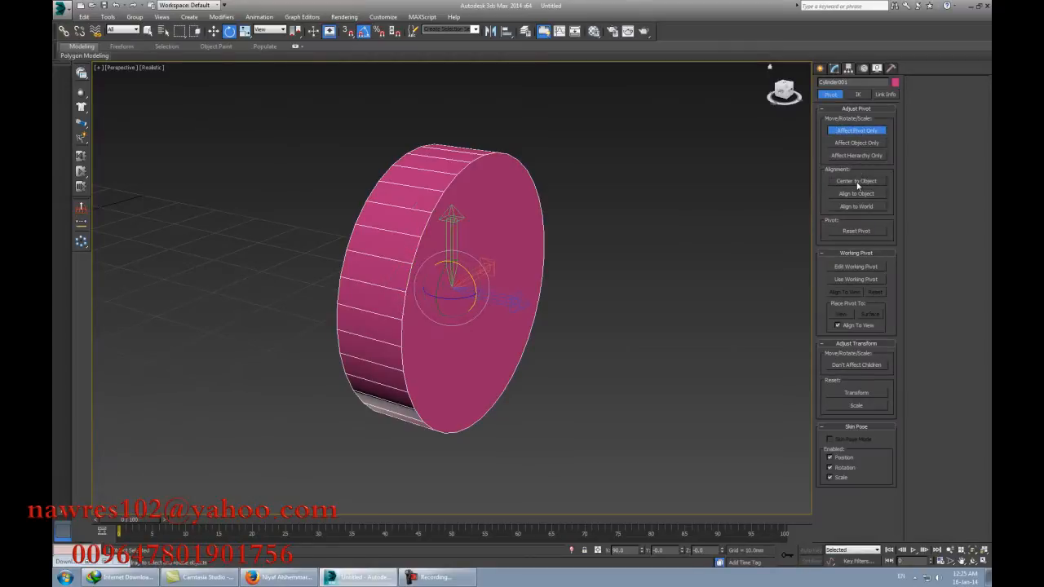
{"action": "left_click", "coordinate": [857, 130]}
{"action": "left_click", "coordinate": [836, 69]}
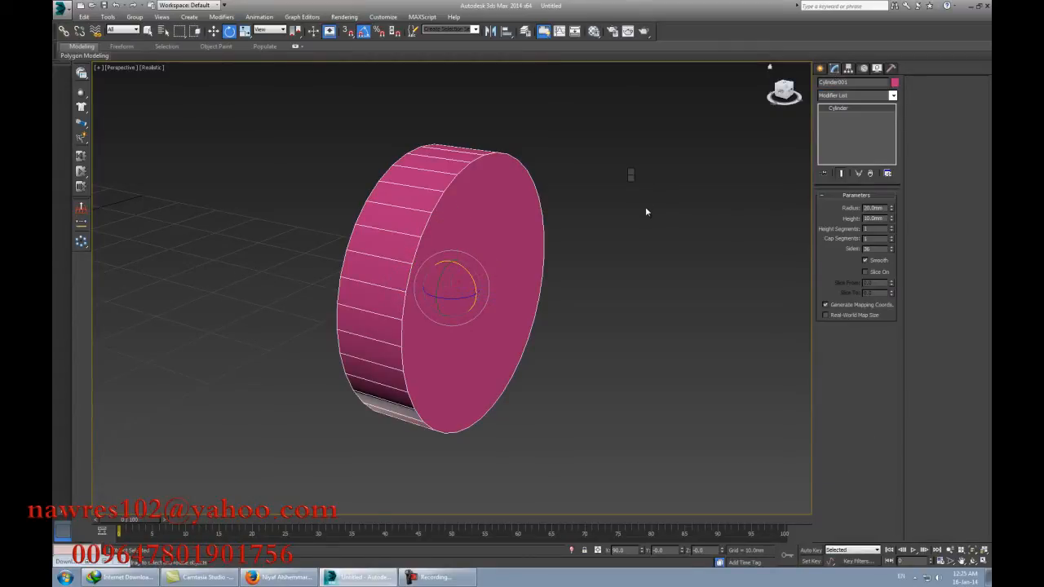
{"action": "key", "text": "q"}
Step: Convert the cylinder to an Editable Poly and set its object color to black
{"action": "middle_click_drag", "start_coordinate": [630, 302], "coordinate": [600, 333]}
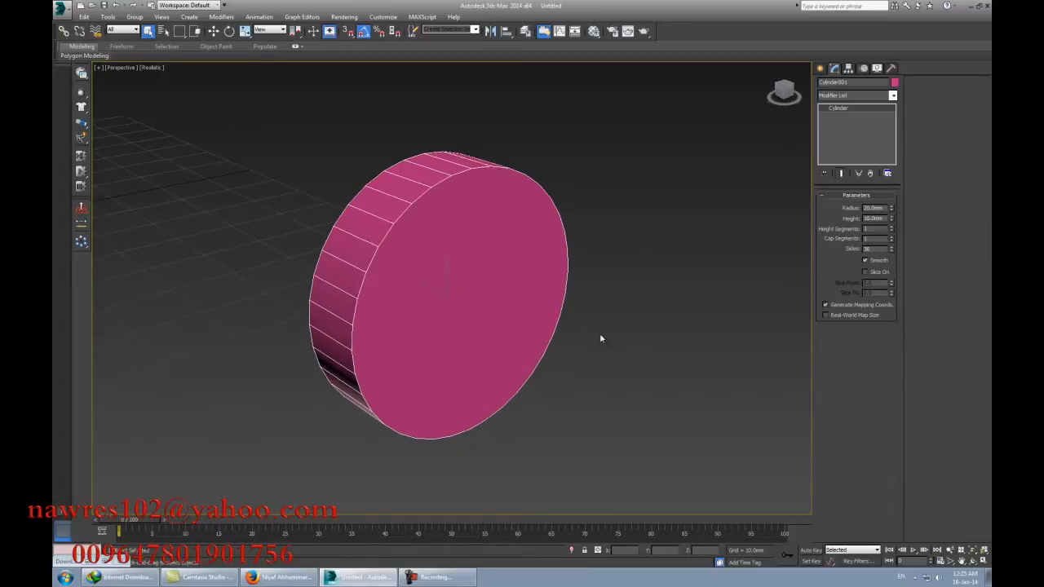
{"action": "scroll", "coordinate": [600, 333], "scroll_direction": "down", "scroll_amount": 2}
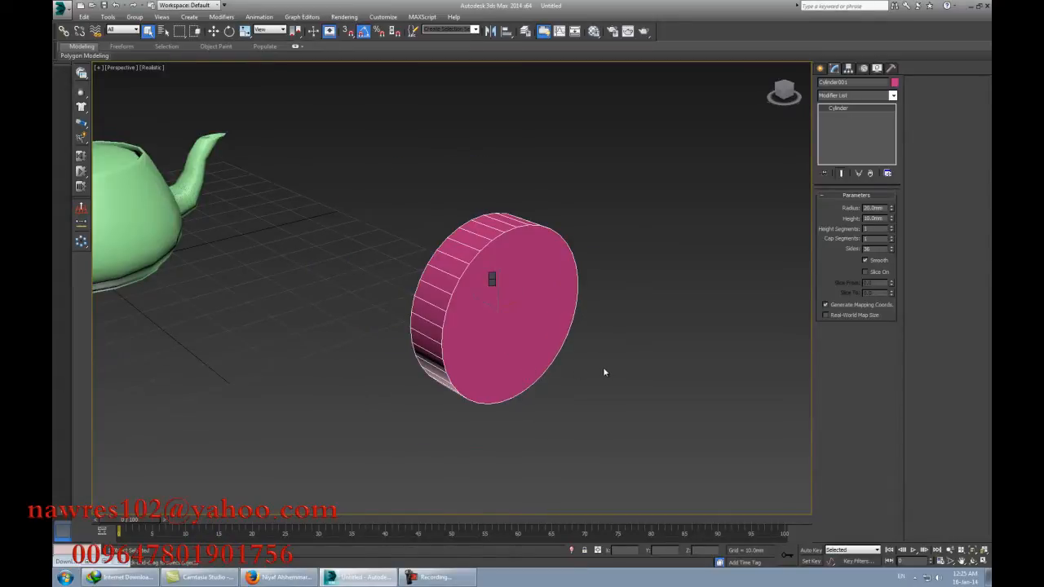
{"action": "left_click", "coordinate": [895, 84]}
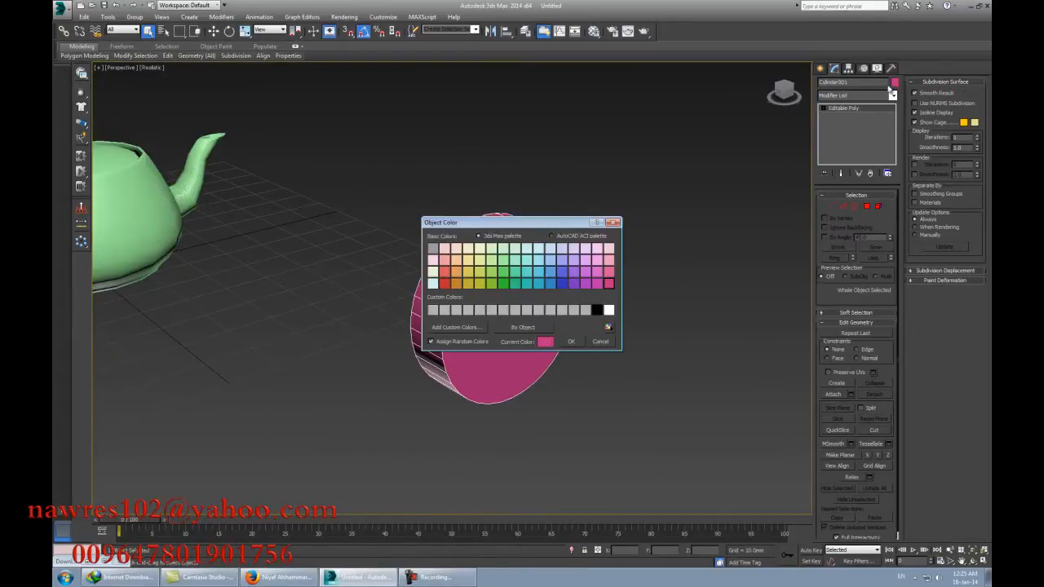
{"action": "left_click", "coordinate": [597, 310]}
{"action": "left_click", "coordinate": [571, 341]}
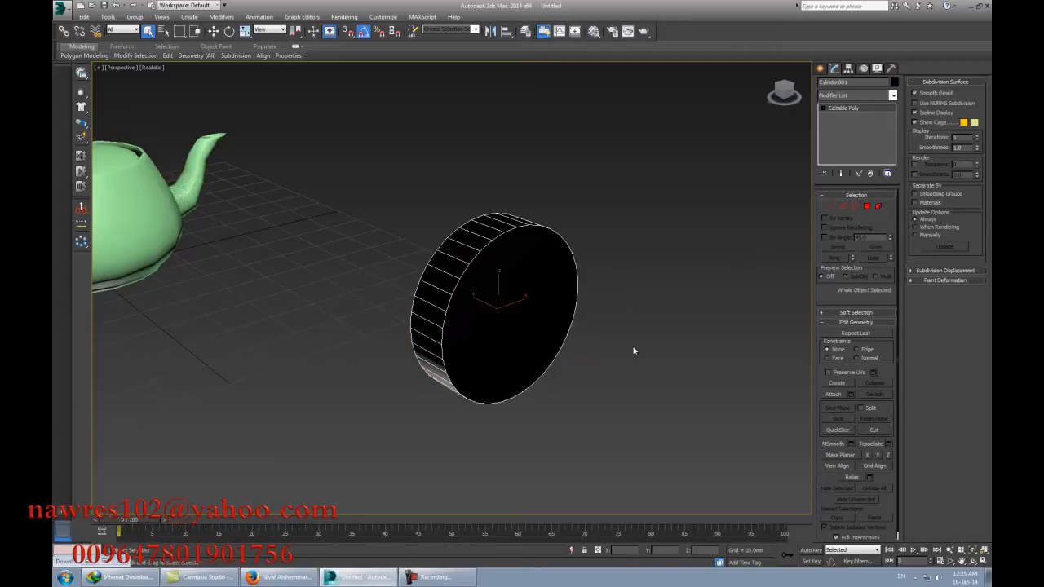
Step: Assign the first sample material, 01 - Default, to the cylinder, then close the Material Editor and deselect the cylinder
{"action": "key", "text": "m"}
{"action": "left_click_drag", "start_coordinate": [155, 157], "coordinate": [440, 261]}
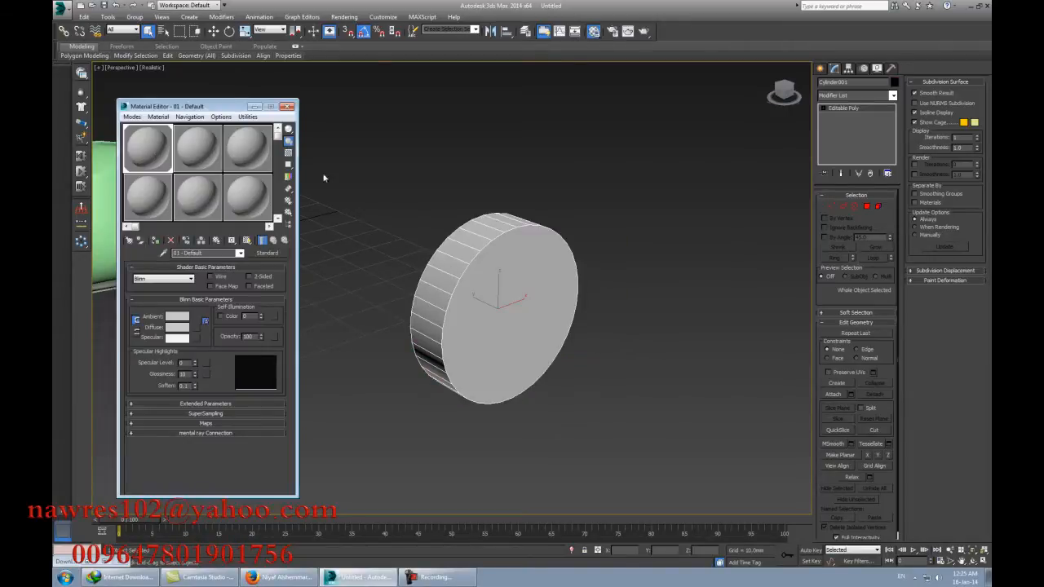
{"action": "left_click", "coordinate": [286, 107]}
{"action": "left_click", "coordinate": [643, 335]}
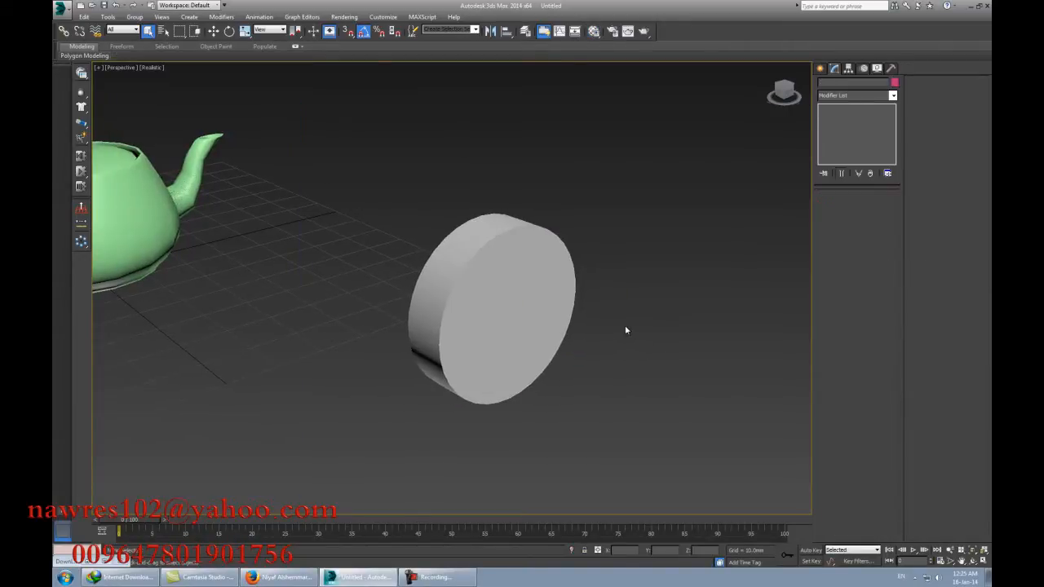
Step: Display edged faces in the perspective view and reselect the cylinder
{"action": "key", "text": "F4"}
{"action": "left_click", "coordinate": [540, 312]}
{"action": "scroll", "coordinate": [538, 350], "scroll_direction": "up", "scroll_amount": 3}
{"action": "middle_click_drag", "start_coordinate": [524, 352], "coordinate": [516, 370]}
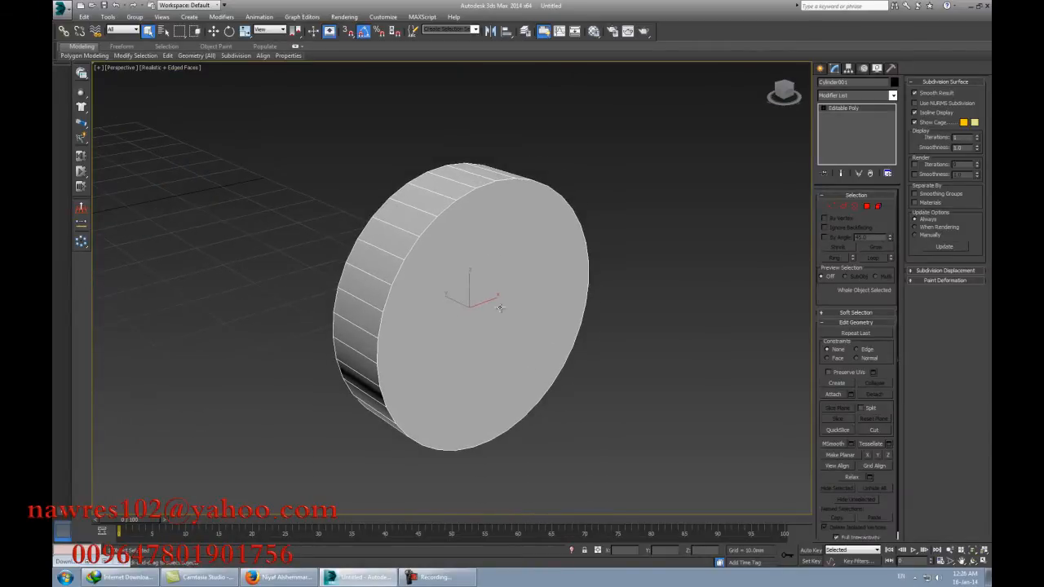
Step: Delete both circular cap polygons of the cylinder, leaving only its outer band
{"action": "right_click", "coordinate": [496, 292]}
{"action": "left_click", "coordinate": [867, 206]}
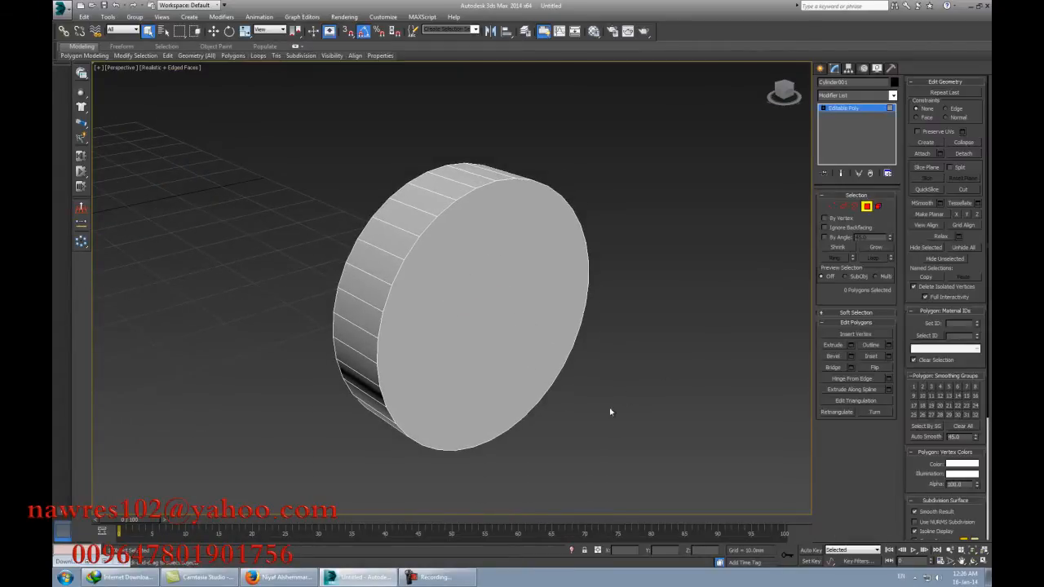
{"action": "middle_click_drag", "start_coordinate": [611, 413], "coordinate": [560, 395], "text": "alt"}
{"action": "left_click", "coordinate": [461, 302]}
{"action": "middle_click_drag", "start_coordinate": [443, 361], "coordinate": [512, 372], "text": "alt"}
{"action": "key", "text": "Delete"}
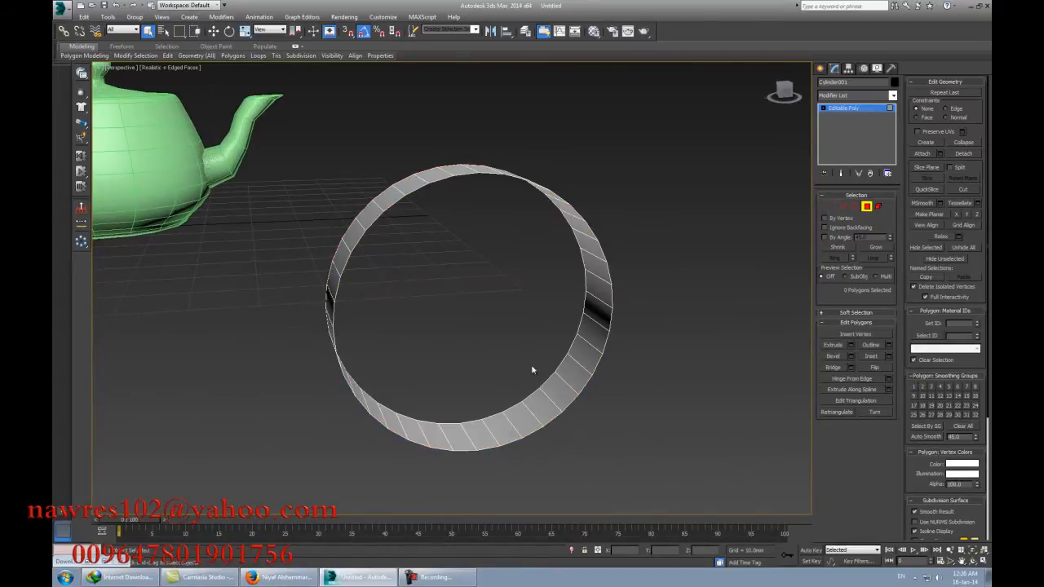
Step: Select both open borders of the band and set scaling to use the selection center
{"action": "left_click", "coordinate": [855, 206]}
{"action": "key", "text": "ctrl+a"}
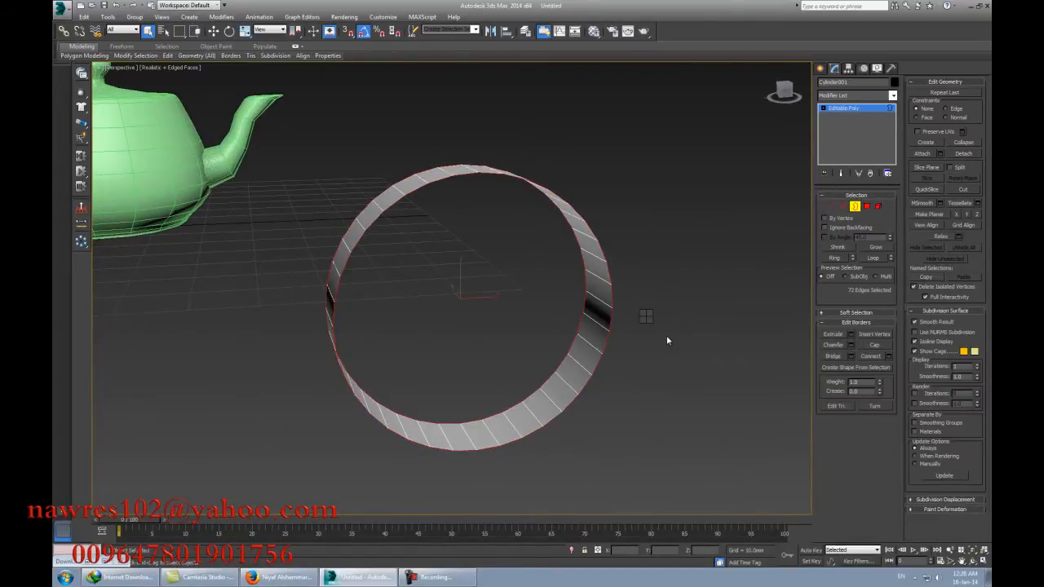
{"action": "key", "text": "r"}
{"action": "middle_click_drag", "start_coordinate": [601, 349], "coordinate": [590, 352], "text": "alt"}
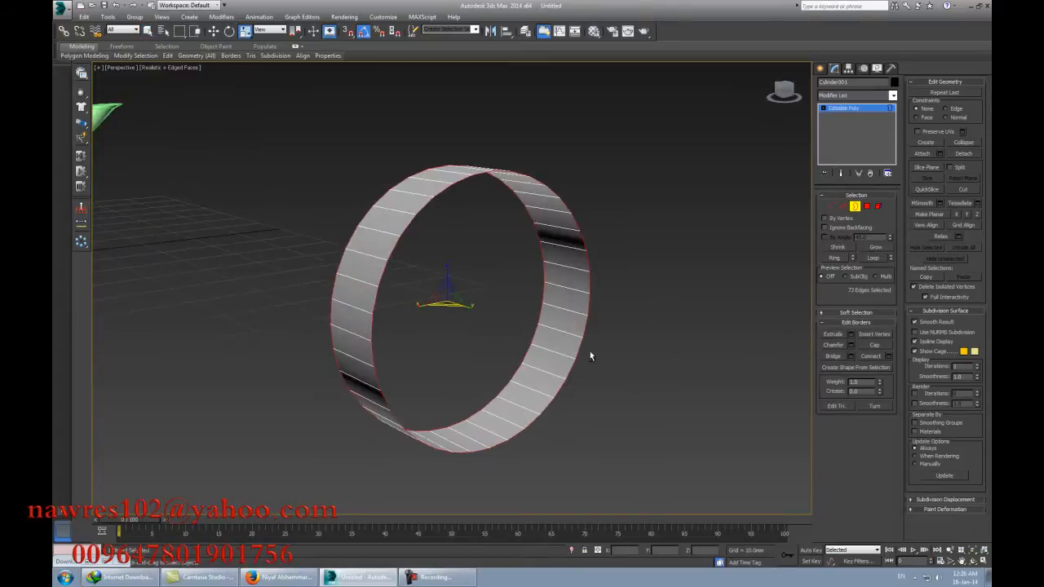
{"action": "left_click_drag", "start_coordinate": [297, 33], "coordinate": [297, 66]}
{"action": "middle_click_drag", "start_coordinate": [357, 281], "coordinate": [389, 290], "text": "alt"}
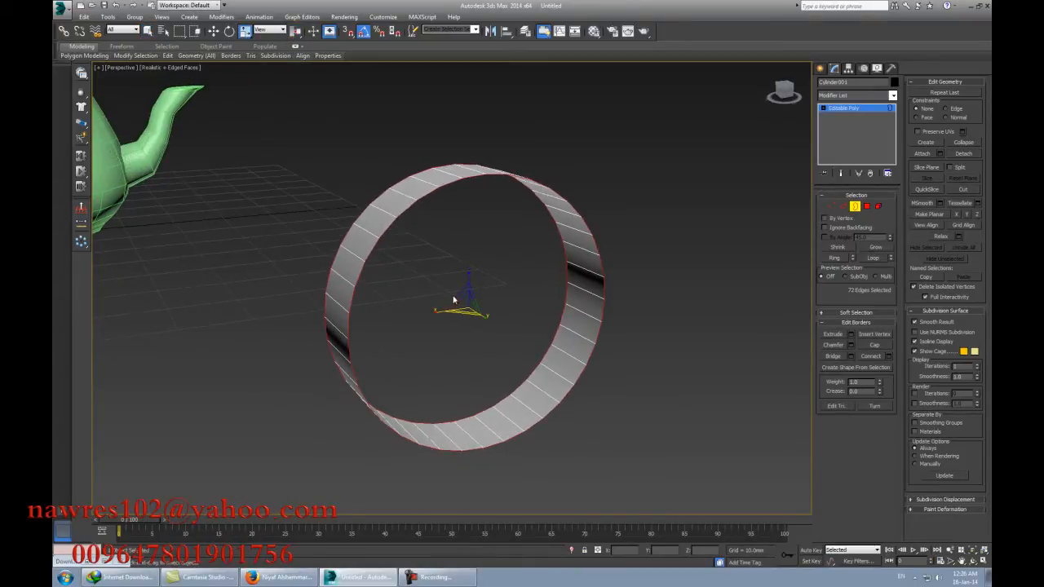
Step: Extrude both borders inward by scaling copies to about 88% in the XZ plane, and adjust their spacing along Y
{"action": "left_click_drag", "start_coordinate": [455, 298], "coordinate": [459, 303], "text": "shift"}
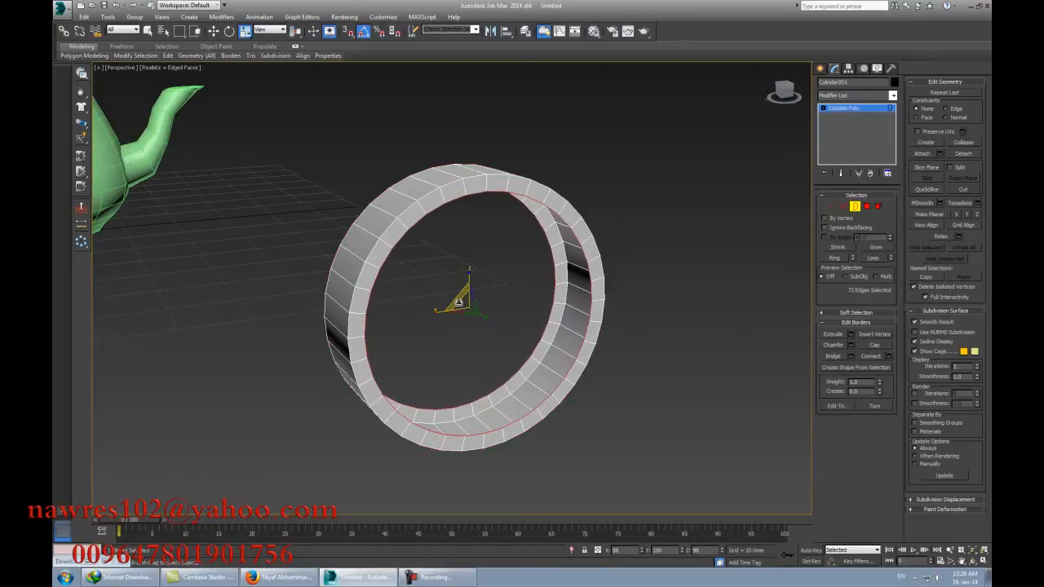
{"action": "middle_click_drag", "start_coordinate": [459, 303], "coordinate": [480, 320], "text": "alt"}
{"action": "left_click_drag", "start_coordinate": [503, 309], "coordinate": [500, 310]}
{"action": "middle_click_drag", "start_coordinate": [498, 314], "coordinate": [441, 346], "text": "alt"}
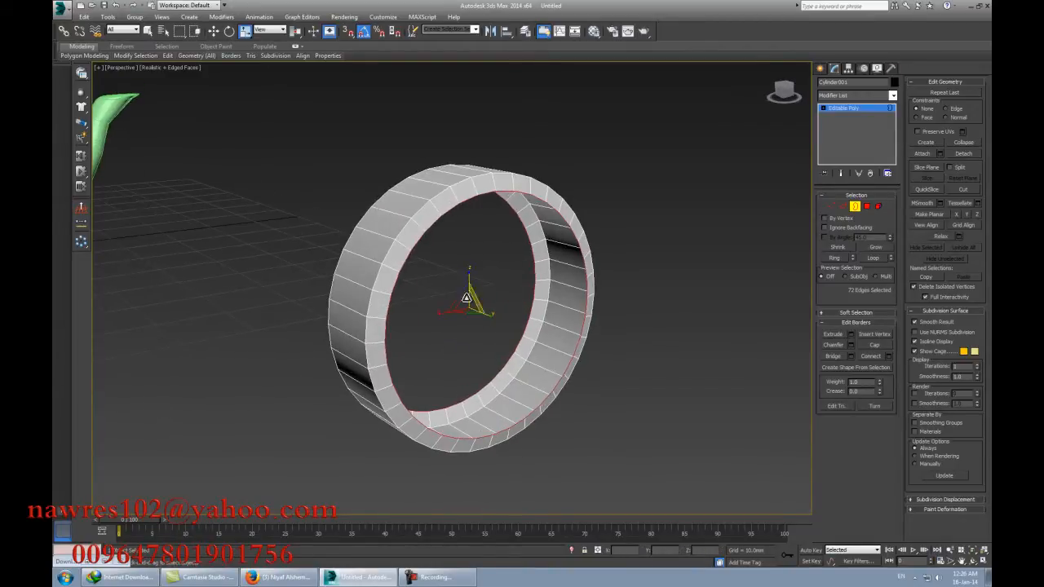
Step: Extrude the borders further inward in the XZ plane to form the tire sidewalls, and scale them closer together along Y
{"action": "left_click_drag", "start_coordinate": [461, 296], "coordinate": [469, 314]}
{"action": "middle_click_drag", "start_coordinate": [473, 326], "coordinate": [492, 335], "text": "alt"}
{"action": "left_click_drag", "start_coordinate": [491, 312], "coordinate": [482, 311]}
{"action": "middle_click_drag", "start_coordinate": [495, 330], "coordinate": [463, 302], "text": "alt"}
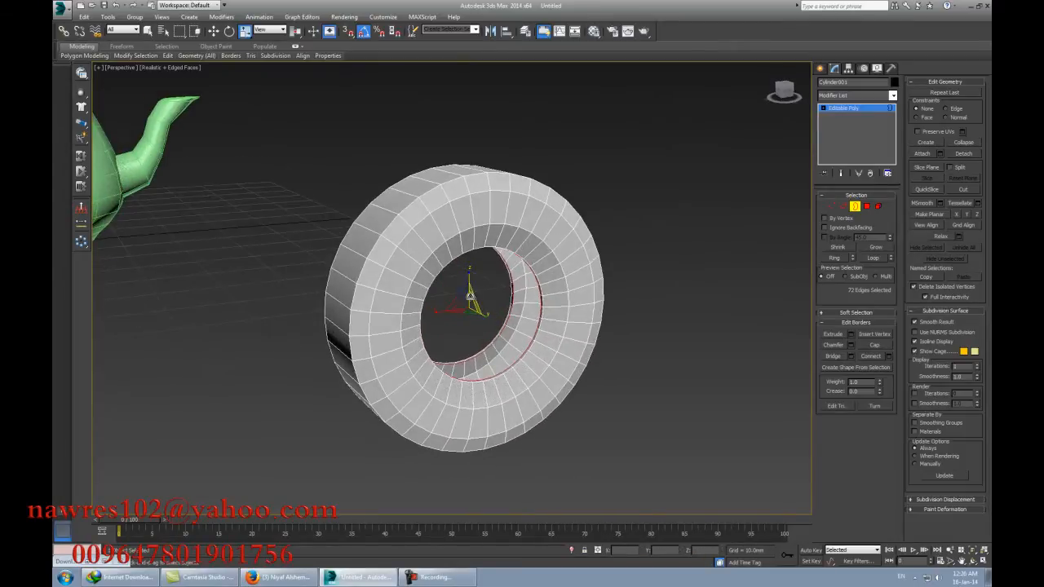
Step: Scale the inner borders slightly inward and extrude a thin rim lip from them in the XZ plane
{"action": "left_click_drag", "start_coordinate": [459, 302], "coordinate": [463, 308]}
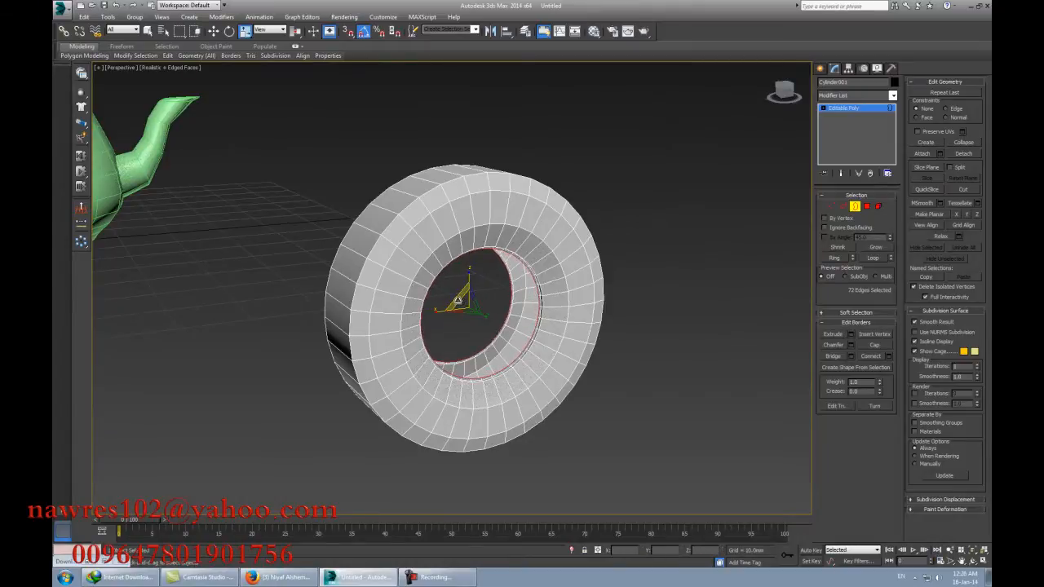
{"action": "middle_click_drag", "start_coordinate": [478, 328], "coordinate": [470, 329], "text": "alt"}
{"action": "middle_click_drag", "start_coordinate": [492, 326], "coordinate": [488, 323], "text": "alt"}
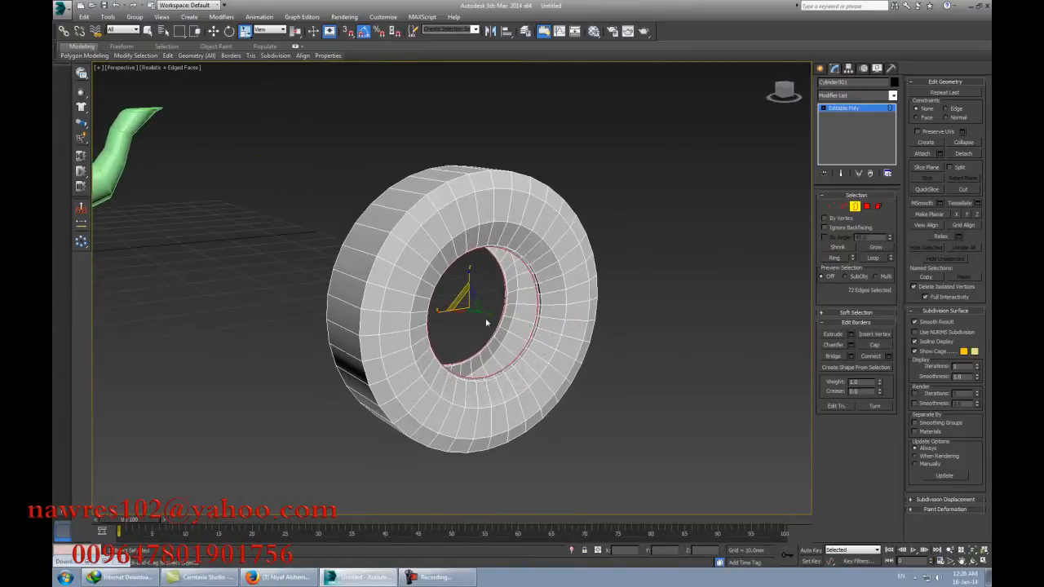
{"action": "left_click_drag", "start_coordinate": [462, 296], "coordinate": [466, 304], "text": "shift"}
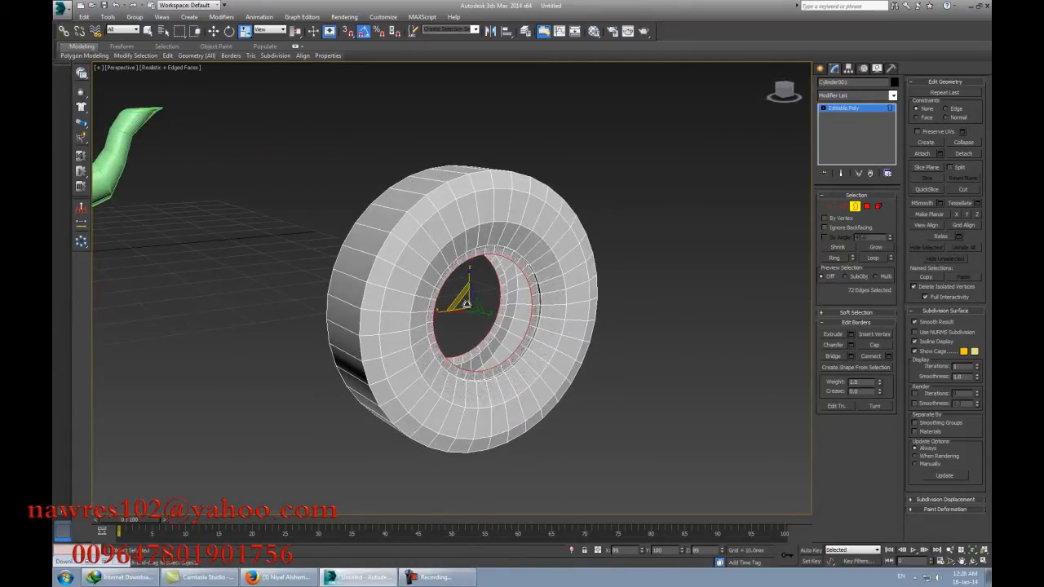
{"action": "middle_click_drag", "start_coordinate": [475, 314], "coordinate": [461, 337], "text": "alt"}
{"action": "scroll", "coordinate": [528, 354], "scroll_direction": "up", "scroll_amount": 3}
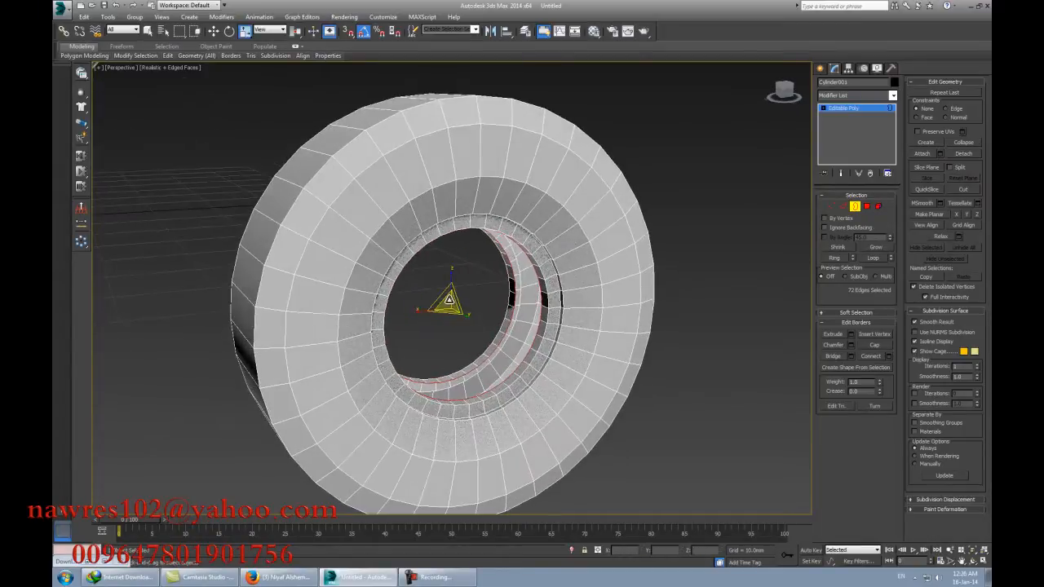
Step: Extrude the rim borders inward in the XZ plane to form the wheel disc around a small hub opening
{"action": "left_click_drag", "start_coordinate": [450, 300], "coordinate": [465, 340], "text": "shift"}
{"action": "middle_click_drag", "start_coordinate": [464, 340], "coordinate": [558, 377], "text": "alt"}
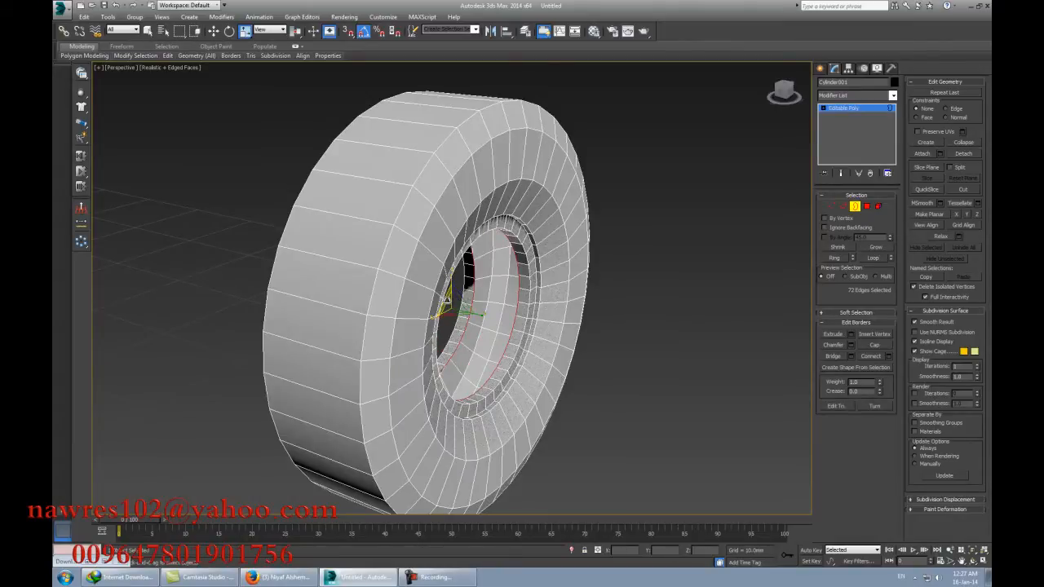
{"action": "left_click_drag", "start_coordinate": [446, 298], "coordinate": [459, 328], "text": "shift"}
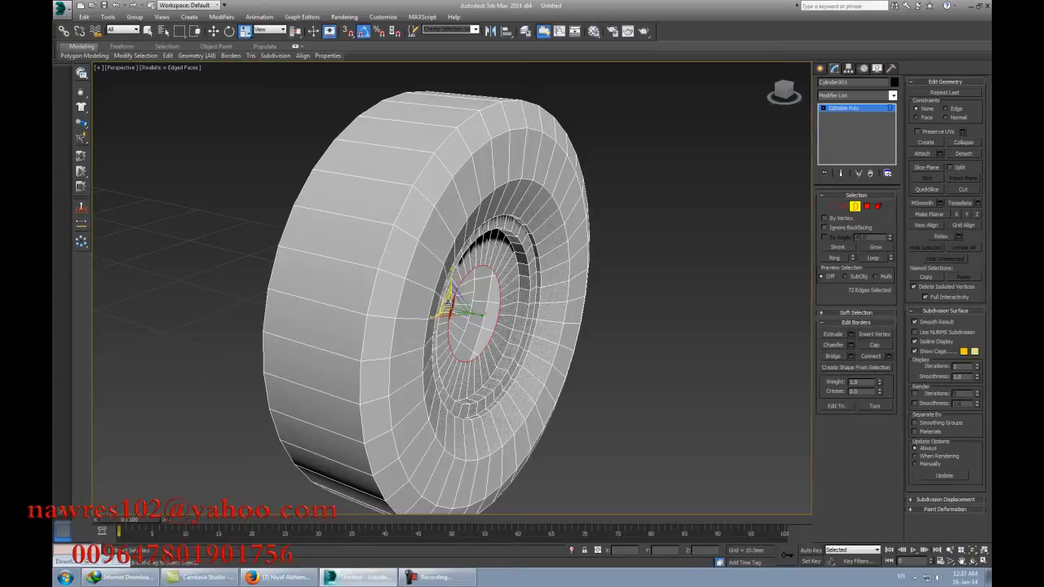
Step: Extrude the hub borders outward along Y and enlarge them slightly in the XZ plane
{"action": "left_click_drag", "start_coordinate": [478, 316], "coordinate": [489, 319]}
{"action": "middle_click_drag", "start_coordinate": [495, 346], "coordinate": [596, 344], "text": "alt"}
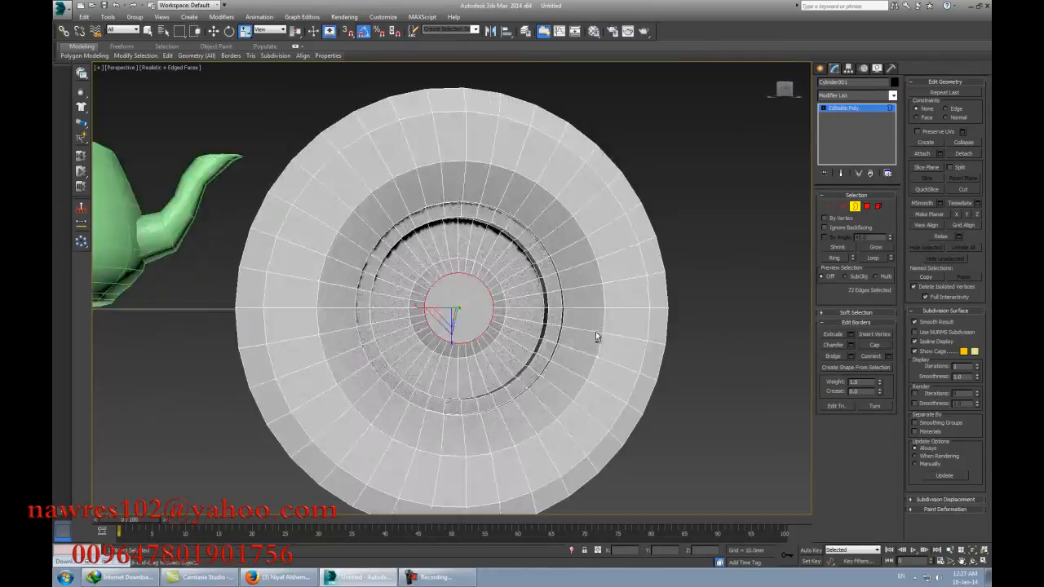
{"action": "middle_click_drag", "start_coordinate": [596, 338], "coordinate": [644, 357], "text": "alt"}
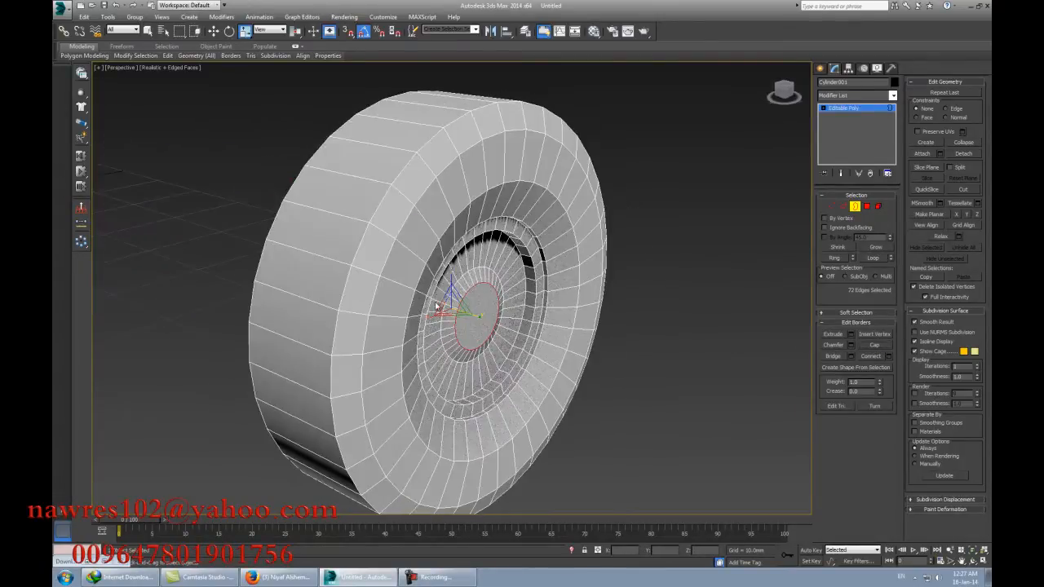
{"action": "left_click_drag", "start_coordinate": [444, 301], "coordinate": [438, 294]}
{"action": "middle_click_drag", "start_coordinate": [510, 352], "coordinate": [494, 333], "text": "alt"}
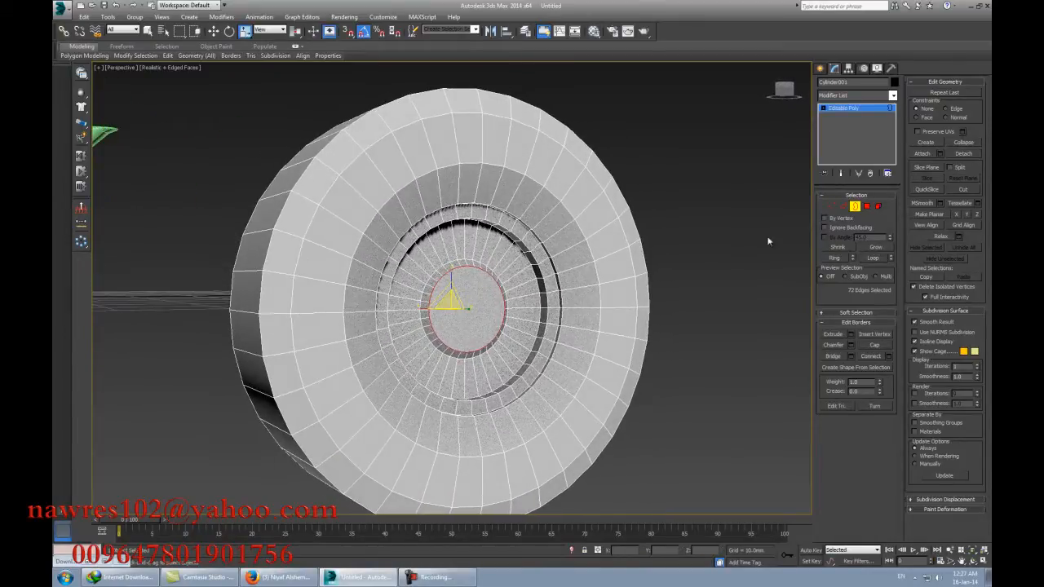
Step: Switch to edge editing, expand the modeling ribbon and activate Swift Loop
{"action": "left_click", "coordinate": [843, 207]}
{"action": "key", "text": "q"}
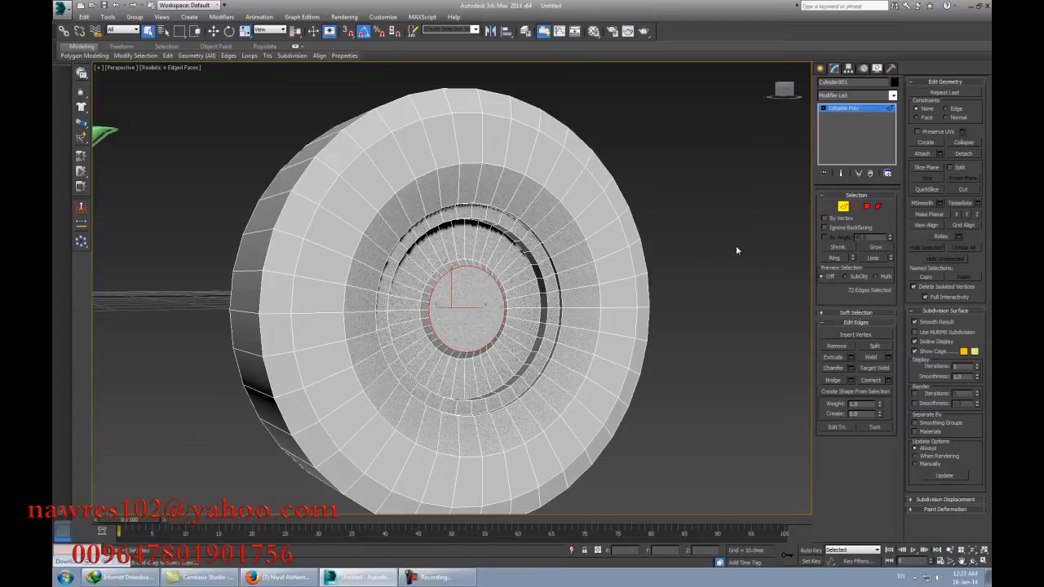
{"action": "mouse_move", "coordinate": [298, 52]}
{"action": "left_click", "coordinate": [297, 47]}
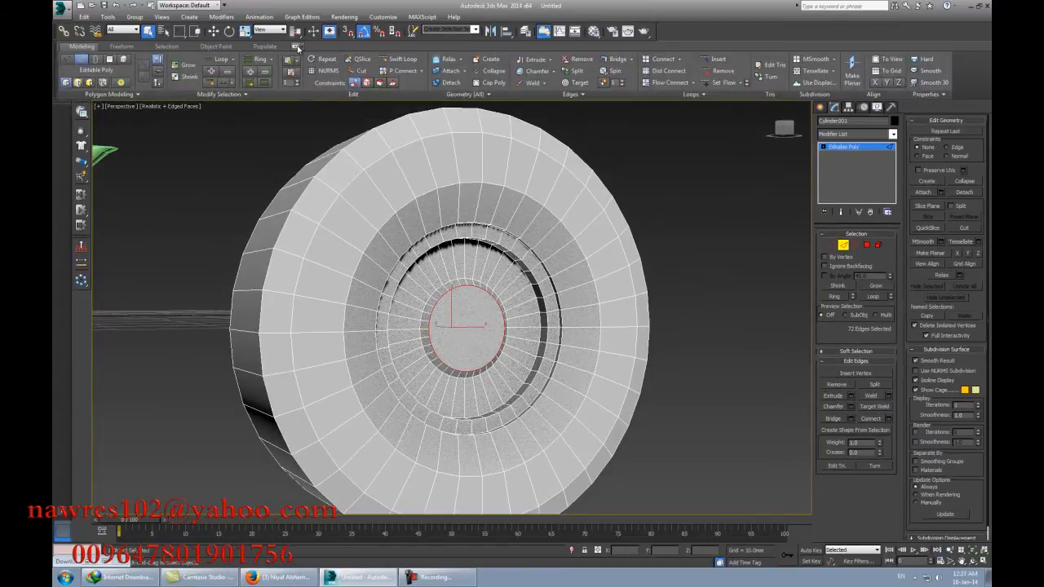
{"action": "left_click", "coordinate": [403, 62]}
{"action": "middle_click_drag", "start_coordinate": [517, 300], "coordinate": [485, 296]}
{"action": "scroll", "coordinate": [486, 297], "scroll_direction": "down", "scroll_amount": 3}
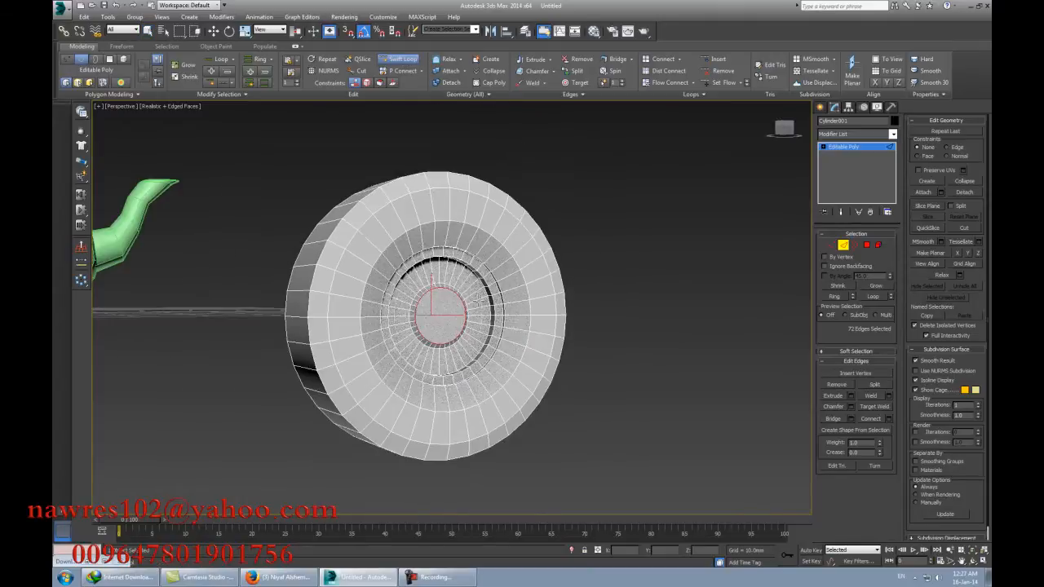
{"action": "scroll", "coordinate": [478, 299], "scroll_direction": "up", "scroll_amount": 3}
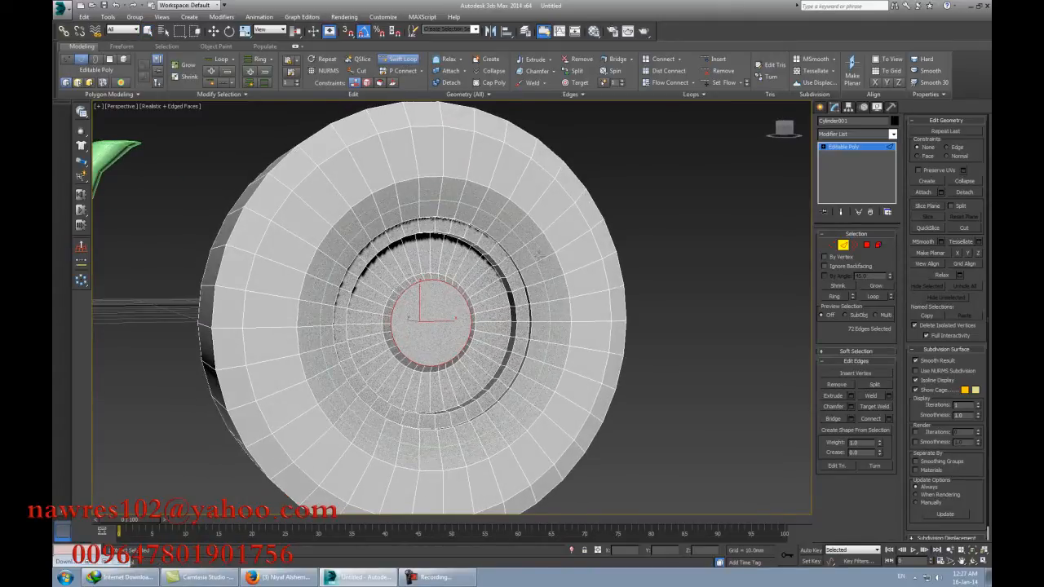
{"action": "left_click", "coordinate": [537, 255]}
{"action": "left_click", "coordinate": [543, 254]}
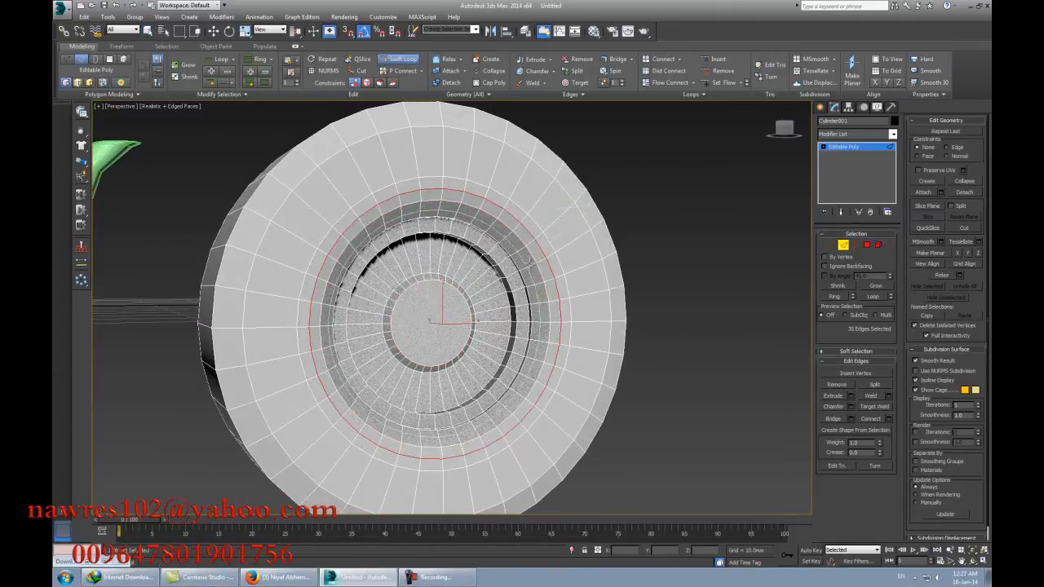
{"action": "key", "text": "ctrl+z"}
{"action": "key", "text": "ctrl+z"}
Step: Insert Swift Loop edge loops around the recessed ring between the tire sidewall and the rim
{"action": "middle_click_drag", "start_coordinate": [644, 323], "coordinate": [606, 364], "text": "alt"}
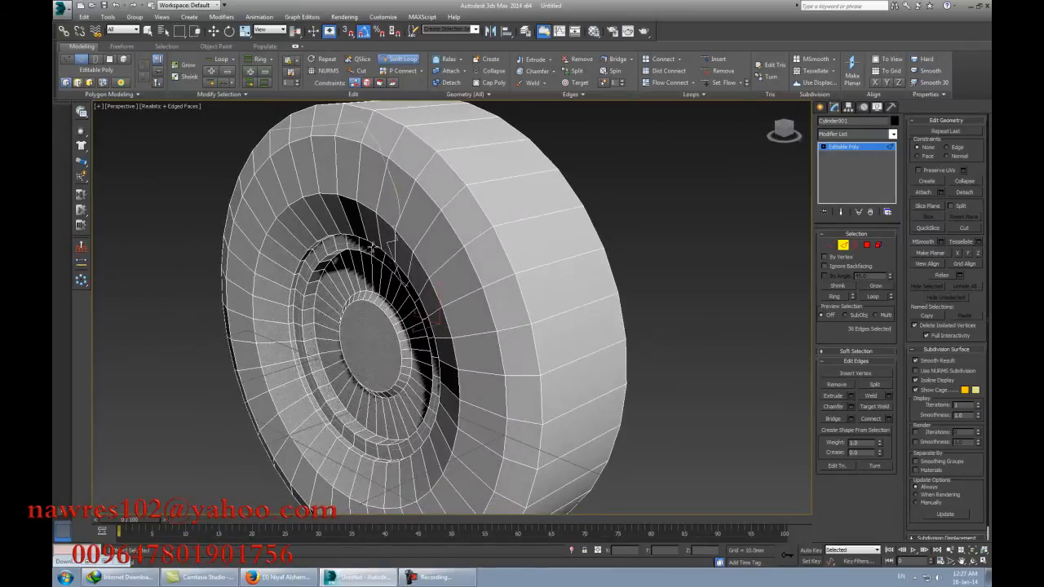
{"action": "left_click", "coordinate": [296, 236]}
{"action": "left_click", "coordinate": [285, 233]}
{"action": "left_click", "coordinate": [300, 243]}
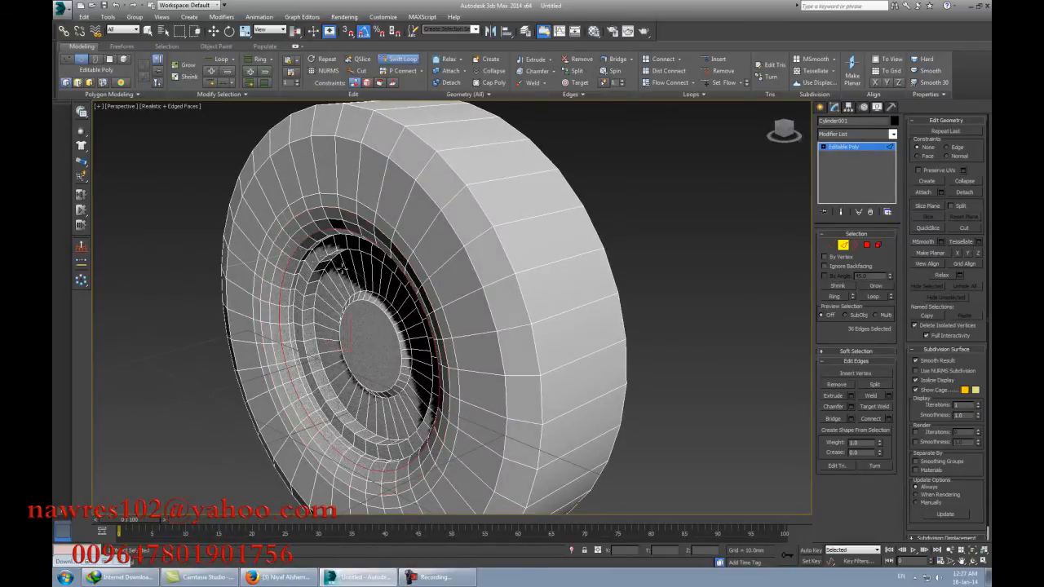
{"action": "middle_click_drag", "start_coordinate": [458, 314], "coordinate": [407, 309], "text": "alt"}
Step: Insert edge loops around the broad tire sidewall, near the outer shoulder and across its middle
{"action": "left_click", "coordinate": [447, 252]}
{"action": "middle_click_drag", "start_coordinate": [449, 253], "coordinate": [243, 130], "text": "alt"}
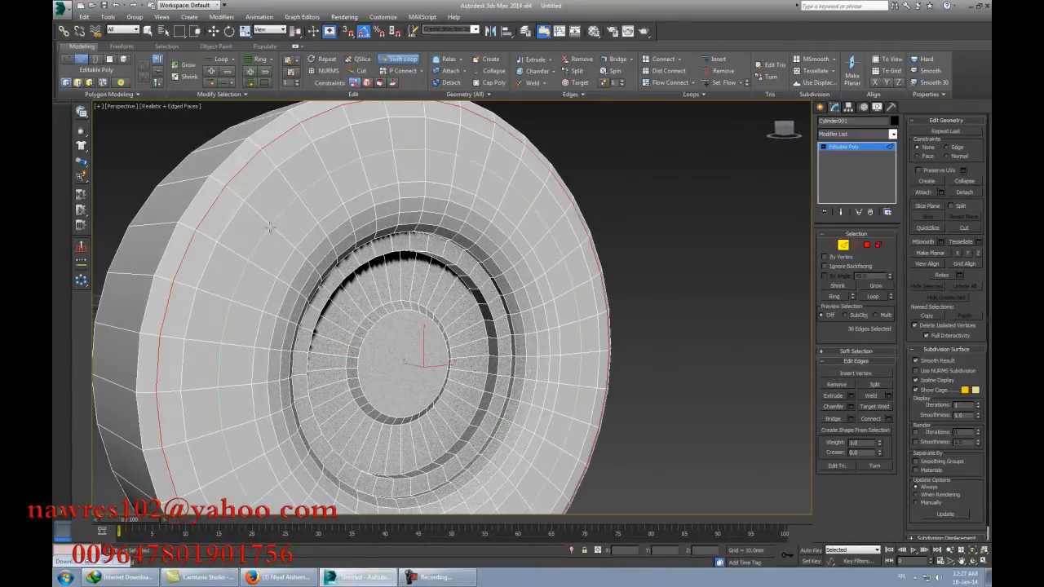
{"action": "middle_click_drag", "start_coordinate": [271, 226], "coordinate": [531, 294], "text": "alt"}
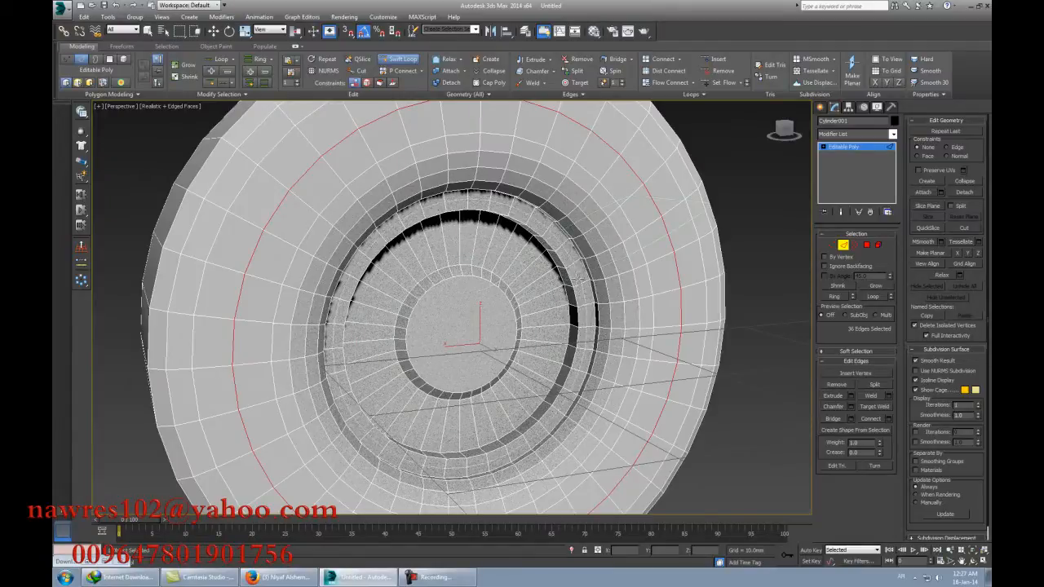
{"action": "left_click", "coordinate": [585, 286]}
{"action": "middle_click_drag", "start_coordinate": [583, 316], "coordinate": [543, 345], "text": "alt"}
{"action": "key", "text": "ctrl+z"}
{"action": "scroll", "coordinate": [526, 341], "scroll_direction": "down", "scroll_amount": 3}
{"action": "scroll", "coordinate": [527, 339], "scroll_direction": "down", "scroll_amount": 4}
{"action": "scroll", "coordinate": [508, 343], "scroll_direction": "up", "scroll_amount": 3}
{"action": "scroll", "coordinate": [544, 341], "scroll_direction": "up", "scroll_amount": 3}
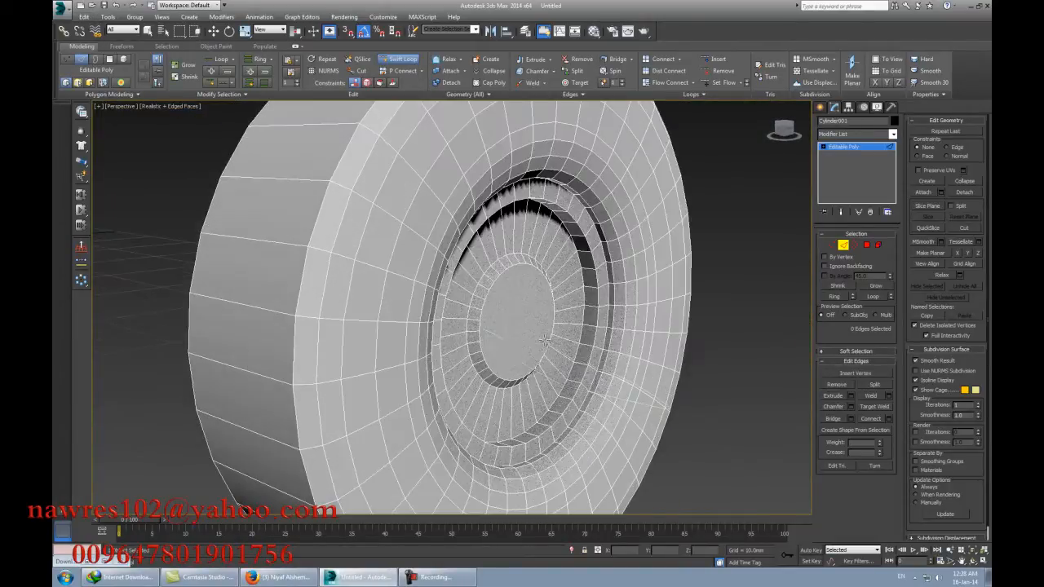
Step: Leave Swift Loop and select the full ring of radial edges on the wheel disc around the hub
{"action": "scroll", "coordinate": [522, 343], "scroll_direction": "down", "scroll_amount": 4}
{"action": "key", "text": "w"}
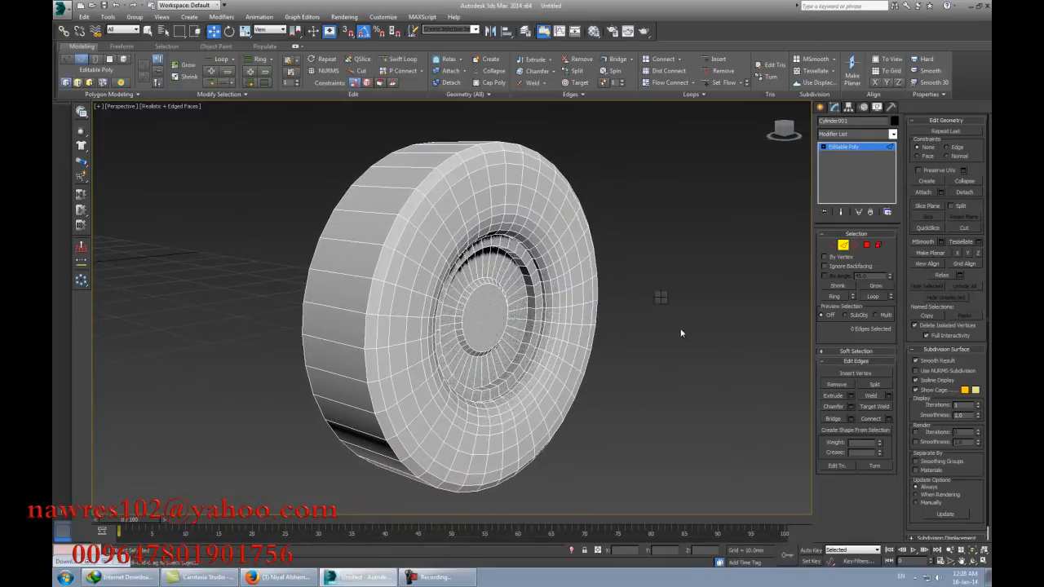
{"action": "key", "text": "q"}
{"action": "middle_click_drag", "start_coordinate": [688, 323], "coordinate": [650, 313], "text": "alt"}
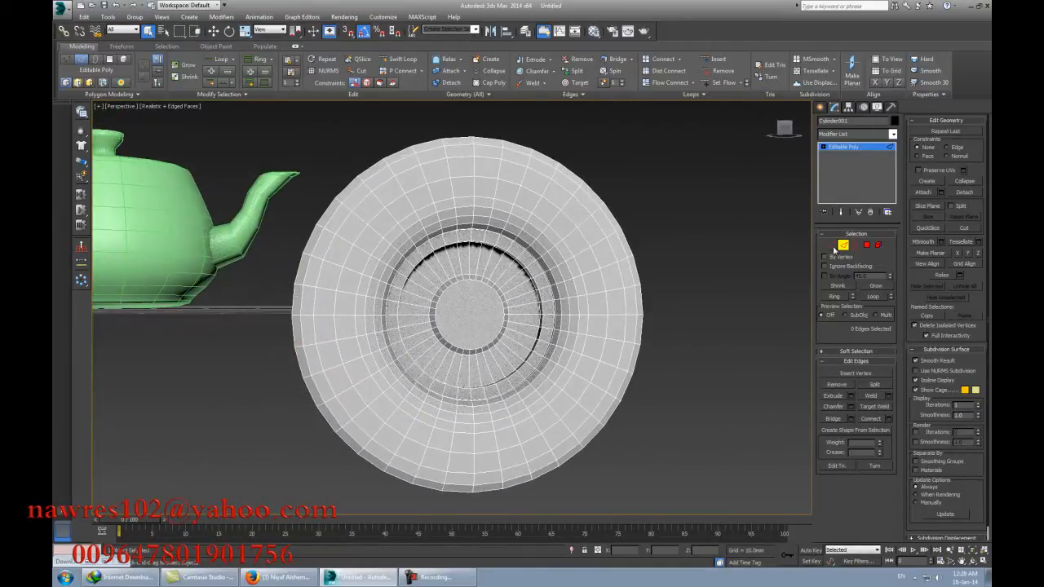
{"action": "left_click", "coordinate": [514, 274]}
{"action": "middle_click_drag", "start_coordinate": [508, 272], "coordinate": [592, 328], "text": "alt"}
{"action": "left_click", "coordinate": [834, 296]}
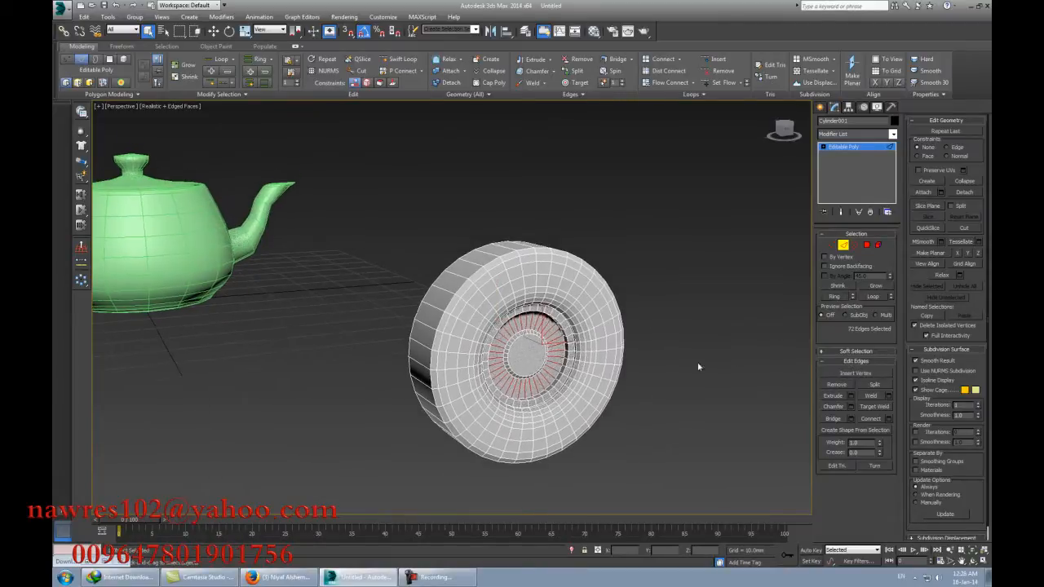
Step: Connect the selected radial edges on the wheel disc with one segment to add an edge loop around the hub
{"action": "scroll", "coordinate": [631, 360], "scroll_direction": "up", "scroll_amount": 4}
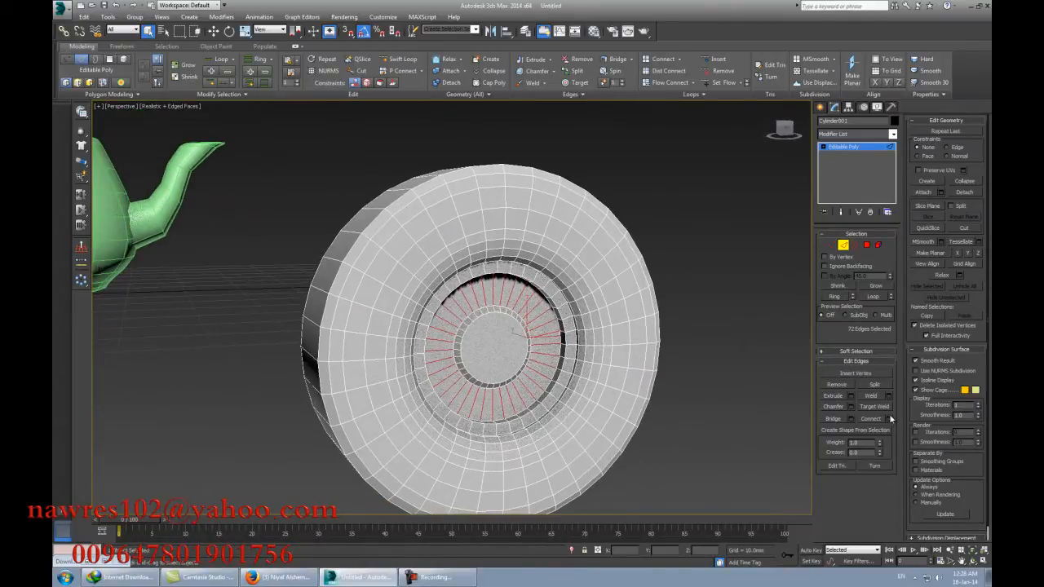
{"action": "left_click", "coordinate": [890, 418]}
{"action": "left_click_drag", "start_coordinate": [542, 249], "coordinate": [699, 249]}
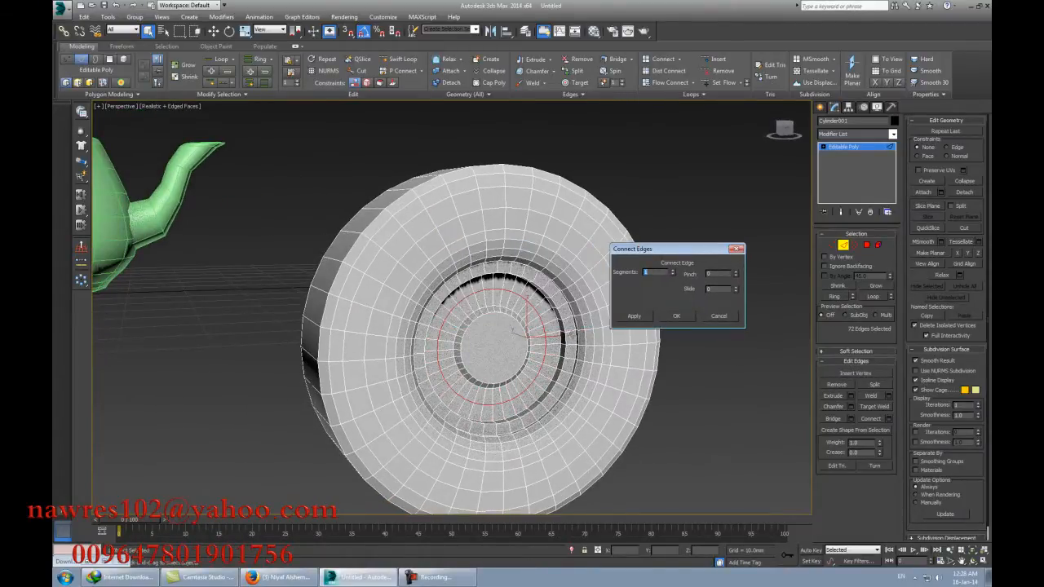
{"action": "scroll", "coordinate": [560, 319], "scroll_direction": "up", "scroll_amount": 5}
{"action": "left_click_drag", "start_coordinate": [558, 319], "coordinate": [576, 327], "text": "alt"}
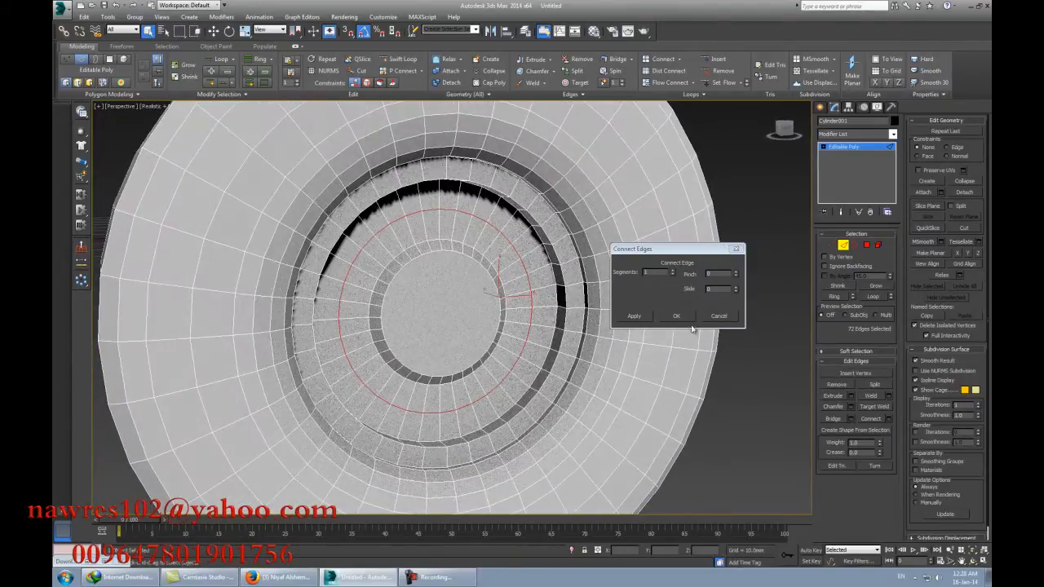
{"action": "left_click", "coordinate": [687, 319]}
Step: In the front view, select the vertices at the top, bottom, left and right of the new loop around the hub
{"action": "left_click", "coordinate": [831, 246]}
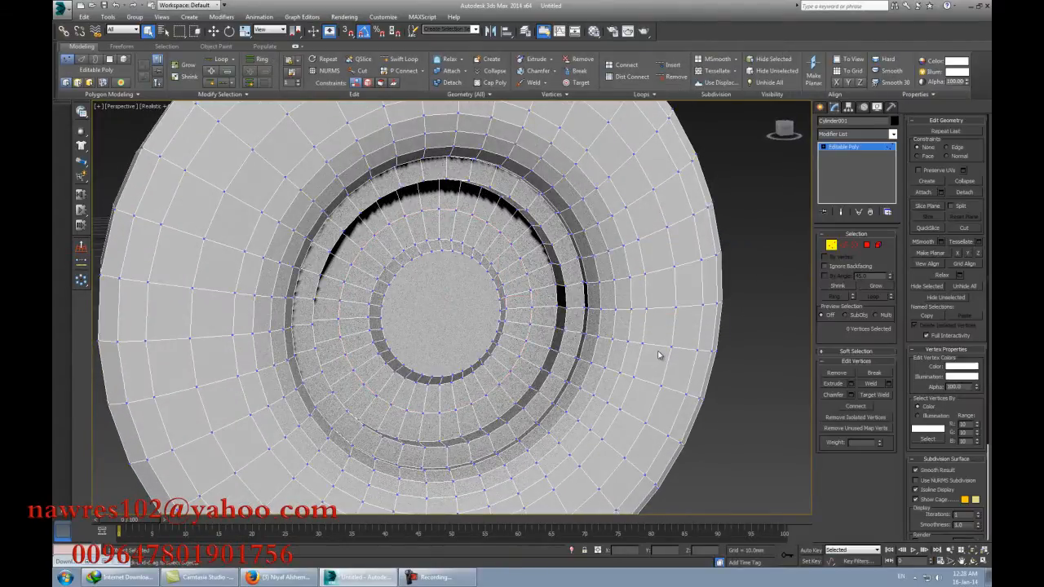
{"action": "key", "text": "f"}
{"action": "key", "text": "z"}
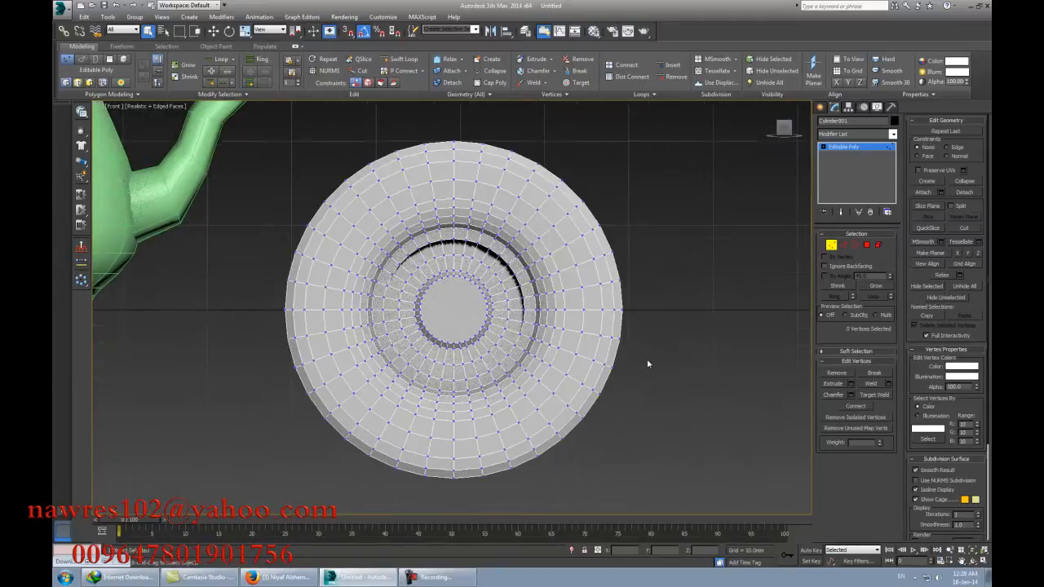
{"action": "scroll", "coordinate": [648, 363], "scroll_direction": "up", "scroll_amount": 2}
{"action": "middle_click_drag", "start_coordinate": [620, 367], "coordinate": [646, 369]}
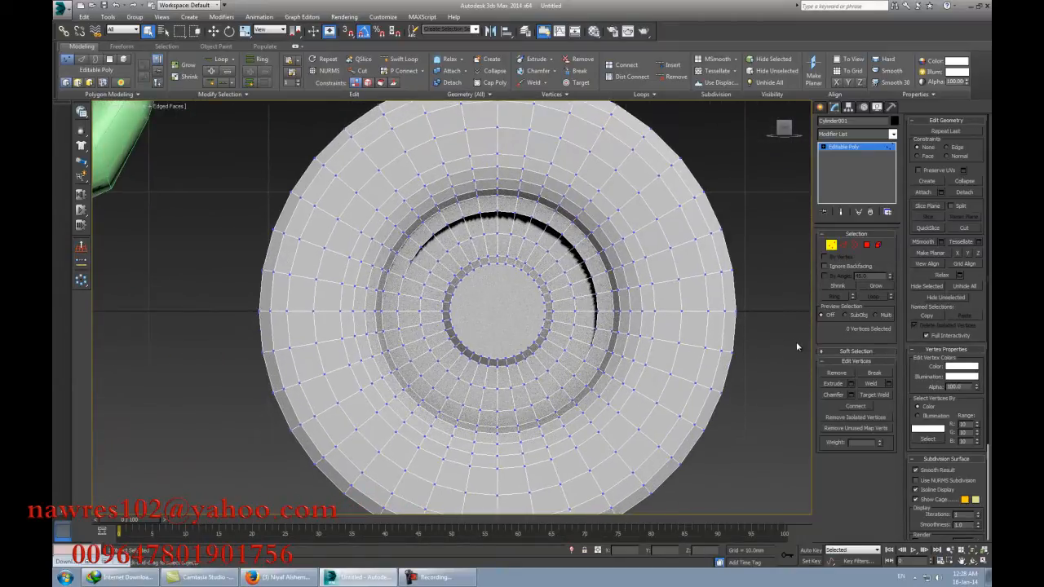
{"action": "left_click_drag", "start_coordinate": [582, 305], "coordinate": [569, 315]}
{"action": "left_click_drag", "start_coordinate": [417, 310], "coordinate": [430, 323], "text": "ctrl"}
{"action": "left_click_drag", "start_coordinate": [493, 243], "coordinate": [503, 229], "text": "ctrl"}
{"action": "left_click_drag", "start_coordinate": [505, 399], "coordinate": [505, 400], "text": "ctrl"}
{"action": "left_click_drag", "start_coordinate": [446, 372], "coordinate": [431, 350], "text": "ctrl"}
{"action": "left_click", "coordinate": [441, 267], "text": "ctrl"}
{"action": "key", "text": "ctrl+z"}
{"action": "key", "text": "ctrl+z"}
Step: Chamfer the selected loop vertices into diamond-shaped faces and select those faces at polygon level
{"action": "left_click", "coordinate": [852, 395]}
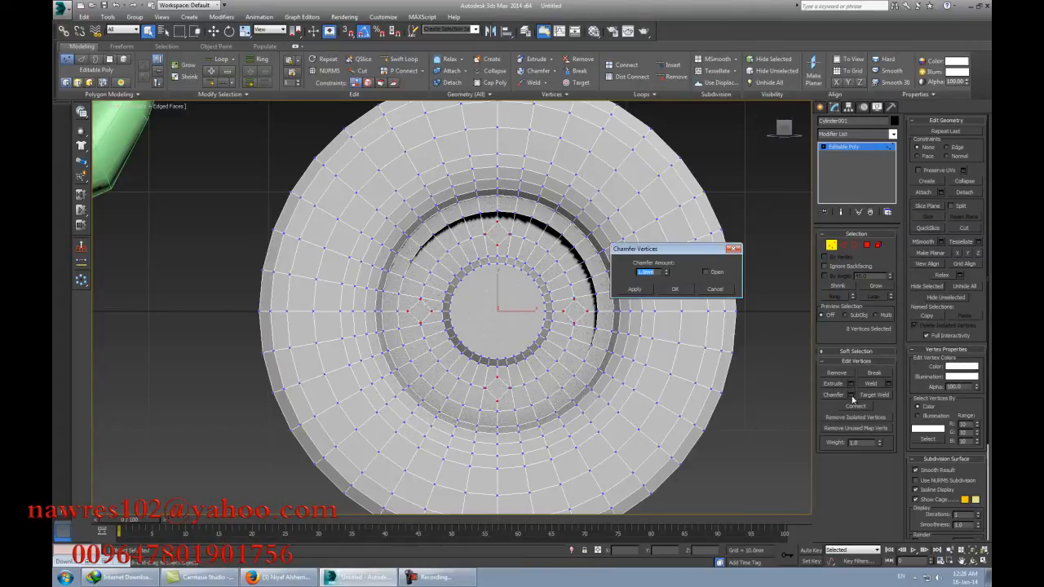
{"action": "left_click", "coordinate": [674, 289]}
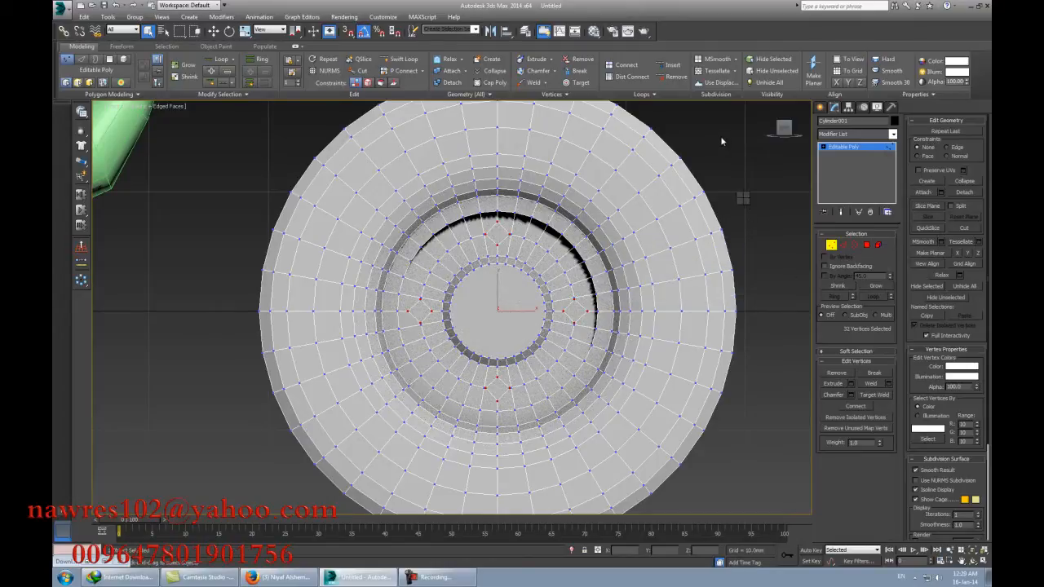
{"action": "left_click", "coordinate": [866, 245]}
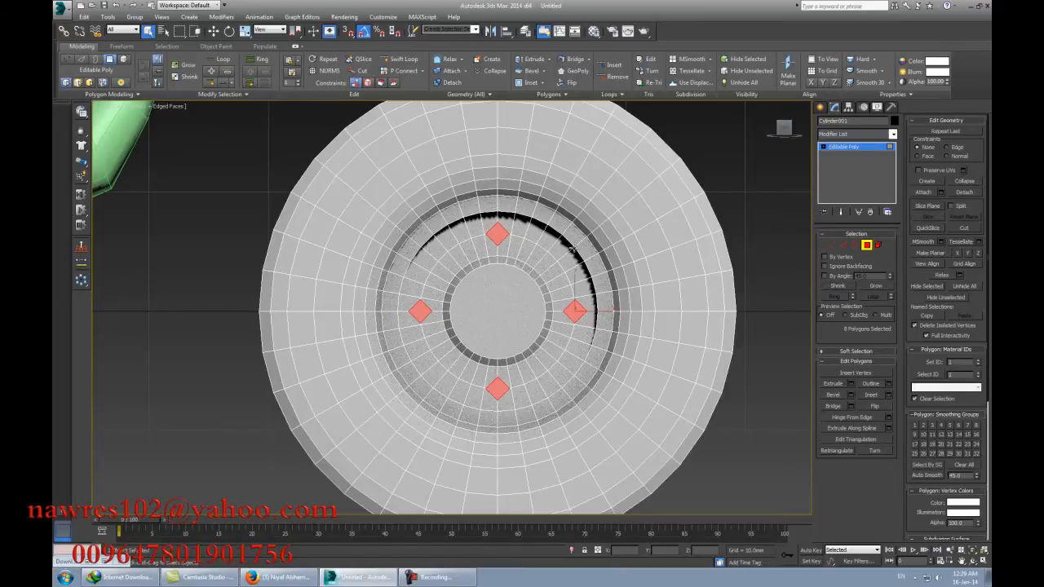
Step: In the perspective view, extrude the diamond faces as a group by just over 1 mm to form wheel bolts
{"action": "middle_click_drag", "start_coordinate": [581, 356], "coordinate": [498, 354], "text": "alt"}
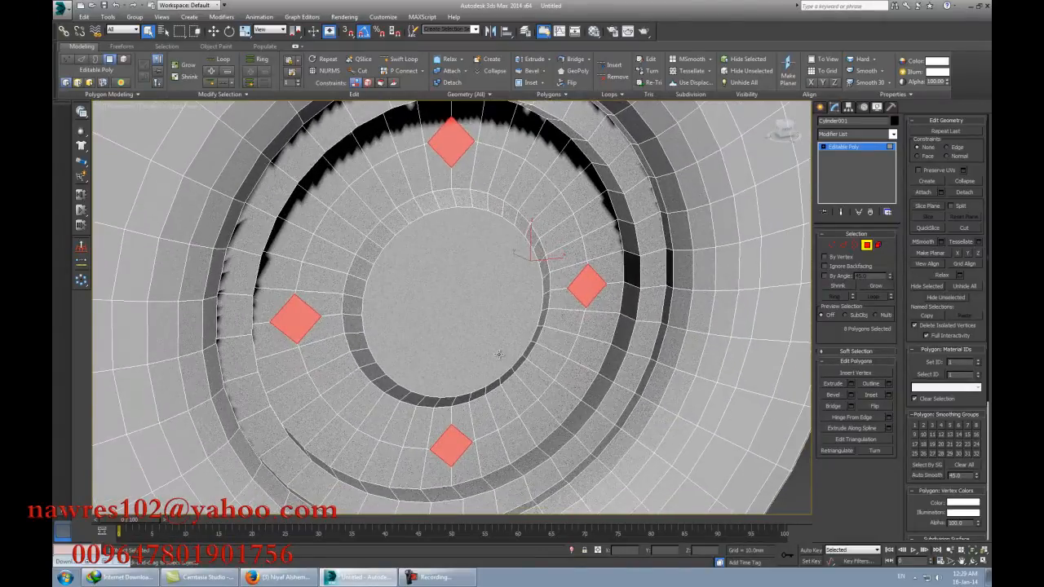
{"action": "key", "text": "p"}
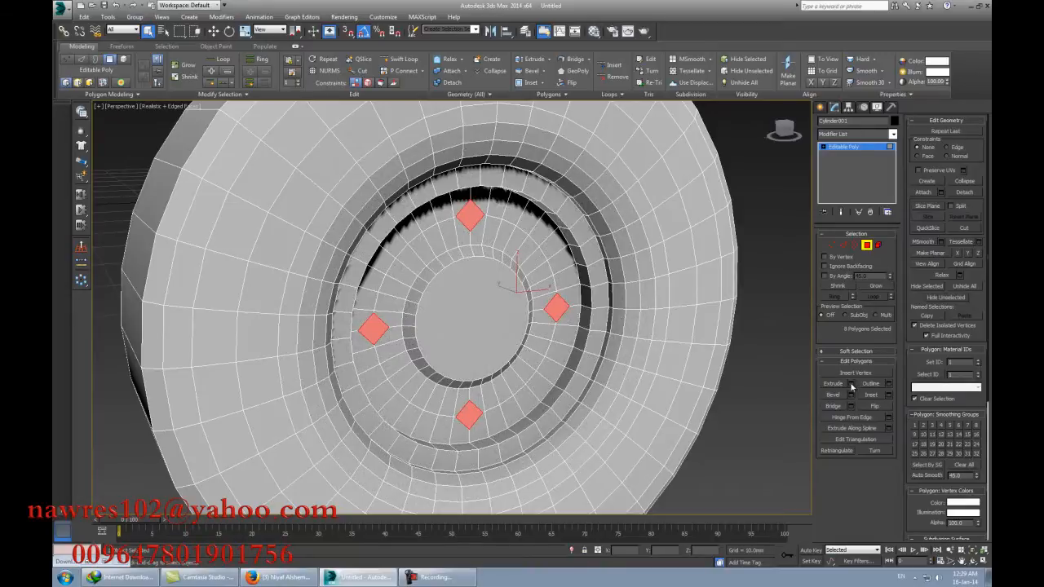
{"action": "left_click", "coordinate": [851, 384]}
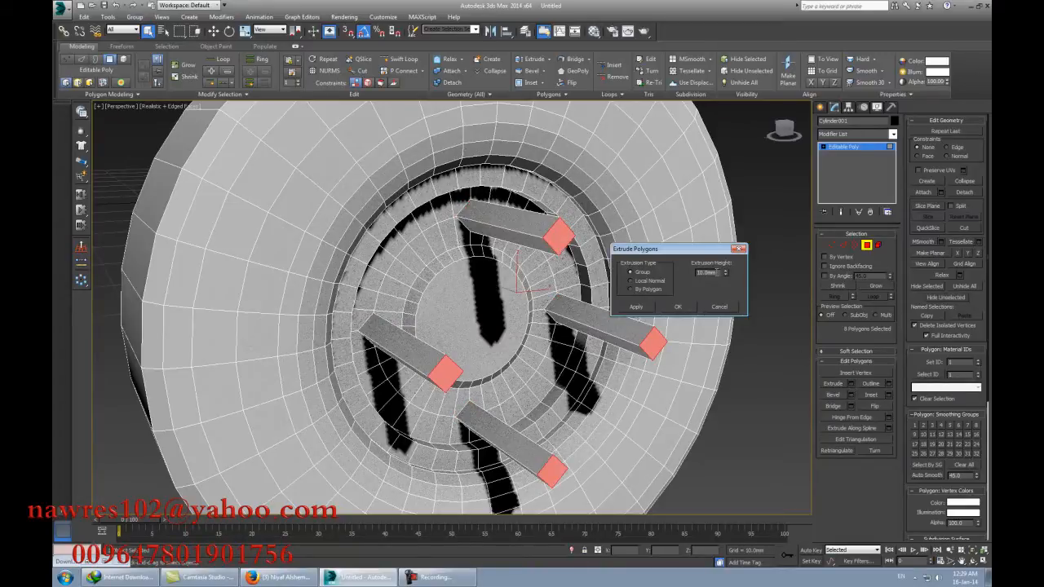
{"action": "left_click_drag", "start_coordinate": [725, 274], "coordinate": [723, 314]}
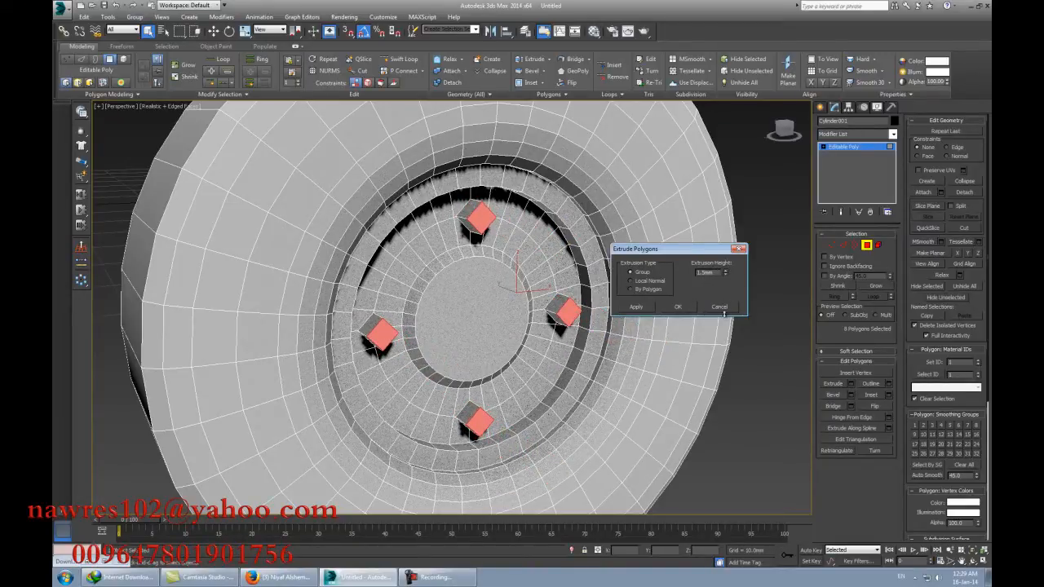
{"action": "middle_click_drag", "start_coordinate": [650, 319], "coordinate": [650, 285], "text": "alt"}
{"action": "left_click_drag", "start_coordinate": [702, 275], "coordinate": [726, 275]}
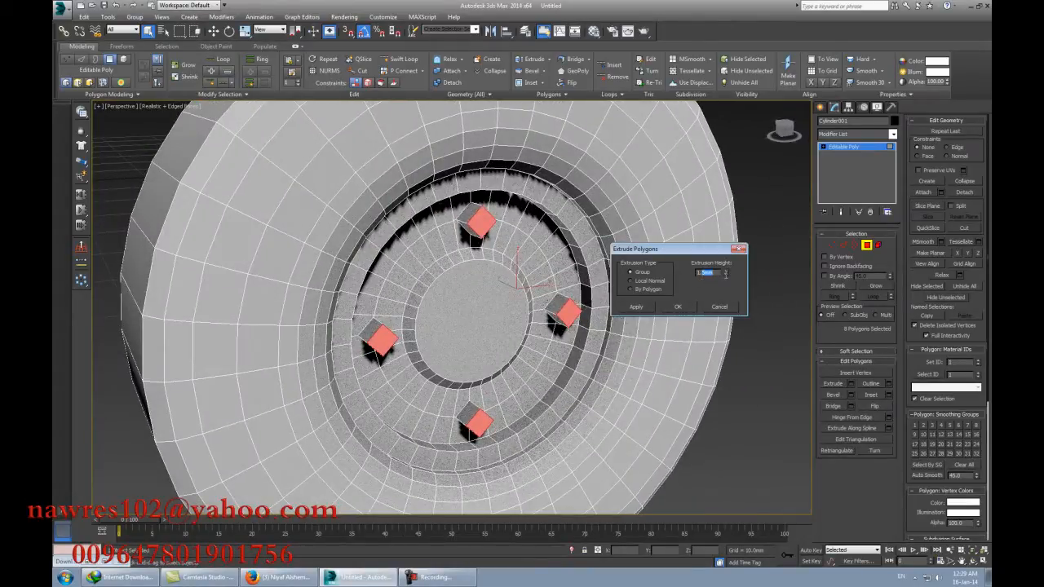
{"action": "key", "text": "Return"}
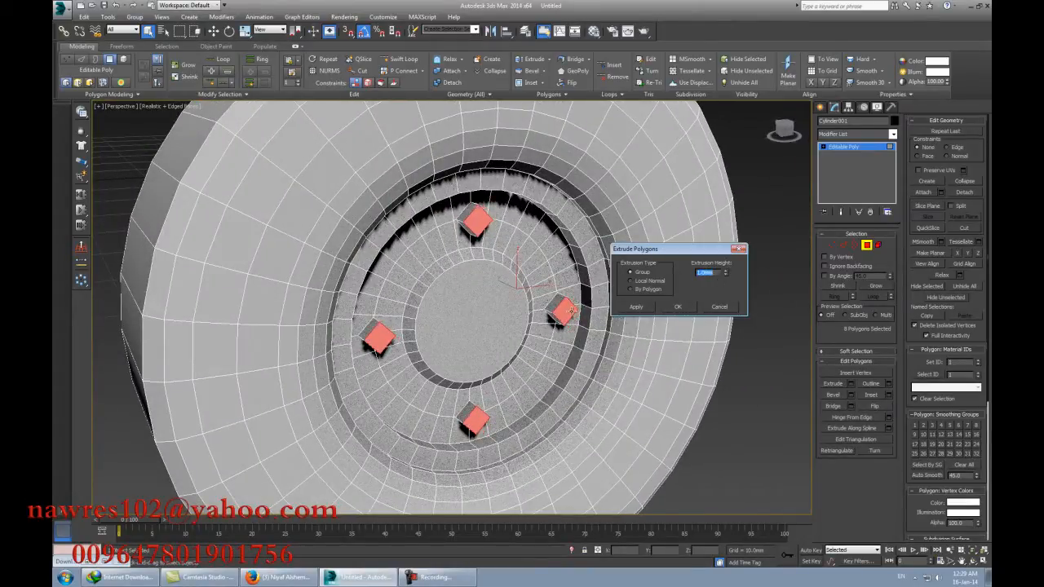
{"action": "left_click", "coordinate": [685, 309]}
{"action": "middle_click_drag", "start_coordinate": [685, 314], "coordinate": [769, 341], "text": "alt"}
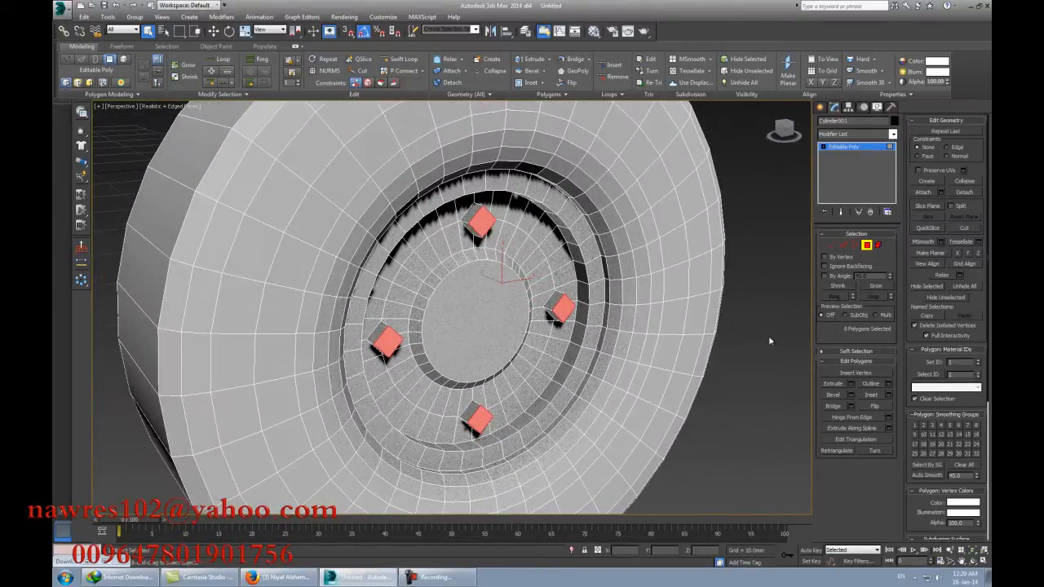
{"action": "left_click", "coordinate": [843, 245]}
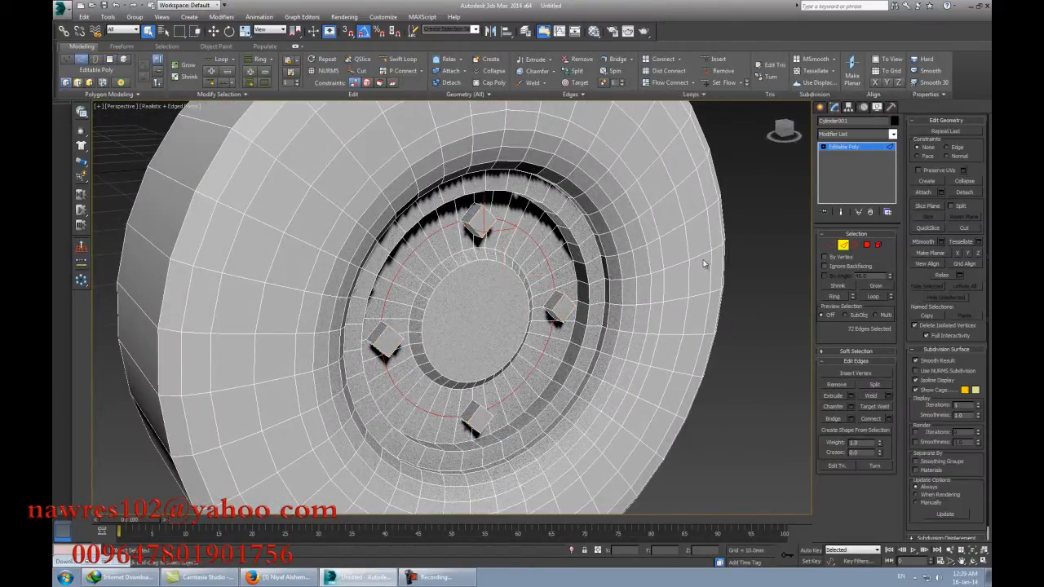
{"action": "left_click", "coordinate": [867, 246]}
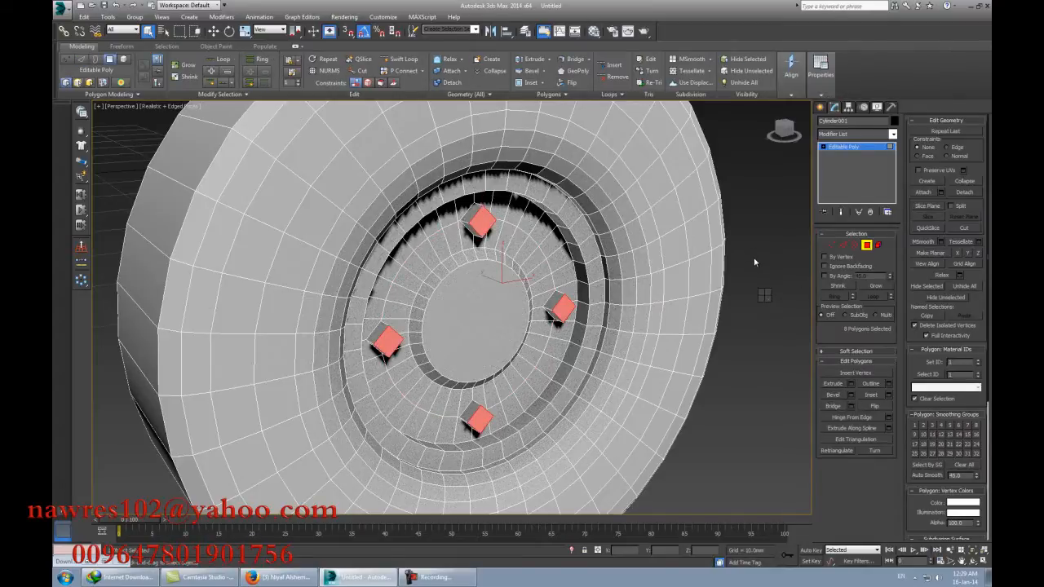
{"action": "key", "text": "2"}
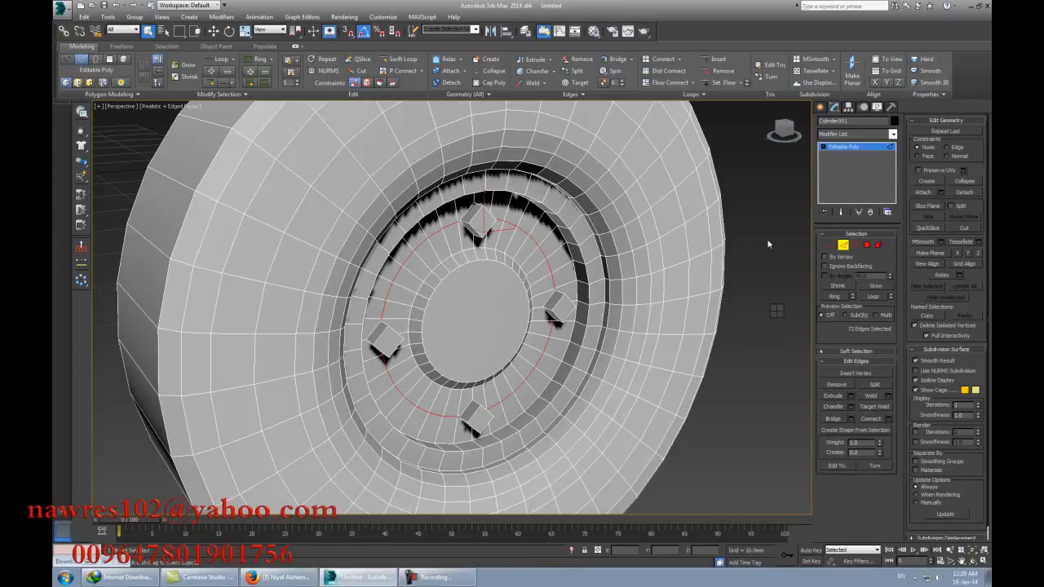
{"action": "left_click", "coordinate": [867, 245]}
Step: At edge level, select one short side edge on each extruded bolt on both faces of the wheel
{"action": "key", "text": "2"}
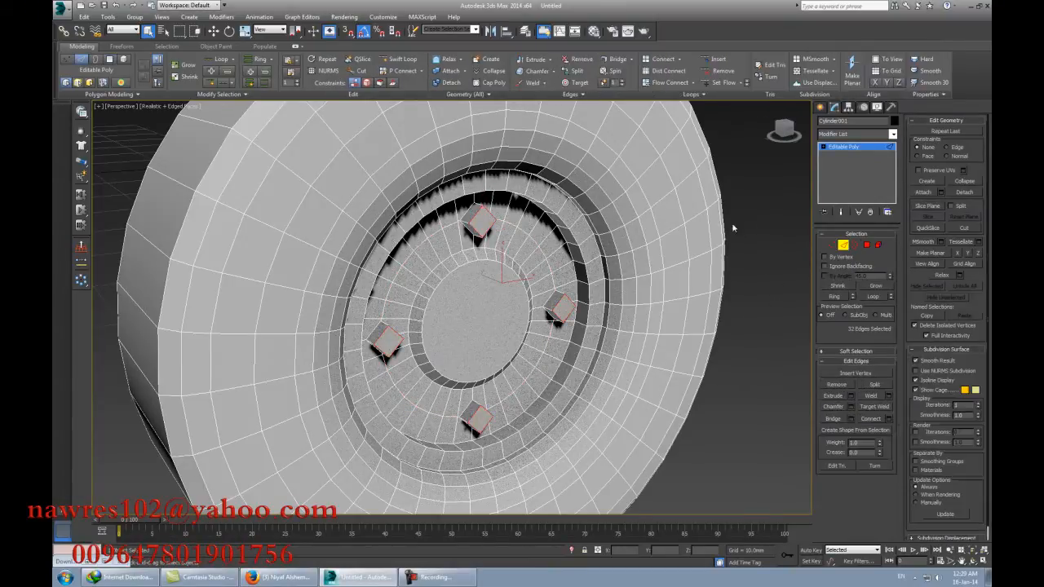
{"action": "middle_click_drag", "start_coordinate": [644, 312], "coordinate": [613, 320], "text": "alt"}
{"action": "scroll", "coordinate": [610, 348], "scroll_direction": "up", "scroll_amount": 3}
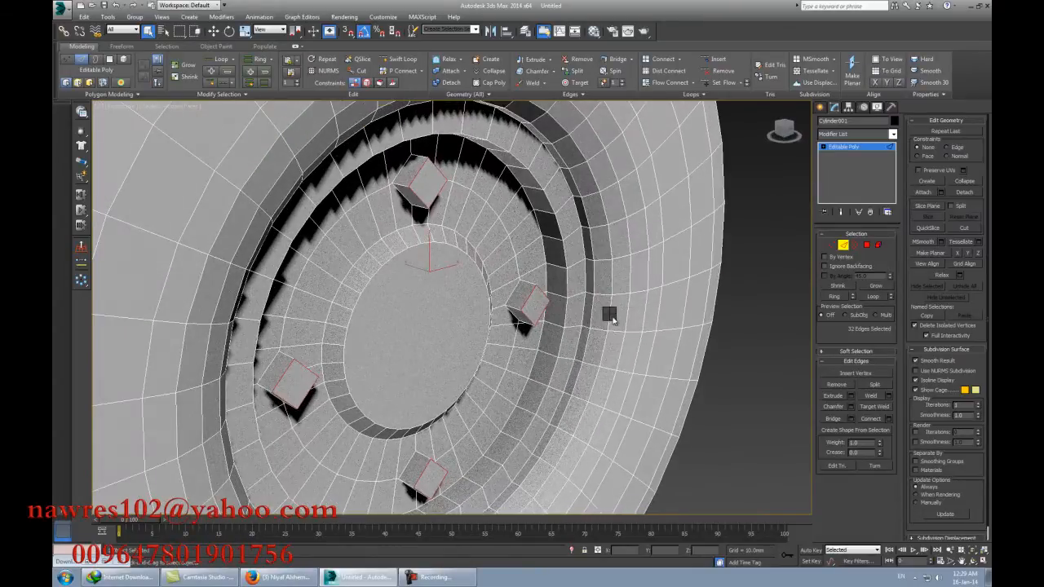
{"action": "left_click", "coordinate": [517, 311]}
{"action": "left_click", "coordinate": [400, 186], "text": "ctrl"}
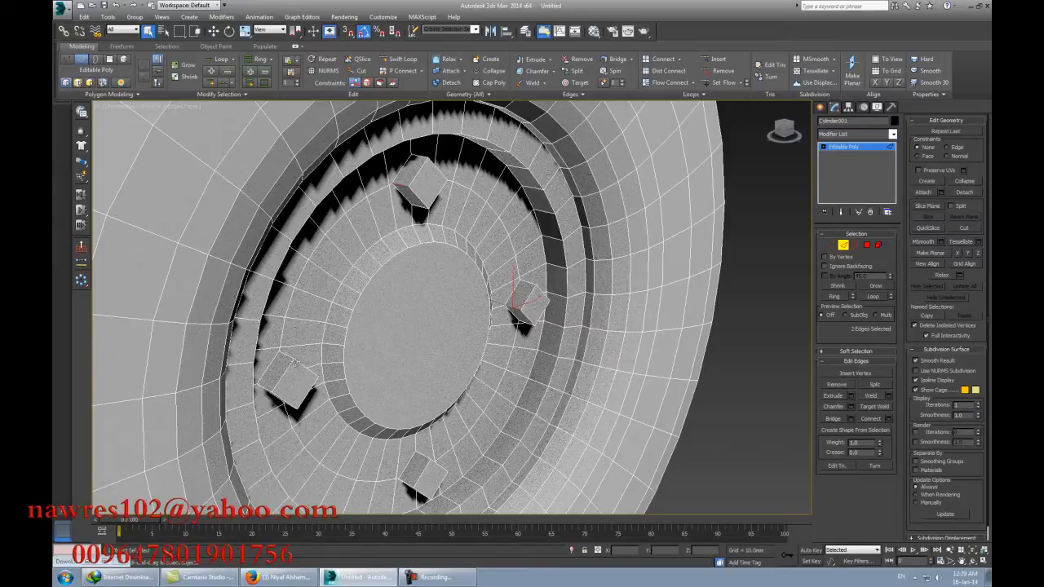
{"action": "middle_click_drag", "start_coordinate": [349, 403], "coordinate": [449, 319], "text": "alt"}
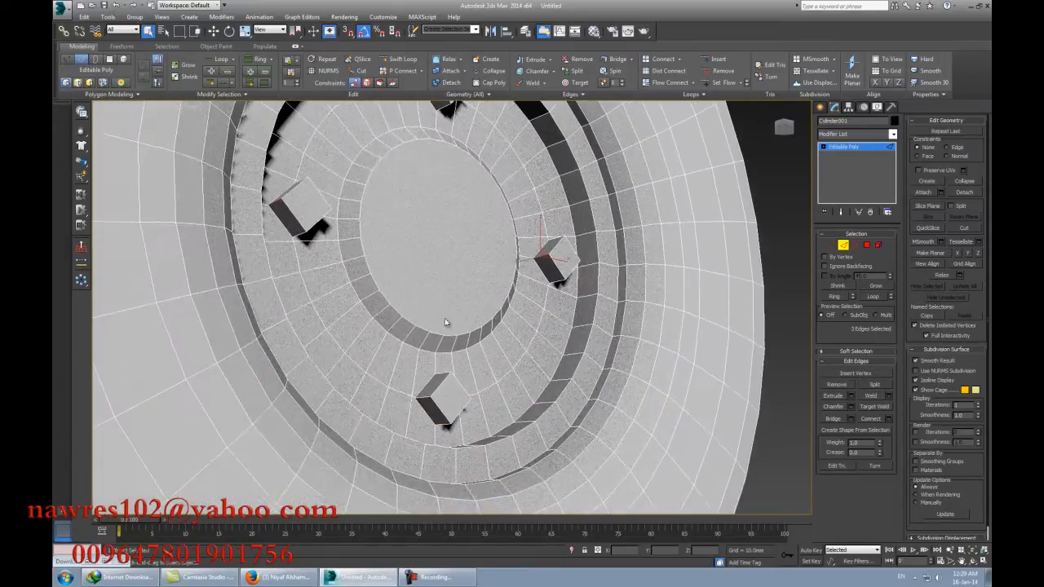
{"action": "middle_click_drag", "start_coordinate": [419, 397], "coordinate": [361, 397], "text": "alt"}
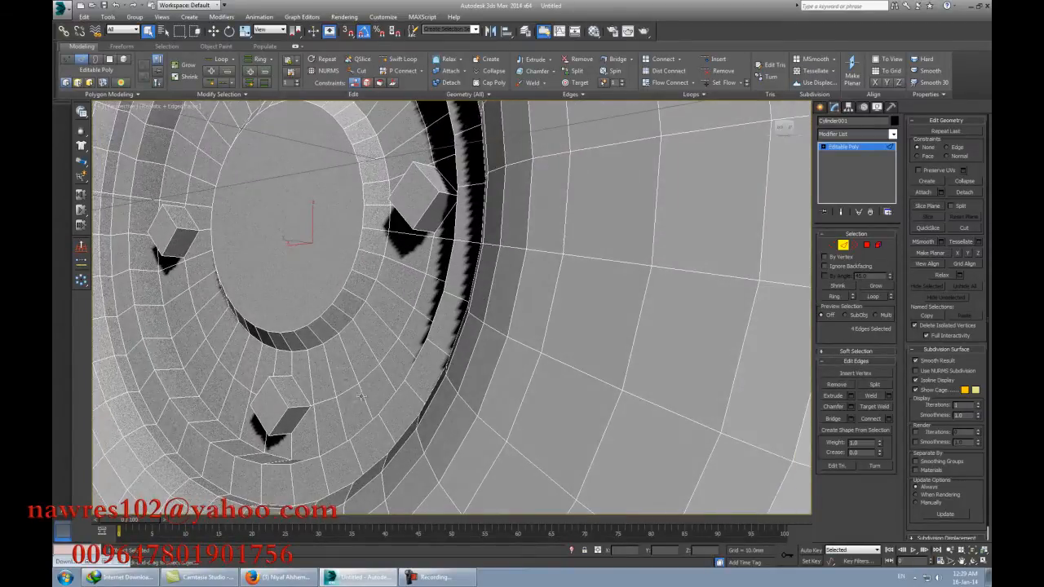
{"action": "left_click", "coordinate": [297, 408], "text": "ctrl"}
{"action": "left_click", "coordinate": [447, 194], "text": "ctrl"}
{"action": "middle_click_drag", "start_coordinate": [447, 194], "coordinate": [329, 277], "text": "alt"}
{"action": "left_click", "coordinate": [368, 272], "text": "ctrl"}
{"action": "middle_click_drag", "start_coordinate": [420, 284], "coordinate": [512, 315], "text": "alt"}
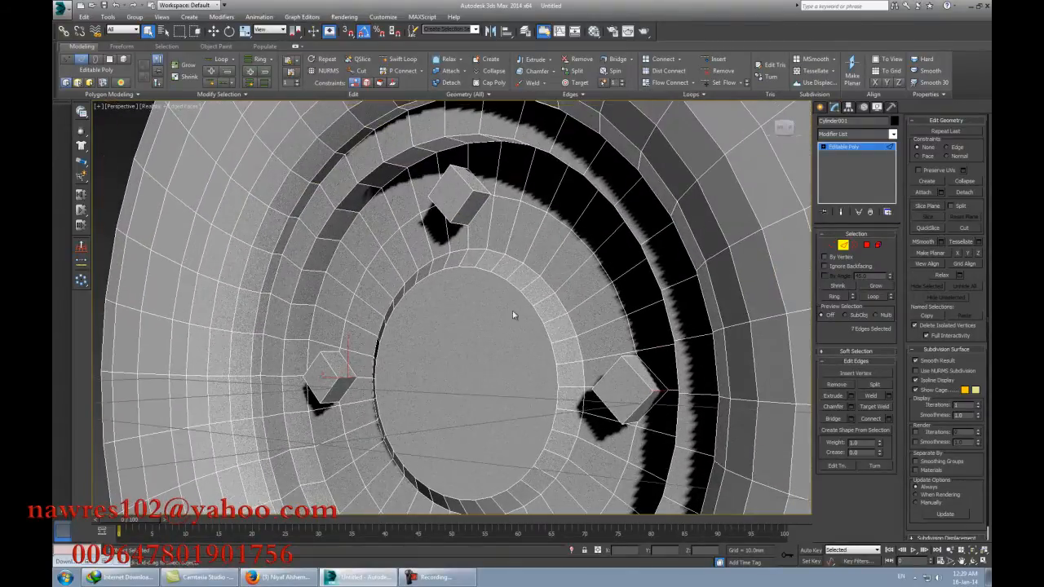
Step: Expand the bolt edge selection into full edge rings and try chamfering it
{"action": "left_click", "coordinate": [833, 297]}
{"action": "middle_click_drag", "start_coordinate": [702, 313], "coordinate": [608, 359], "text": "alt"}
{"action": "scroll", "coordinate": [629, 316], "scroll_direction": "down", "scroll_amount": 3}
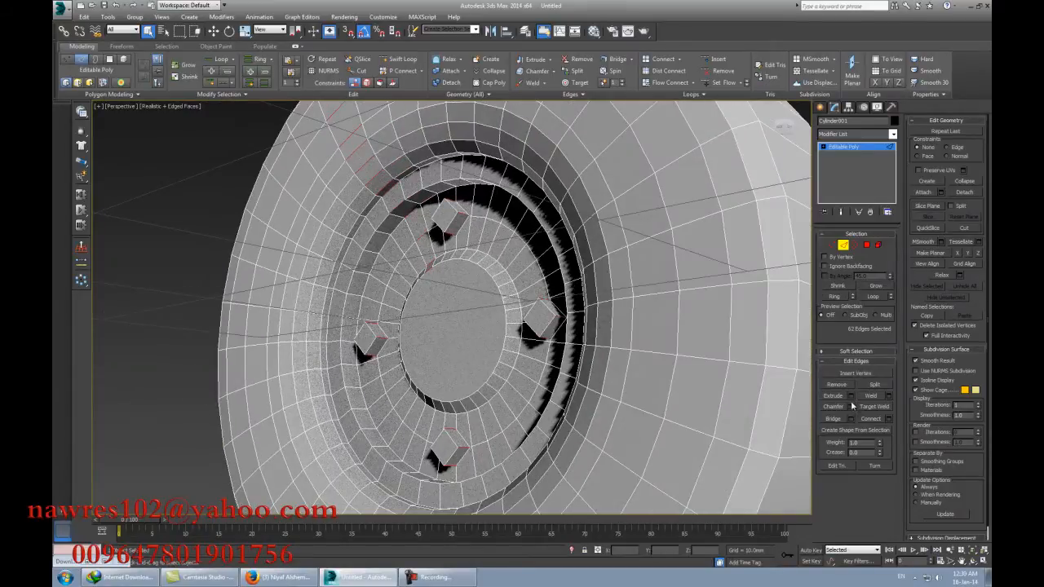
{"action": "left_click", "coordinate": [851, 406]}
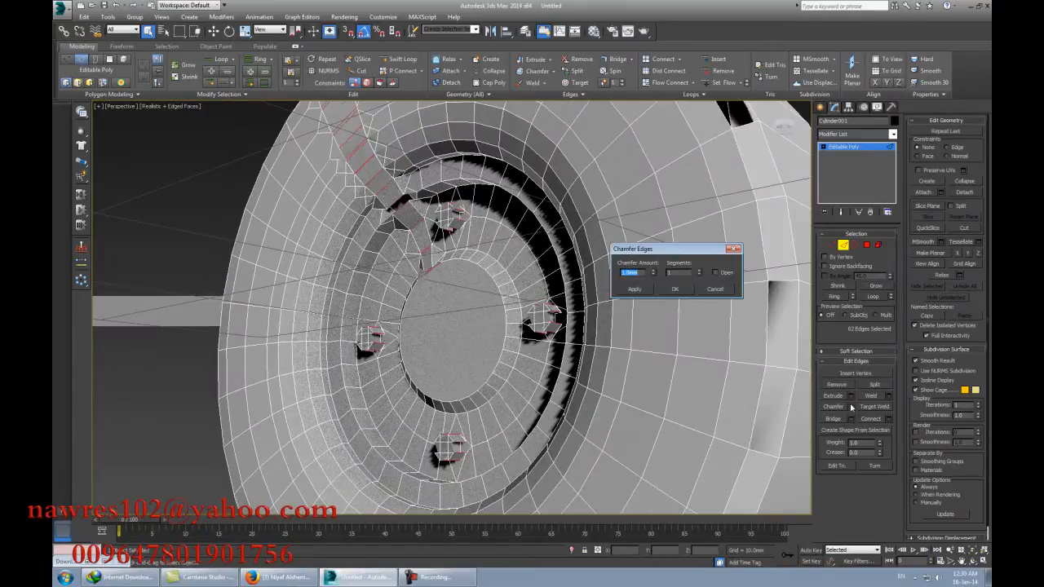
{"action": "left_click", "coordinate": [713, 289]}
Step: Deselect the stray edges across the disc, rim and tire so that only the bolts' side edges stay selected
{"action": "middle_click_drag", "start_coordinate": [518, 299], "coordinate": [541, 304], "text": "alt"}
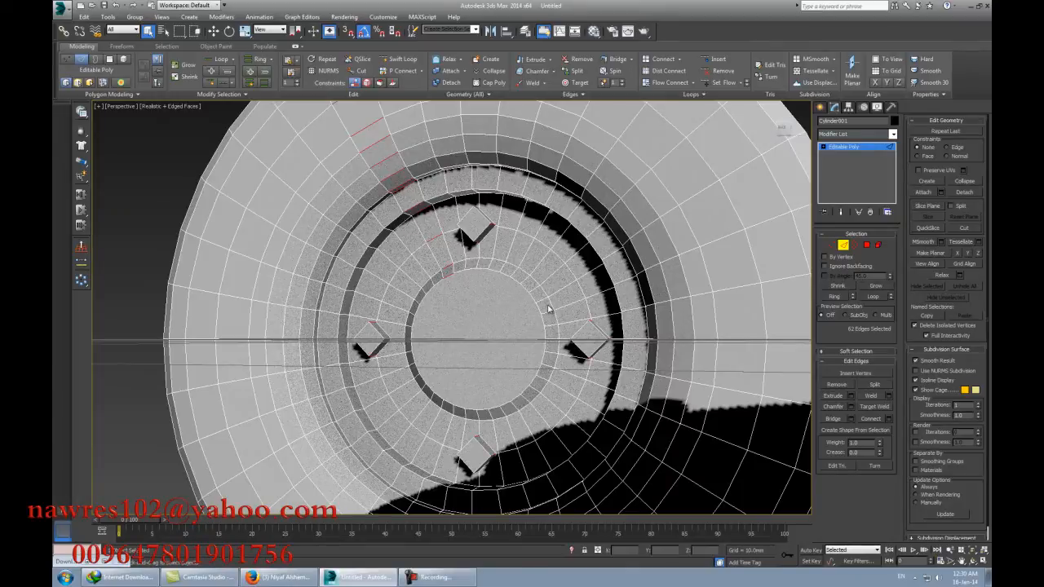
{"action": "middle_click_drag", "start_coordinate": [535, 296], "coordinate": [431, 211], "text": "alt"}
{"action": "left_click", "coordinate": [833, 297]}
{"action": "left_click_drag", "start_coordinate": [433, 213], "coordinate": [475, 293], "text": "alt"}
{"action": "middle_click_drag", "start_coordinate": [475, 293], "coordinate": [516, 414]}
{"action": "left_click_drag", "start_coordinate": [408, 223], "coordinate": [501, 359], "text": "alt"}
{"action": "middle_click_drag", "start_coordinate": [439, 305], "coordinate": [473, 373]}
{"action": "left_click_drag", "start_coordinate": [378, 168], "coordinate": [481, 281], "text": "alt"}
{"action": "middle_click_drag", "start_coordinate": [482, 286], "coordinate": [538, 323], "text": "alt"}
{"action": "key", "text": "z"}
{"action": "scroll", "coordinate": [614, 344], "scroll_direction": "down", "scroll_amount": 3}
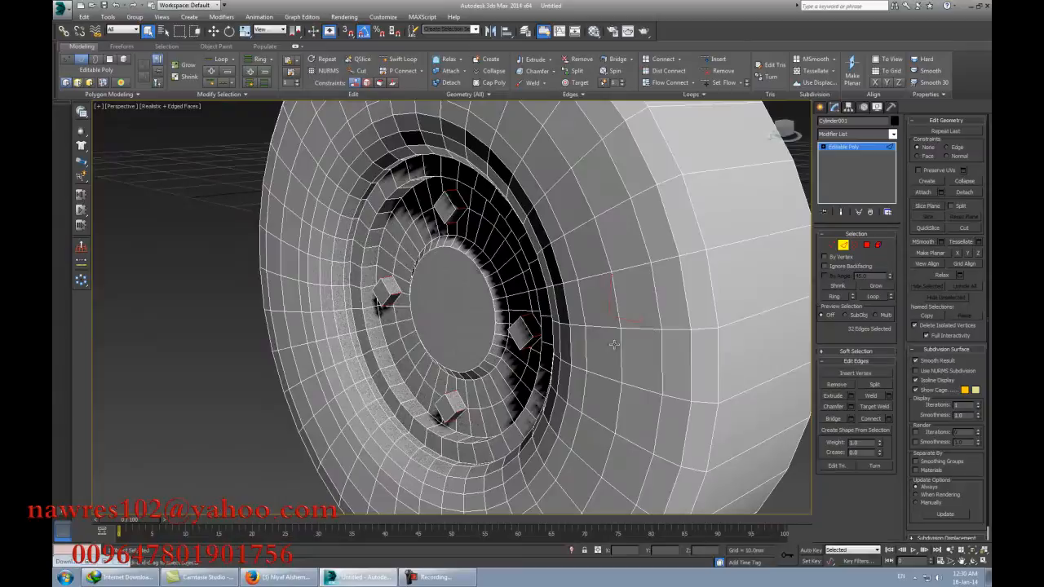
Step: Start a Chamfer on the bolts' side edges and preview it with an amount of 0.5 mm
{"action": "left_click", "coordinate": [851, 408]}
{"action": "middle_click_drag", "start_coordinate": [615, 328], "coordinate": [473, 359], "text": "alt"}
{"action": "scroll", "coordinate": [488, 346], "scroll_direction": "up", "scroll_amount": 4}
{"action": "left_click_drag", "start_coordinate": [653, 273], "coordinate": [642, 300]}
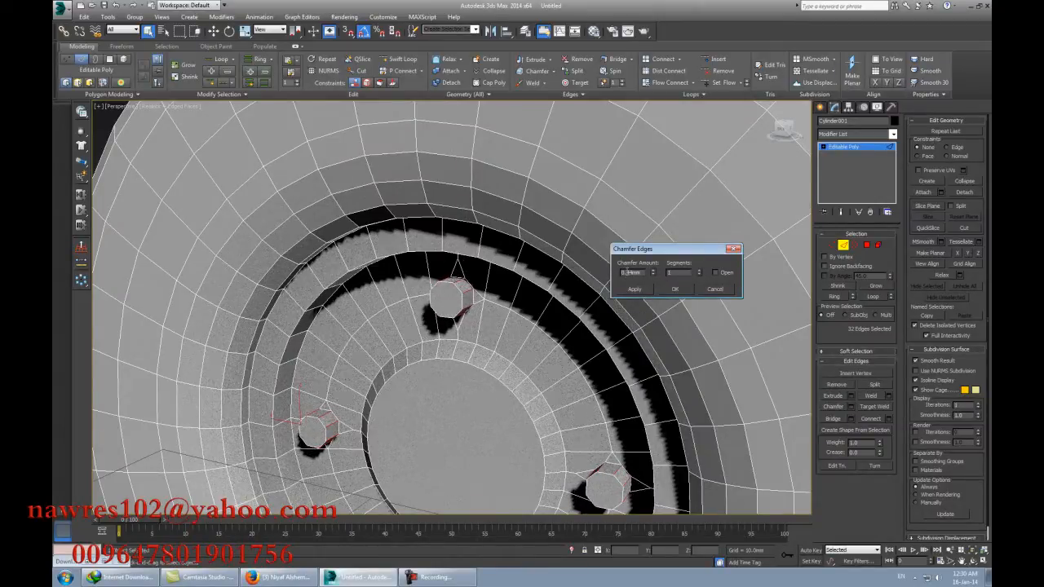
{"action": "type", "text": "5"}
{"action": "key", "text": "Return"}
{"action": "middle_click_drag", "start_coordinate": [518, 334], "coordinate": [652, 283], "text": "alt"}
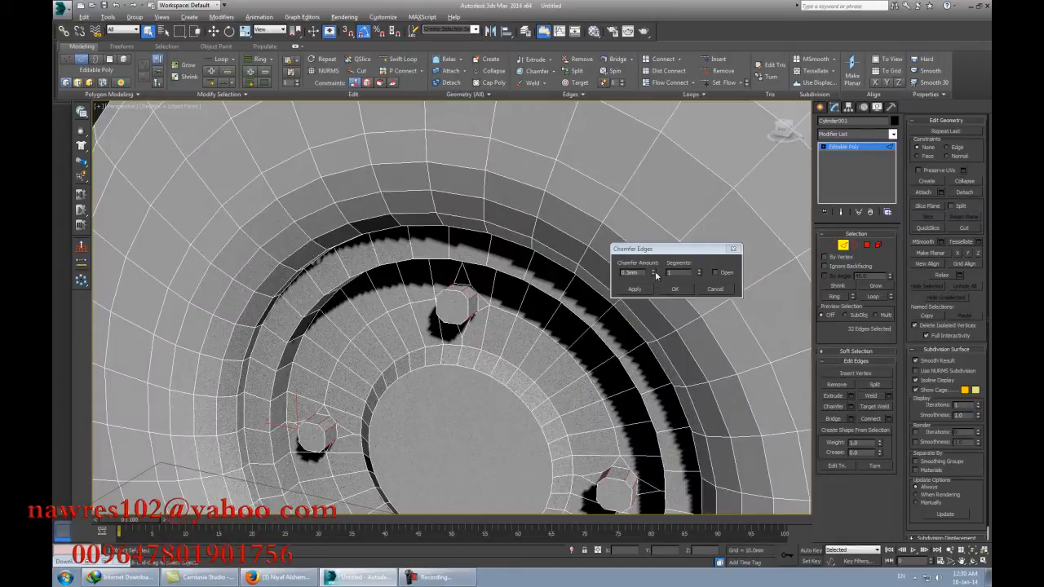
Step: Set the bolt edge chamfer amount to 0.4 mm with one segment and apply it
{"action": "left_click_drag", "start_coordinate": [656, 276], "coordinate": [653, 299]}
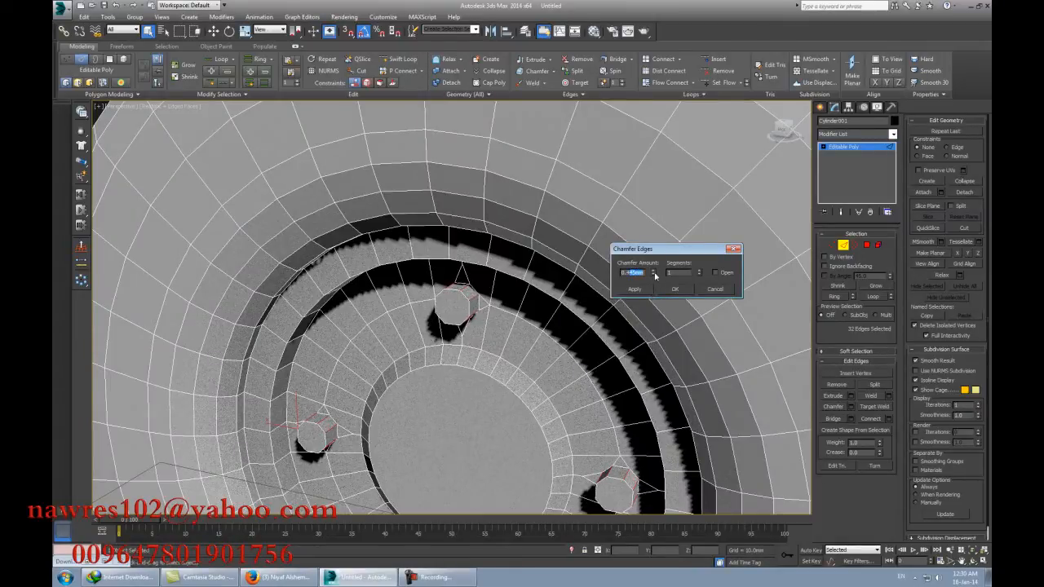
{"action": "left_click", "coordinate": [656, 276]}
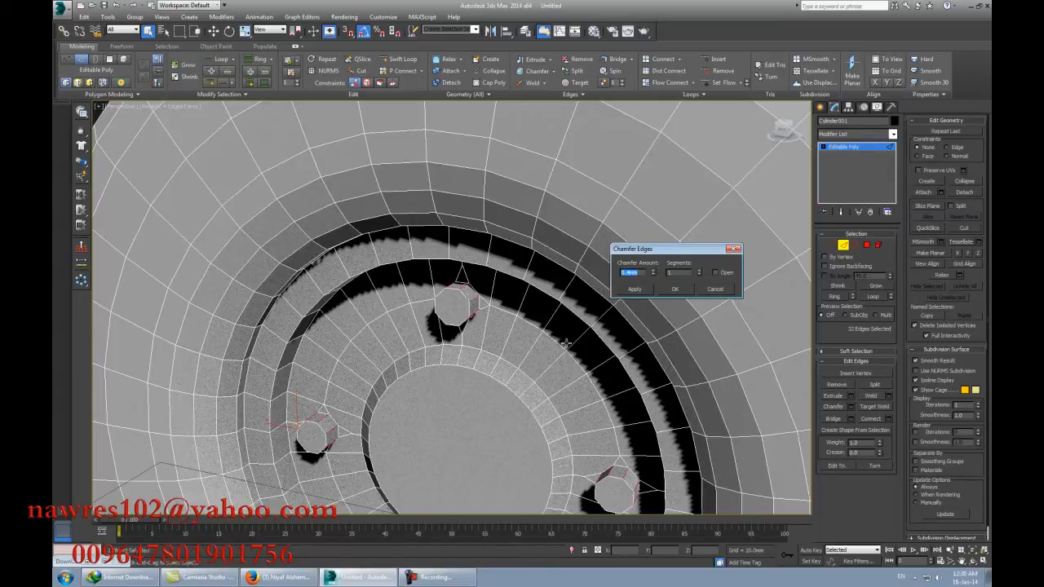
{"action": "middle_click_drag", "start_coordinate": [566, 344], "coordinate": [548, 330]}
{"action": "scroll", "coordinate": [539, 295], "scroll_direction": "down", "scroll_amount": 3}
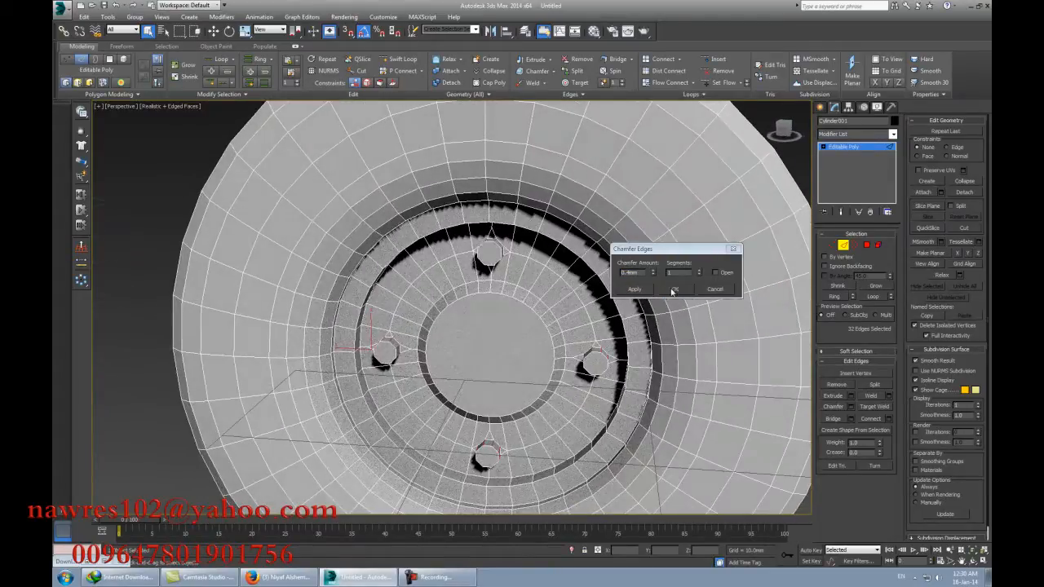
{"action": "left_click", "coordinate": [674, 290]}
{"action": "scroll", "coordinate": [555, 273], "scroll_direction": "down", "scroll_amount": 5}
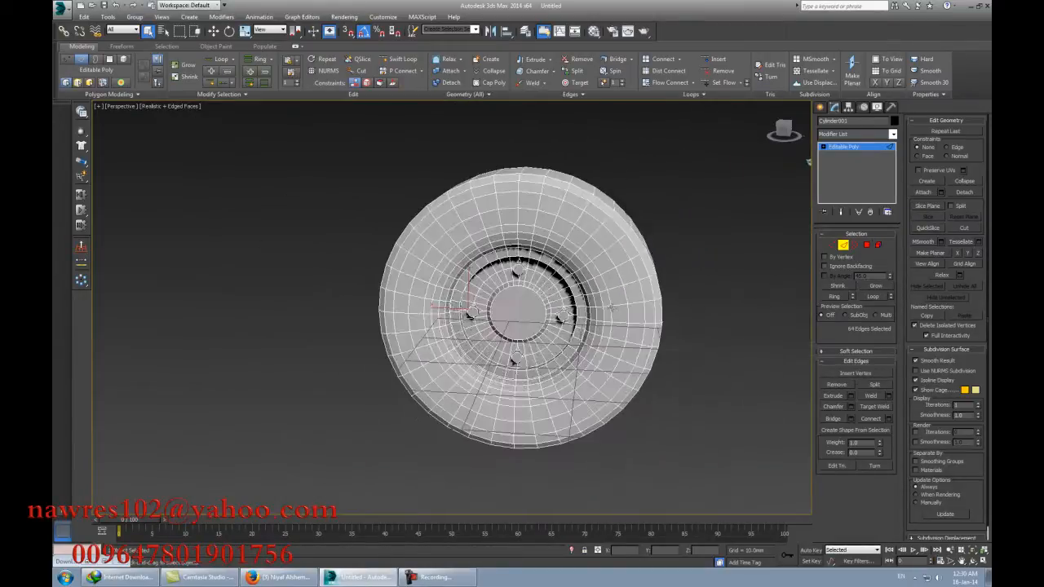
Step: Select the ring of crosswise edges around the tire's tread and connect them with 3 segments
{"action": "middle_click_drag", "start_coordinate": [557, 274], "coordinate": [577, 291], "text": "alt"}
{"action": "scroll", "coordinate": [620, 312], "scroll_direction": "up", "scroll_amount": 5}
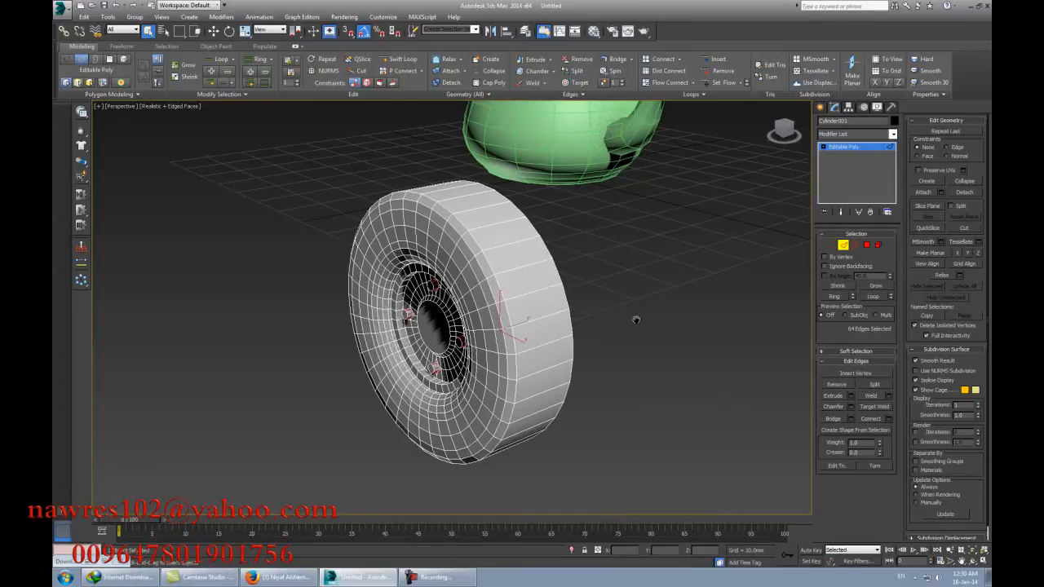
{"action": "left_click", "coordinate": [542, 278]}
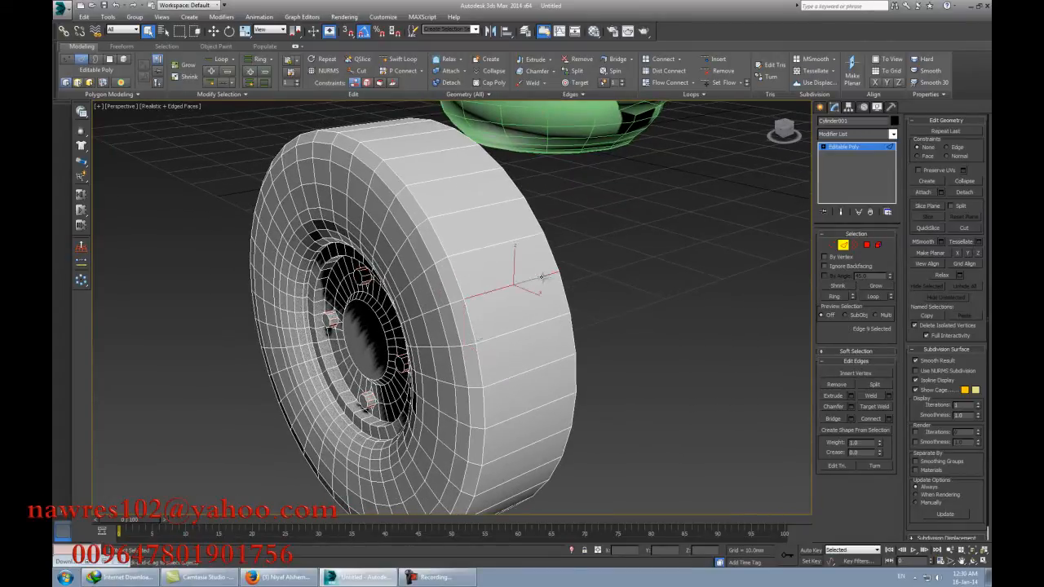
{"action": "left_click", "coordinate": [837, 297]}
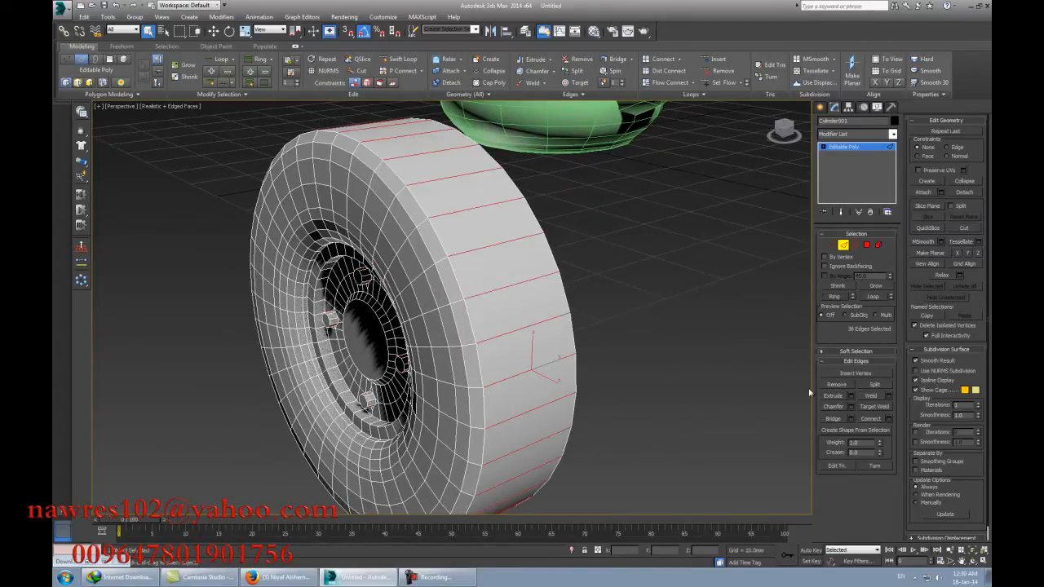
{"action": "left_click", "coordinate": [890, 418]}
{"action": "left_click_drag", "start_coordinate": [674, 274], "coordinate": [674, 274]}
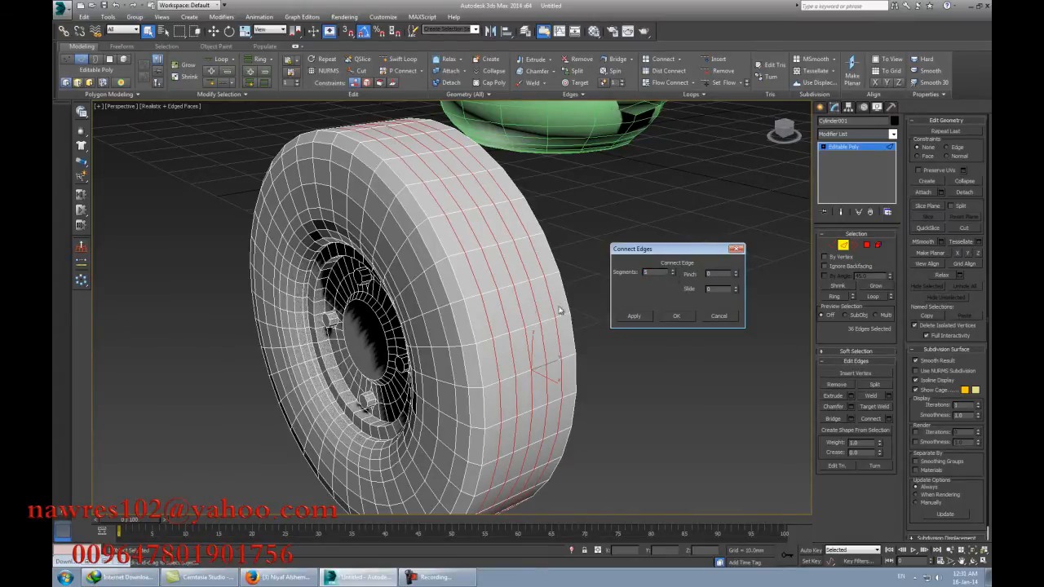
{"action": "middle_click_drag", "start_coordinate": [562, 311], "coordinate": [518, 304], "text": "alt"}
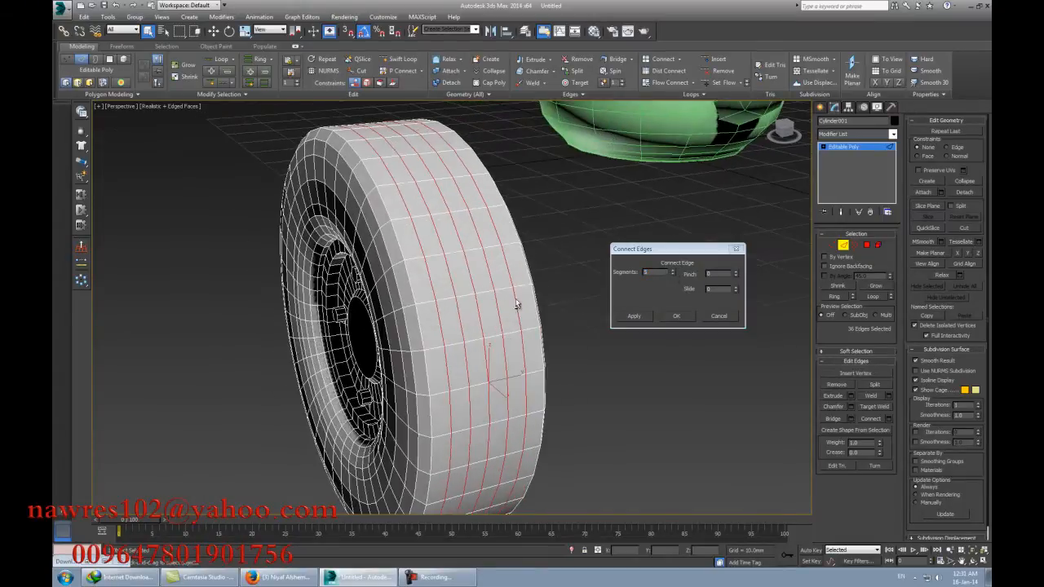
{"action": "left_click", "coordinate": [674, 275]}
{"action": "left_click", "coordinate": [673, 275]}
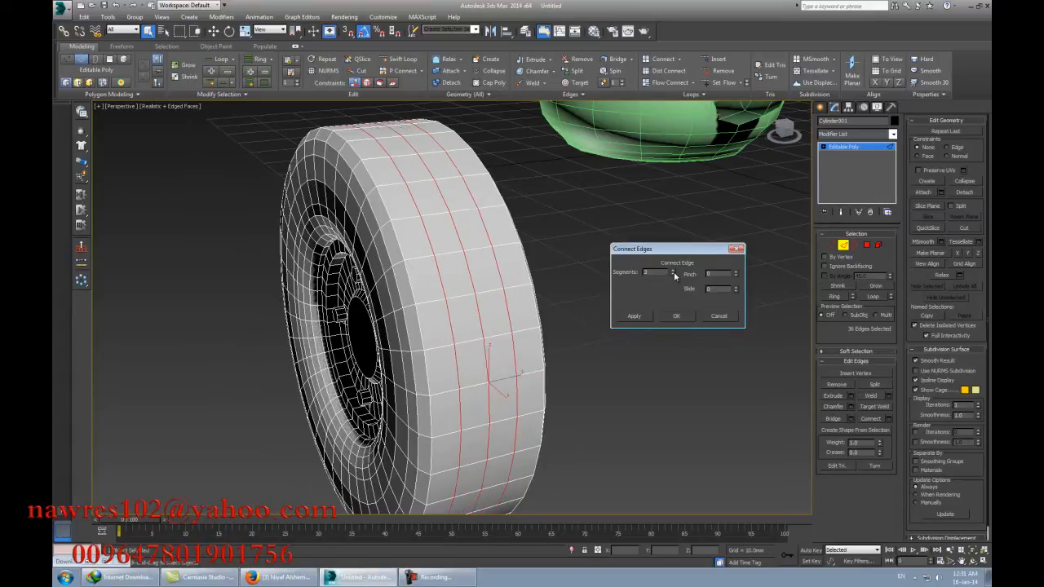
{"action": "left_click", "coordinate": [675, 317]}
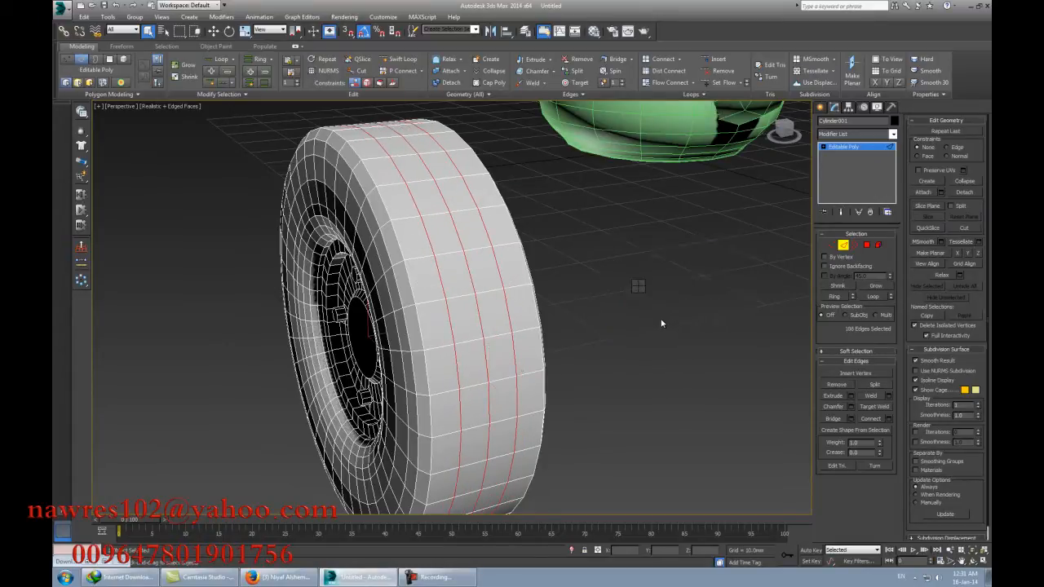
Step: Select the two outer of the three new edge loops around the tread, leaving the middle loop unselected
{"action": "left_click", "coordinate": [509, 310]}
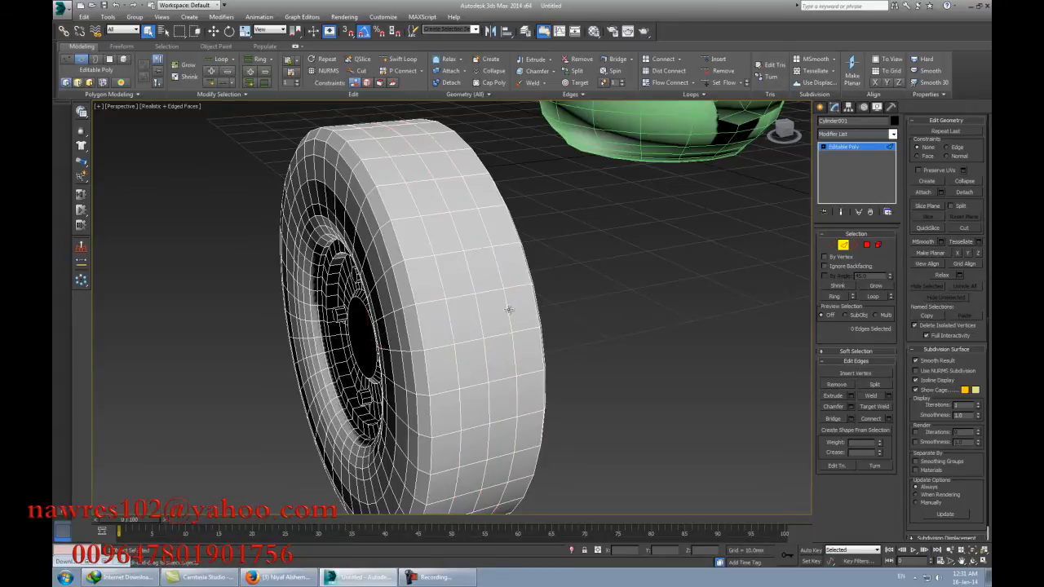
{"action": "left_click", "coordinate": [509, 310]}
{"action": "left_click", "coordinate": [451, 327], "text": "ctrl"}
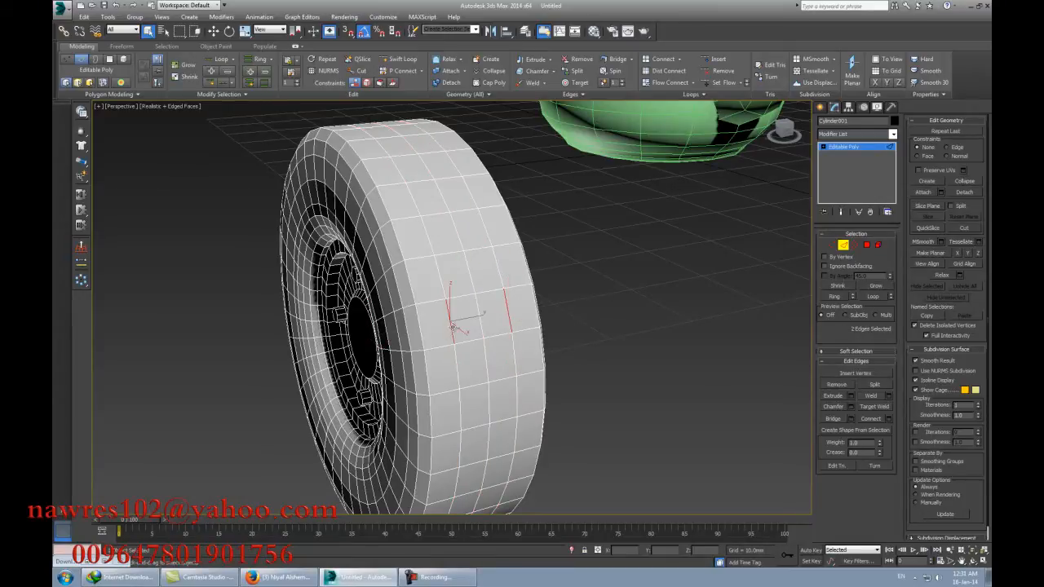
{"action": "left_click", "coordinate": [872, 297]}
Step: Turn off angle snap and rotate the two selected loops around the wheel's axle to skew the tread into a chevron pattern
{"action": "key", "text": "e"}
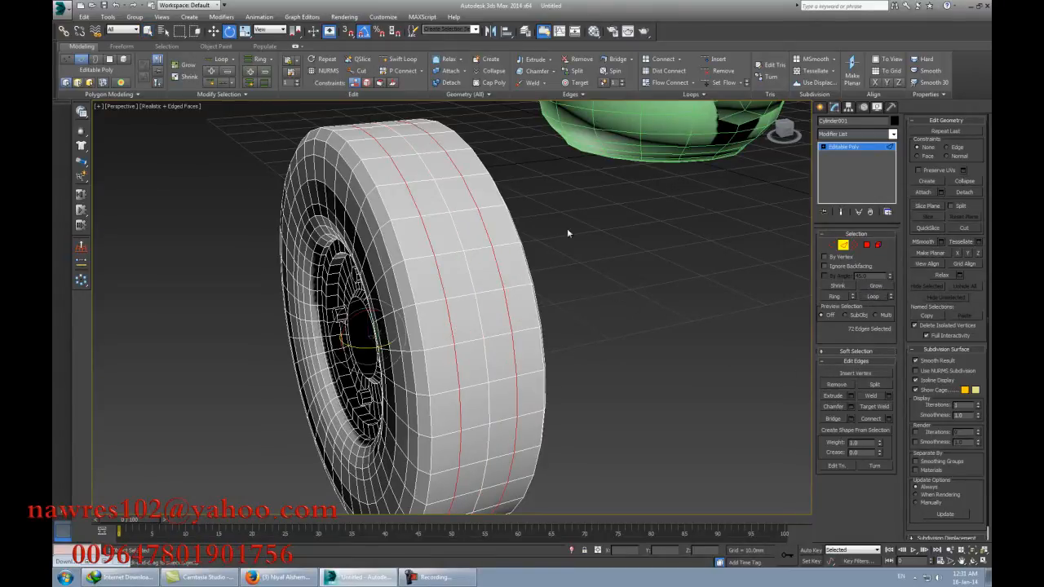
{"action": "left_click", "coordinate": [364, 32]}
{"action": "middle_click_drag", "start_coordinate": [606, 255], "coordinate": [577, 280], "text": "alt"}
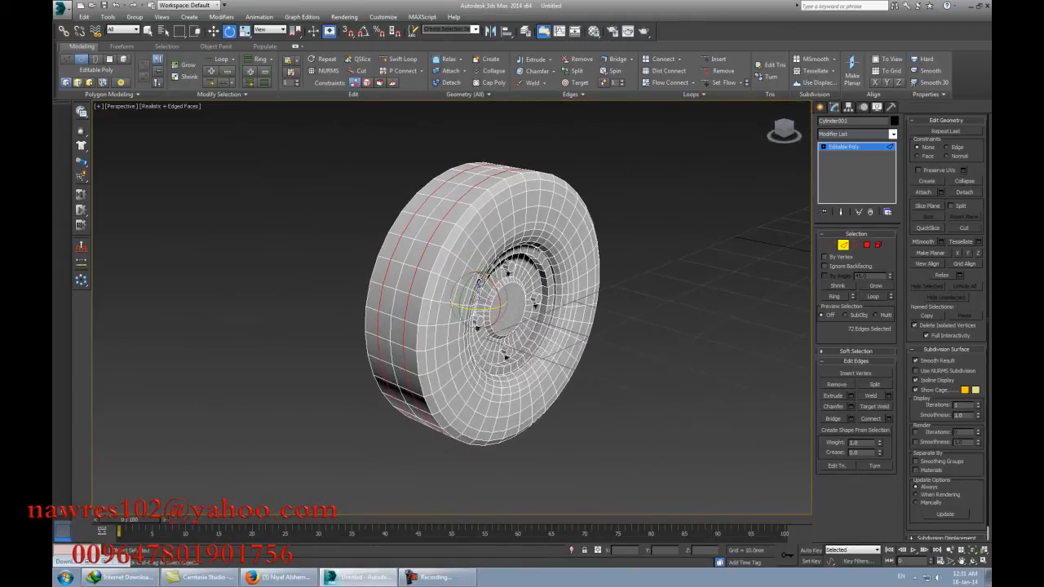
{"action": "left_click_drag", "start_coordinate": [471, 284], "coordinate": [466, 292]}
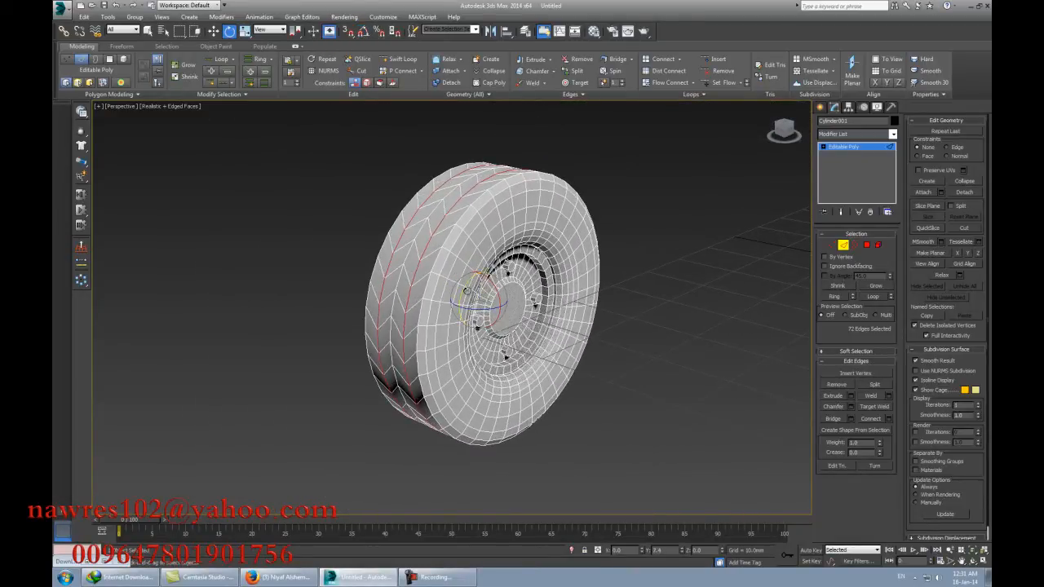
{"action": "key", "text": "q"}
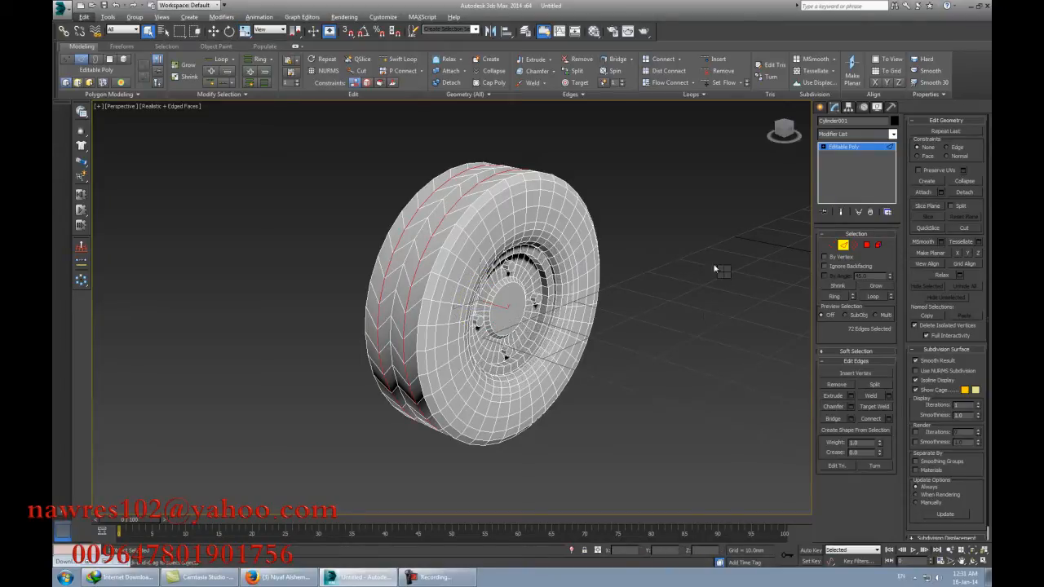
Step: Start a By Polygon bevel on the tread polygons and reset its height and outline amount to 0
{"action": "key", "text": "4"}
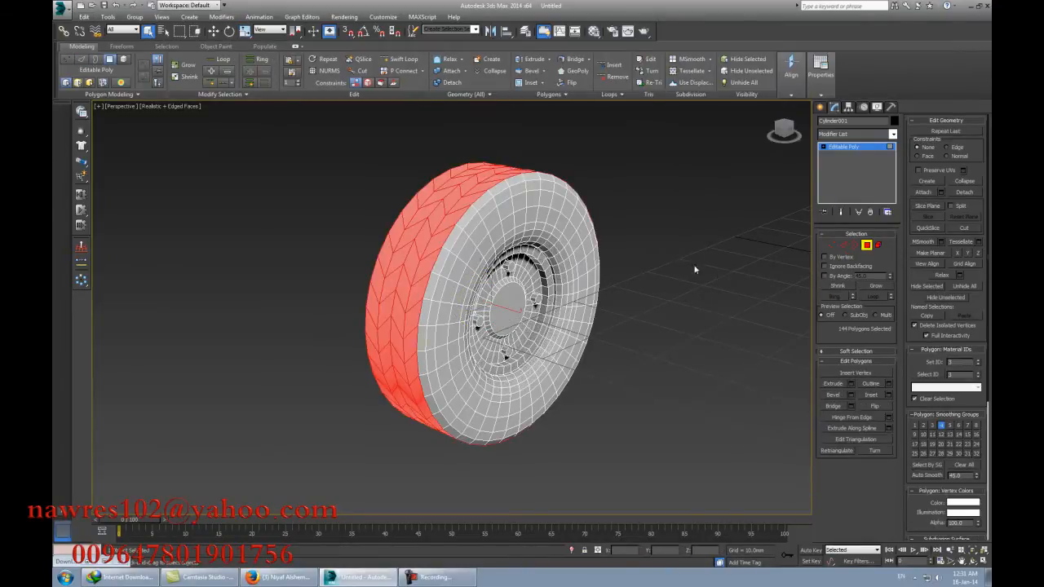
{"action": "left_click", "coordinate": [851, 395]}
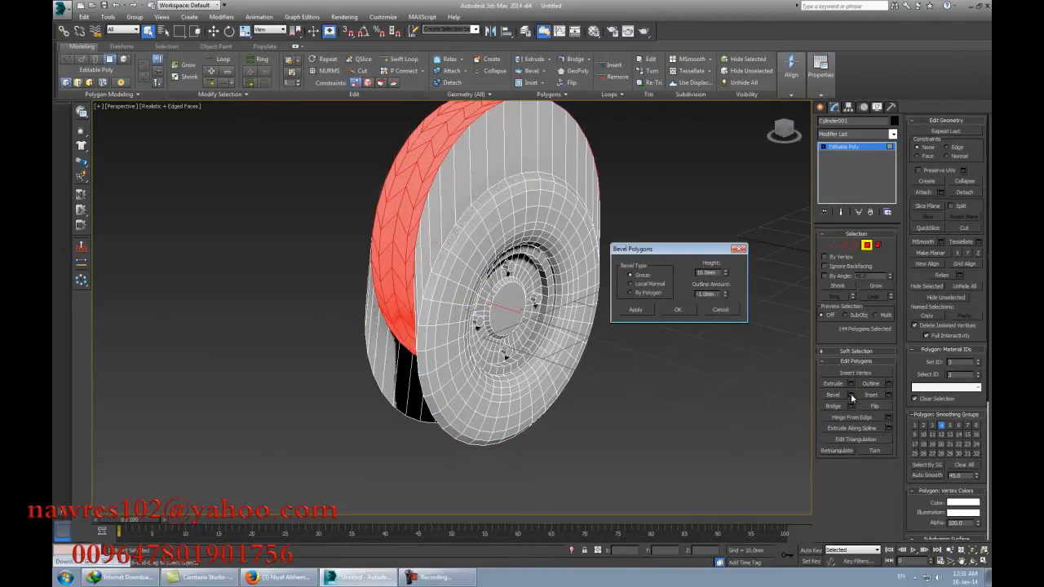
{"action": "left_click", "coordinate": [632, 293]}
{"action": "right_click", "coordinate": [726, 274]}
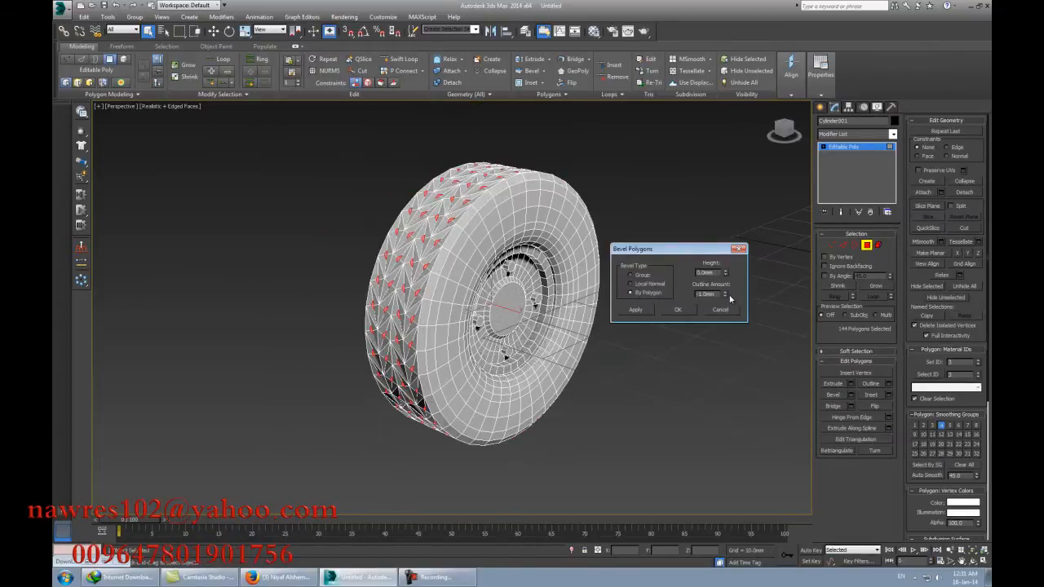
{"action": "right_click", "coordinate": [726, 297]}
{"action": "middle_click_drag", "start_coordinate": [551, 309], "coordinate": [529, 336]}
{"action": "scroll", "coordinate": [577, 359], "scroll_direction": "up", "scroll_amount": 3}
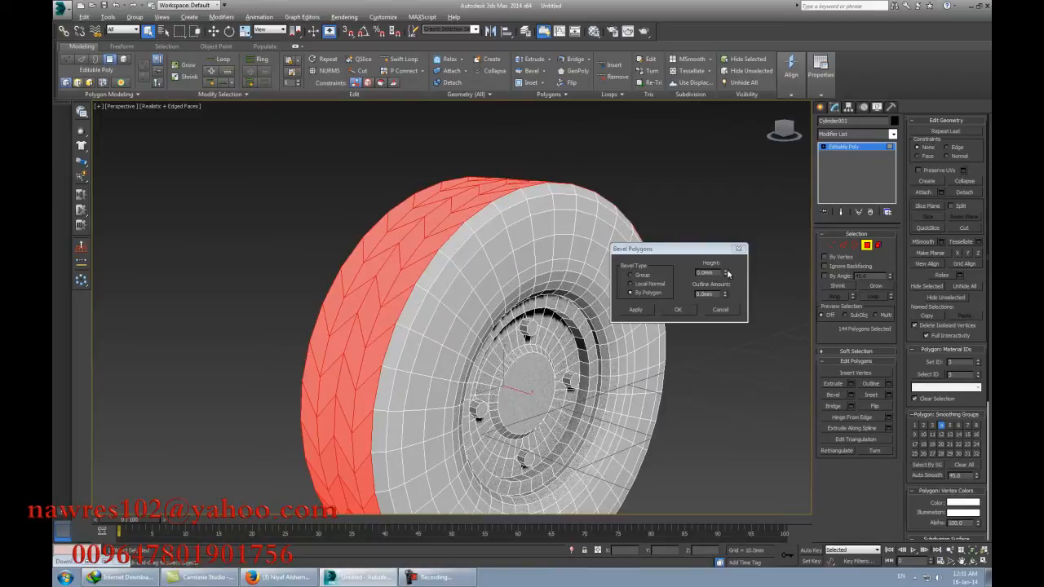
Step: Bevel the tread polygons with an outline amount of -0.25 mm and a height of about 0.3 mm, then leave polygon editing
{"action": "left_click_drag", "start_coordinate": [726, 296], "coordinate": [727, 419]}
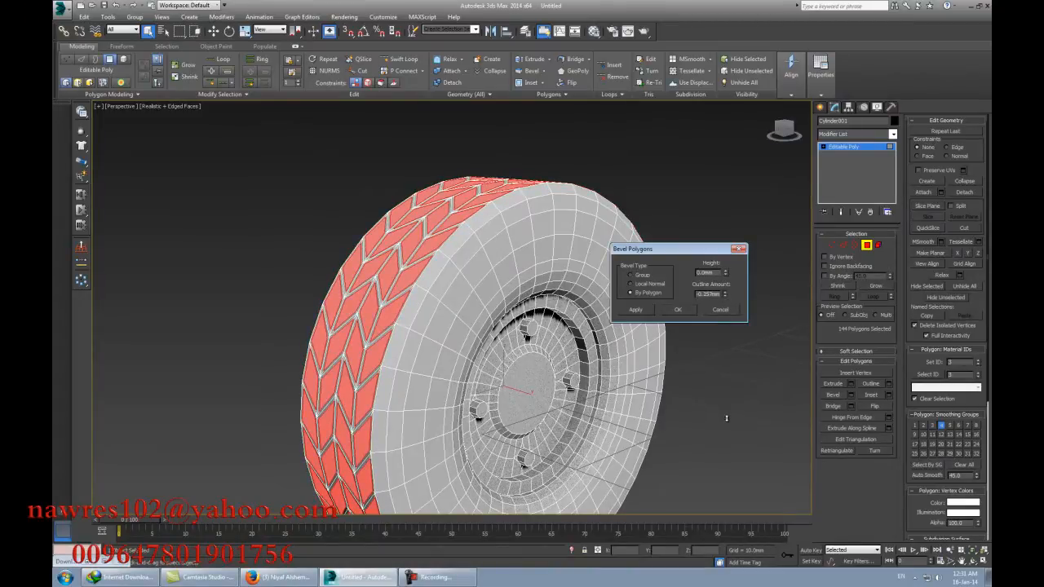
{"action": "double_click", "coordinate": [707, 295]}
{"action": "type", "text": "-0.25"}
{"action": "key", "text": "Return"}
{"action": "left_click_drag", "start_coordinate": [724, 275], "coordinate": [725, 255]}
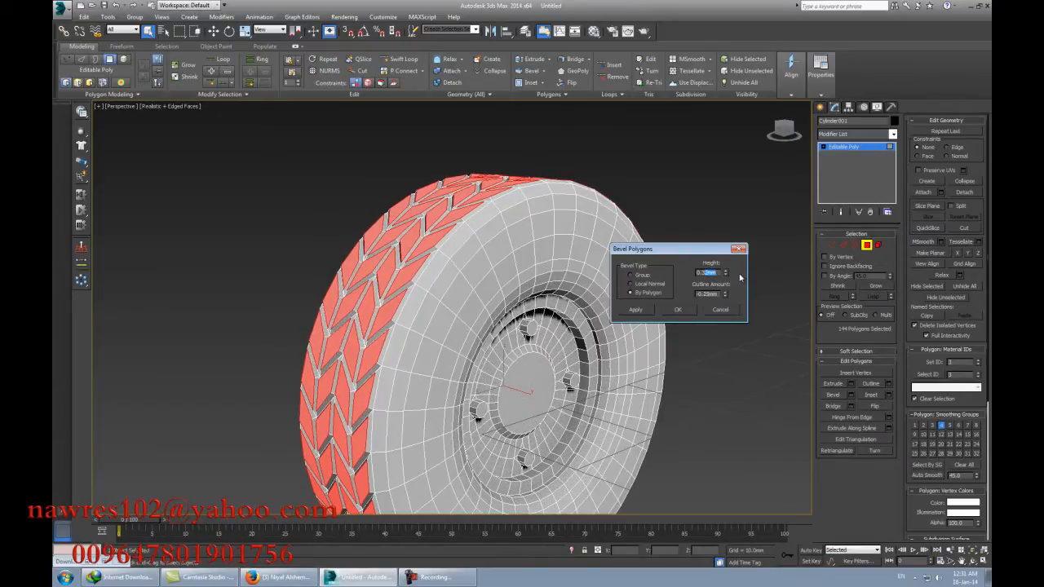
{"action": "key", "text": "BackSpace"}
{"action": "key", "text": "Return"}
{"action": "left_click", "coordinate": [678, 310]}
{"action": "left_click", "coordinate": [867, 245]}
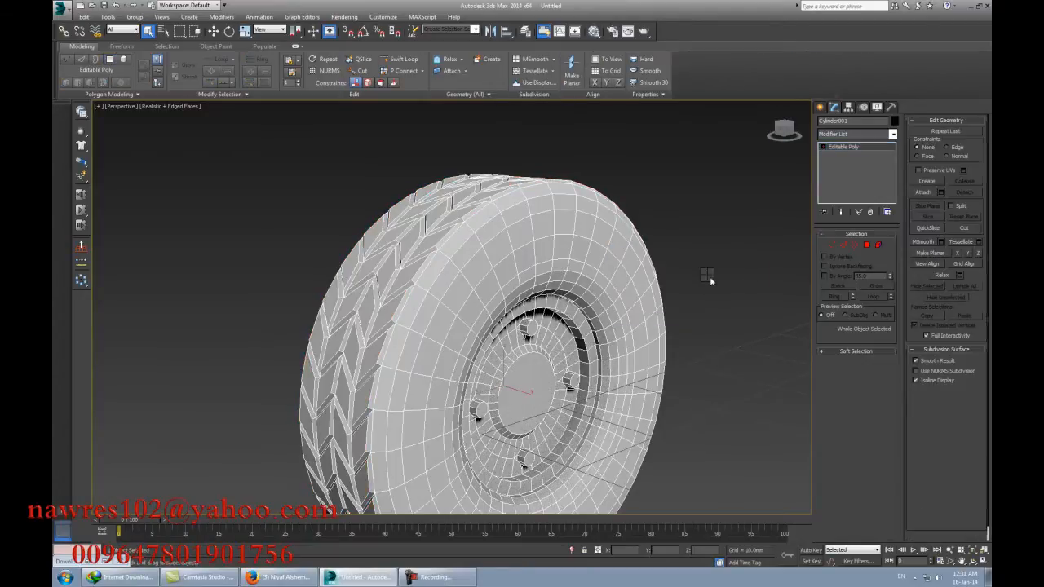
Step: Hide the edged faces, deselect the wheel and examine the tread and rim shading from both sides
{"action": "middle_click_drag", "start_coordinate": [656, 347], "coordinate": [661, 326]}
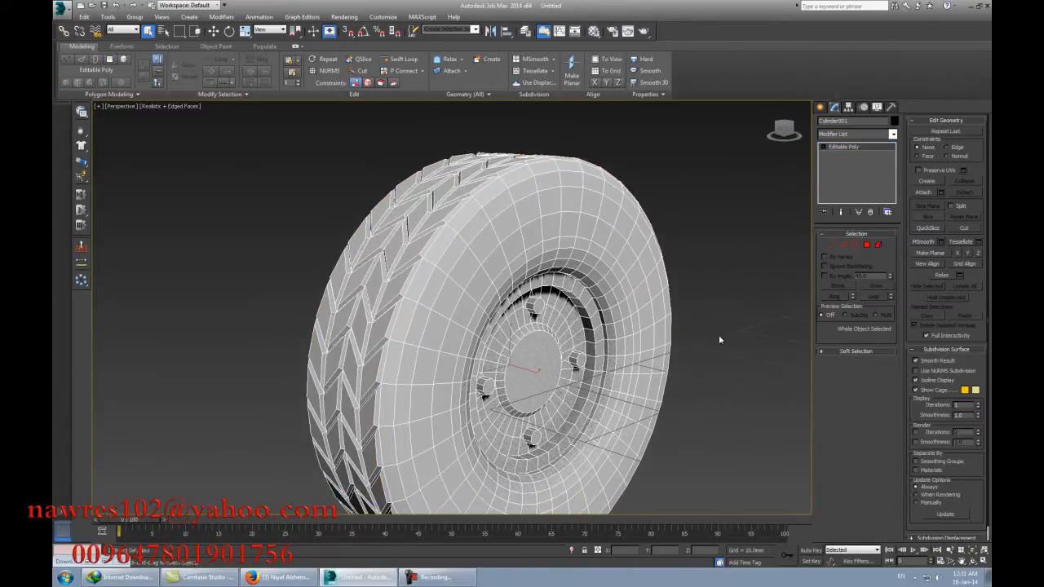
{"action": "key", "text": "F4"}
{"action": "left_click", "coordinate": [726, 360]}
{"action": "scroll", "coordinate": [725, 359], "scroll_direction": "down", "scroll_amount": 3}
{"action": "middle_click_drag", "start_coordinate": [717, 352], "coordinate": [686, 355]}
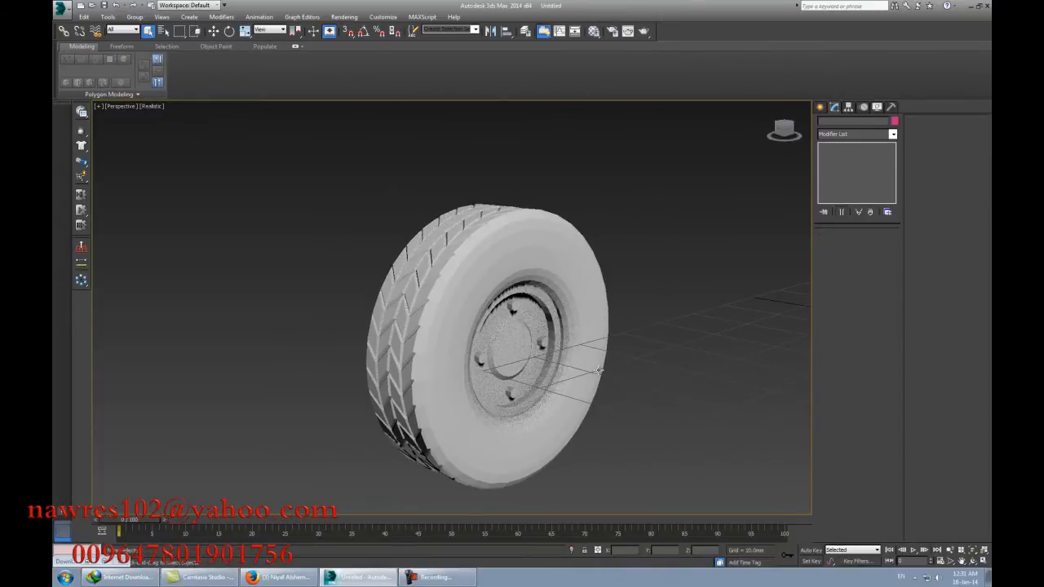
{"action": "middle_click_drag", "start_coordinate": [600, 372], "coordinate": [635, 346], "text": "alt"}
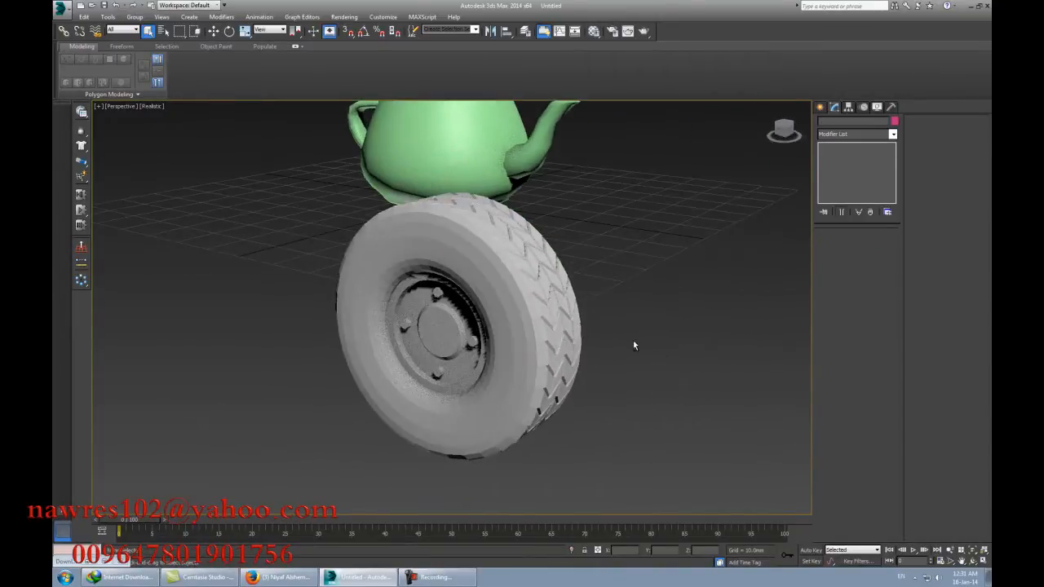
Step: Select the entire wheel as an element, smooth its shading with polygon smoothing groups and deselect it
{"action": "left_click", "coordinate": [494, 302]}
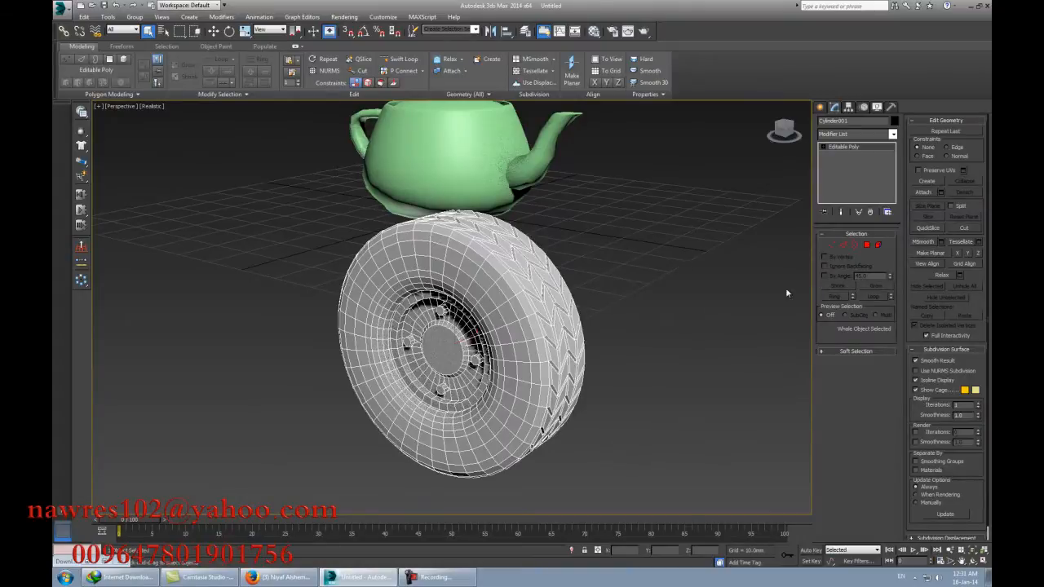
{"action": "left_click", "coordinate": [878, 245]}
{"action": "left_click", "coordinate": [507, 301]}
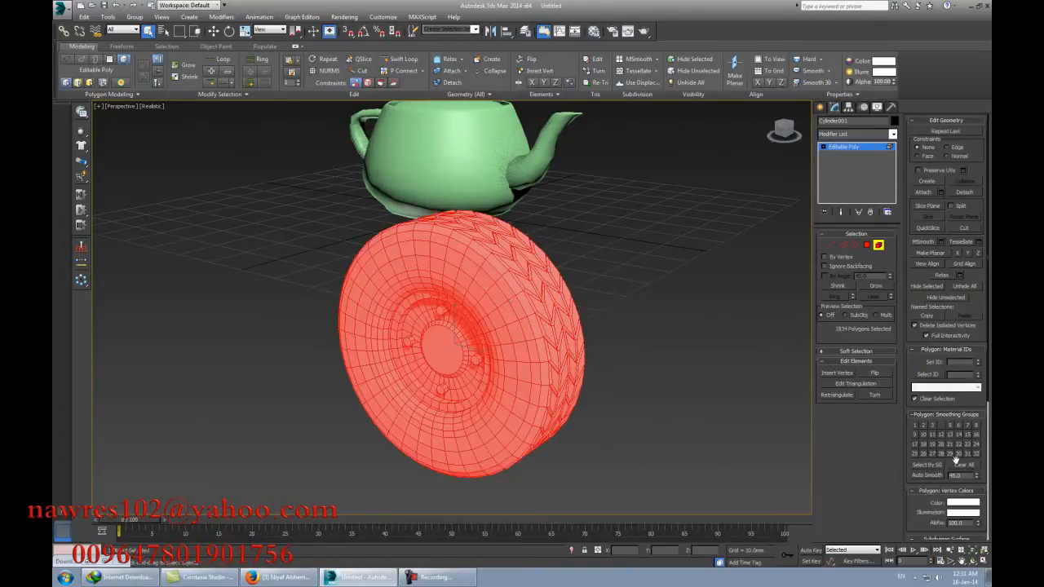
{"action": "left_click", "coordinate": [704, 392]}
{"action": "key", "text": "F4"}
{"action": "middle_click_drag", "start_coordinate": [659, 378], "coordinate": [647, 373], "text": "alt"}
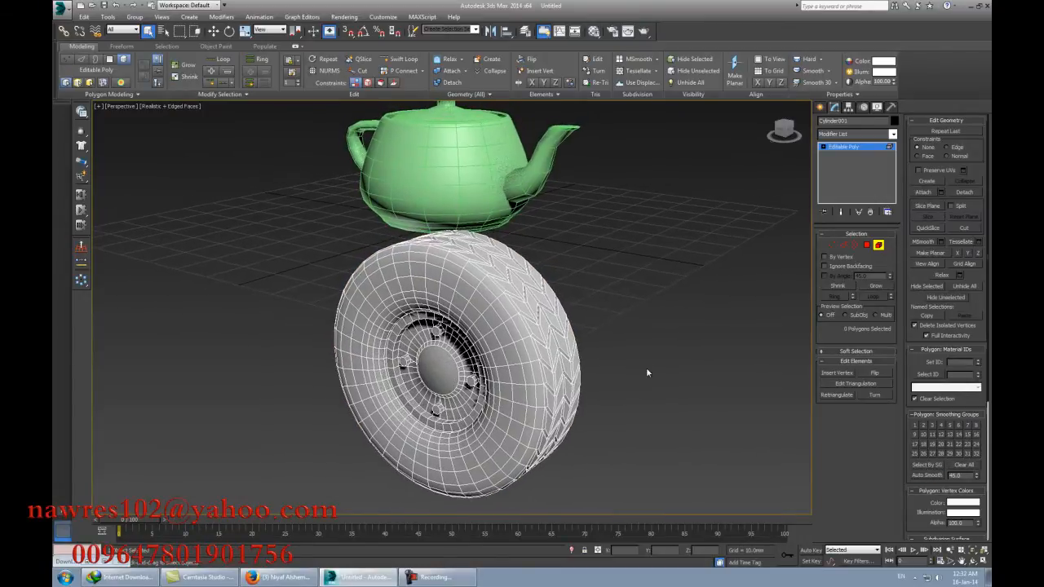
{"action": "left_click", "coordinate": [760, 308]}
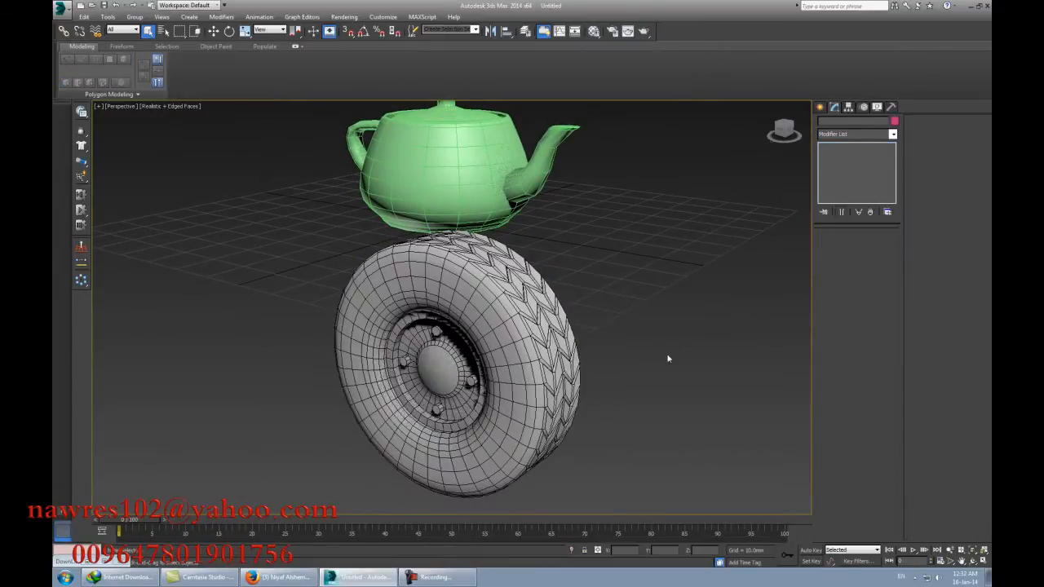
Step: Hide the edged faces again and inspect the smoothed wheel beside the teapot
{"action": "key", "text": "F4"}
{"action": "middle_click_drag", "start_coordinate": [661, 355], "coordinate": [571, 331], "text": "alt"}
{"action": "scroll", "coordinate": [569, 327], "scroll_direction": "down", "scroll_amount": 3}
{"action": "scroll", "coordinate": [568, 327], "scroll_direction": "down", "scroll_amount": 3}
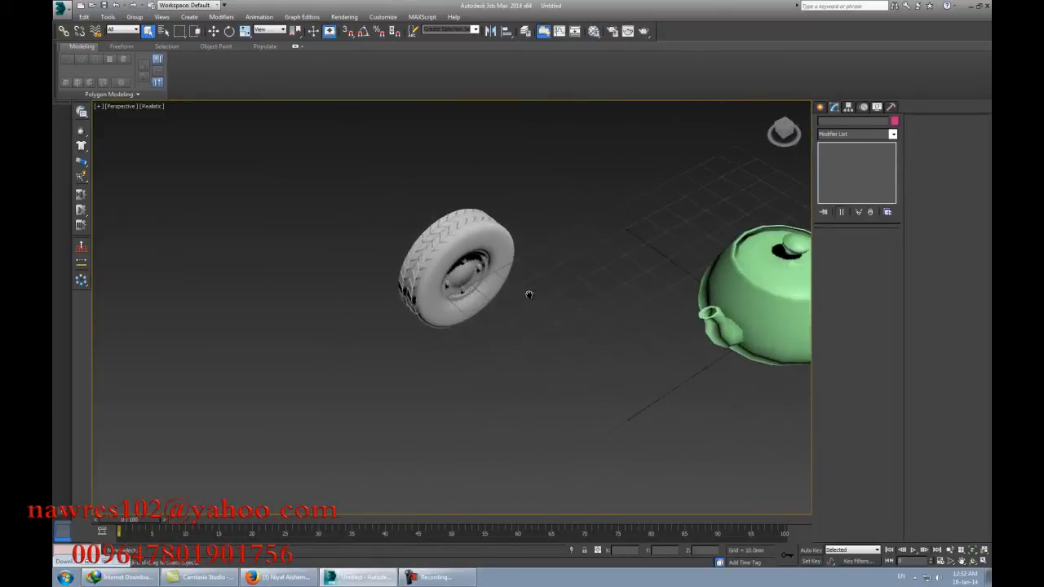
{"action": "middle_click_drag", "start_coordinate": [531, 294], "coordinate": [459, 332], "text": "alt"}
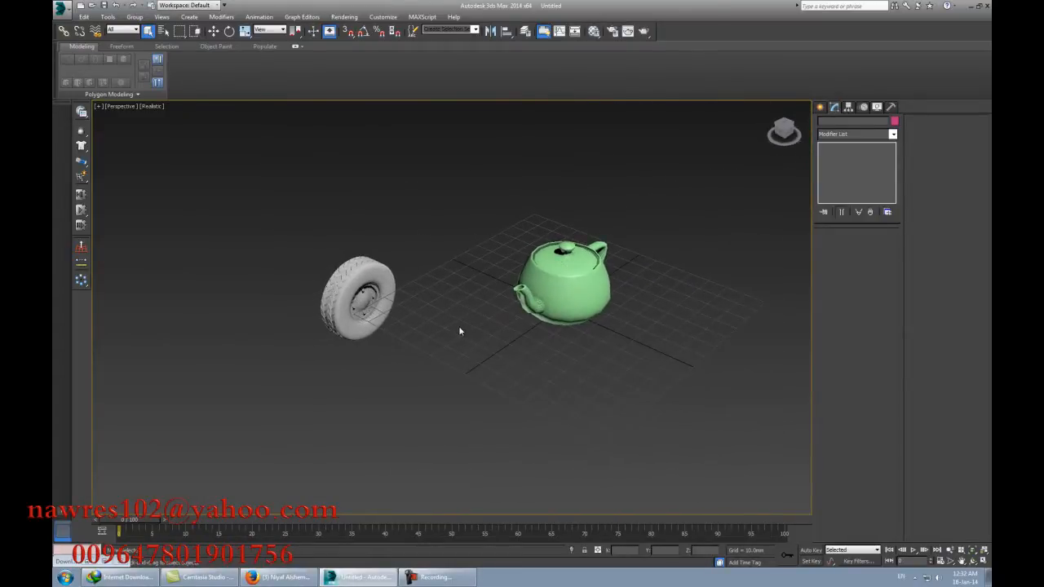
{"action": "scroll", "coordinate": [459, 331], "scroll_direction": "up", "scroll_amount": 2}
Step: Select the wheel and rotate it about 46 degrees around its axle
{"action": "left_click", "coordinate": [314, 274]}
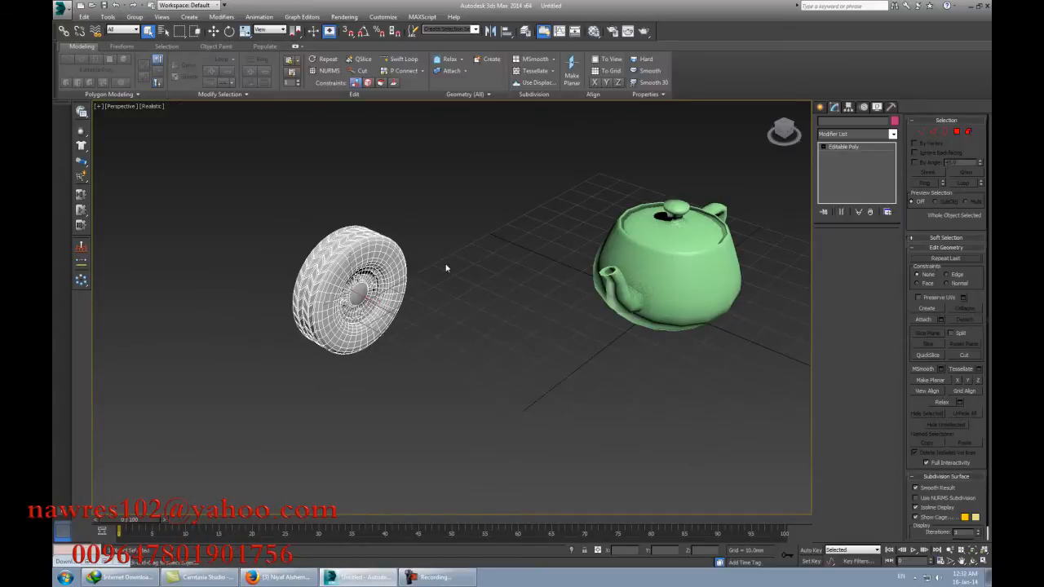
{"action": "key", "text": "e"}
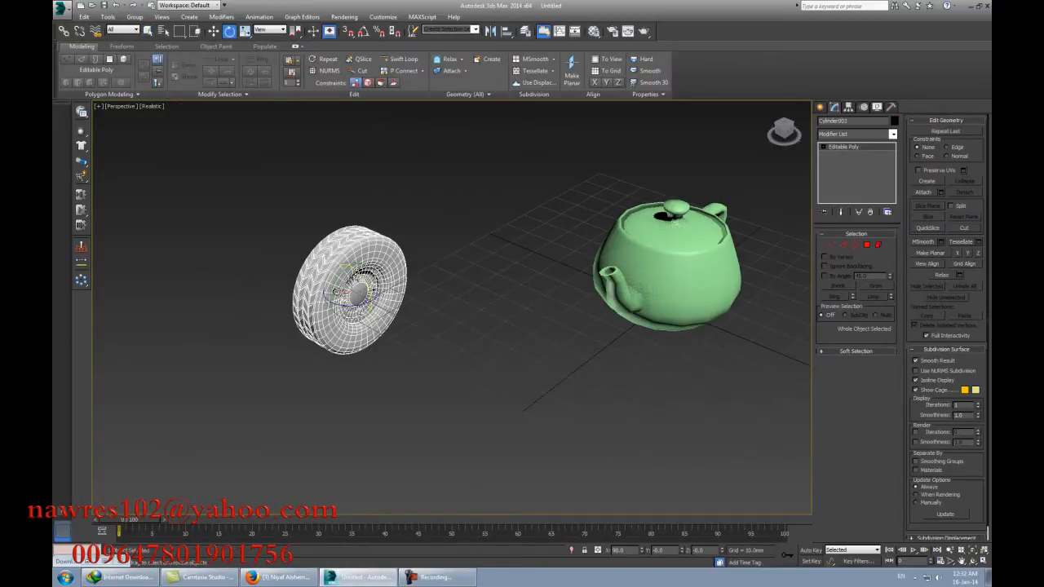
{"action": "left_click_drag", "start_coordinate": [327, 256], "coordinate": [323, 327]}
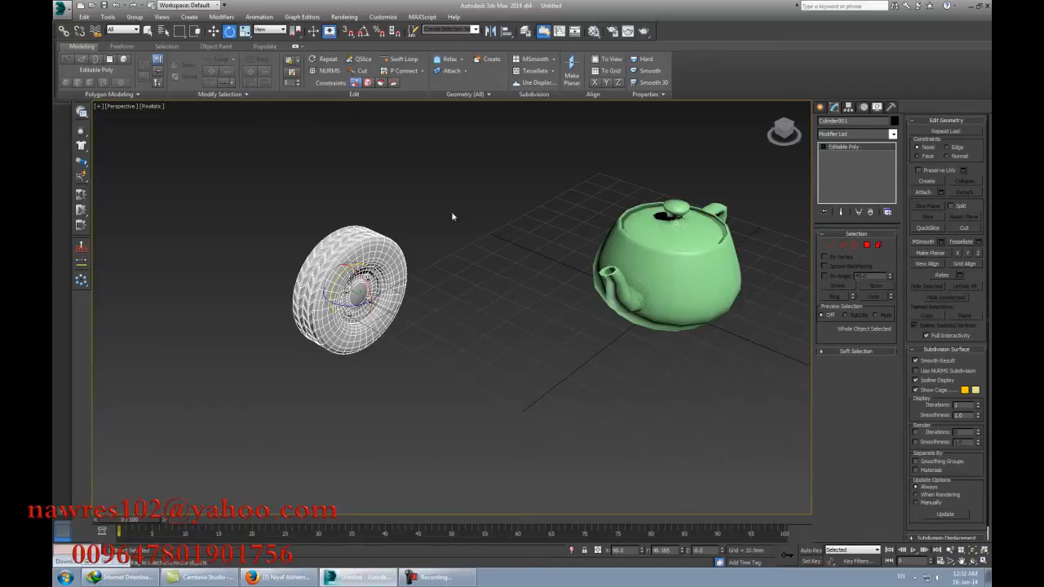
{"action": "middle_click_drag", "start_coordinate": [580, 315], "coordinate": [535, 323]}
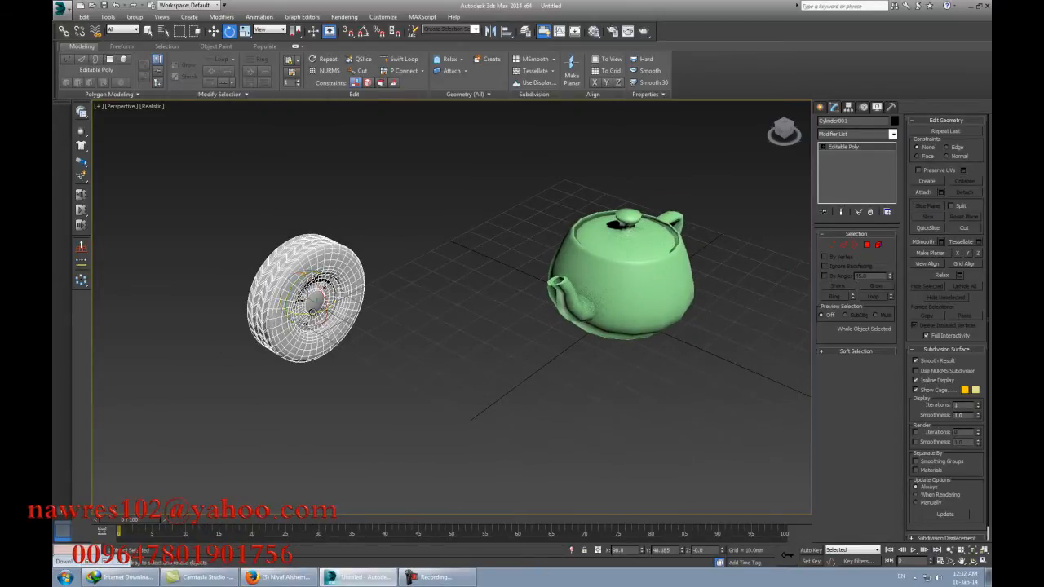
Step: Turn the wheel about 28 degrees around the vertical axis and undo the trial transform that follows
{"action": "left_click_drag", "start_coordinate": [324, 308], "coordinate": [350, 316]}
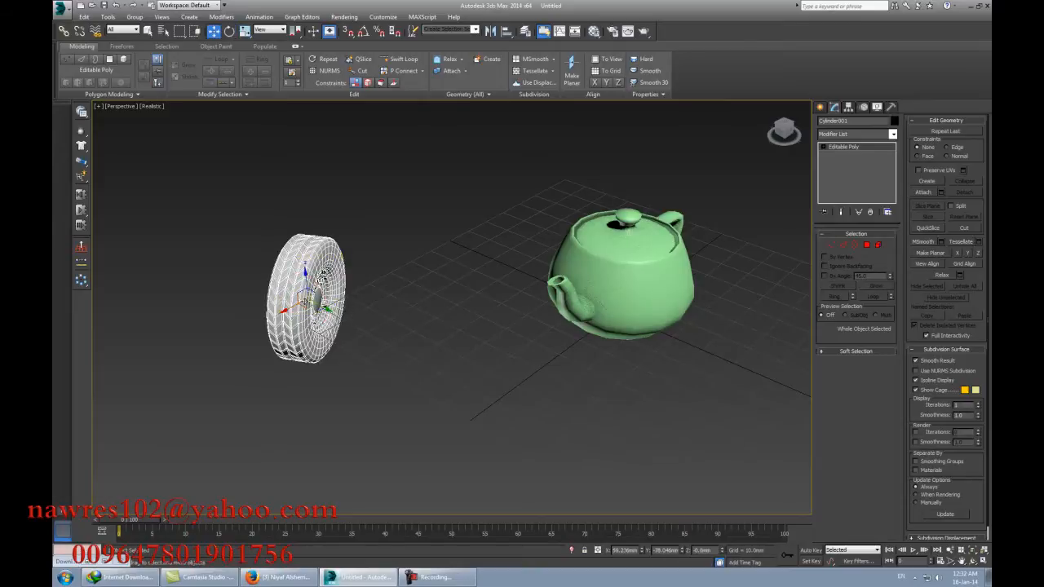
{"action": "left_click_drag", "start_coordinate": [297, 282], "coordinate": [293, 306]}
{"action": "key", "text": "ctrl+z"}
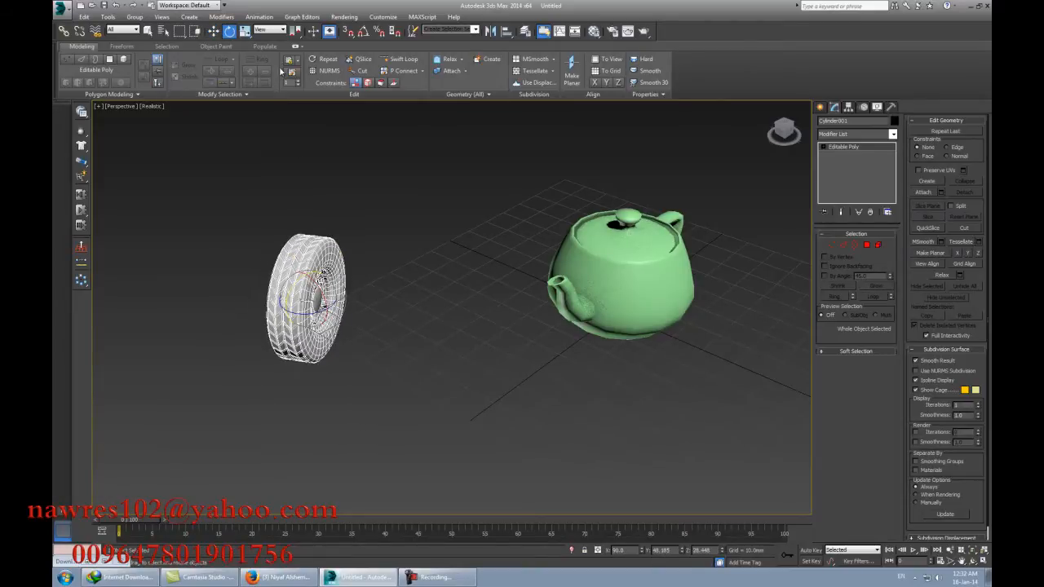
Step: Try rotating the wheel in the Local coordinate system, and undo these trials together with the preceding turn around the vertical axis
{"action": "left_click", "coordinate": [271, 30]}
{"action": "left_click", "coordinate": [265, 72]}
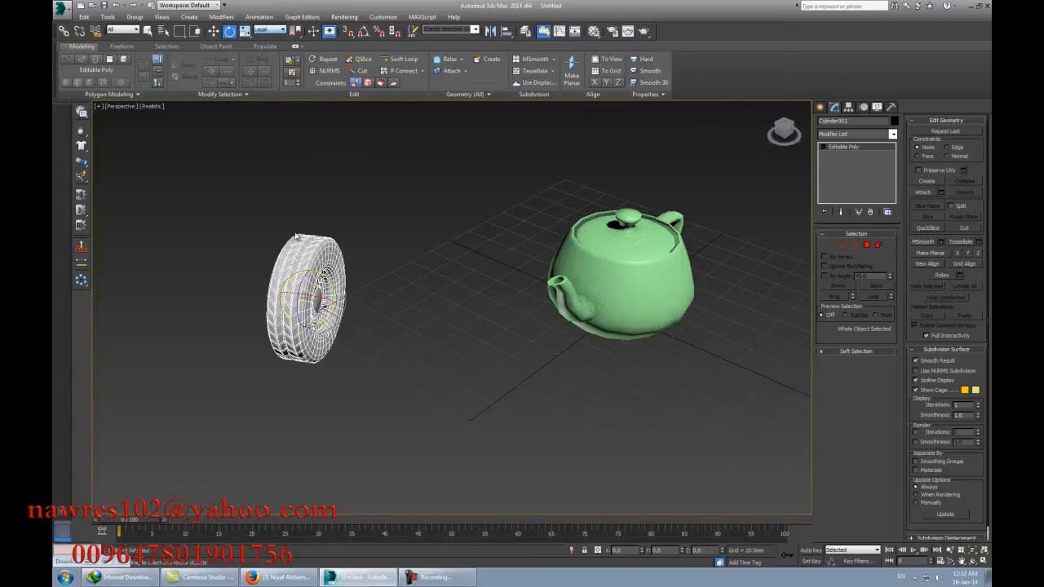
{"action": "left_click_drag", "start_coordinate": [300, 279], "coordinate": [296, 254]}
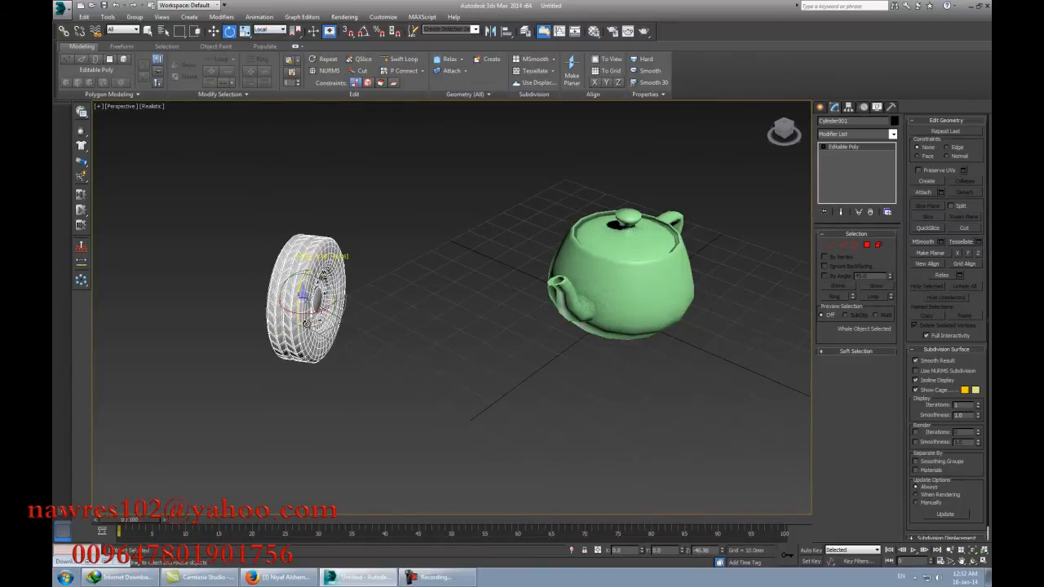
{"action": "left_click_drag", "start_coordinate": [307, 323], "coordinate": [309, 321]}
{"action": "key", "text": "ctrl+z"}
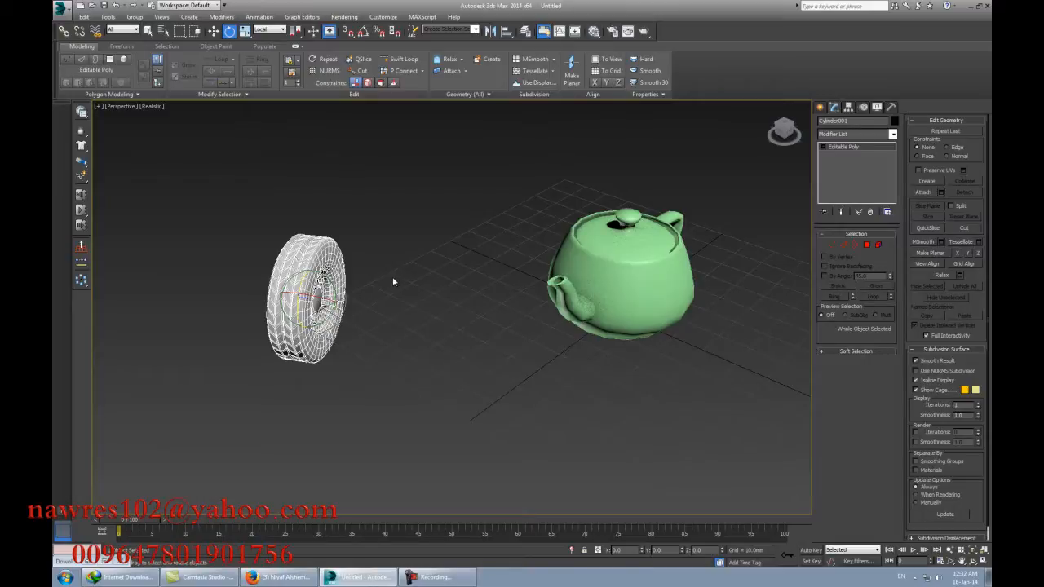
{"action": "key", "text": "ctrl+y"}
{"action": "key", "text": "q"}
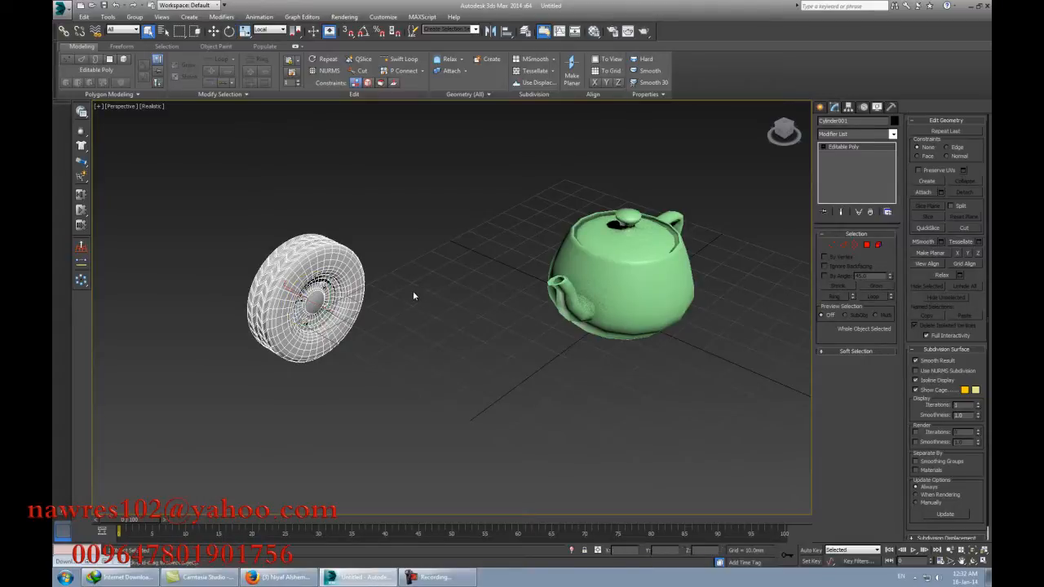
Step: Examine the Position and Rotation tracks available for wiring the wheel's transform, and dismiss the choices without wiring anything
{"action": "middle_click_drag", "start_coordinate": [438, 298], "coordinate": [404, 299], "text": "alt"}
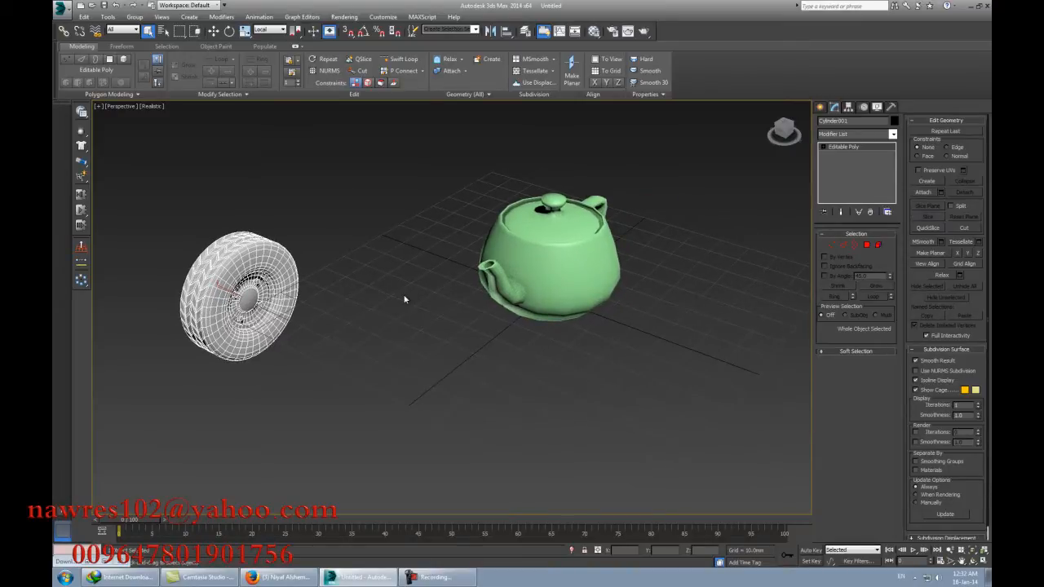
{"action": "middle_click_drag", "start_coordinate": [372, 310], "coordinate": [435, 284]}
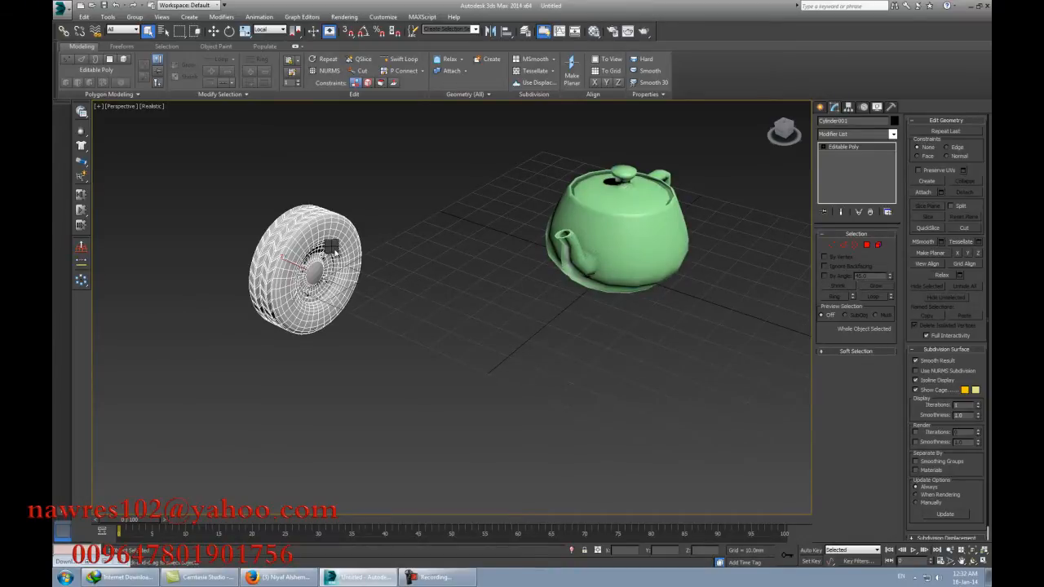
{"action": "right_click", "coordinate": [370, 328]}
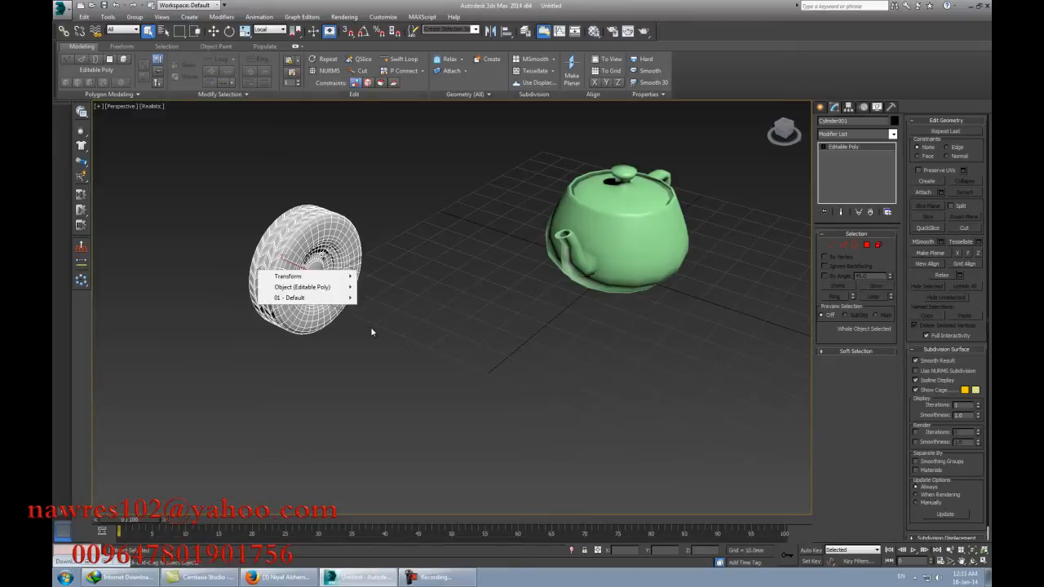
{"action": "mouse_move", "coordinate": [320, 279]}
{"action": "mouse_move", "coordinate": [386, 279]}
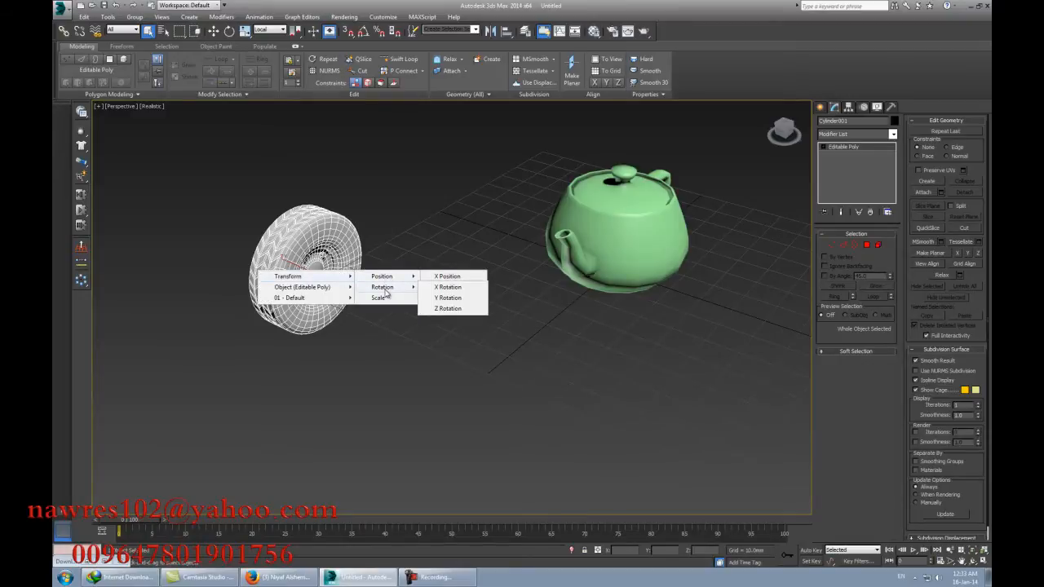
{"action": "left_click", "coordinate": [377, 263]}
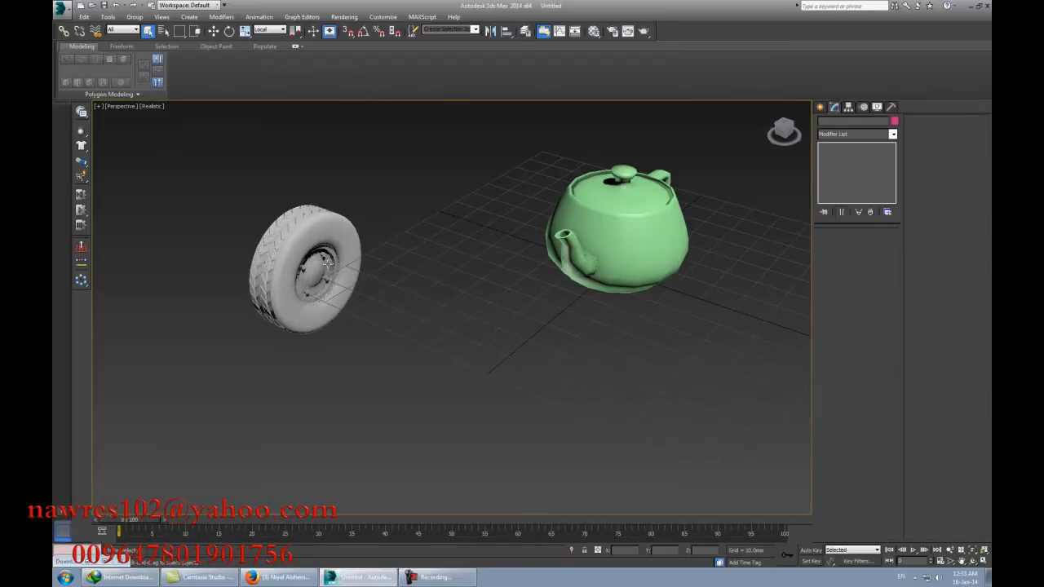
Step: Select the wheel and try moving it freely in the scene, returning it to its place
{"action": "left_click", "coordinate": [326, 263]}
{"action": "key", "text": "w"}
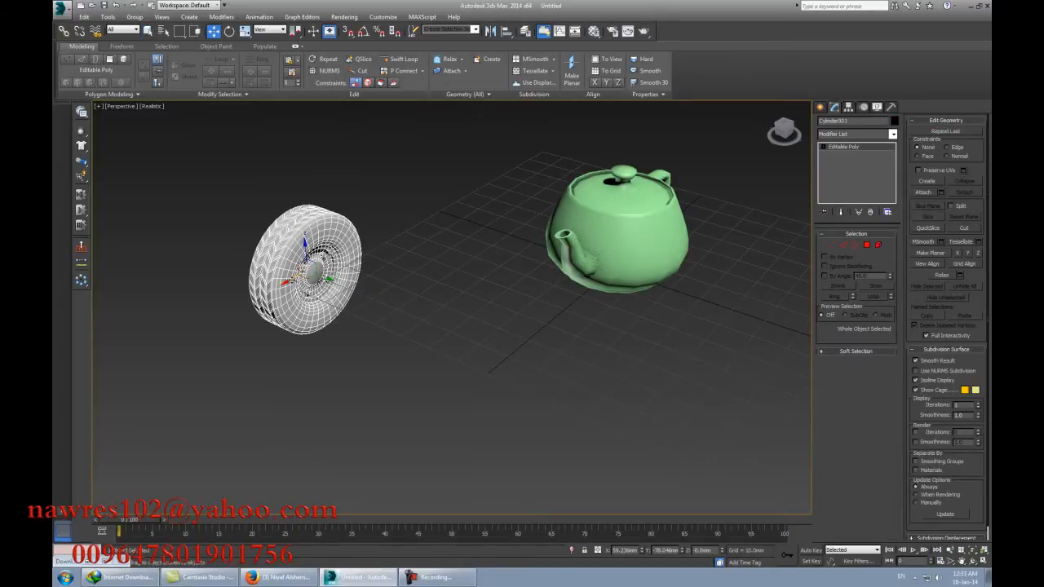
{"action": "left_click_drag", "start_coordinate": [306, 273], "coordinate": [300, 337]}
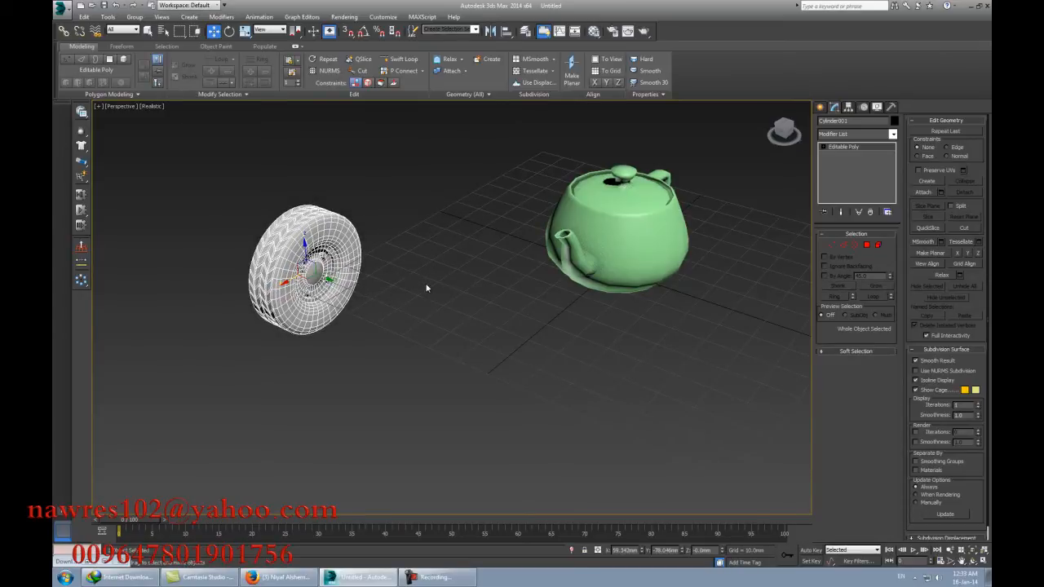
{"action": "mouse_move", "coordinate": [426, 285]}
{"action": "middle_mouse_down", "text": "alt"}
{"action": "mouse_move", "coordinate": [412, 284]}
{"action": "mouse_move", "coordinate": [425, 280]}
{"action": "middle_mouse_up", "text": "alt"}
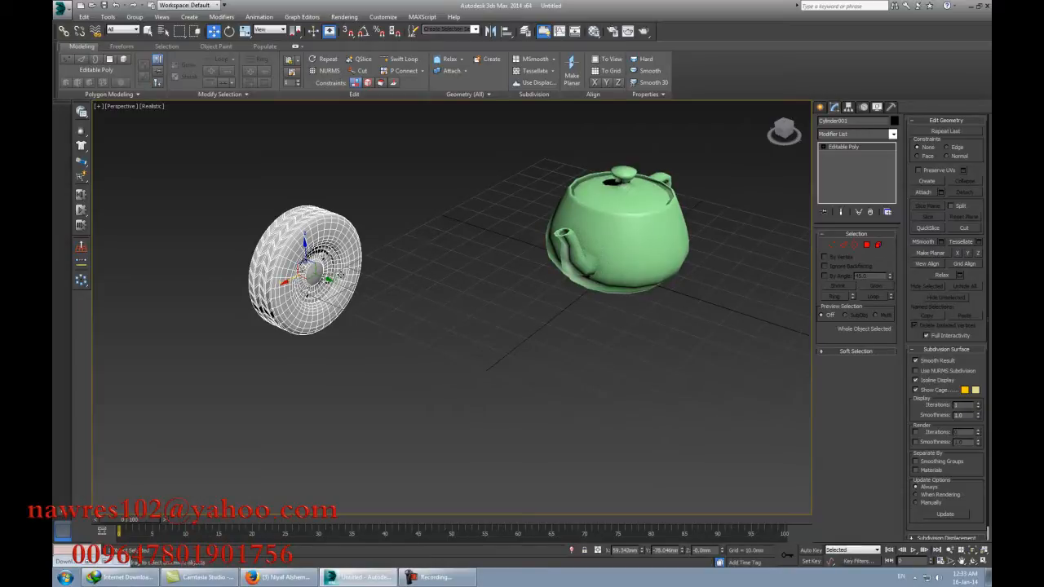
Step: Try turning the wheel about 29 degrees around the vertical axis in the View coordinate system
{"action": "key", "text": "e"}
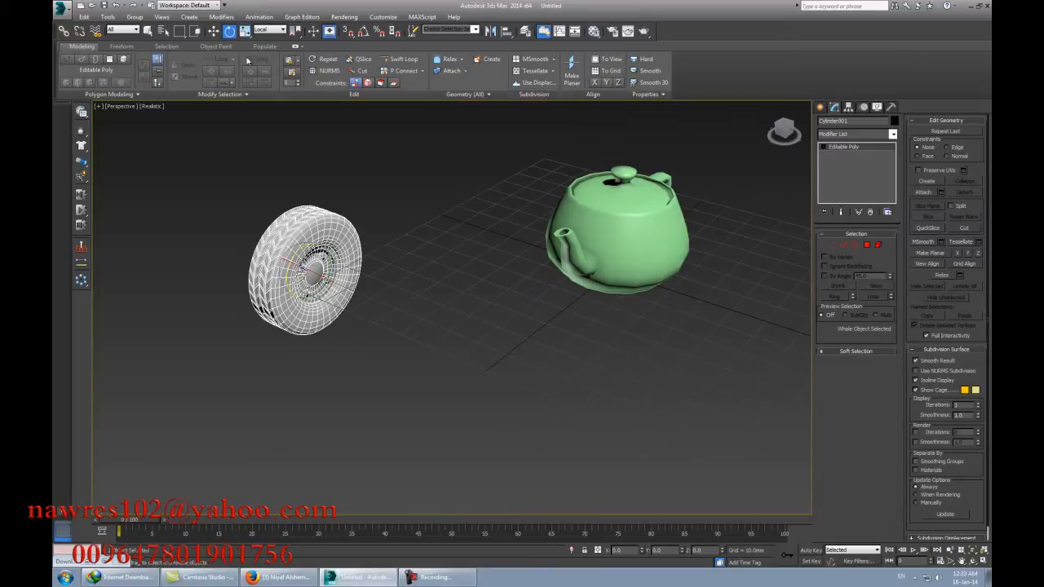
{"action": "left_click", "coordinate": [282, 31]}
{"action": "left_click", "coordinate": [262, 38]}
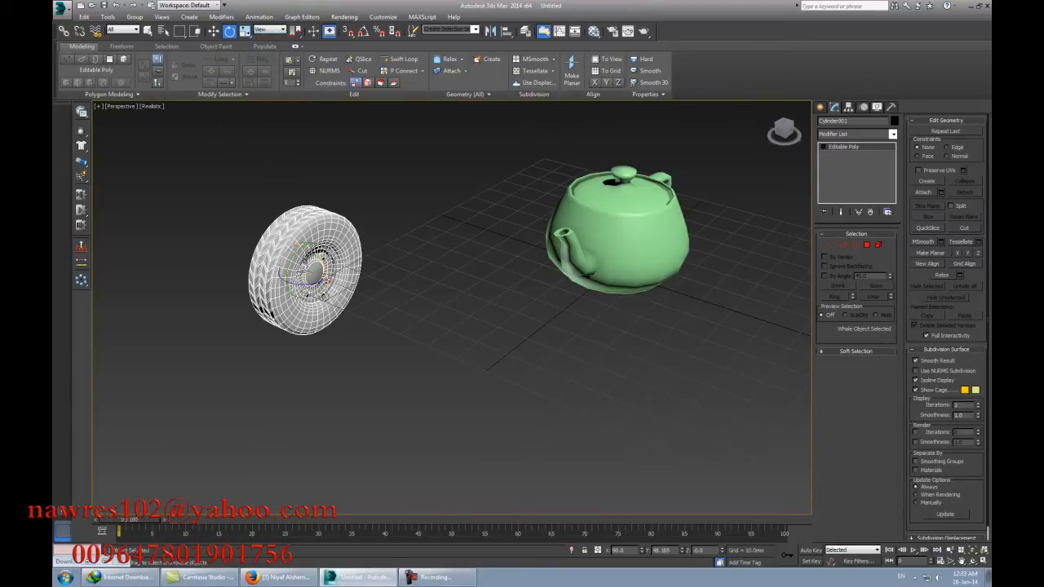
{"action": "left_click_drag", "start_coordinate": [313, 286], "coordinate": [263, 301]}
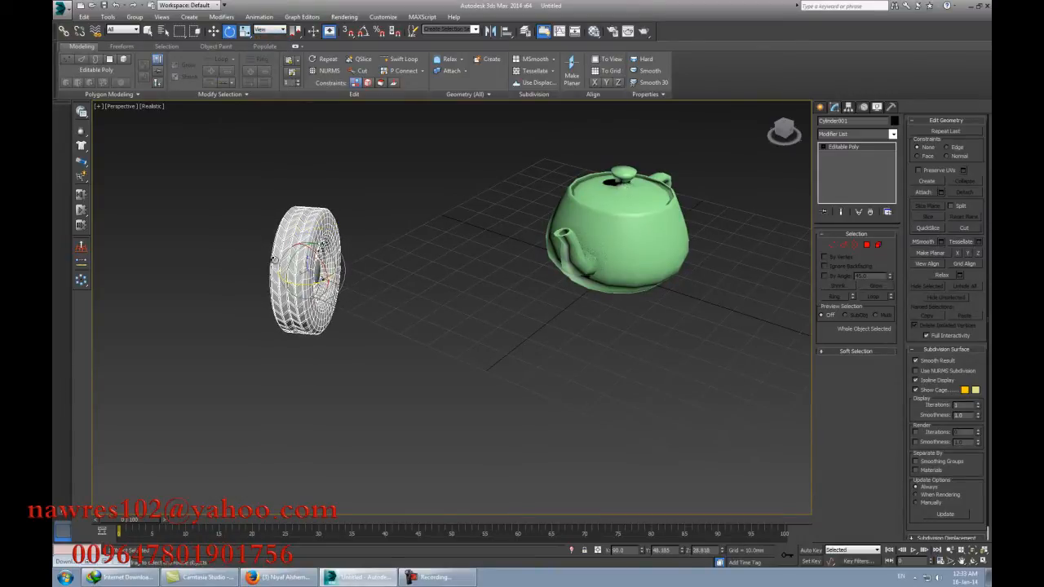
{"action": "middle_click_drag", "start_coordinate": [362, 296], "coordinate": [352, 303], "text": "alt"}
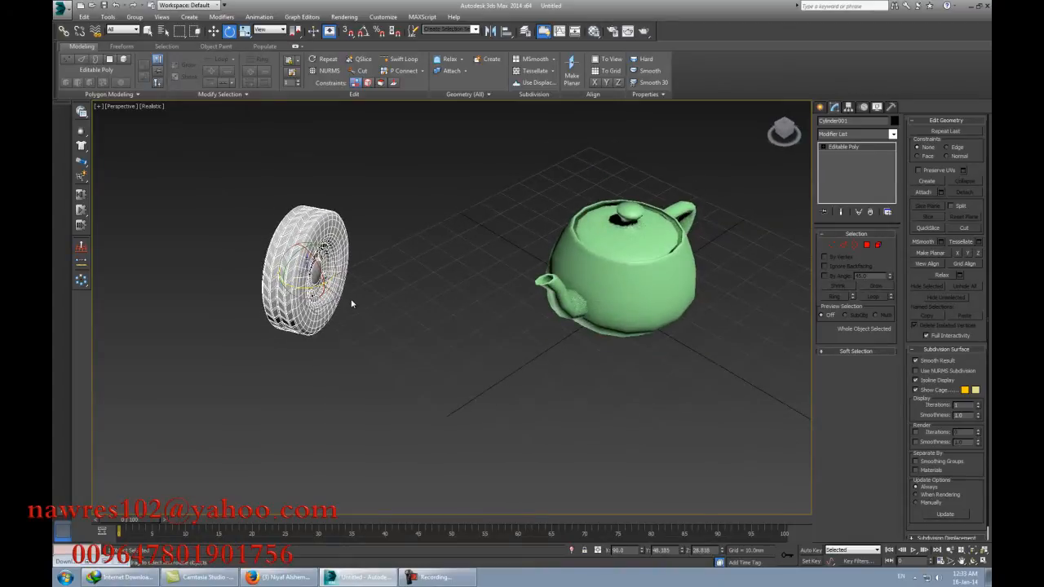
{"action": "left_click_drag", "start_coordinate": [352, 303], "coordinate": [389, 292]}
Step: Deselect the wheel and display edged faces on the wheel and teapot
{"action": "key", "text": "q"}
{"action": "middle_click_drag", "start_coordinate": [438, 307], "coordinate": [326, 310]}
{"action": "scroll", "coordinate": [350, 307], "scroll_direction": "down", "scroll_amount": 3}
{"action": "left_click", "coordinate": [313, 313]}
{"action": "key", "text": "F4"}
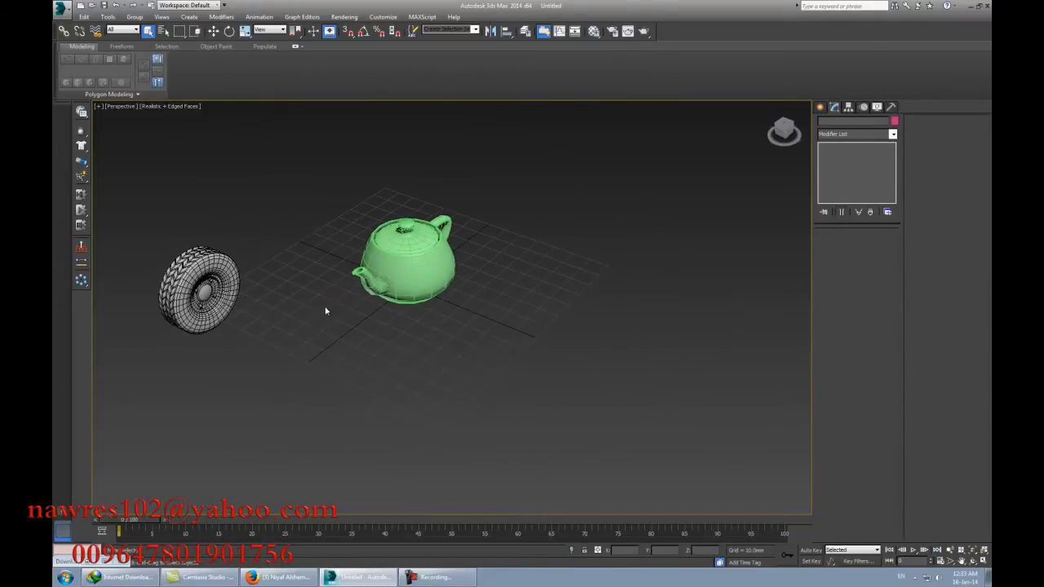
Step: Assign a Float Expression controller to the teapot's Z Position and place the expression window clear of the model
{"action": "left_click", "coordinate": [399, 261]}
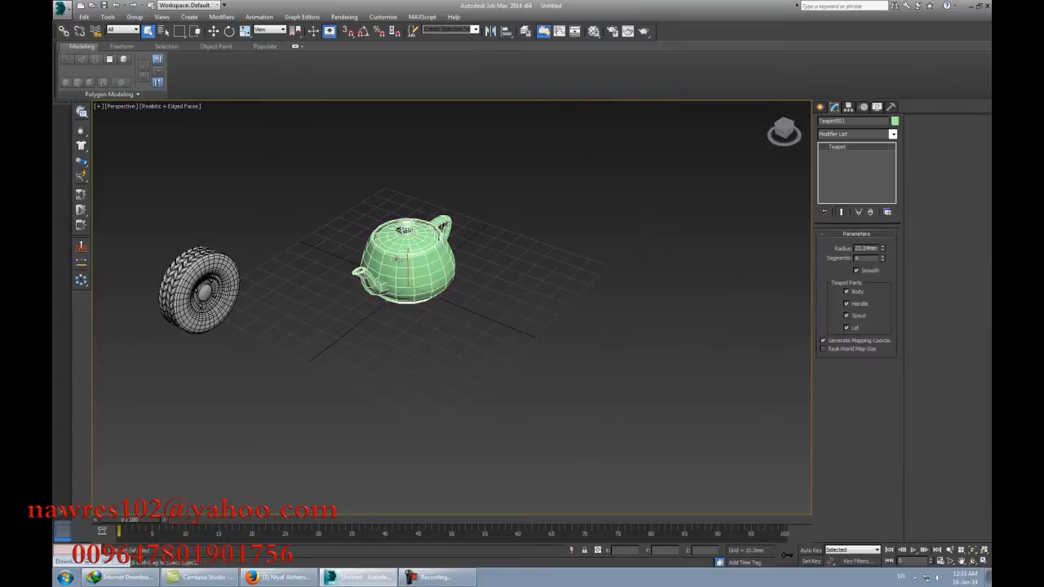
{"action": "middle_click_drag", "start_coordinate": [485, 315], "coordinate": [489, 329]}
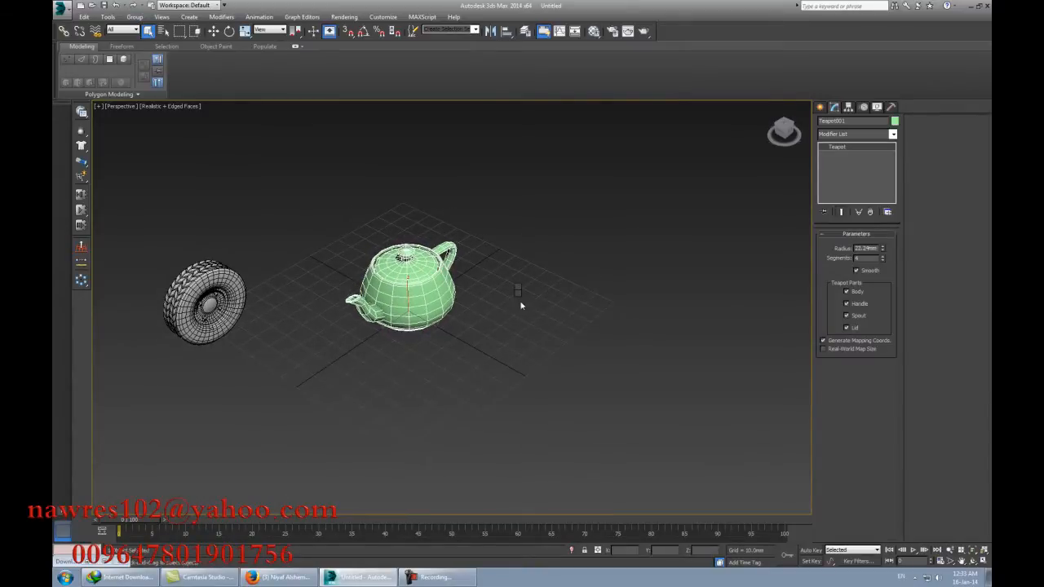
{"action": "left_click", "coordinate": [848, 107]}
{"action": "left_click", "coordinate": [840, 173]}
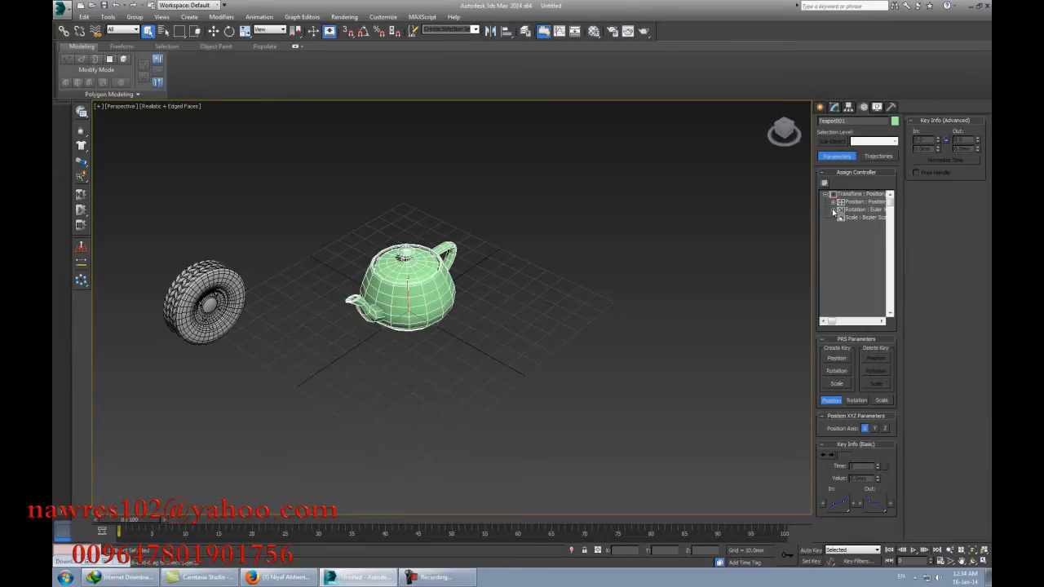
{"action": "left_click", "coordinate": [833, 202]}
{"action": "left_click", "coordinate": [824, 184]}
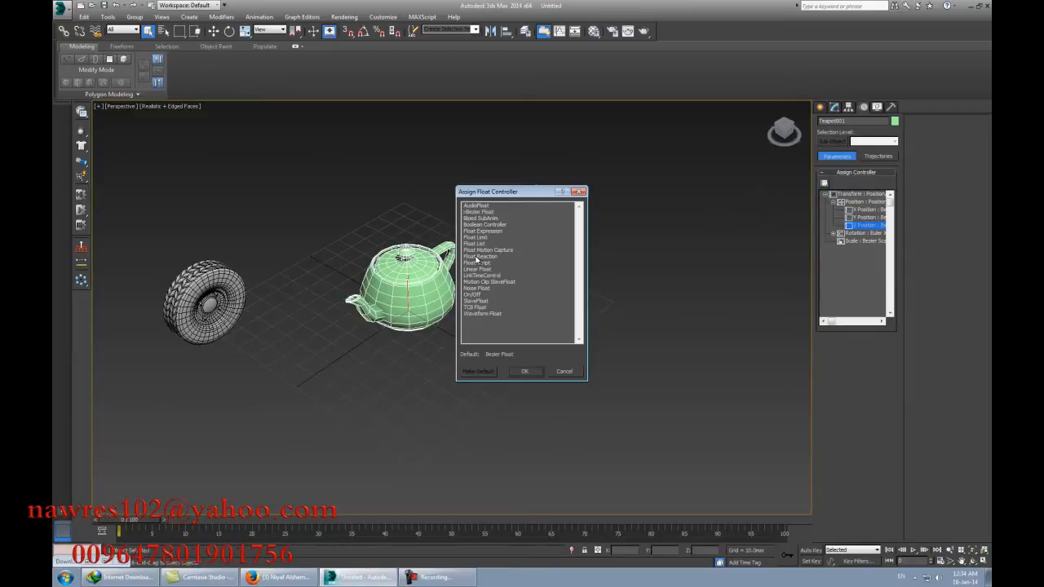
{"action": "left_click", "coordinate": [478, 232]}
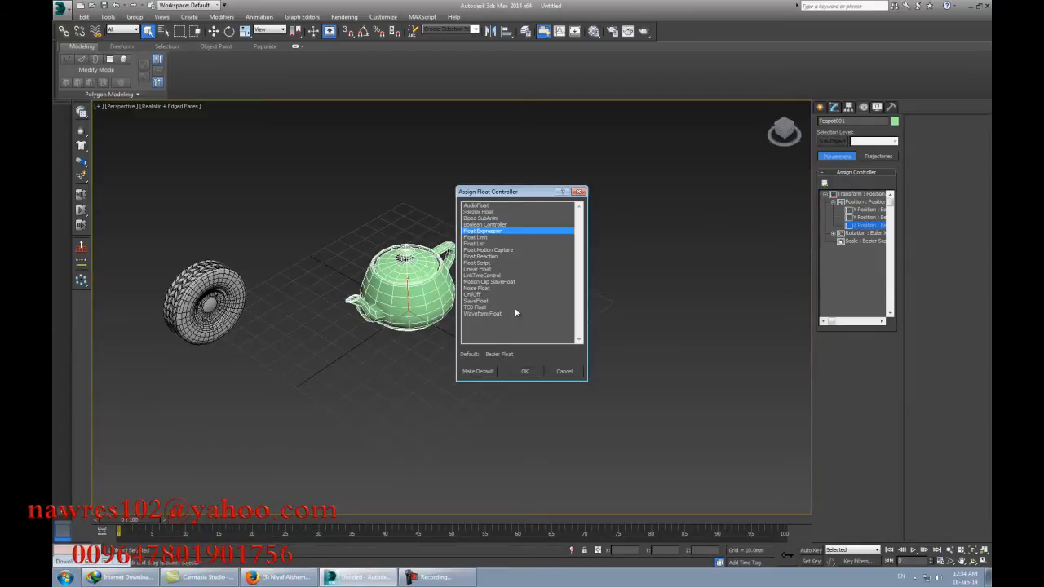
{"action": "left_click", "coordinate": [524, 371]}
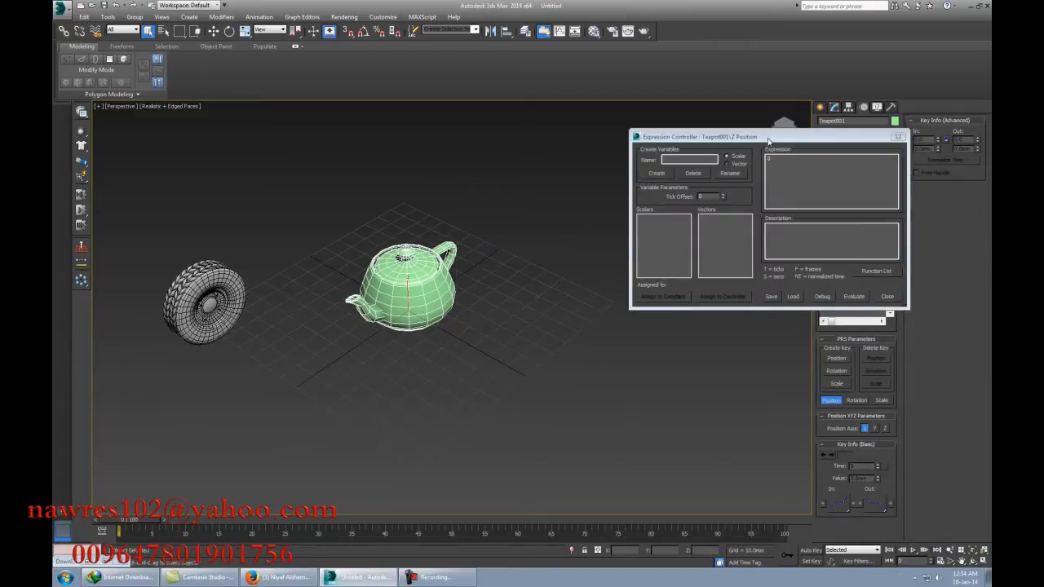
{"action": "left_click_drag", "start_coordinate": [769, 139], "coordinate": [647, 203]}
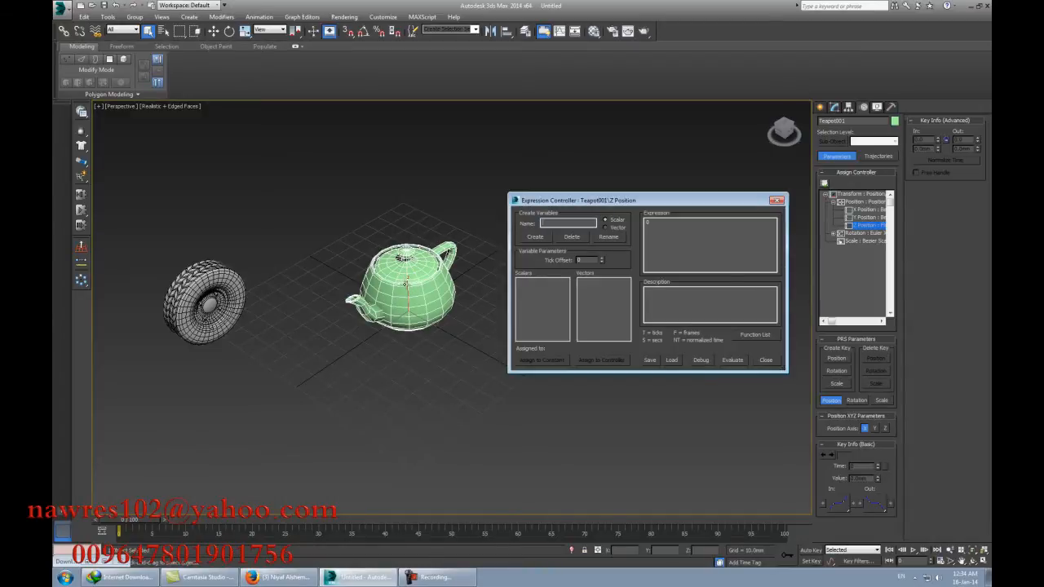
Step: Try to move the teapot vertically by hand while its Z Position is governed by the expression
{"action": "left_click", "coordinate": [420, 290]}
{"action": "key", "text": "w"}
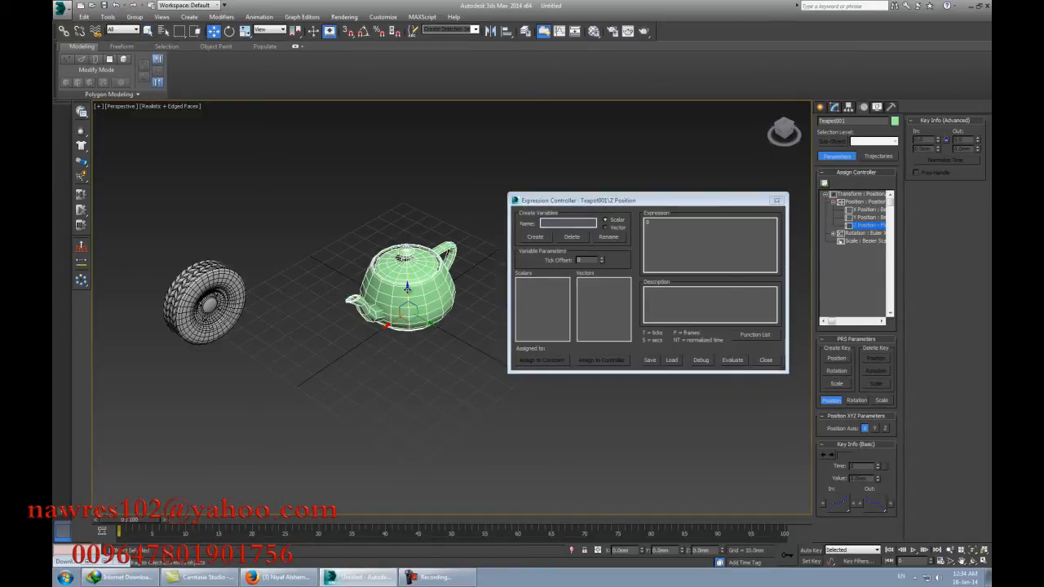
{"action": "mouse_move", "coordinate": [407, 288]}
{"action": "left_mouse_down"}
{"action": "mouse_move", "coordinate": [408, 253]}
{"action": "mouse_move", "coordinate": [405, 304]}
{"action": "mouse_move", "coordinate": [411, 275]}
{"action": "left_mouse_up"}
Step: Set the teapot's Z Position expression to 10 and evaluate it
{"action": "double_click", "coordinate": [653, 221]}
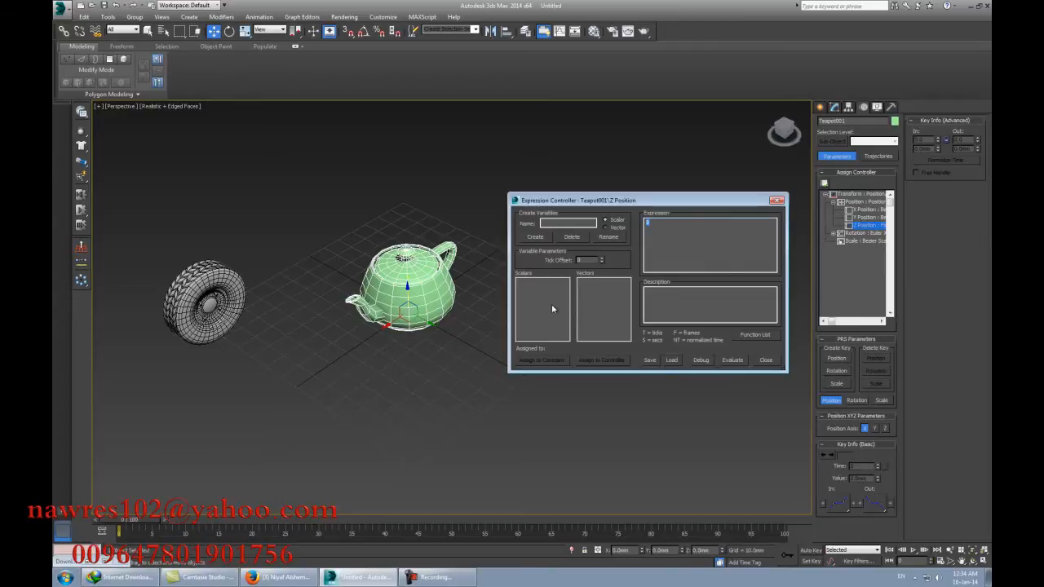
{"action": "type", "text": "10"}
{"action": "left_click", "coordinate": [732, 360]}
Step: Change the teapot's Z Position expression to 50 and evaluate it
{"action": "key", "text": "BackSpace"}
{"action": "key", "text": "BackSpace"}
{"action": "type", "text": "50"}
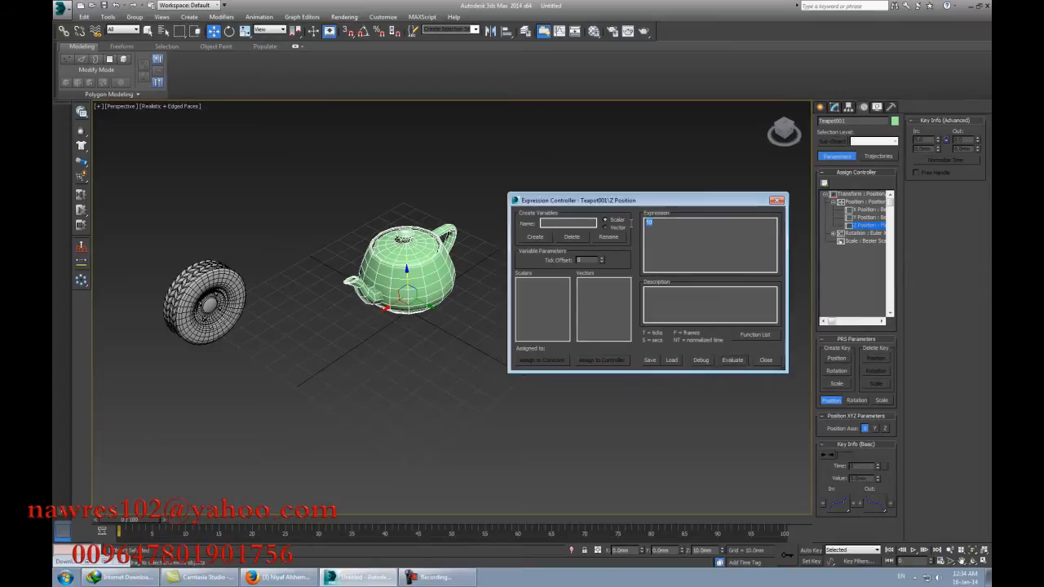
{"action": "key", "text": "Return"}
{"action": "left_click", "coordinate": [732, 359]}
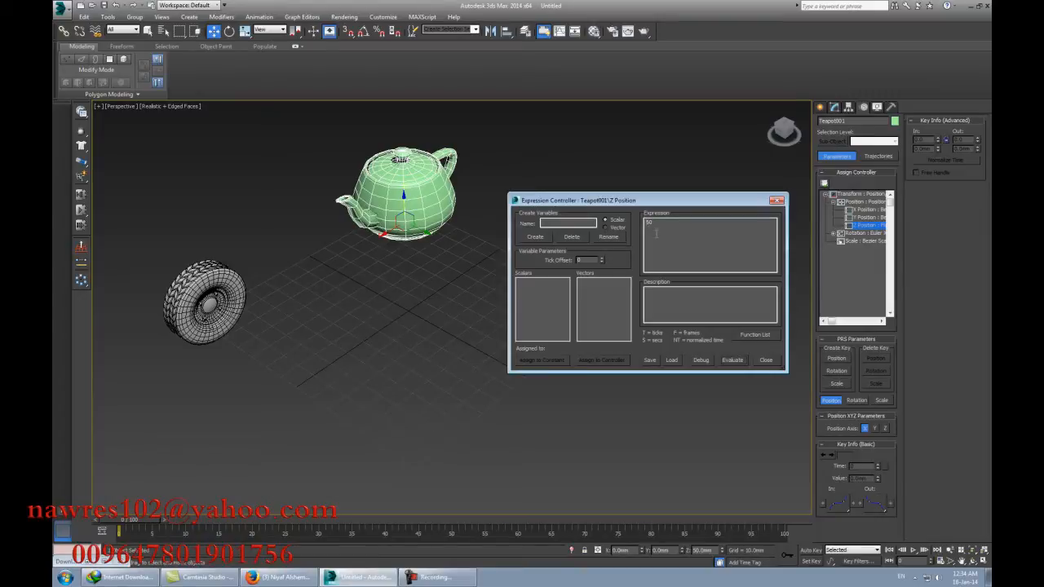
Step: Make the teapot's Z Position expression negative, -50, and evaluate it
{"action": "type", "text": "-"}
{"action": "key", "text": "Return"}
{"action": "key", "text": "BackSpace"}
{"action": "left_click", "coordinate": [733, 360]}
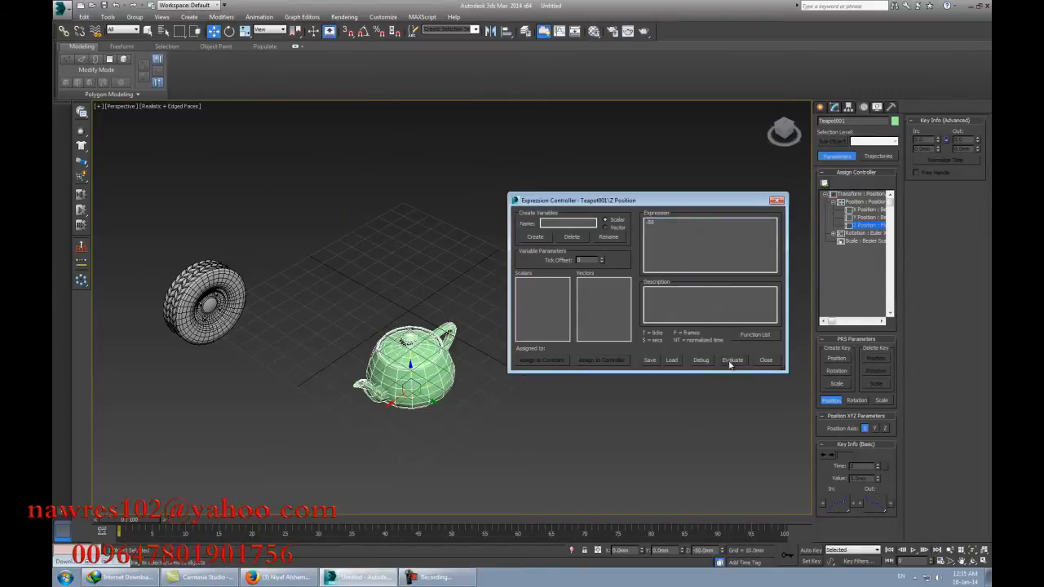
Step: Reset the teapot's Z Position expression to 0 and evaluate it to bring the teapot back to the grid
{"action": "mouse_move", "coordinate": [469, 365]}
{"action": "middle_mouse_down", "text": "alt"}
{"action": "mouse_move", "coordinate": [447, 367]}
{"action": "mouse_move", "coordinate": [457, 375]}
{"action": "middle_mouse_up", "text": "alt"}
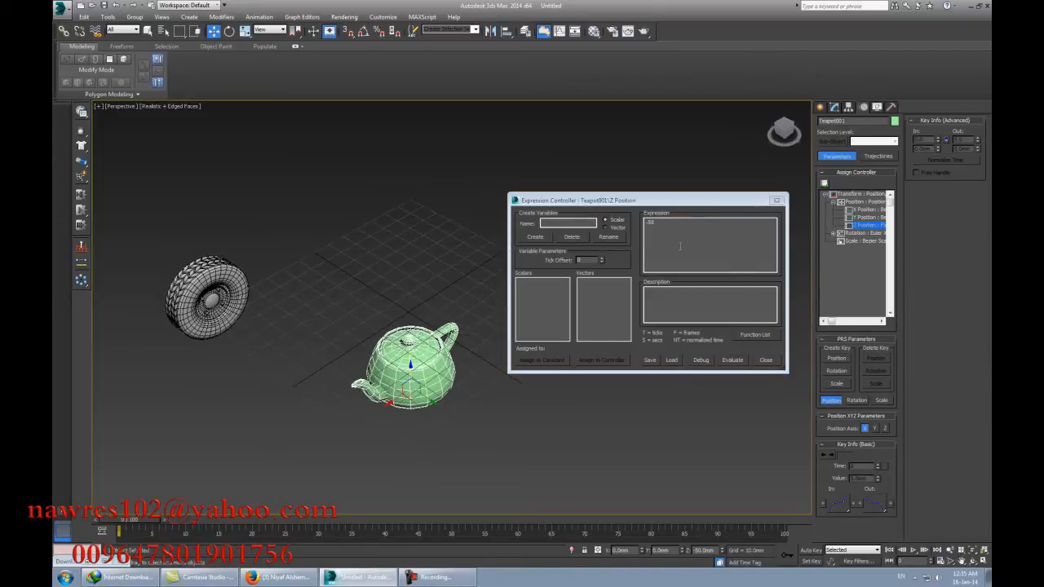
{"action": "left_click", "coordinate": [674, 238]}
{"action": "left_click_drag", "start_coordinate": [648, 226], "coordinate": [632, 227]}
{"action": "type", "text": "0"}
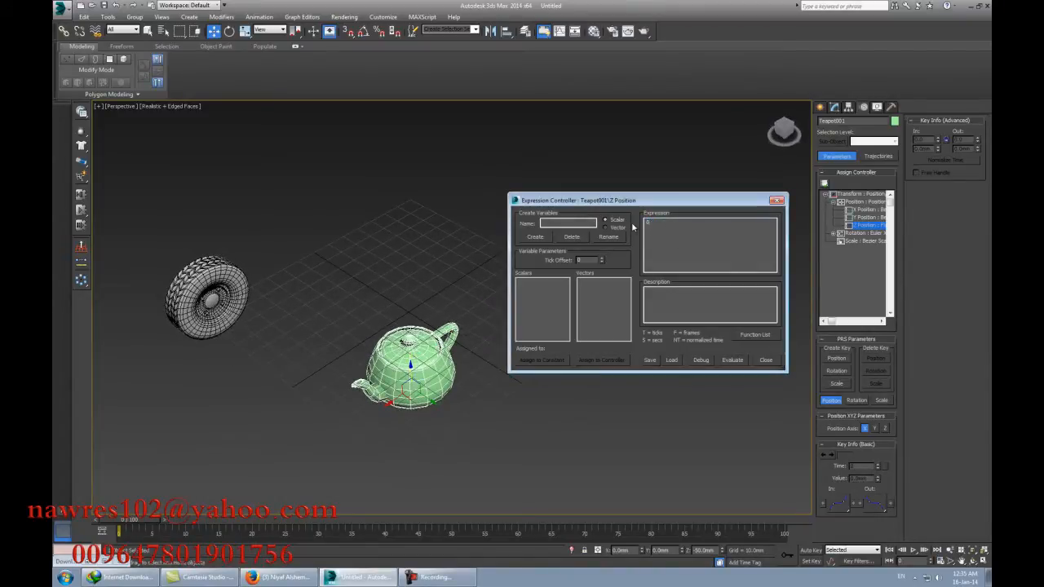
{"action": "middle_click", "coordinate": [408, 233]}
{"action": "key", "text": "q"}
{"action": "middle_click_drag", "start_coordinate": [436, 293], "coordinate": [412, 267]}
{"action": "left_click", "coordinate": [732, 360]}
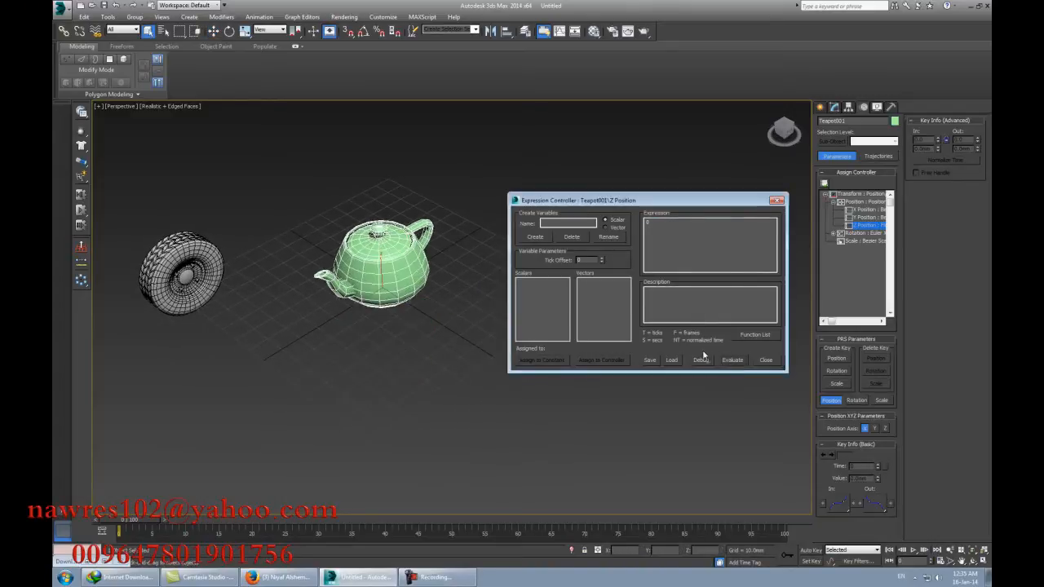
Step: Create a scalar variable named X in the expression controller and assign it the constant 30
{"action": "middle_click_drag", "start_coordinate": [423, 288], "coordinate": [441, 323]}
{"action": "scroll", "coordinate": [423, 326], "scroll_direction": "up", "scroll_amount": 2}
{"action": "scroll", "coordinate": [443, 319], "scroll_direction": "down", "scroll_amount": 2}
{"action": "left_click", "coordinate": [567, 223]}
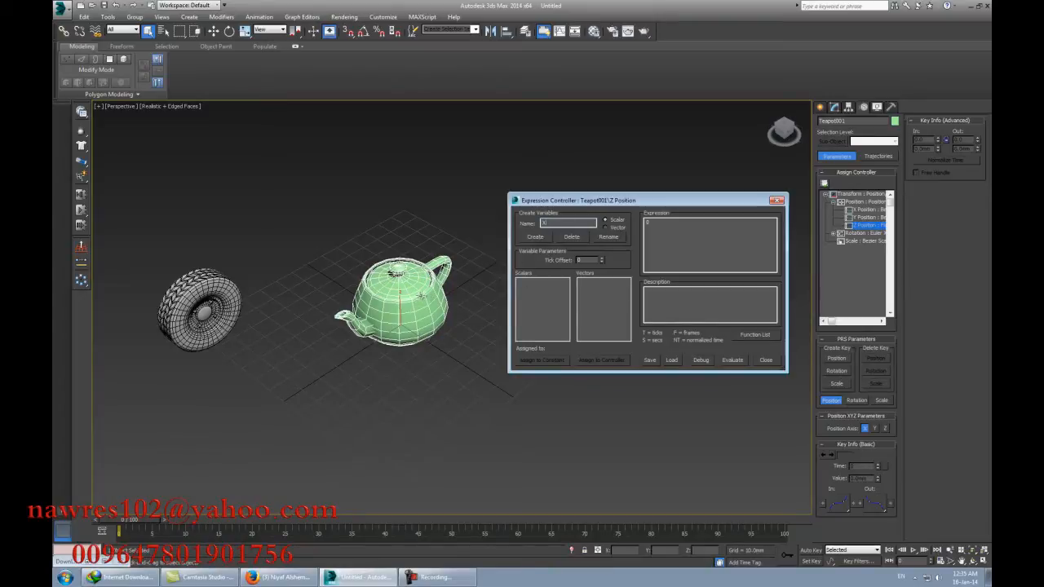
{"action": "left_click", "coordinate": [536, 237]}
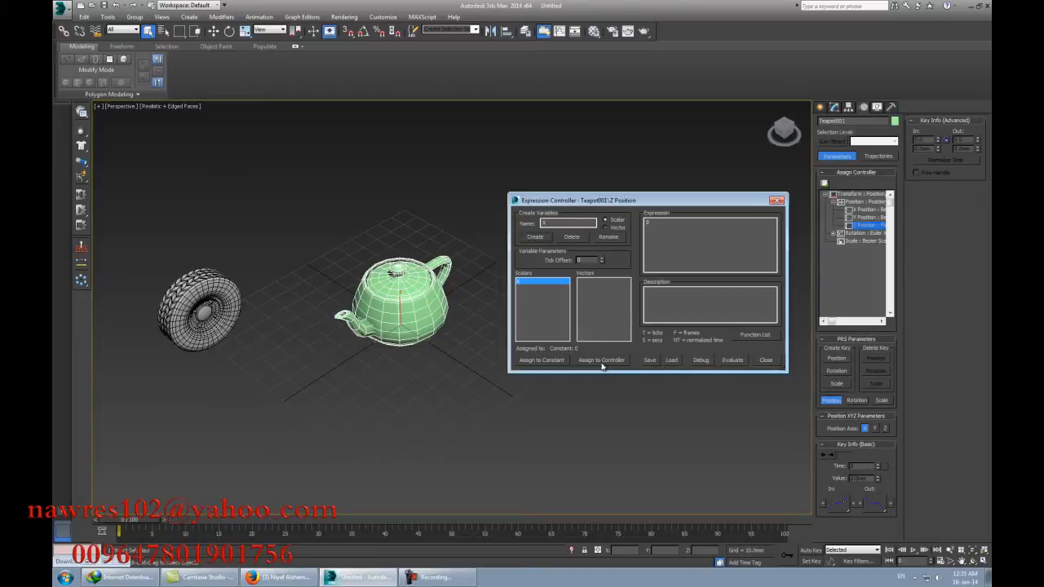
{"action": "left_click", "coordinate": [541, 361]}
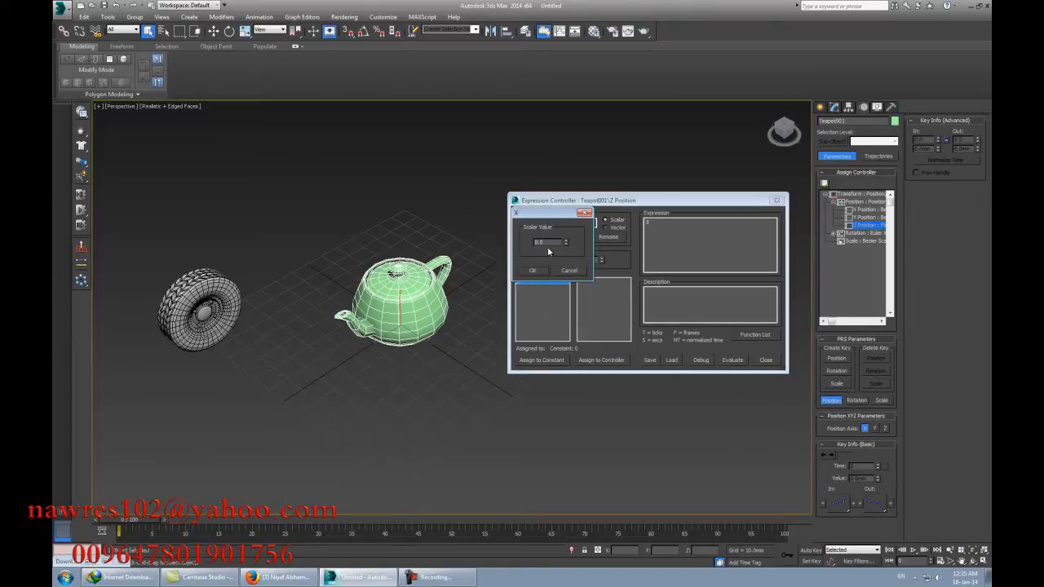
{"action": "left_click_drag", "start_coordinate": [549, 242], "coordinate": [514, 241]}
{"action": "type", "text": "30"}
{"action": "left_click", "coordinate": [533, 270]}
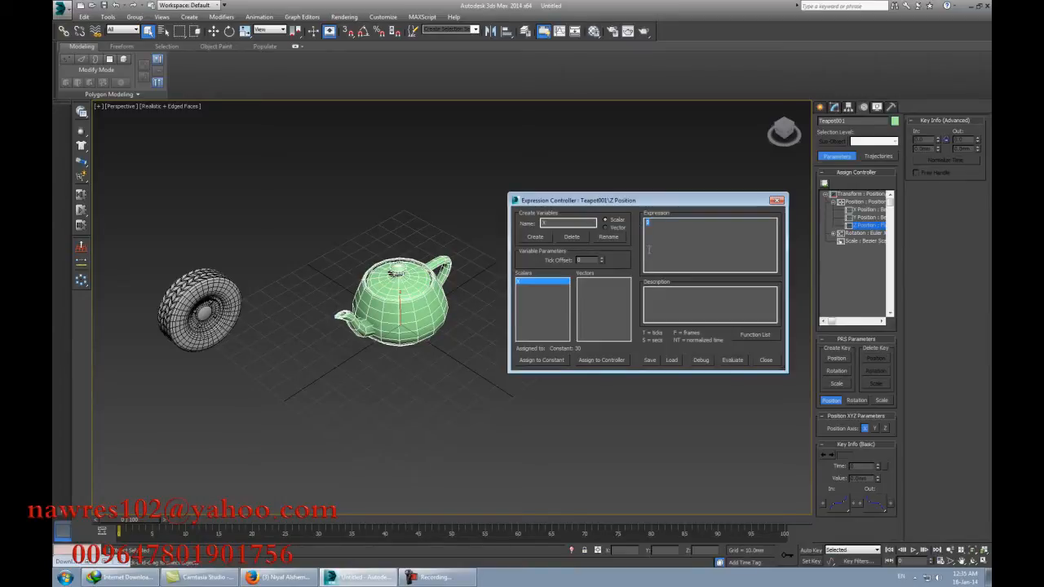
Step: Evaluate the teapot's Z Position expression first as X and again as X*4
{"action": "left_click", "coordinate": [734, 360]}
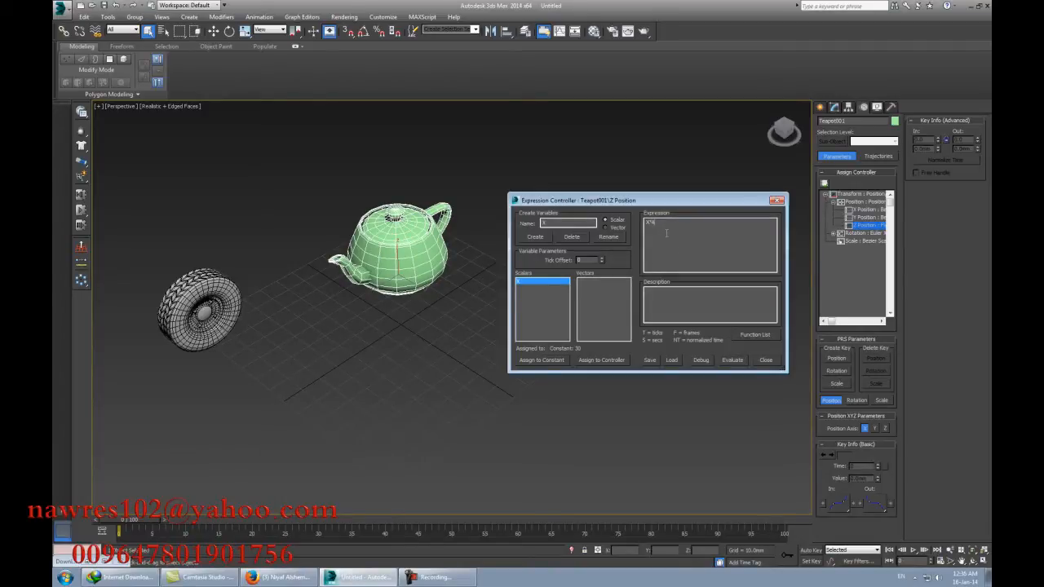
{"action": "left_click", "coordinate": [732, 360]}
{"action": "middle_click_drag", "start_coordinate": [455, 284], "coordinate": [408, 291]}
{"action": "scroll", "coordinate": [409, 328], "scroll_direction": "down", "scroll_amount": 3}
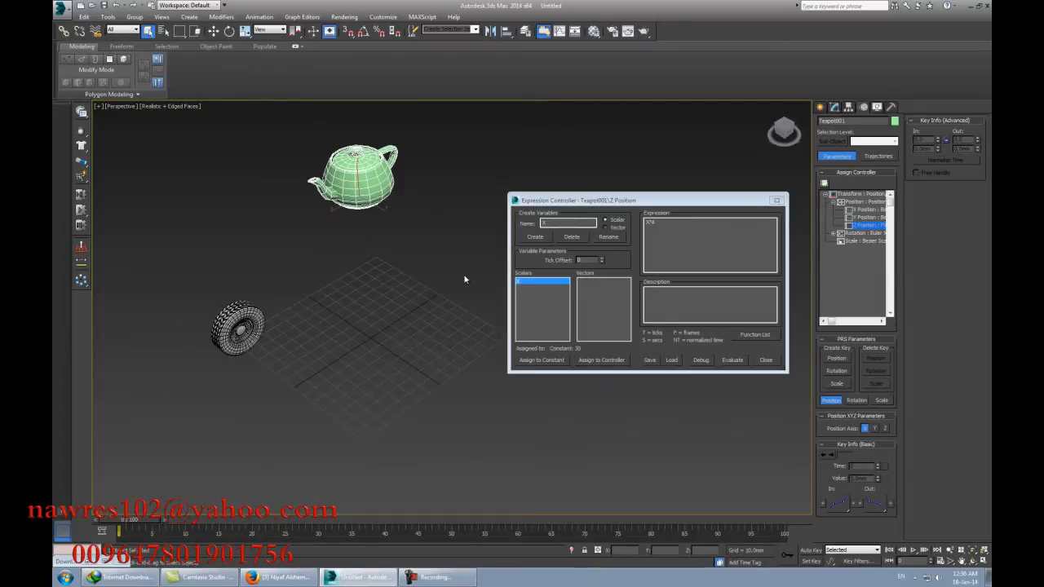
Step: Check the teapot's absolute Z coordinate in the Move Transform Type-In and close it
{"action": "right_click", "coordinate": [213, 31]}
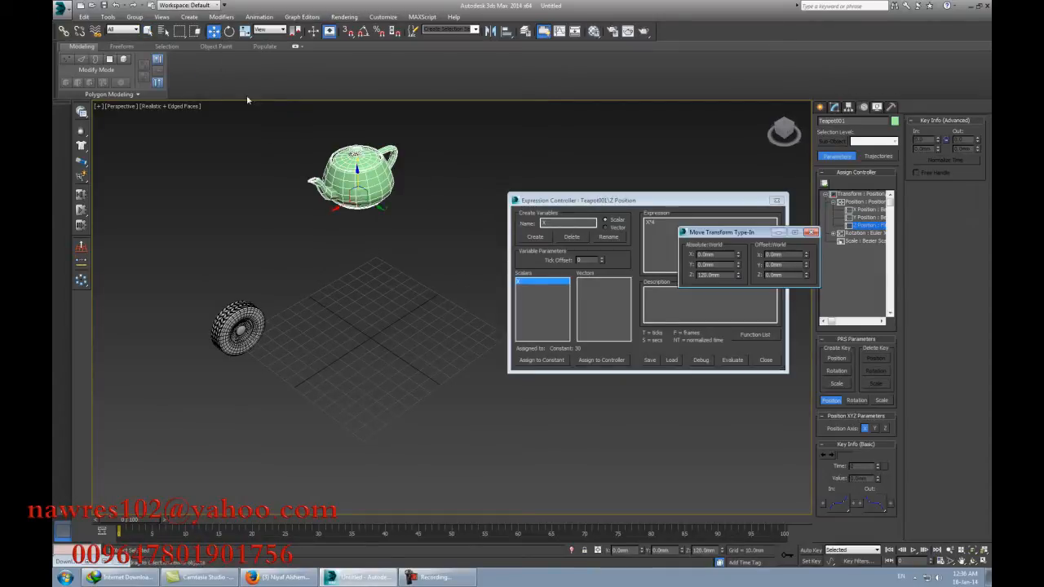
{"action": "left_click_drag", "start_coordinate": [769, 232], "coordinate": [243, 188]}
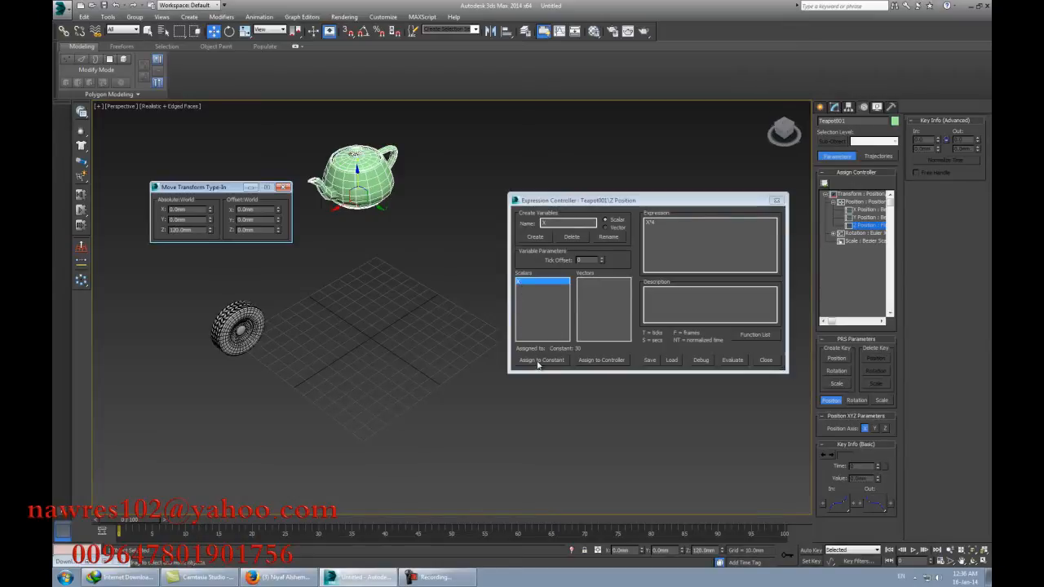
{"action": "left_click", "coordinate": [284, 189]}
{"action": "key", "text": "q"}
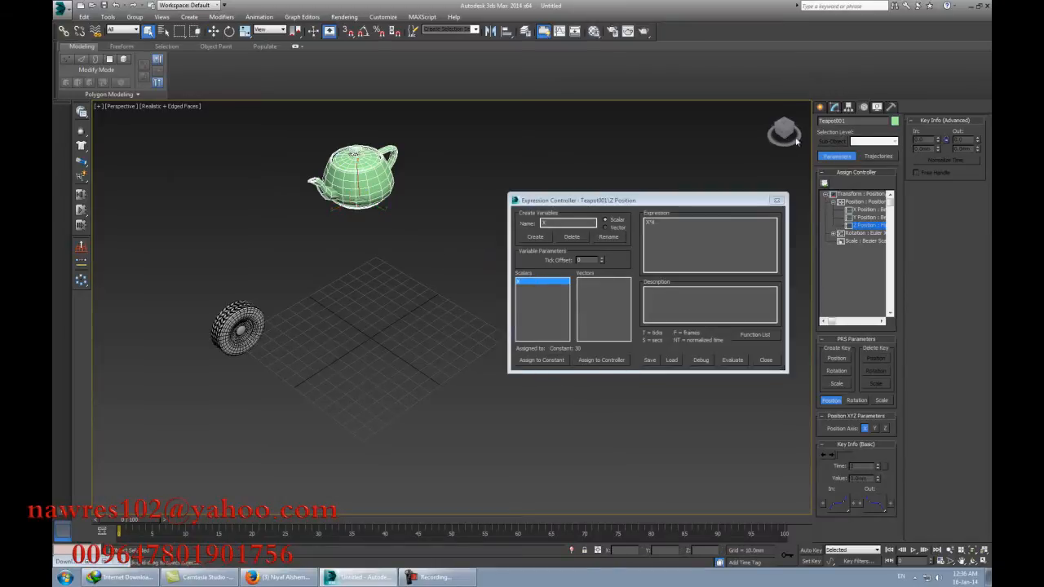
Step: Create a tall box beside the teapot, about 22 mm long, 20 mm wide and 76 mm high
{"action": "left_click", "coordinate": [821, 107]}
{"action": "left_click", "coordinate": [837, 170]}
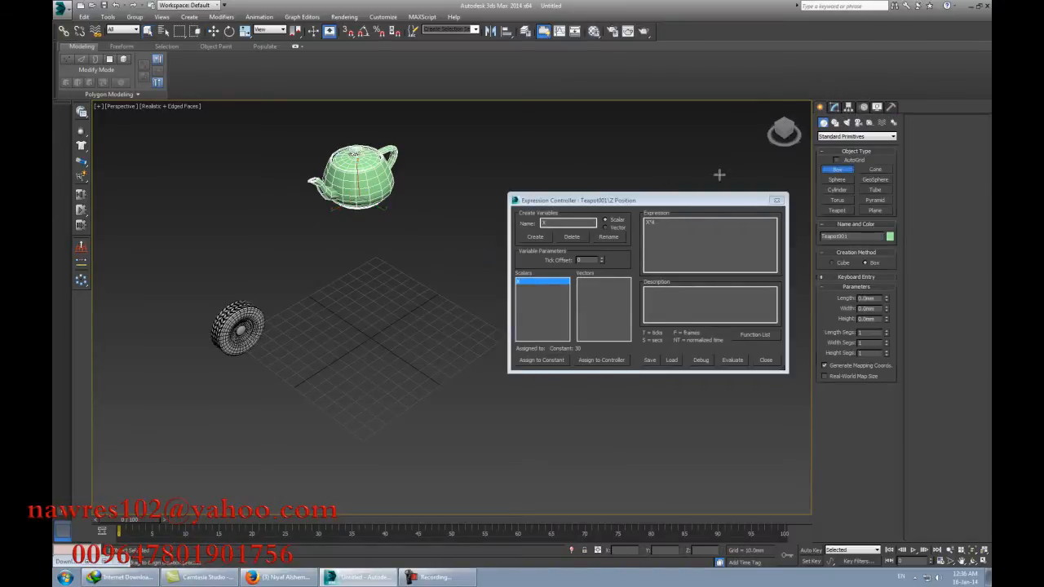
{"action": "left_click_drag", "start_coordinate": [187, 245], "coordinate": [206, 258]}
{"action": "left_click", "coordinate": [190, 181]}
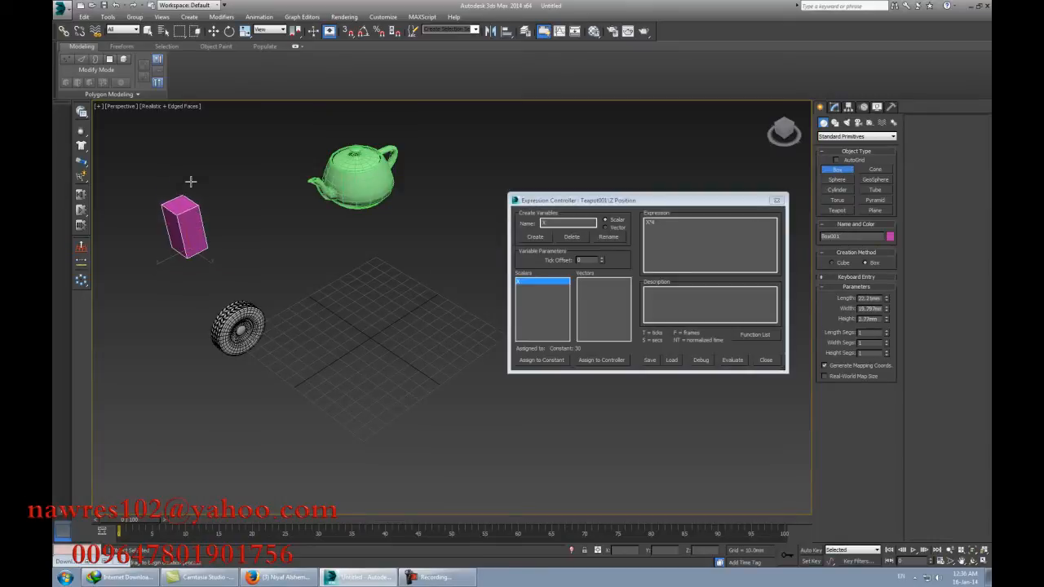
{"action": "left_click", "coordinate": [190, 145]}
{"action": "right_click", "coordinate": [256, 218]}
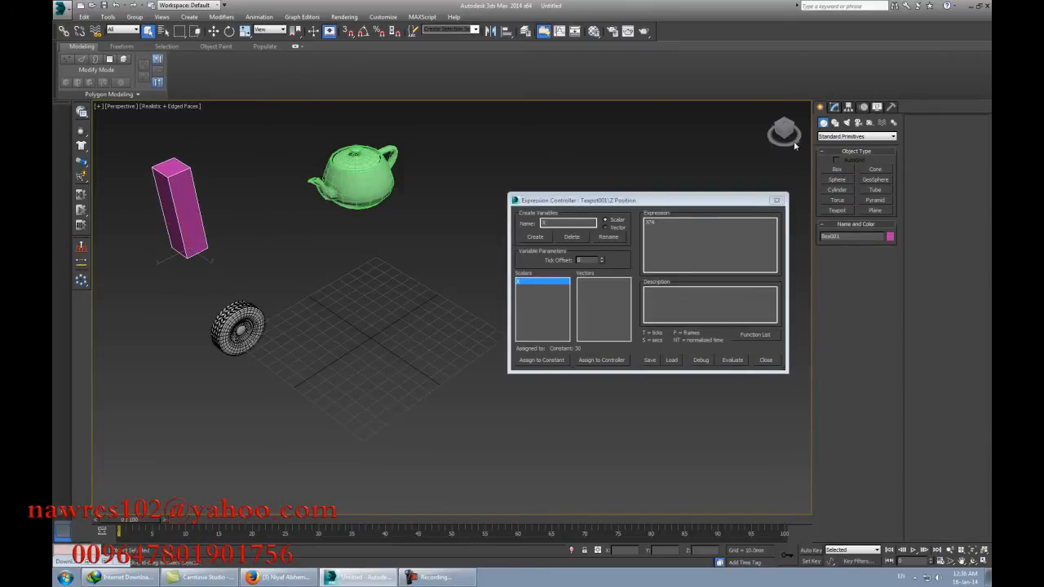
Step: Enable Auto Key and set the box's height to 0 mm at frame 0
{"action": "left_click", "coordinate": [835, 106]}
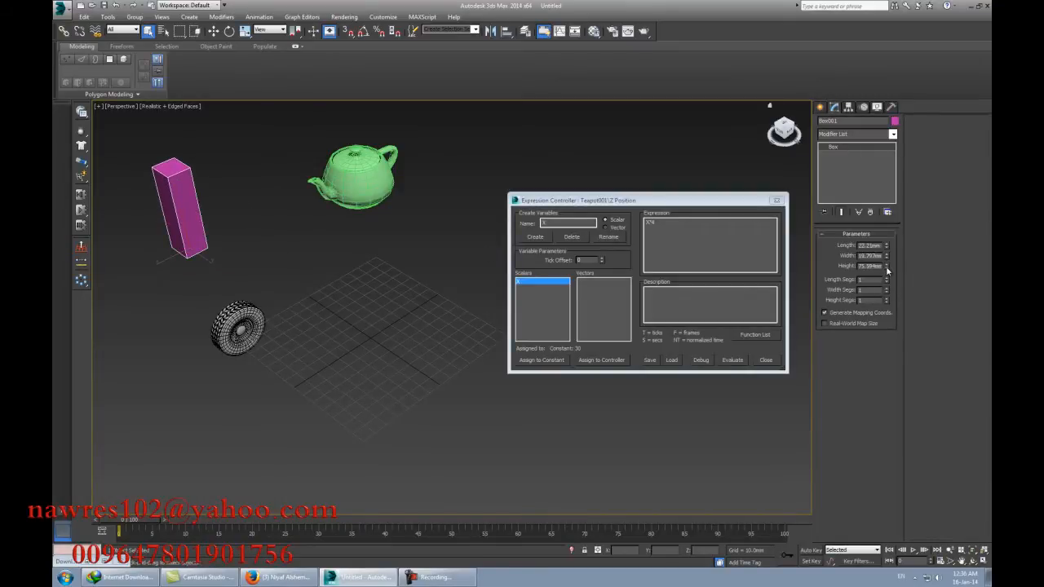
{"action": "mouse_move", "coordinate": [886, 266]}
{"action": "left_mouse_down"}
{"action": "mouse_move", "coordinate": [886, 295]}
{"action": "mouse_move", "coordinate": [884, 281]}
{"action": "left_mouse_up"}
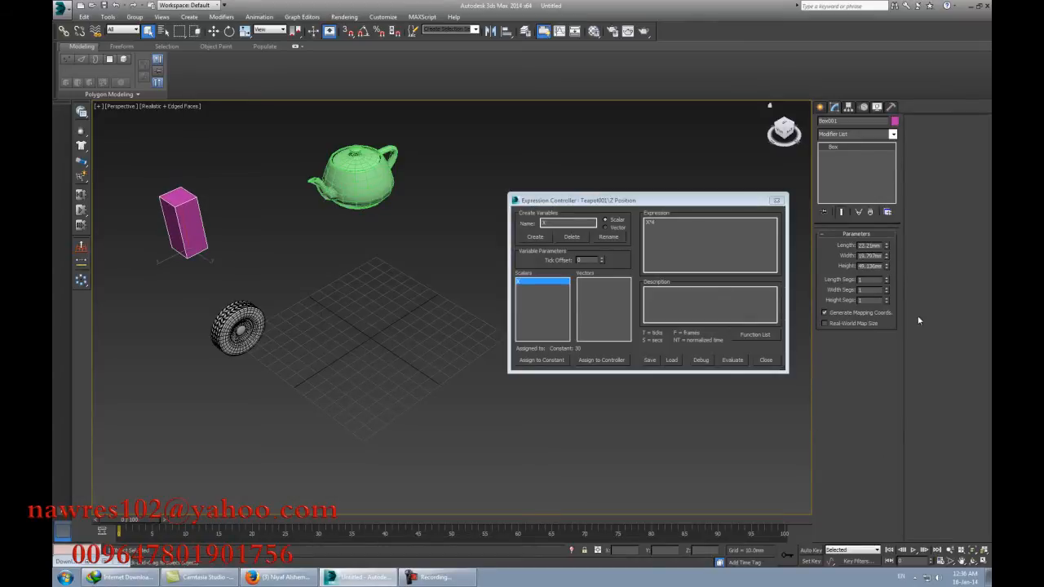
{"action": "left_click", "coordinate": [809, 551]}
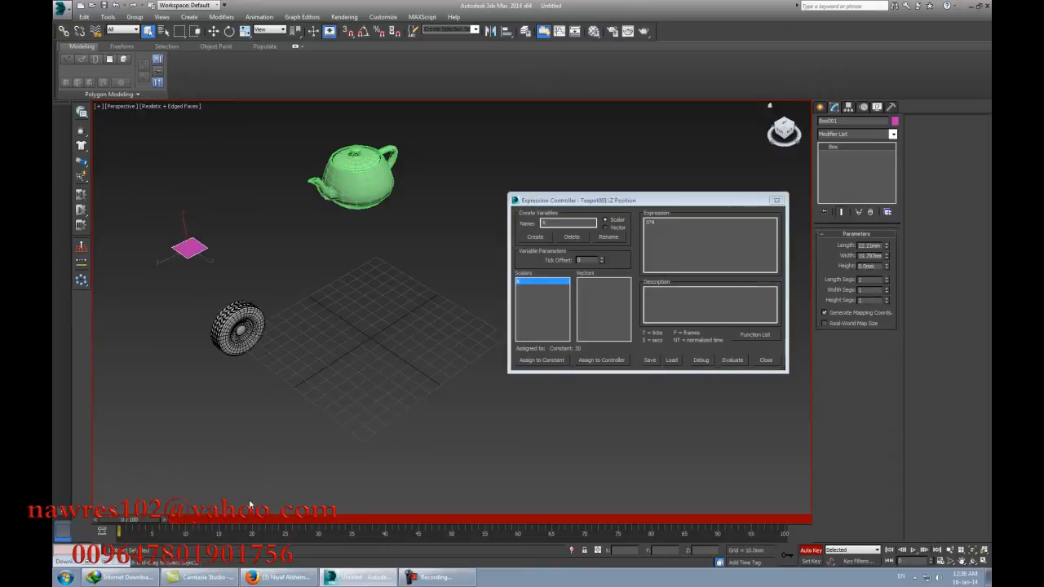
{"action": "left_click_drag", "start_coordinate": [887, 265], "coordinate": [886, 298]}
{"action": "right_click", "coordinate": [888, 267]}
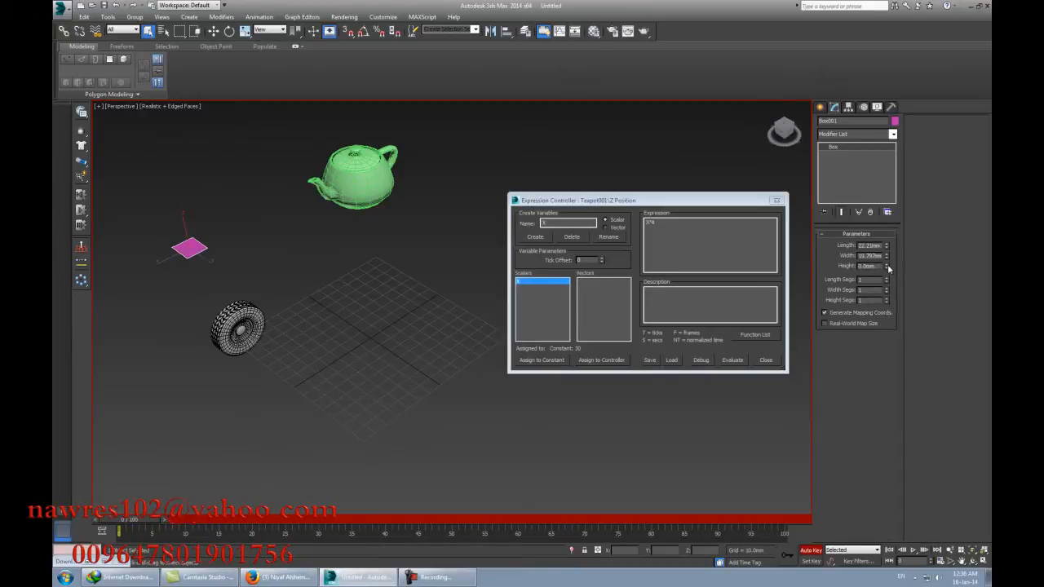
Step: Key the box's height at 50 mm on frame 100 and turn Auto Key off
{"action": "left_click_drag", "start_coordinate": [148, 519], "coordinate": [796, 520]}
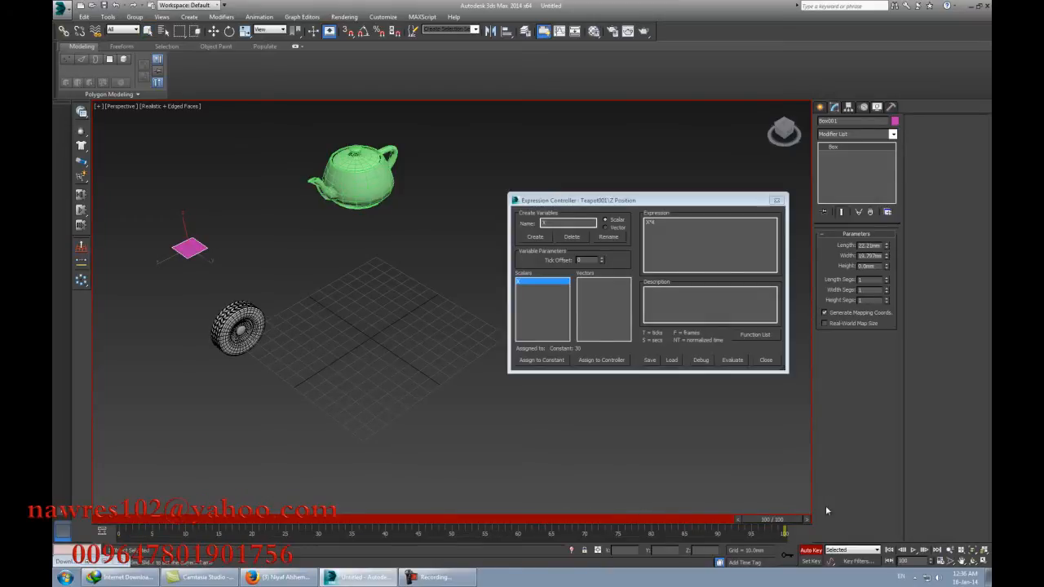
{"action": "double_click", "coordinate": [870, 266]}
{"action": "type", "text": "50"}
{"action": "key", "text": "Return"}
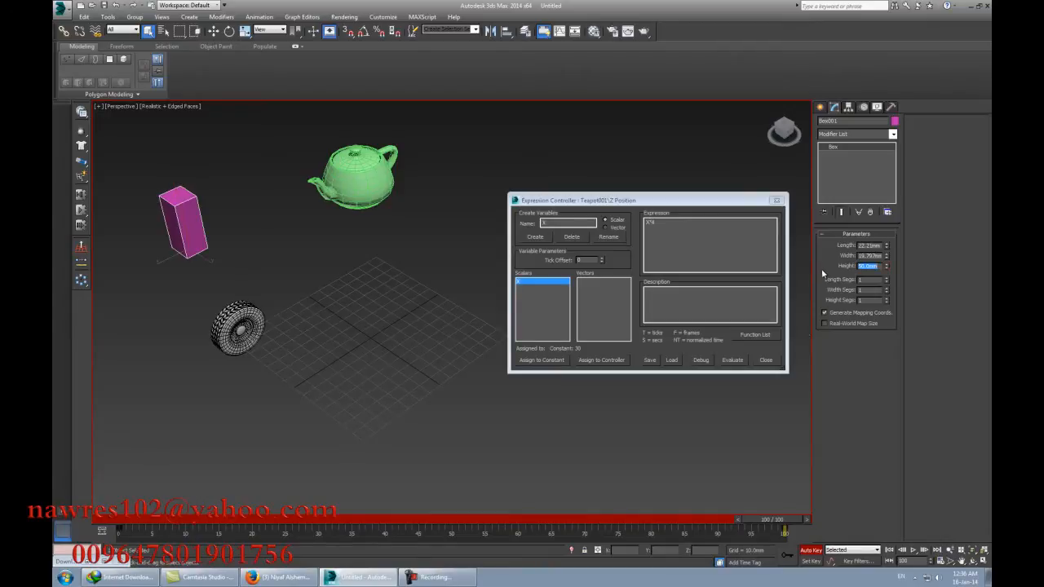
{"action": "left_click_drag", "start_coordinate": [765, 519], "coordinate": [812, 535]}
{"action": "left_click", "coordinate": [809, 552]}
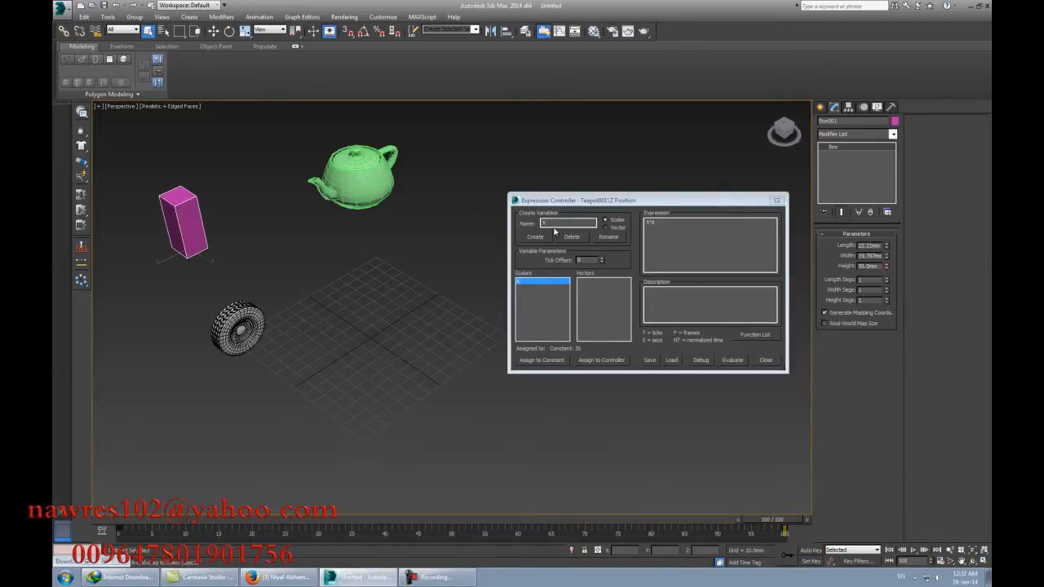
Step: Assign the variable X to the box's animated Height controller instead of a constant
{"action": "left_click", "coordinate": [543, 360]}
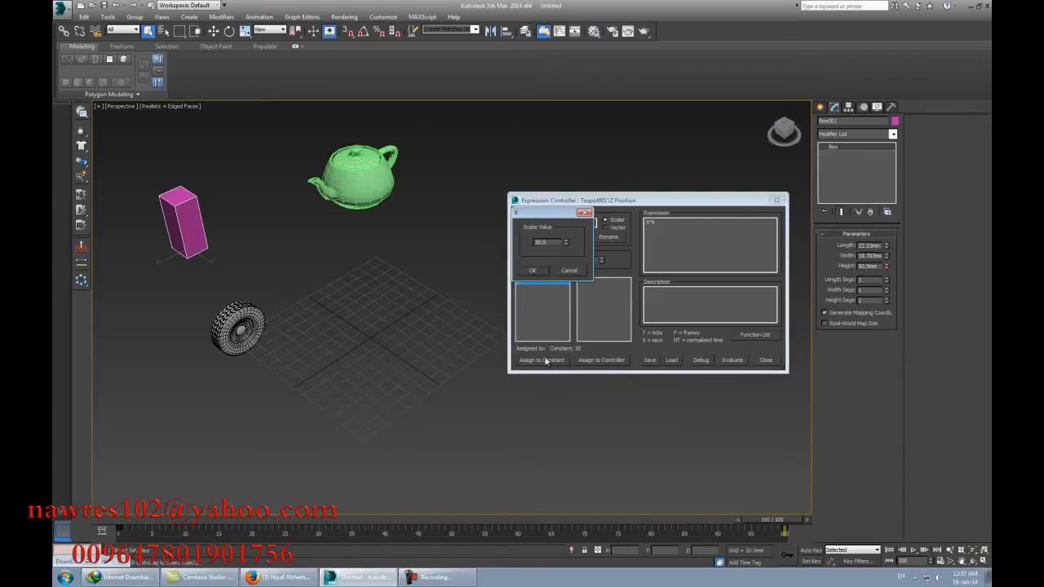
{"action": "left_click", "coordinate": [566, 272]}
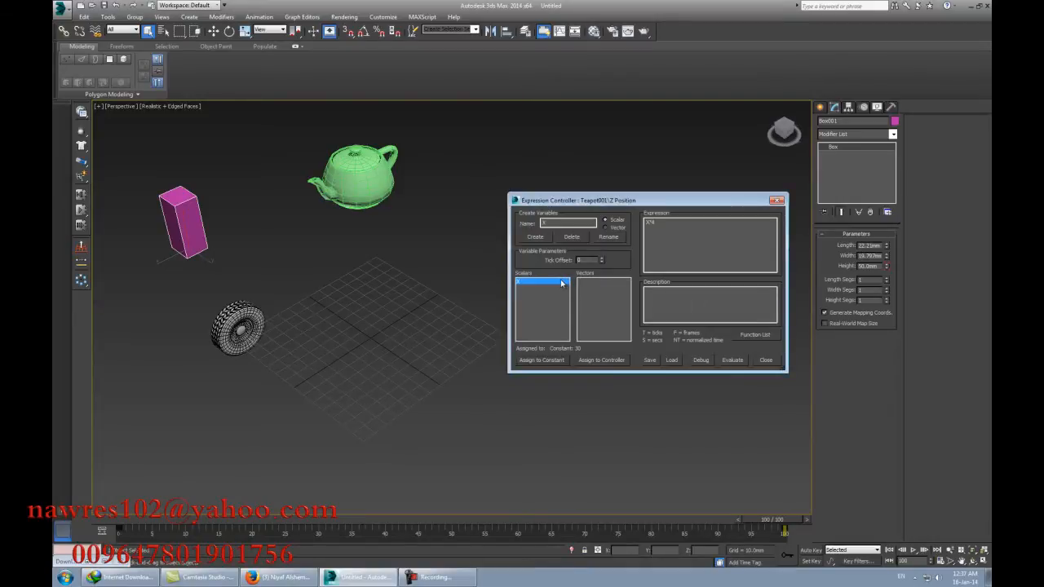
{"action": "left_click", "coordinate": [600, 362]}
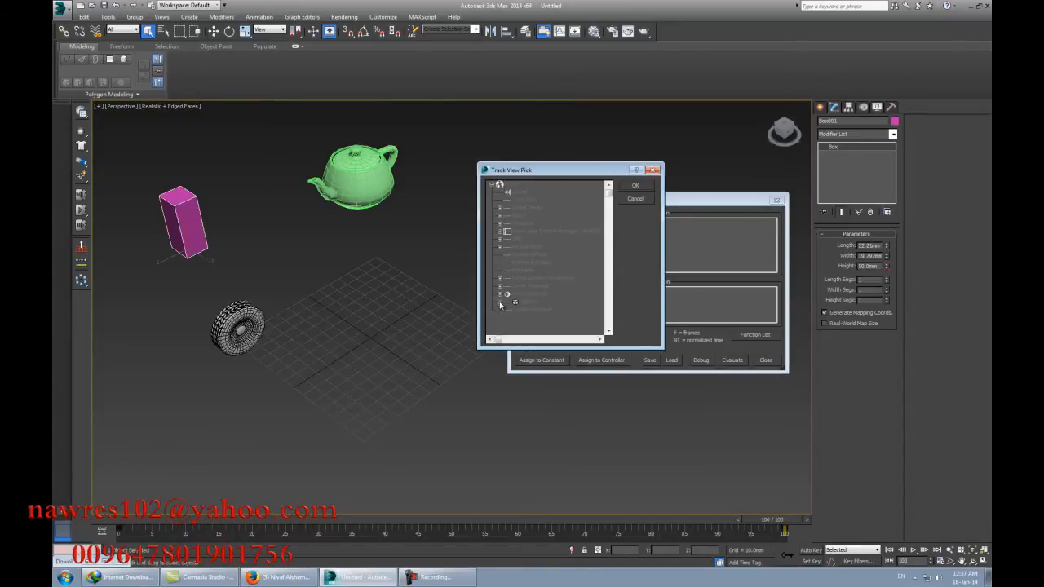
{"action": "left_click", "coordinate": [500, 305]}
{"action": "scroll", "coordinate": [607, 235], "scroll_direction": "down", "scroll_amount": 2}
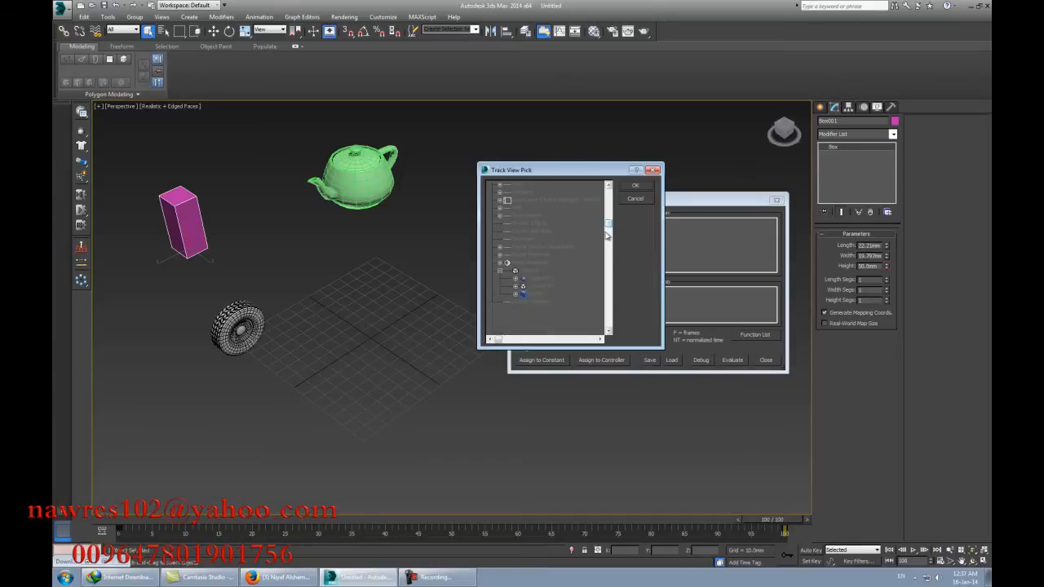
{"action": "left_click", "coordinate": [516, 295]}
{"action": "left_click", "coordinate": [524, 311]}
{"action": "left_click_drag", "start_coordinate": [610, 220], "coordinate": [611, 264]}
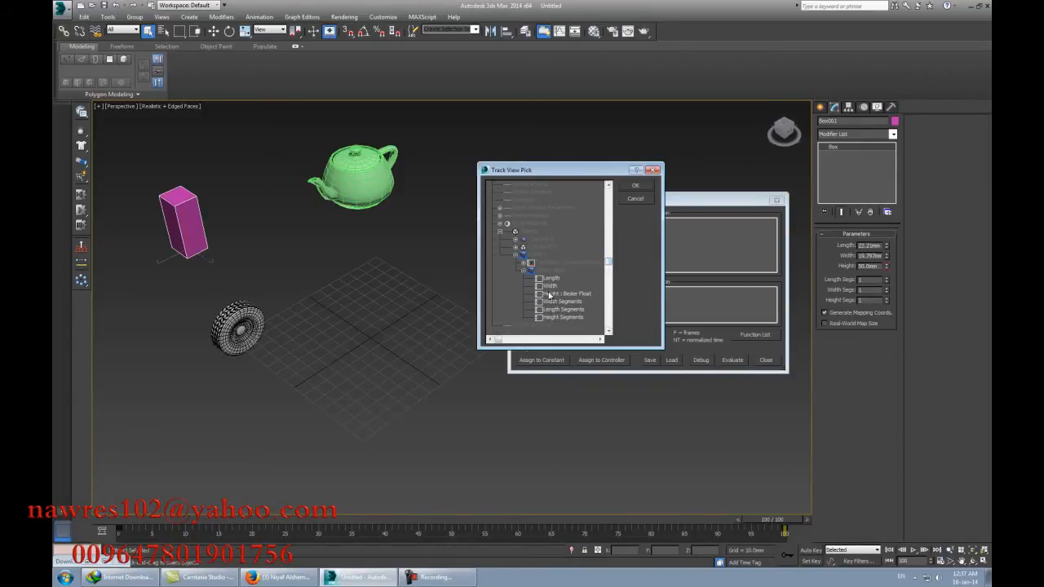
{"action": "left_click", "coordinate": [633, 188]}
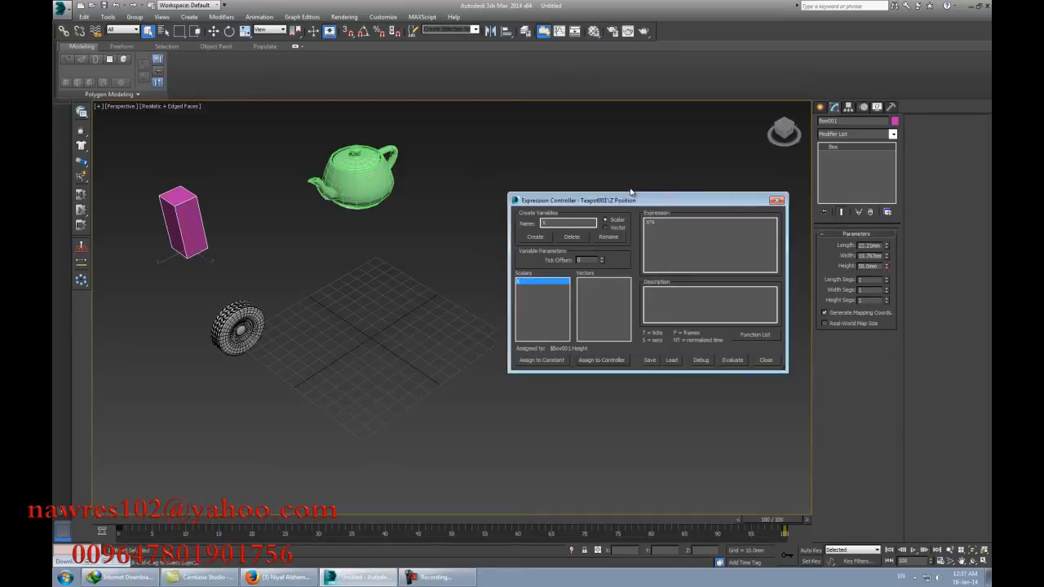
Step: Evaluate the X*4 expression with the box-driven variable and play the animation from the first frame
{"action": "left_click", "coordinate": [733, 361]}
{"action": "mouse_move", "coordinate": [410, 354]}
{"action": "middle_mouse_down"}
{"action": "mouse_move", "coordinate": [392, 379]}
{"action": "mouse_move", "coordinate": [430, 354]}
{"action": "middle_mouse_up"}
{"action": "scroll", "coordinate": [392, 380], "scroll_direction": "down", "scroll_amount": 3}
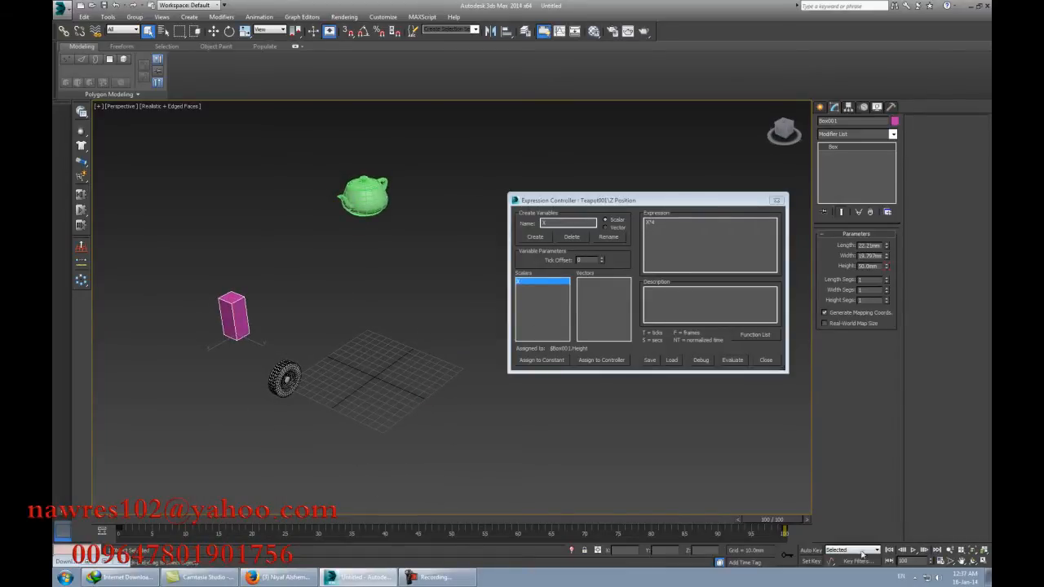
{"action": "left_click", "coordinate": [890, 551]}
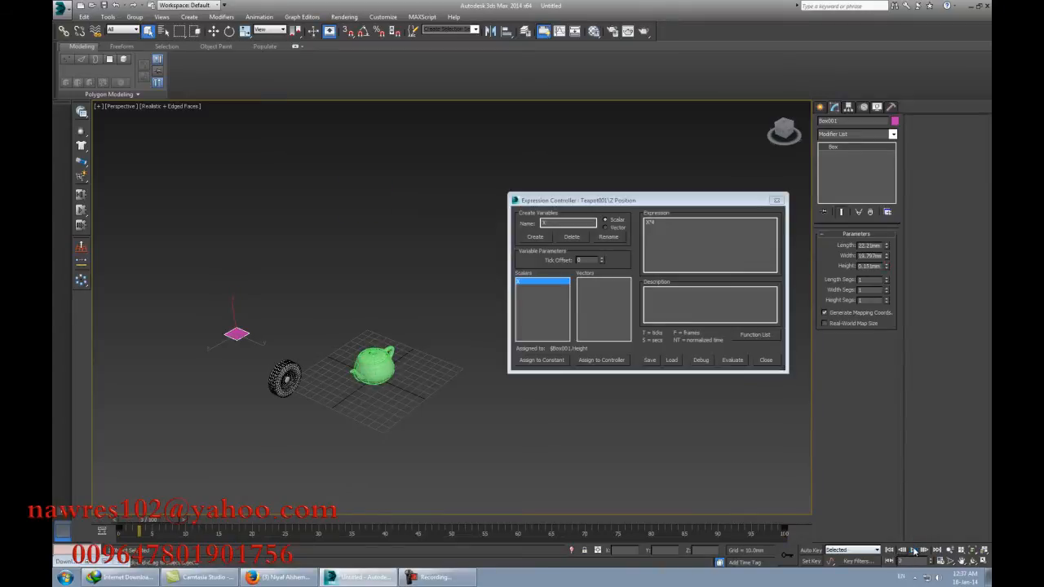
{"action": "left_click", "coordinate": [913, 551]}
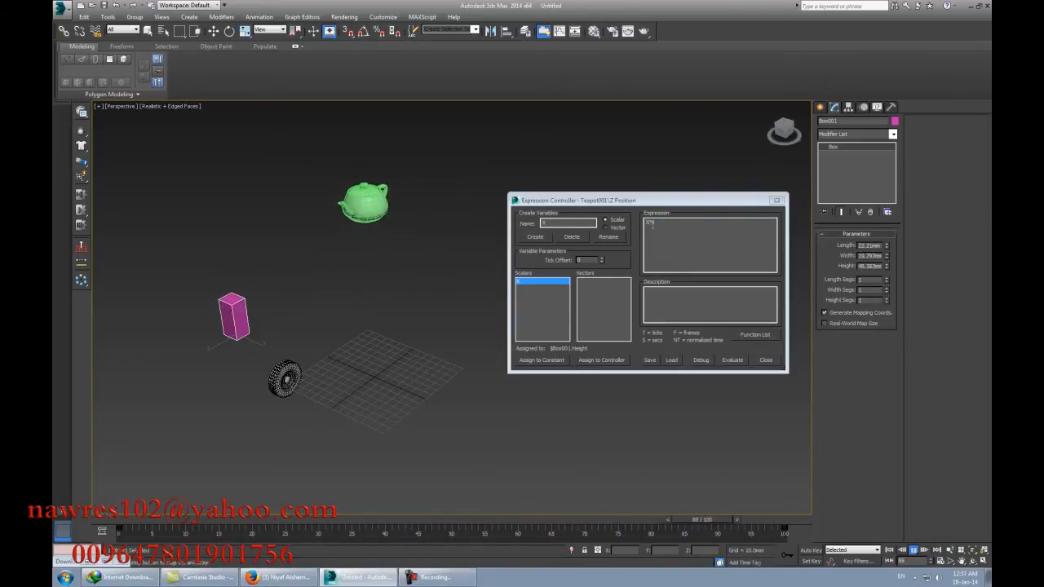
{"action": "left_click", "coordinate": [914, 549]}
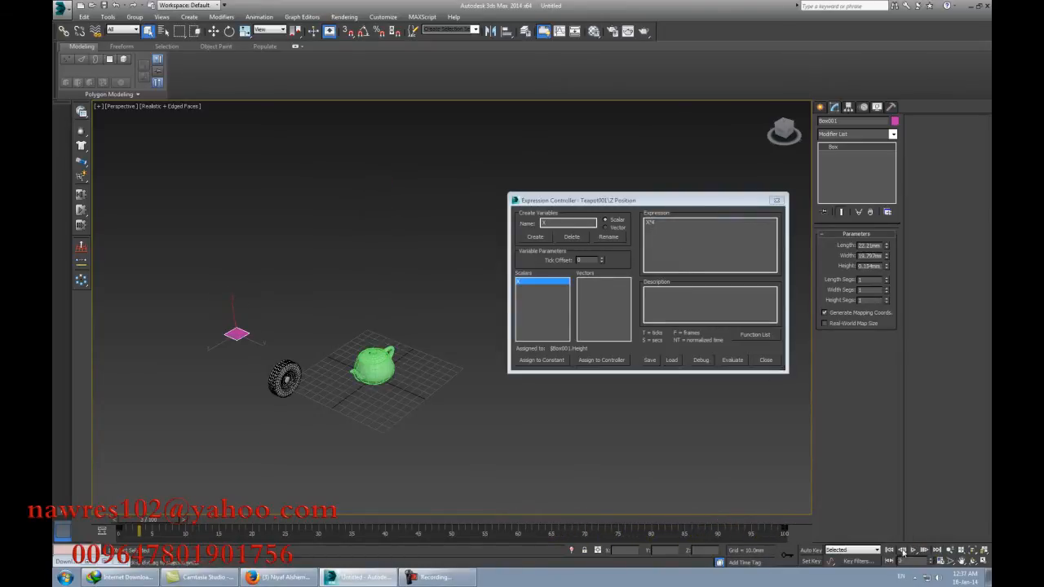
Step: Change the teapot's Z Position expression to X*-4, evaluate it and play the animation
{"action": "left_click", "coordinate": [660, 223]}
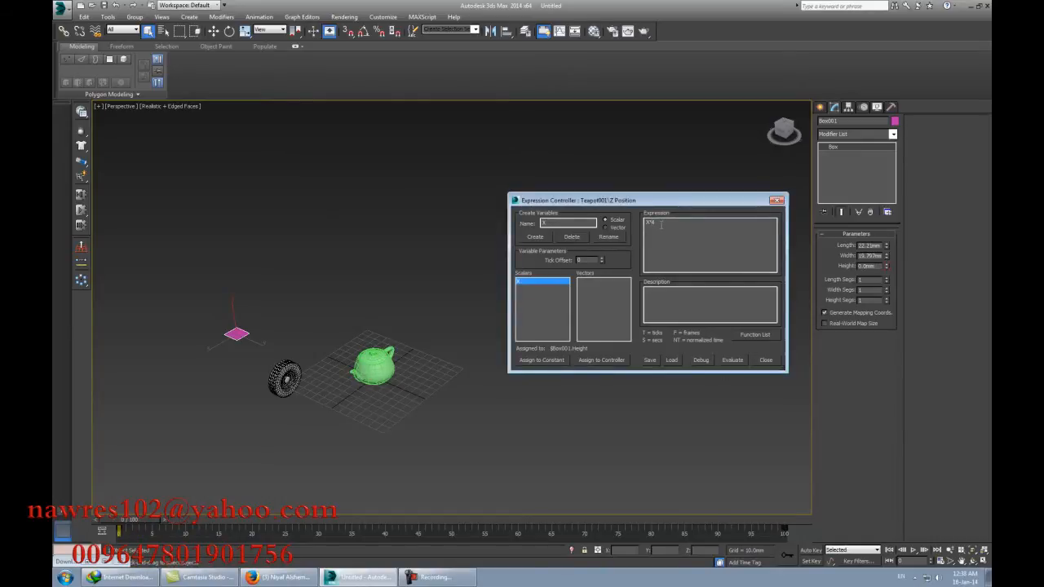
{"action": "left_click", "coordinate": [734, 361]}
{"action": "left_click", "coordinate": [914, 549]}
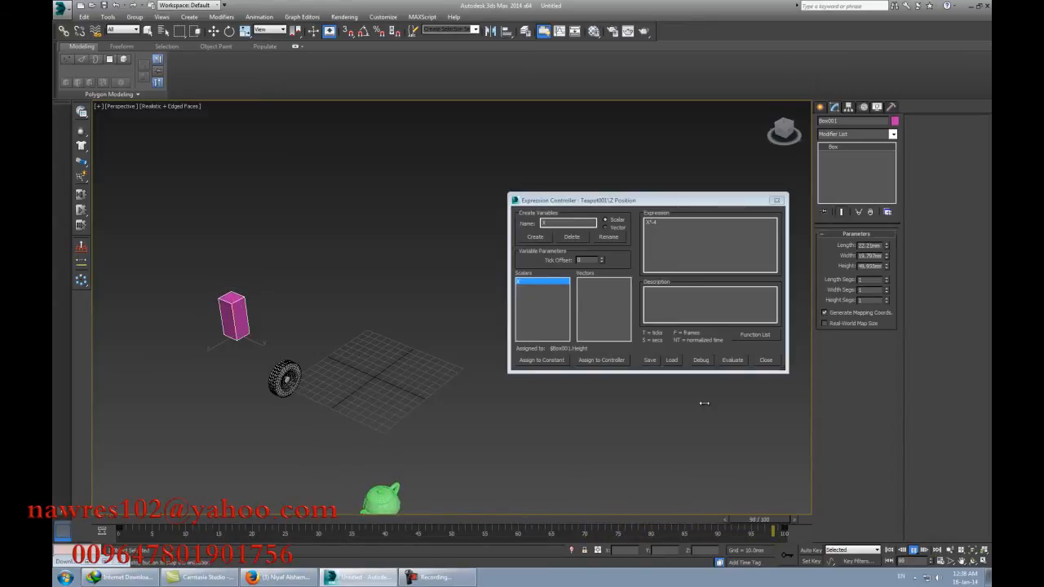
{"action": "left_click", "coordinate": [915, 554]}
{"action": "left_click", "coordinate": [890, 551]}
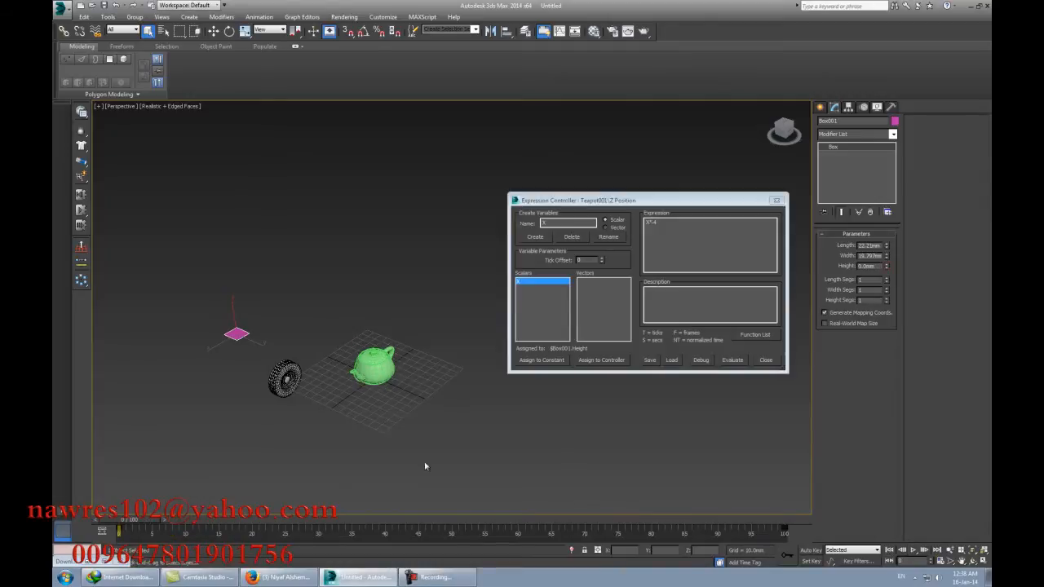
{"action": "left_click_drag", "start_coordinate": [140, 521], "coordinate": [119, 517]}
Step: Set the teapot's Z Position expression to just X, preview it on the timeline and select the teapot
{"action": "left_click_drag", "start_coordinate": [647, 222], "coordinate": [680, 223]}
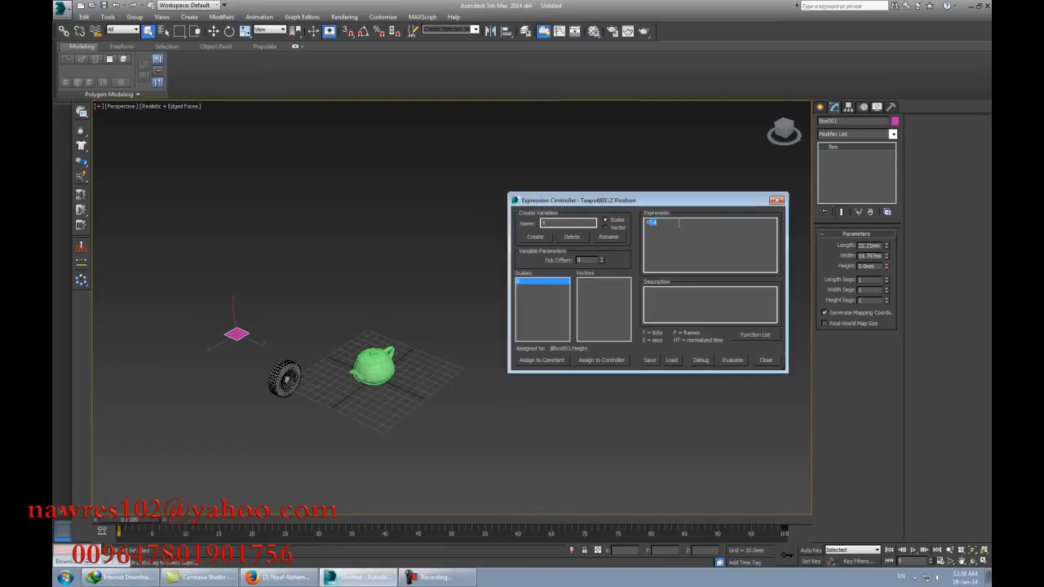
{"action": "type", "text": "X"}
{"action": "left_click_drag", "start_coordinate": [146, 525], "coordinate": [121, 525]}
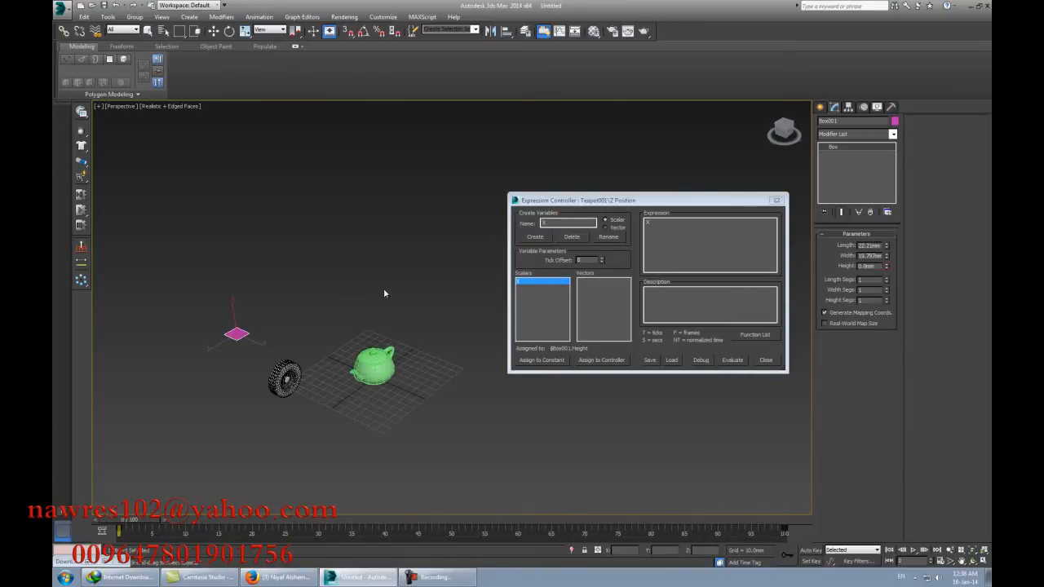
{"action": "key", "text": "q"}
{"action": "left_click", "coordinate": [377, 363]}
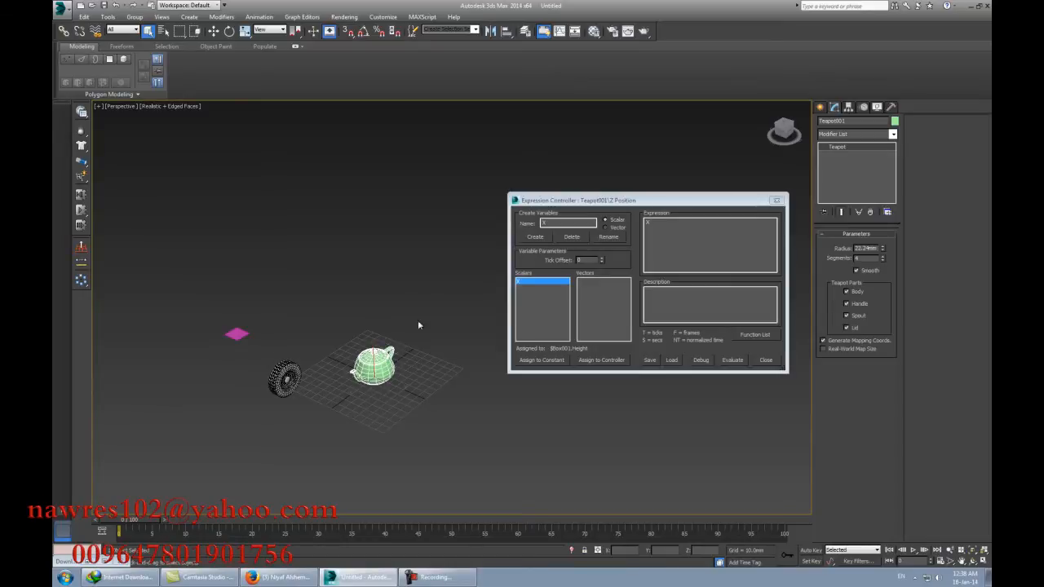
Step: Close the expression controller and delete the box and the teapot, keeping only the wheel in the scene
{"action": "left_click", "coordinate": [776, 199]}
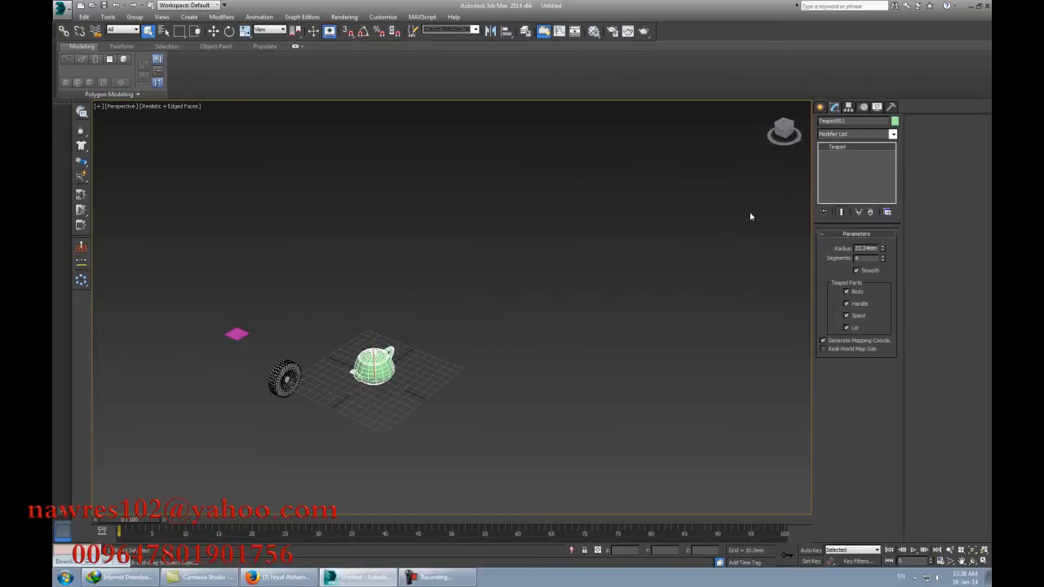
{"action": "left_click", "coordinate": [235, 336]}
{"action": "key", "text": "Delete"}
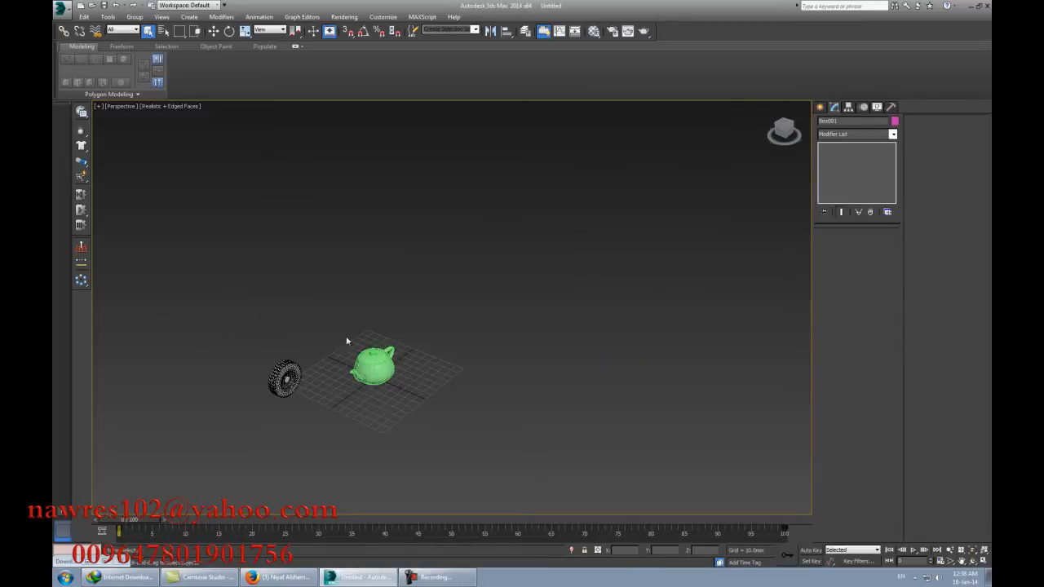
{"action": "left_click_drag", "start_coordinate": [400, 341], "coordinate": [373, 381]}
{"action": "key", "text": "Delete"}
{"action": "middle_click_drag", "start_coordinate": [418, 403], "coordinate": [478, 447]}
{"action": "scroll", "coordinate": [466, 356], "scroll_direction": "up", "scroll_amount": 4}
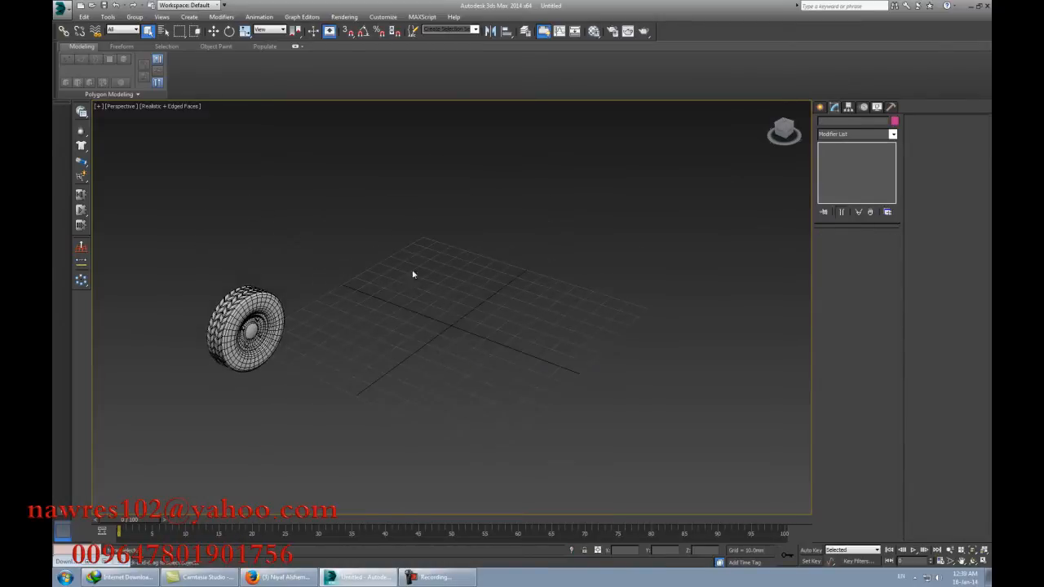
Step: Move the wheel to the world origin by setting its absolute X, Y and Z positions to 0
{"action": "right_click", "coordinate": [216, 32]}
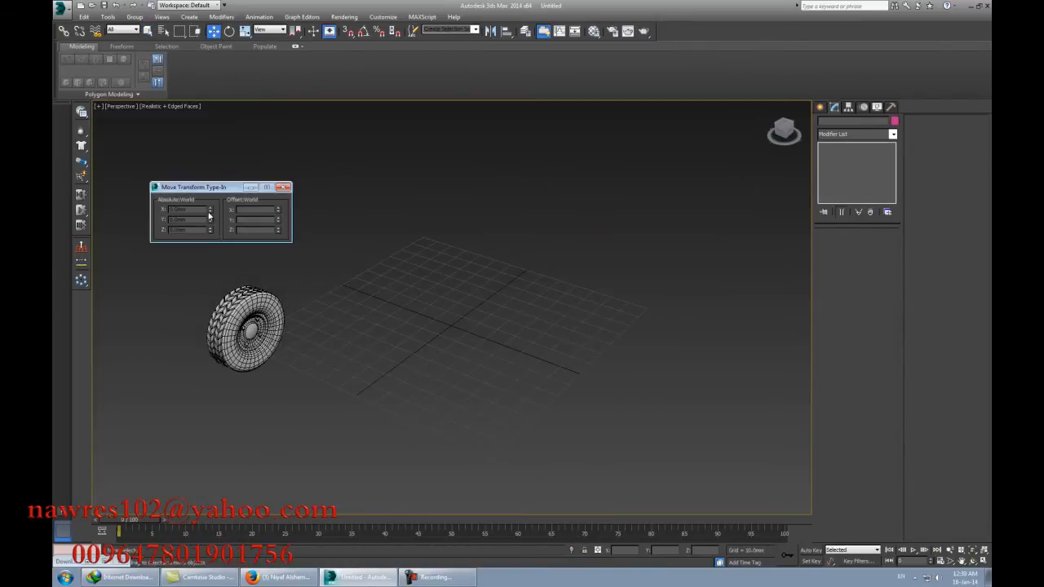
{"action": "left_click", "coordinate": [256, 327]}
{"action": "right_click", "coordinate": [209, 210]}
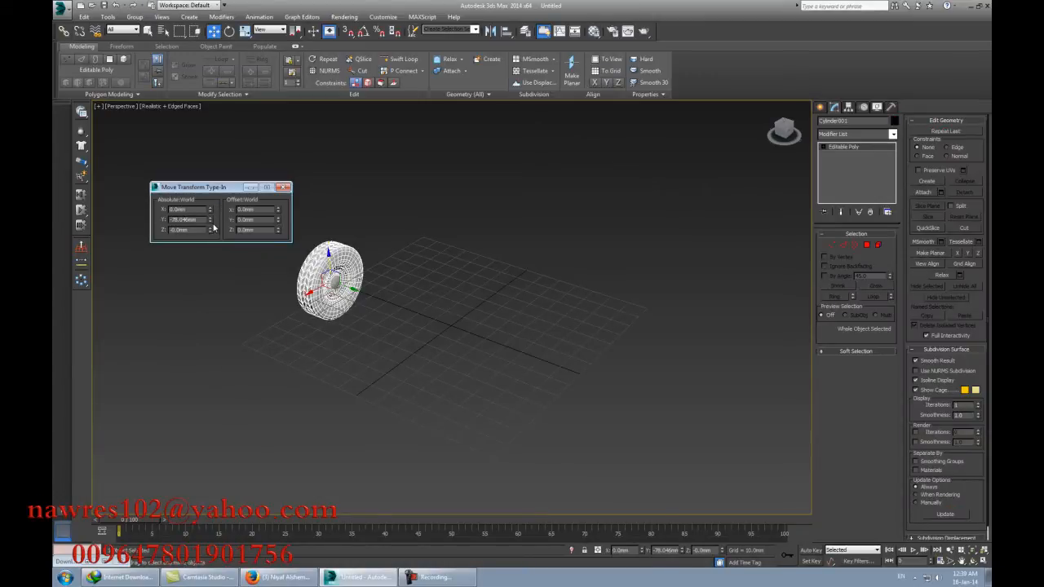
{"action": "right_click", "coordinate": [210, 220]}
{"action": "right_click", "coordinate": [210, 230]}
{"action": "left_click", "coordinate": [285, 188]}
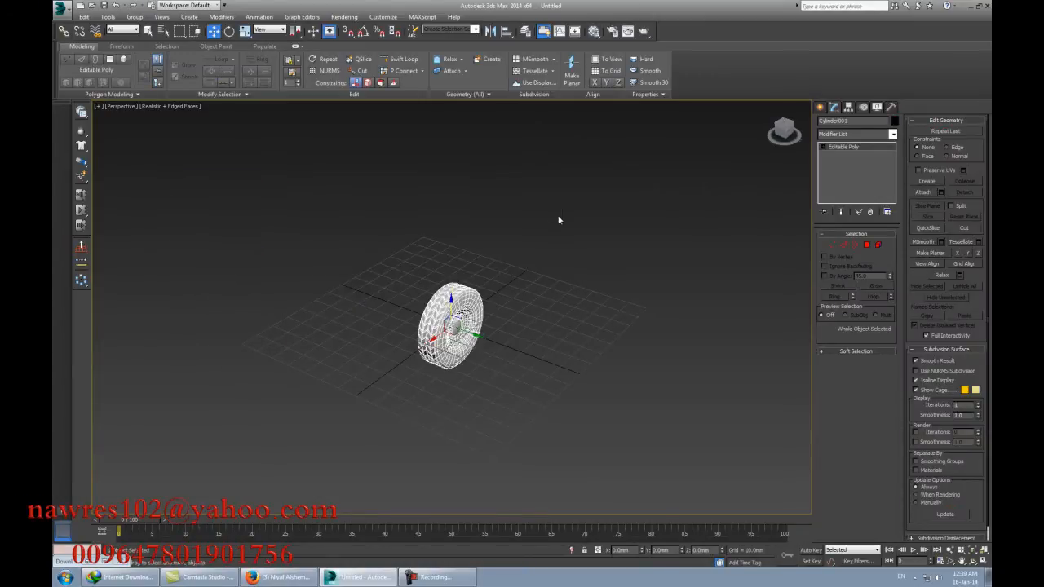
{"action": "key", "text": "q"}
{"action": "middle_click_drag", "start_coordinate": [615, 307], "coordinate": [588, 299], "text": "alt"}
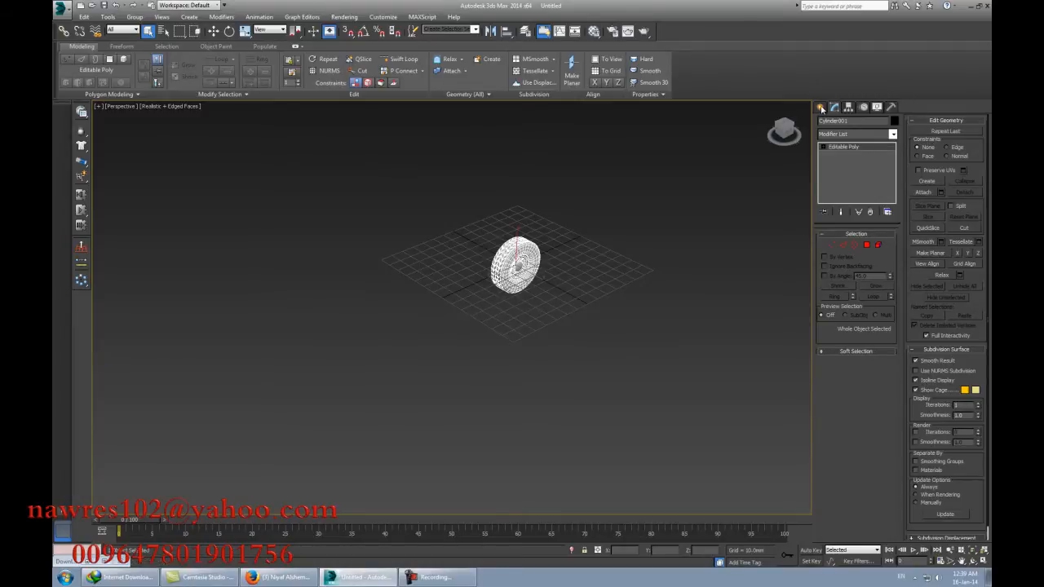
Step: Draw an open, winding ten-point Line spline on the ground, starting beside the wheel and curving around in front of the grid
{"action": "left_click", "coordinate": [820, 109]}
{"action": "left_click", "coordinate": [836, 123]}
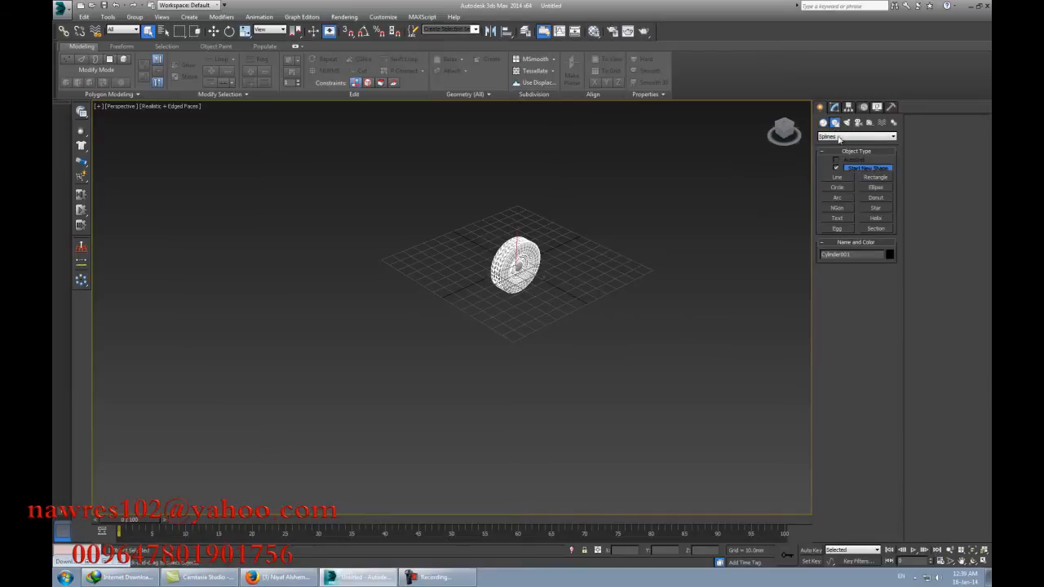
{"action": "left_click", "coordinate": [837, 177]}
{"action": "scroll", "coordinate": [676, 283], "scroll_direction": "down", "scroll_amount": 2}
{"action": "left_click", "coordinate": [446, 234]}
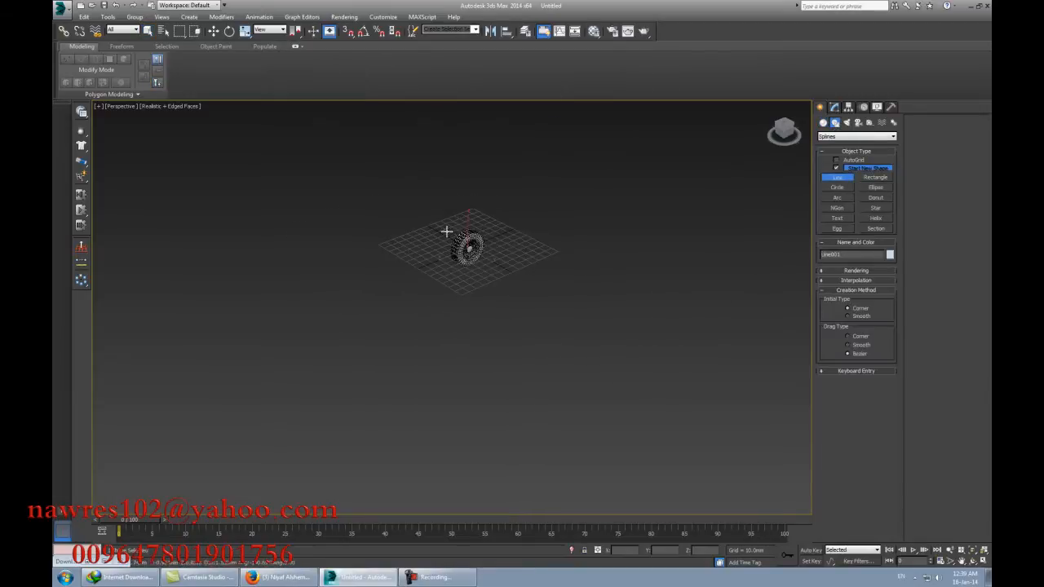
{"action": "left_click", "coordinate": [314, 266]}
{"action": "left_click", "coordinate": [272, 326]}
{"action": "left_click", "coordinate": [353, 386]}
{"action": "left_click", "coordinate": [455, 390]}
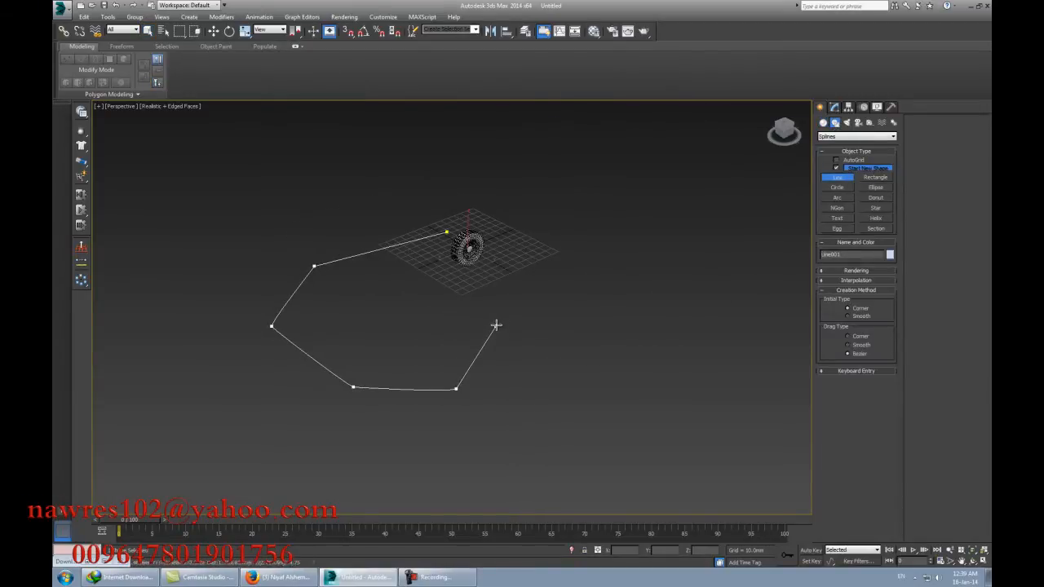
{"action": "left_click", "coordinate": [495, 326]}
{"action": "left_click", "coordinate": [563, 285]}
{"action": "left_click", "coordinate": [615, 326]}
{"action": "left_click", "coordinate": [591, 372]}
{"action": "right_click", "coordinate": [510, 377]}
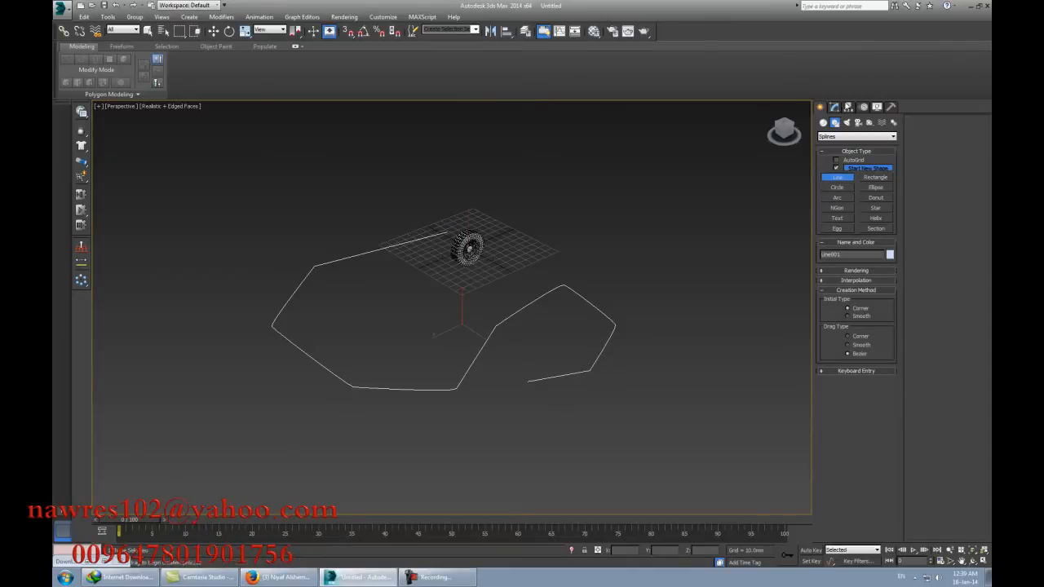
Step: Convert all vertices of the line to smooth so the path becomes a flowing curve, and deselect it
{"action": "left_click", "coordinate": [835, 107]}
{"action": "left_click", "coordinate": [844, 267]}
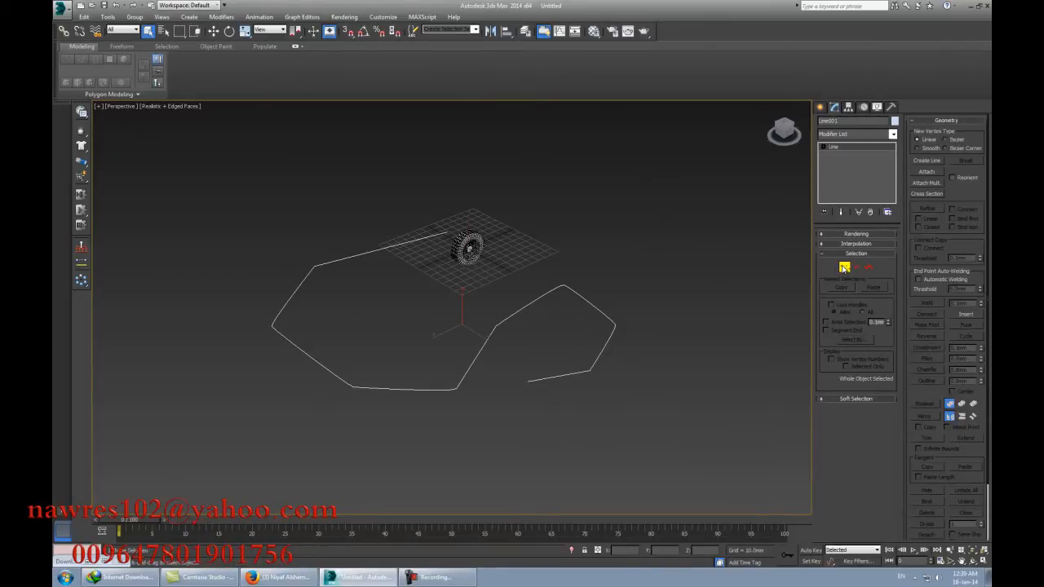
{"action": "left_click_drag", "start_coordinate": [190, 169], "coordinate": [758, 454]}
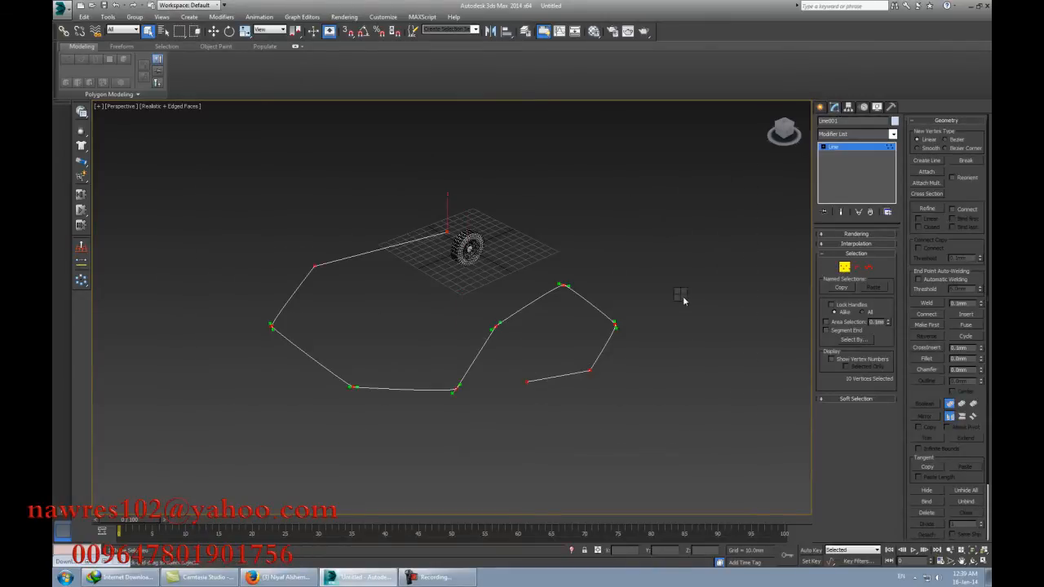
{"action": "left_click", "coordinate": [674, 245]}
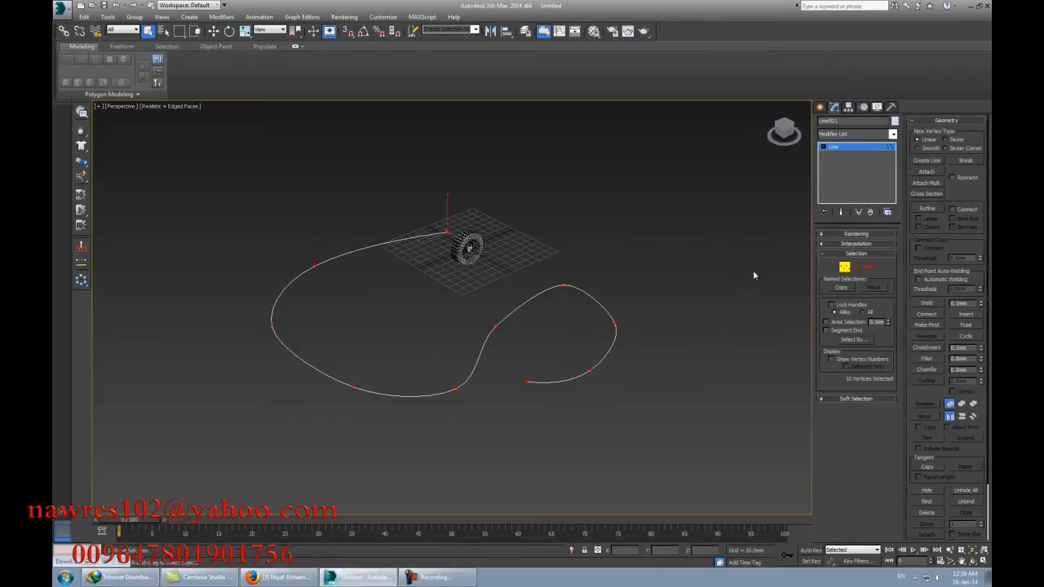
{"action": "left_click", "coordinate": [845, 268]}
{"action": "left_click", "coordinate": [664, 252]}
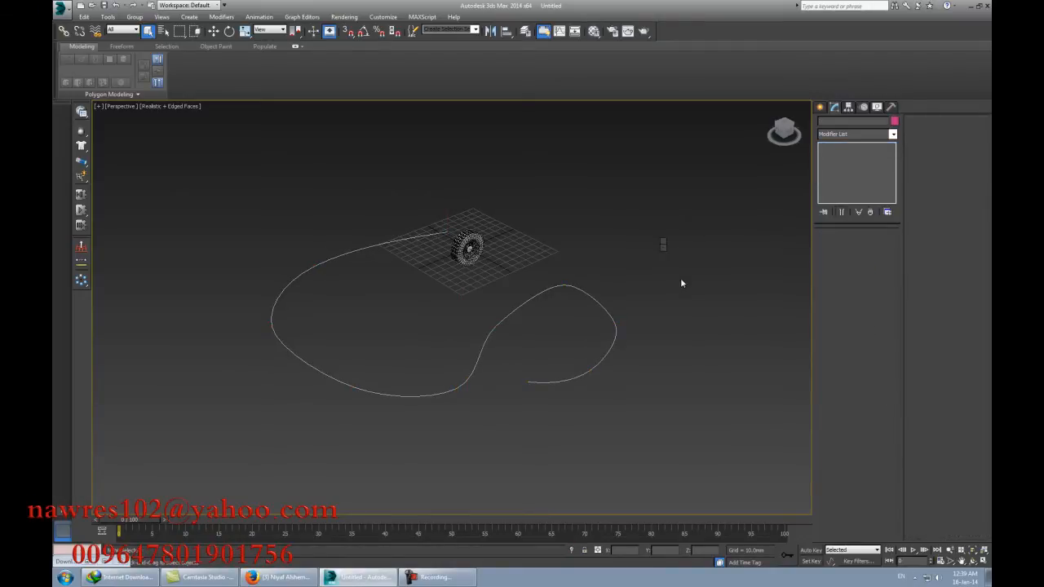
Step: Apply a Path Constraint to the wheel using the drawn line as its path
{"action": "middle_click_drag", "start_coordinate": [667, 324], "coordinate": [576, 234], "text": "alt"}
{"action": "scroll", "coordinate": [626, 314], "scroll_direction": "up", "scroll_amount": 3}
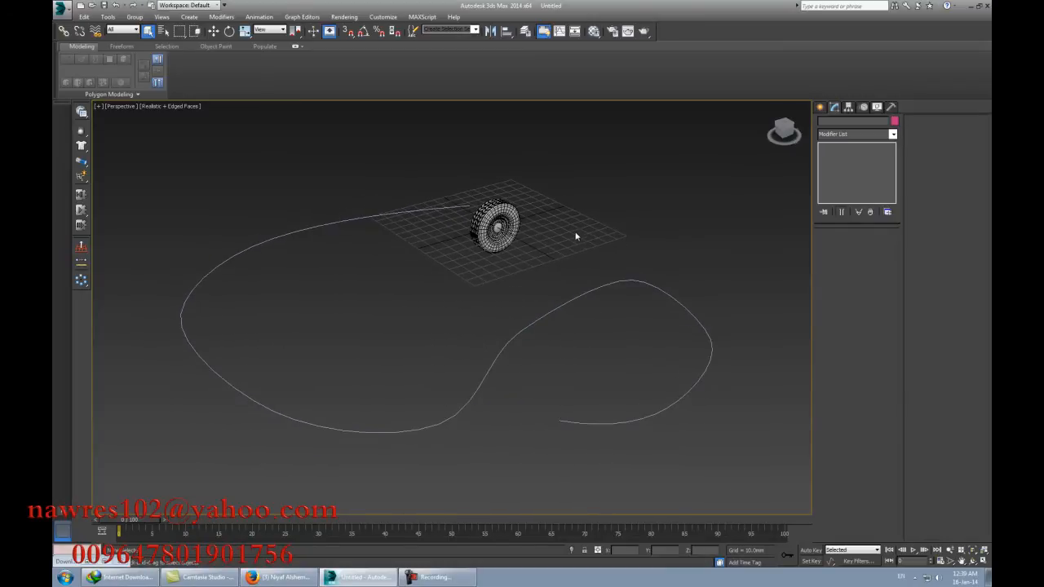
{"action": "left_click", "coordinate": [507, 224]}
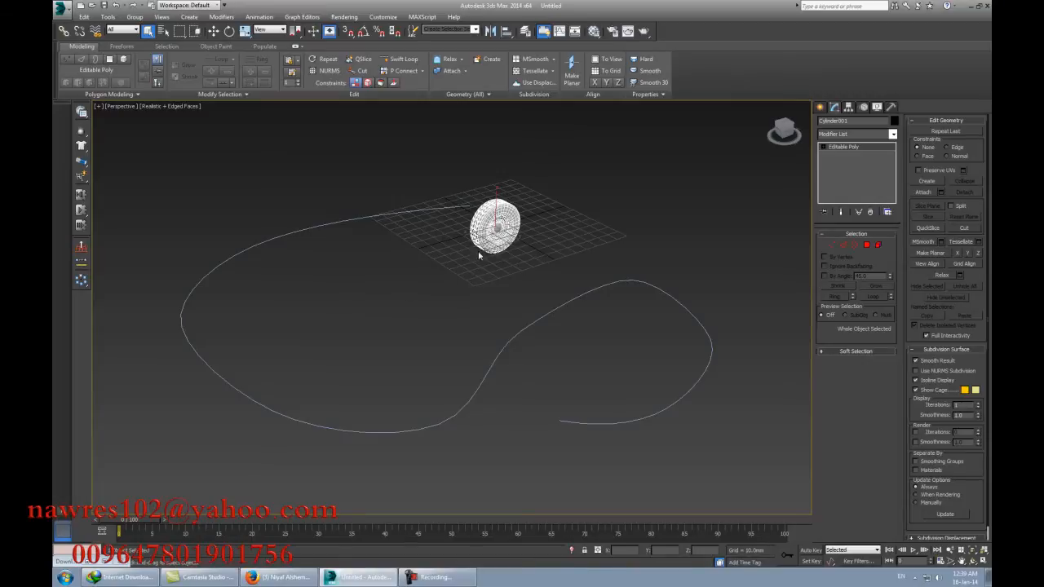
{"action": "left_click", "coordinate": [257, 16]}
{"action": "mouse_move", "coordinate": [274, 72]}
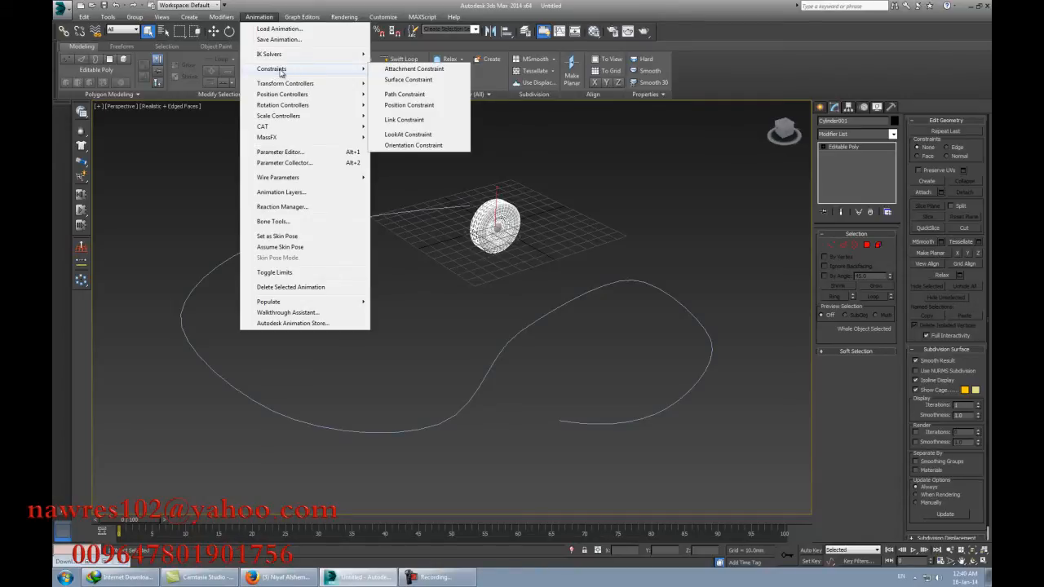
{"action": "left_click", "coordinate": [396, 95]}
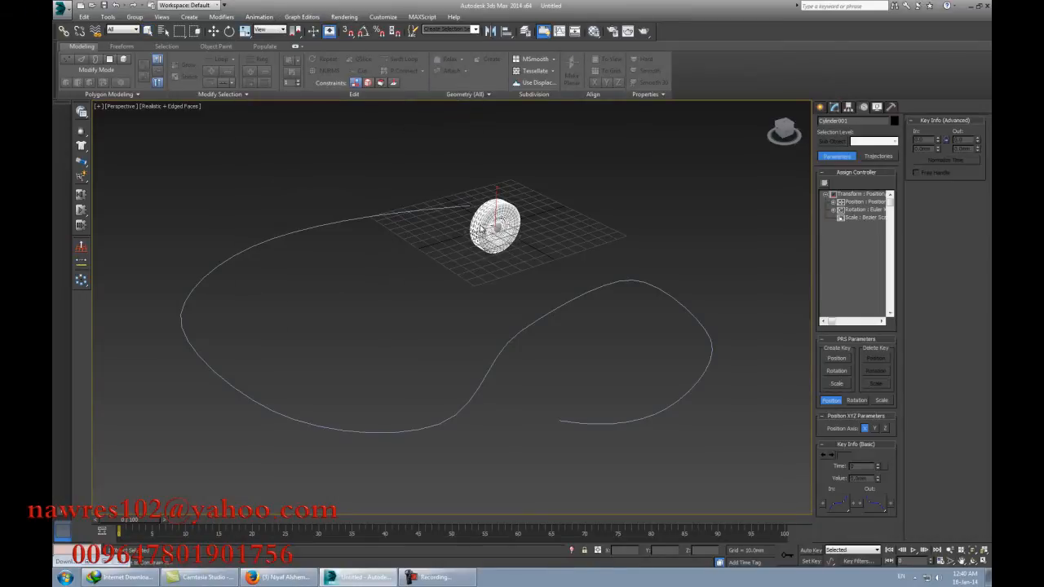
{"action": "left_click", "coordinate": [321, 225]}
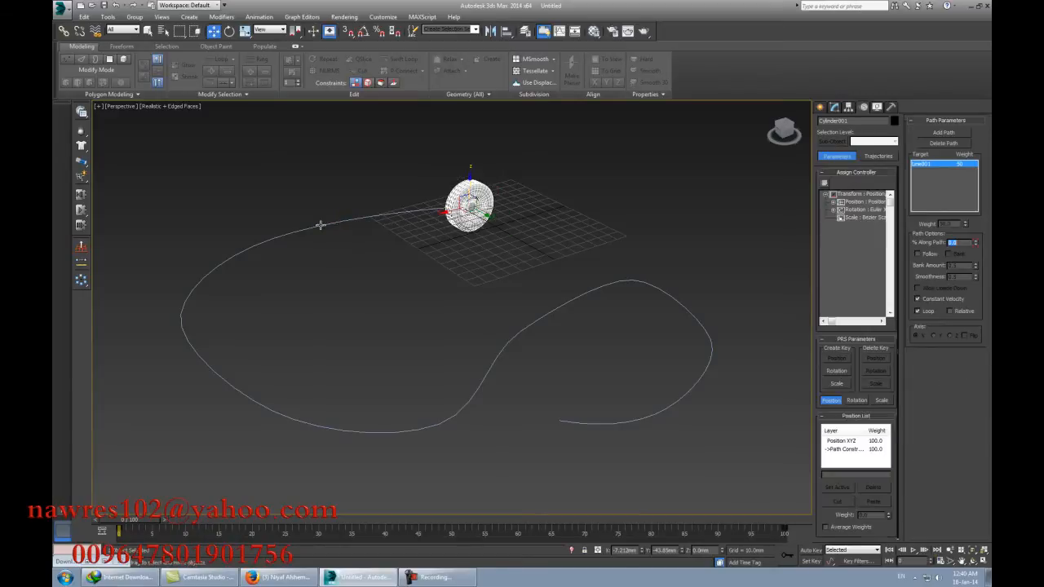
Step: Scrub the timeline to frame 42 to preview the wheel travelling along the path
{"action": "left_click_drag", "start_coordinate": [145, 522], "coordinate": [411, 522]}
{"action": "key", "text": "w"}
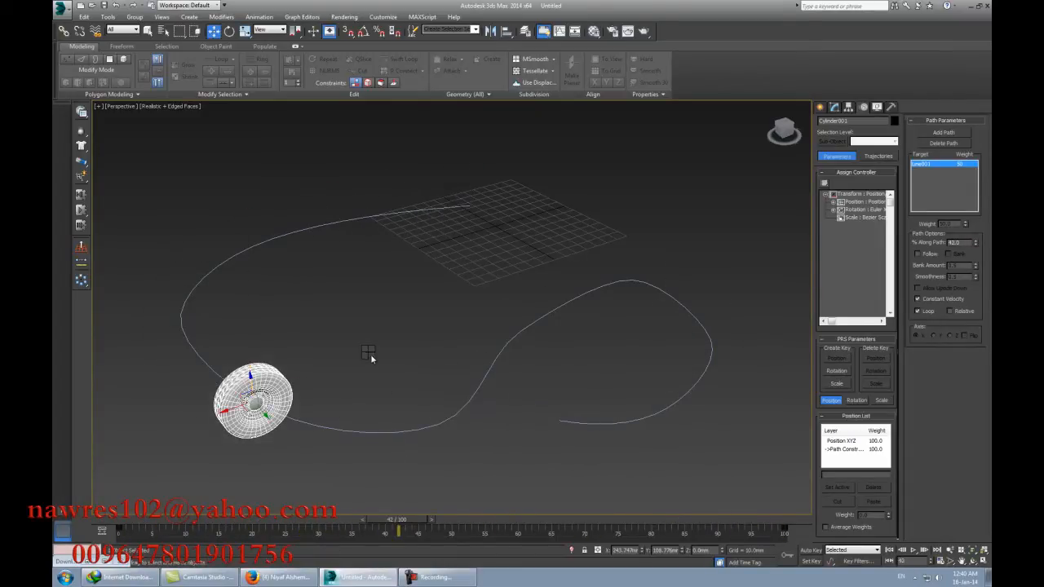
{"action": "key", "text": "q"}
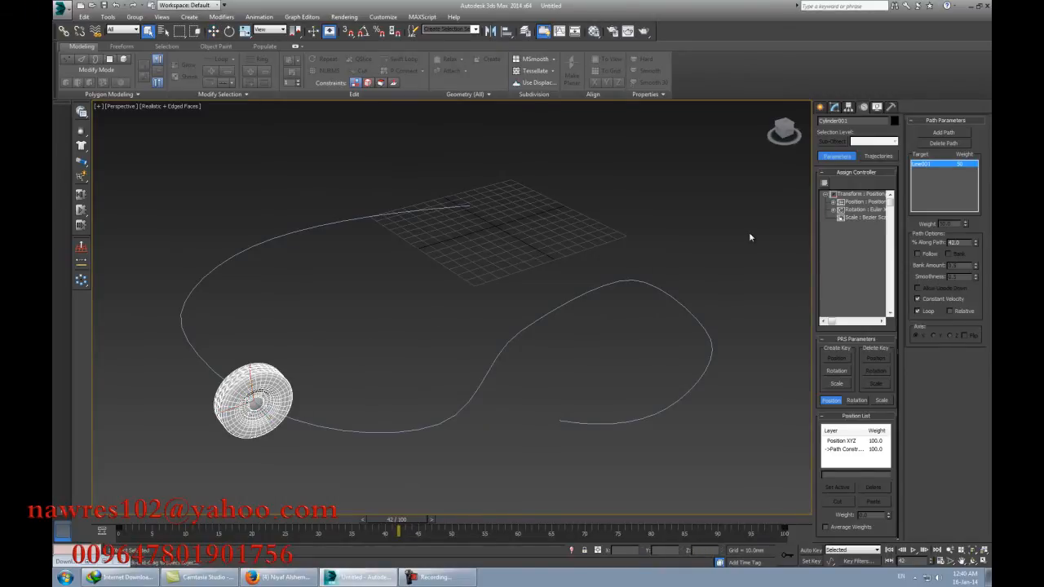
Step: Enable Follow in the wheel's path options, scrub back to frame 0 and deselect the wheel
{"action": "left_click", "coordinate": [918, 253]}
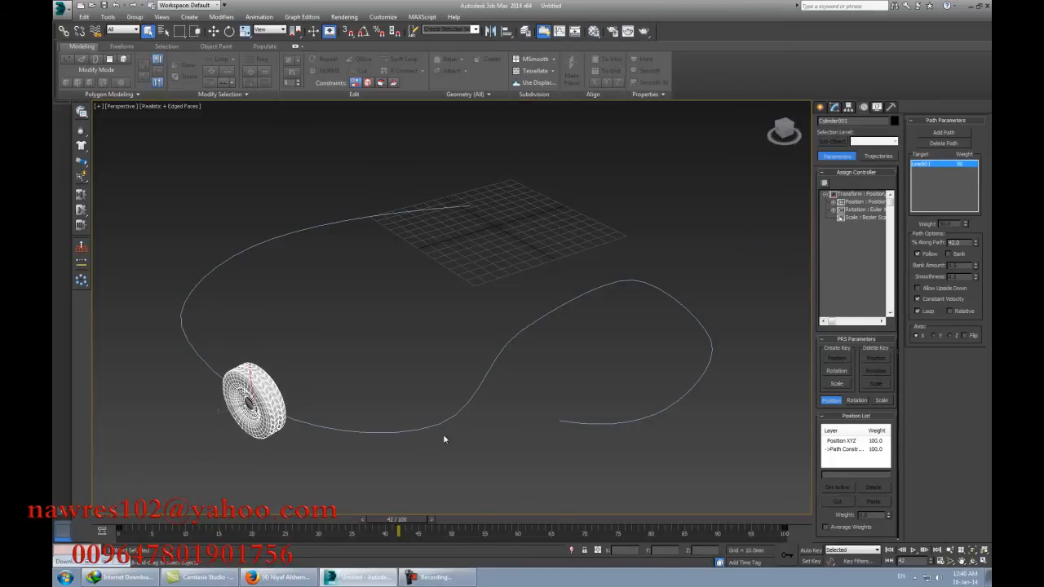
{"action": "left_click_drag", "start_coordinate": [419, 526], "coordinate": [117, 518]}
{"action": "key", "text": "q"}
{"action": "left_click", "coordinate": [380, 364]}
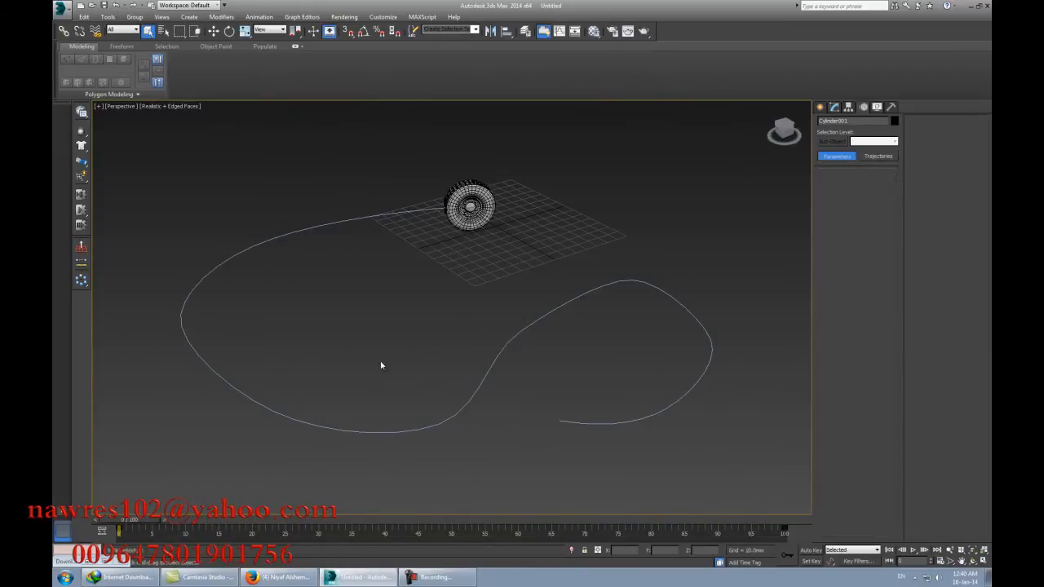
Step: Examine the wheel up close and from a low angle to check its height relative to the path and ground grid
{"action": "middle_click_drag", "start_coordinate": [427, 346], "coordinate": [433, 384]}
{"action": "scroll", "coordinate": [435, 382], "scroll_direction": "up", "scroll_amount": 4}
{"action": "middle_click_drag", "start_coordinate": [464, 330], "coordinate": [480, 386]}
{"action": "middle_click_drag", "start_coordinate": [480, 385], "coordinate": [510, 381]}
{"action": "scroll", "coordinate": [479, 384], "scroll_direction": "up", "scroll_amount": 4}
{"action": "scroll", "coordinate": [497, 396], "scroll_direction": "down", "scroll_amount": 3}
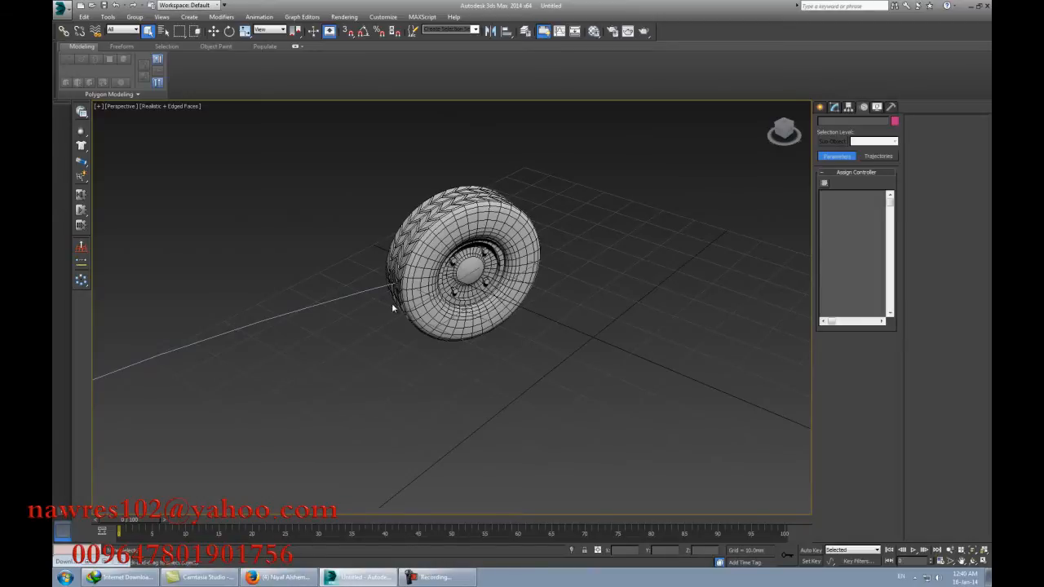
{"action": "middle_click_drag", "start_coordinate": [424, 290], "coordinate": [506, 318]}
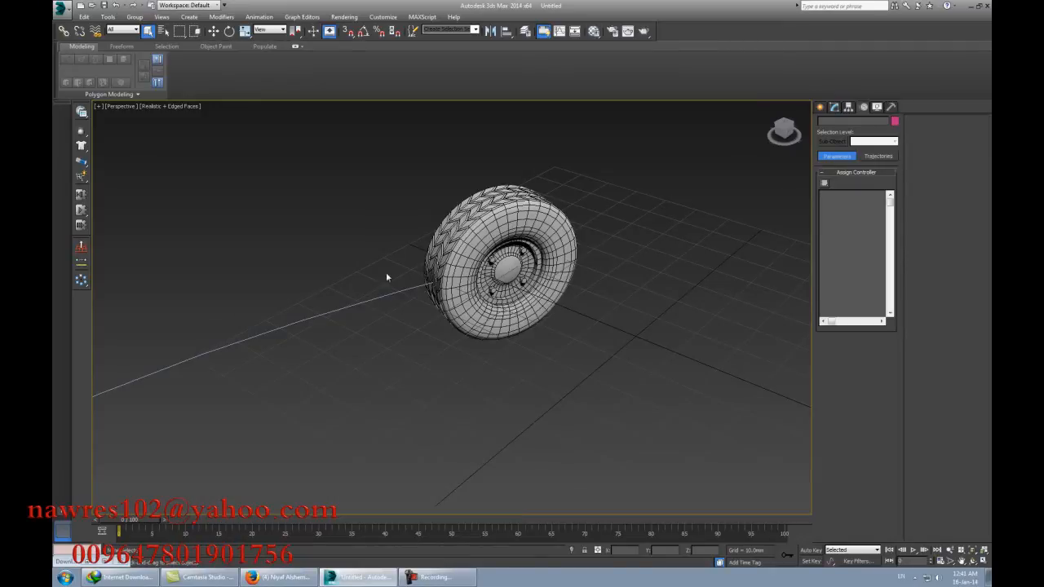
{"action": "middle_click_drag", "start_coordinate": [452, 323], "coordinate": [462, 344], "text": "alt"}
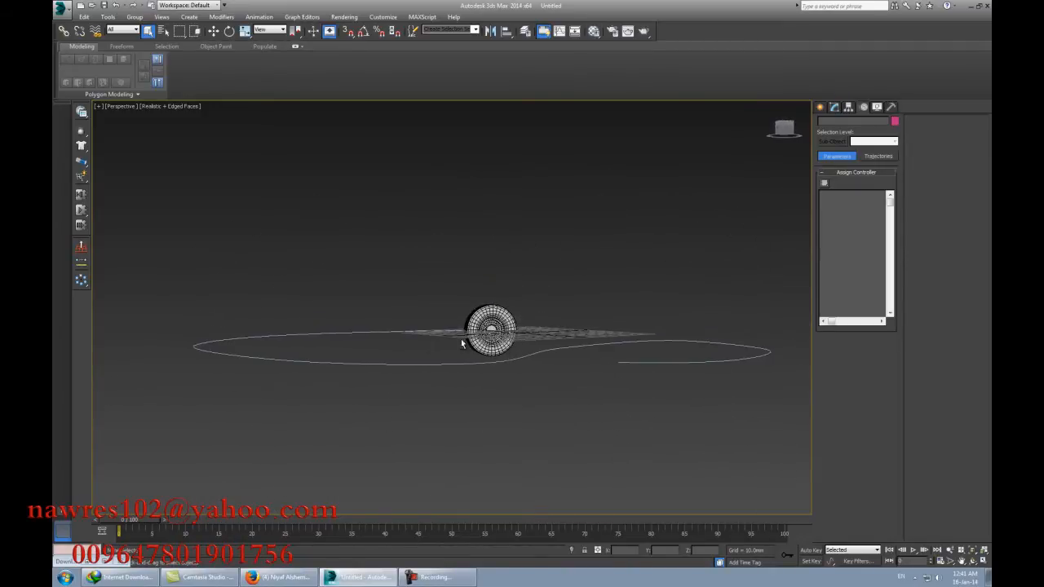
Step: Raise the path line's absolute Z position, trying 10 mm and settling on 20 mm
{"action": "left_click", "coordinate": [368, 334]}
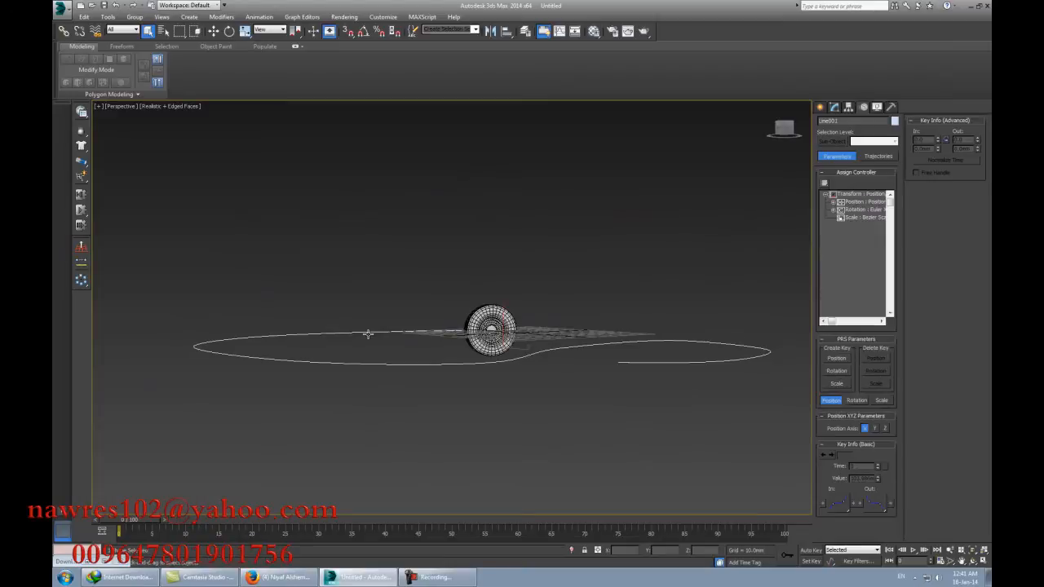
{"action": "right_click", "coordinate": [213, 31]}
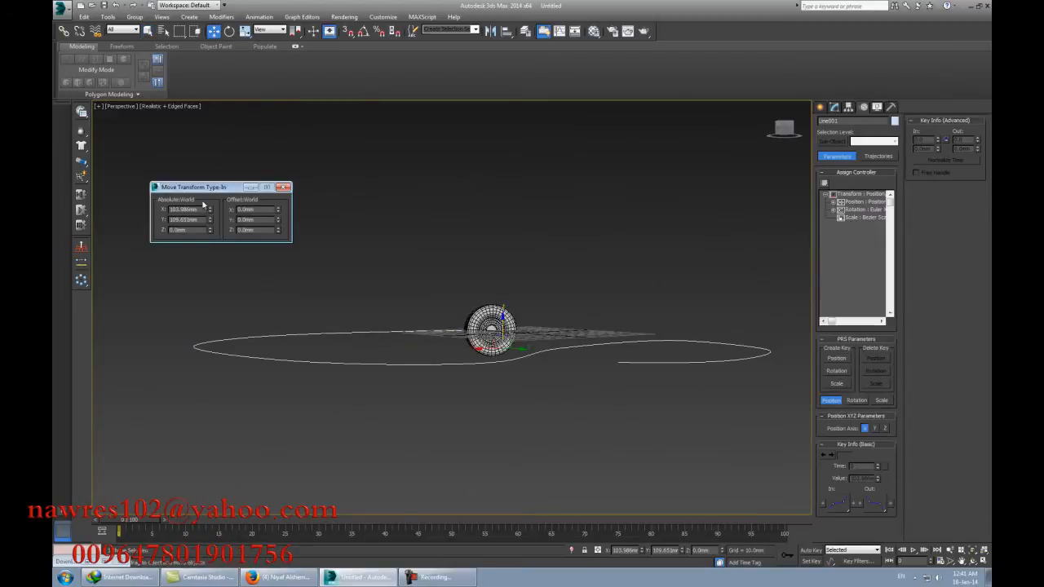
{"action": "left_click_drag", "start_coordinate": [196, 230], "coordinate": [164, 235]}
{"action": "key", "text": "Return"}
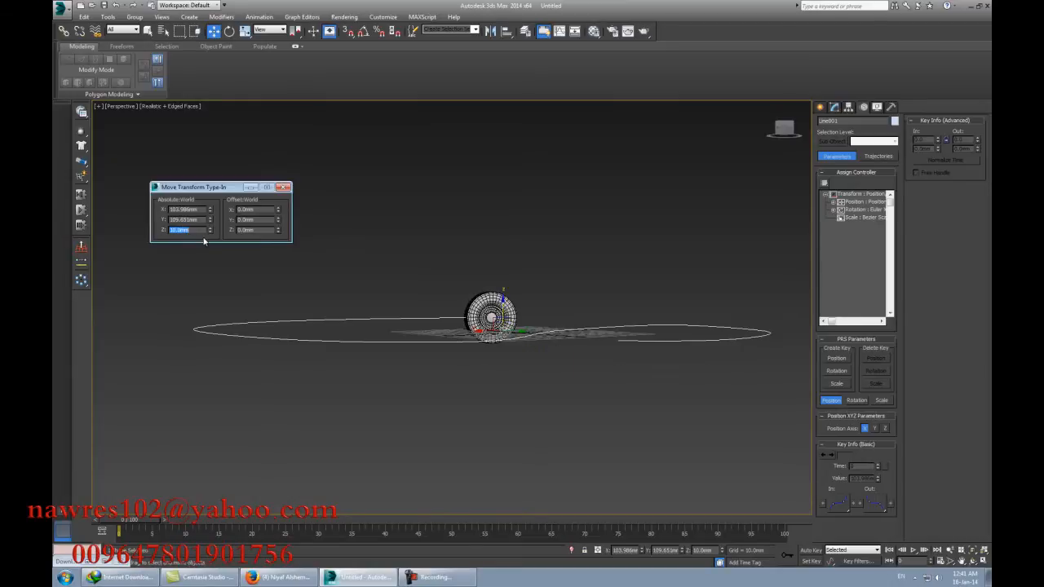
{"action": "middle_click_drag", "start_coordinate": [457, 323], "coordinate": [480, 331], "text": "alt"}
{"action": "left_click_drag", "start_coordinate": [196, 230], "coordinate": [145, 238]}
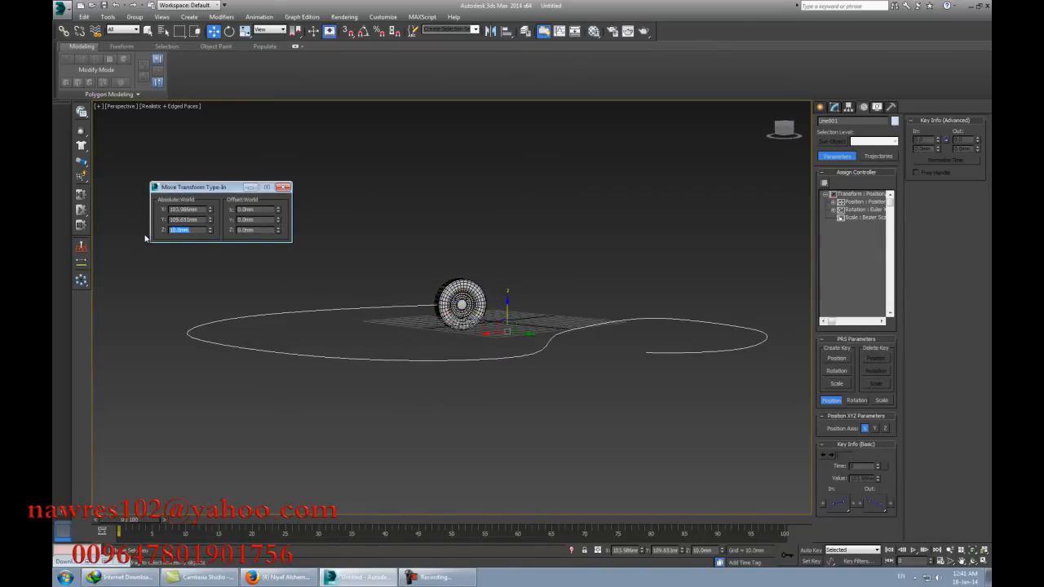
{"action": "type", "text": "20"}
{"action": "key", "text": "Return"}
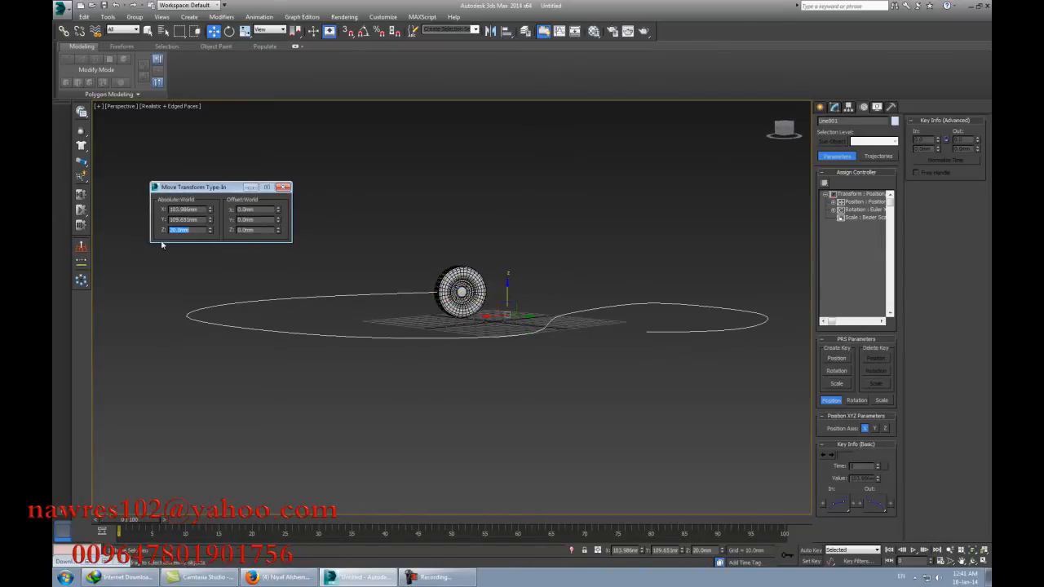
Step: Check the wheel's contact with the ground in the Left view, return to Perspective and close the move values dialog
{"action": "middle_click_drag", "start_coordinate": [524, 346], "coordinate": [469, 377], "text": "alt"}
{"action": "key", "text": "l"}
{"action": "scroll", "coordinate": [469, 377], "scroll_direction": "up", "scroll_amount": 4}
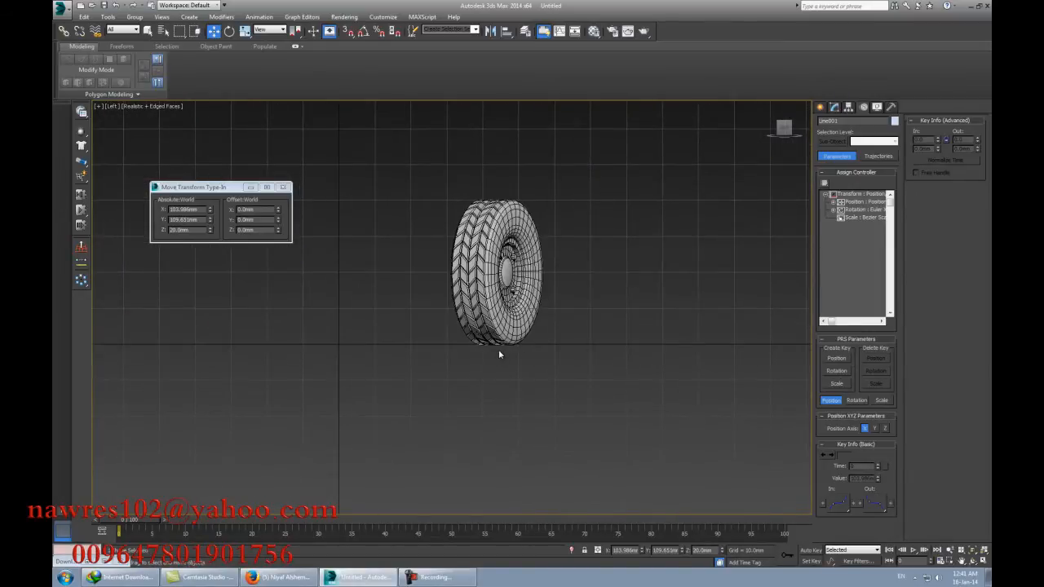
{"action": "key", "text": "p"}
{"action": "scroll", "coordinate": [473, 380], "scroll_direction": "down", "scroll_amount": 4}
{"action": "middle_click_drag", "start_coordinate": [473, 380], "coordinate": [603, 232], "text": "alt"}
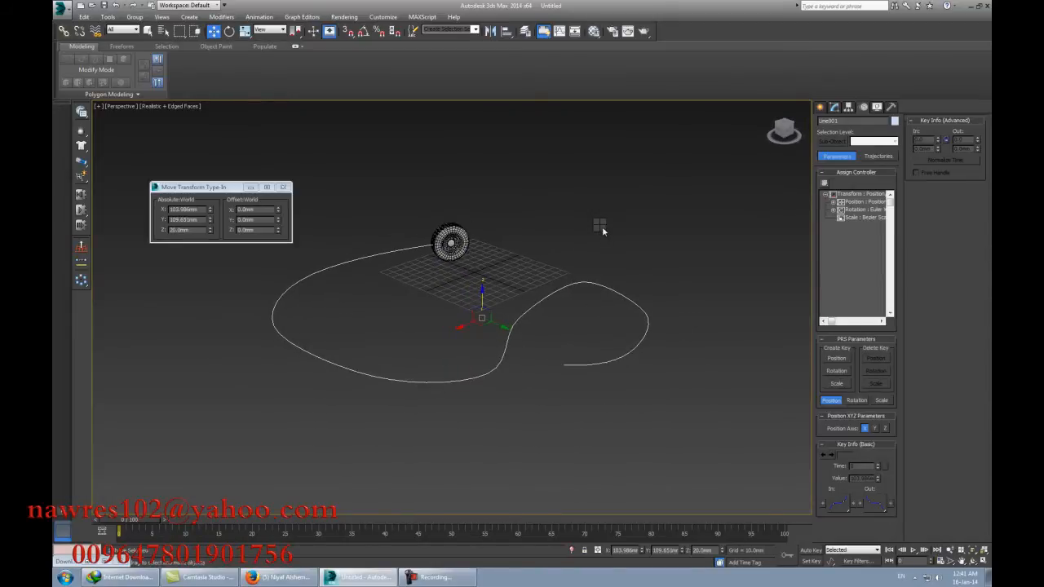
{"action": "key", "text": "q"}
{"action": "left_click", "coordinate": [283, 188]}
{"action": "middle_click_drag", "start_coordinate": [443, 271], "coordinate": [332, 267]}
{"action": "scroll", "coordinate": [391, 286], "scroll_direction": "down", "scroll_amount": 3}
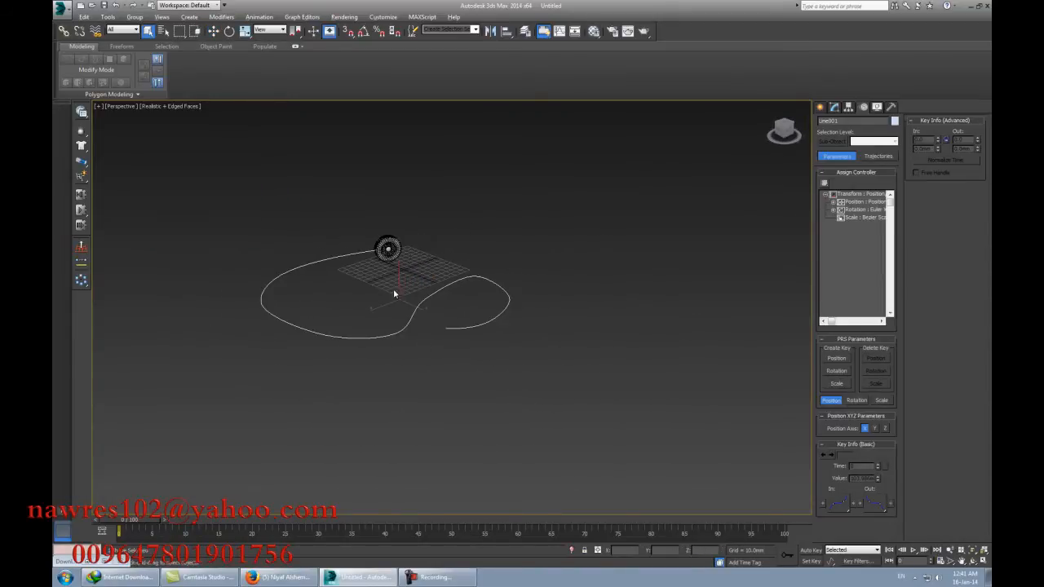
Step: Create a ground plane about 608 by 638 mm covering the spline path, and get ready to move it
{"action": "middle_click_drag", "start_coordinate": [394, 293], "coordinate": [395, 308], "text": "alt"}
{"action": "left_click", "coordinate": [820, 109]}
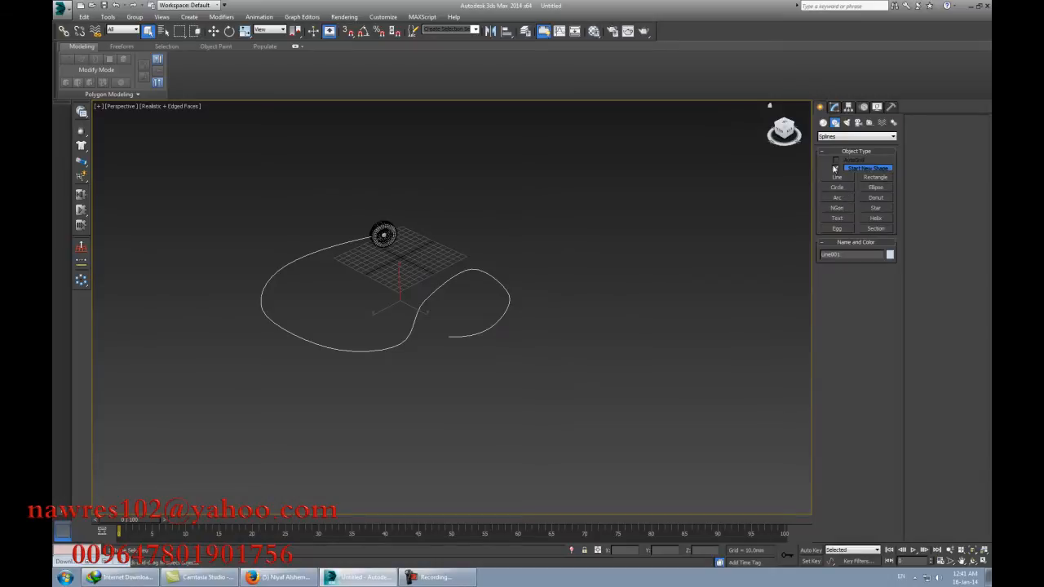
{"action": "left_click", "coordinate": [824, 123]}
{"action": "left_click", "coordinate": [877, 211]}
{"action": "middle_click_drag", "start_coordinate": [670, 278], "coordinate": [664, 305], "text": "alt"}
{"action": "middle_click_drag", "start_coordinate": [585, 288], "coordinate": [610, 294]}
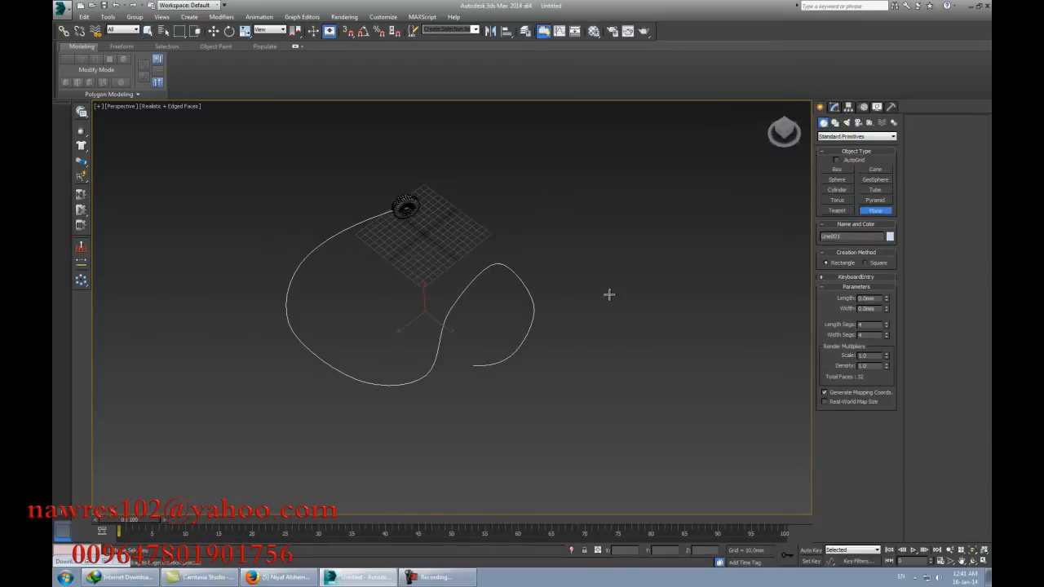
{"action": "scroll", "coordinate": [610, 295], "scroll_direction": "down", "scroll_amount": 2}
{"action": "left_click_drag", "start_coordinate": [539, 160], "coordinate": [552, 527]}
{"action": "right_click", "coordinate": [619, 387]}
{"action": "right_click", "coordinate": [625, 388]}
{"action": "left_click", "coordinate": [641, 399]}
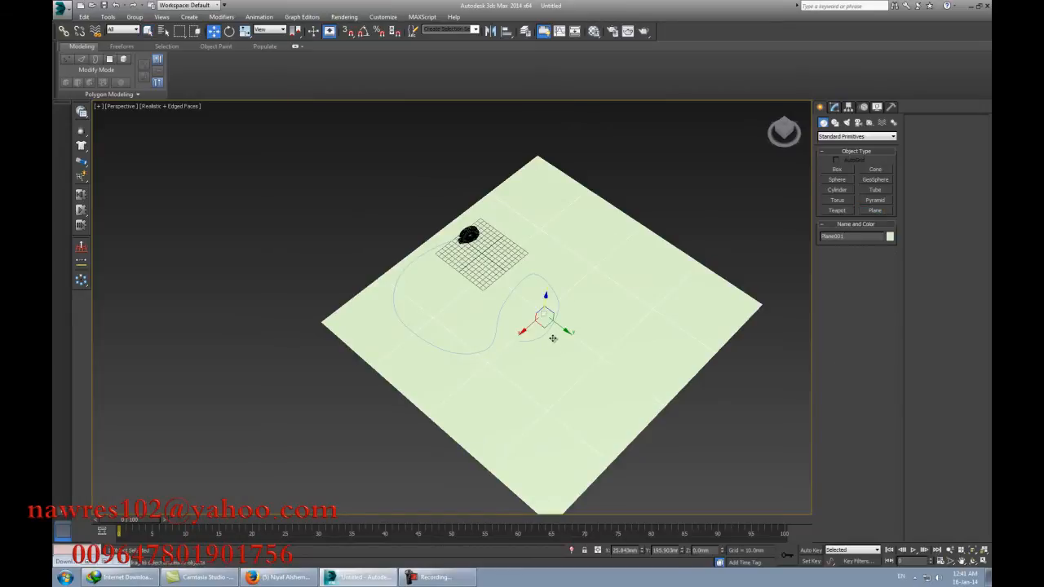
Step: Move the plane so it is centred under the wheel and path, and set its length and width segments to 1
{"action": "left_click_drag", "start_coordinate": [553, 337], "coordinate": [487, 308]}
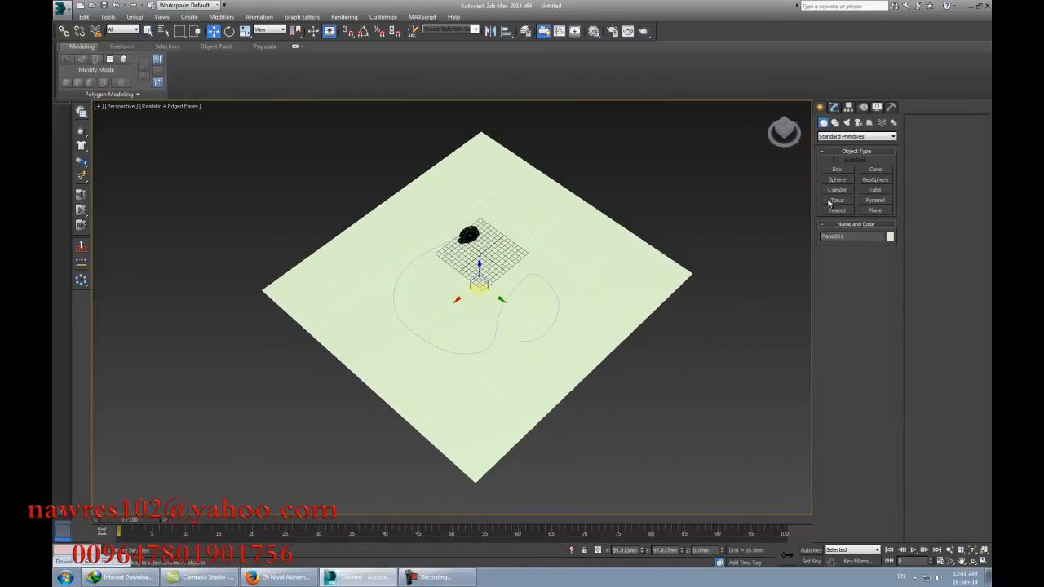
{"action": "left_click", "coordinate": [837, 106]}
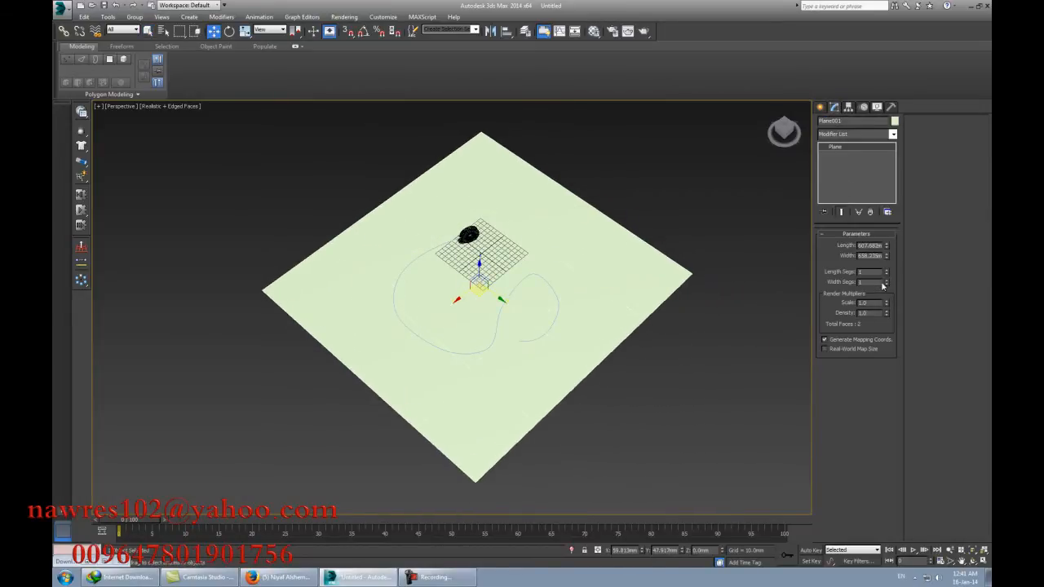
{"action": "left_click", "coordinate": [744, 343]}
{"action": "left_click", "coordinate": [708, 364]}
Step: Hide the ground grid in the Perspective view, keeping the wheel and path in sight over the plane
{"action": "middle_click_drag", "start_coordinate": [670, 376], "coordinate": [620, 384], "text": "alt"}
{"action": "scroll", "coordinate": [620, 383], "scroll_direction": "up", "scroll_amount": 3}
{"action": "key", "text": "g"}
{"action": "middle_click_drag", "start_coordinate": [547, 365], "coordinate": [568, 387]}
{"action": "scroll", "coordinate": [543, 381], "scroll_direction": "up", "scroll_amount": 2}
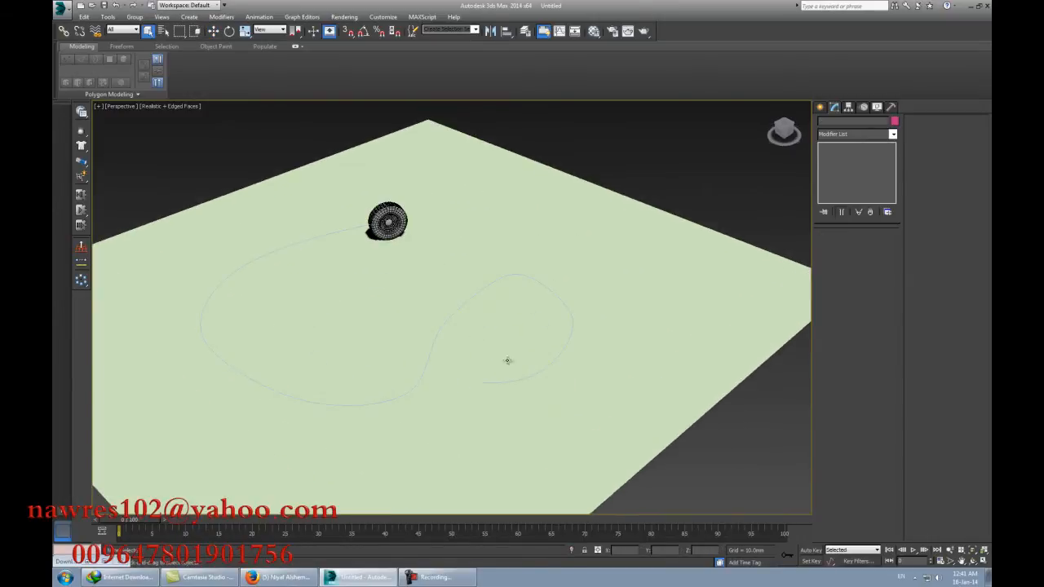
{"action": "mouse_move", "coordinate": [487, 334]}
{"action": "middle_mouse_down", "text": "alt"}
{"action": "mouse_move", "coordinate": [517, 315]}
{"action": "mouse_move", "coordinate": [492, 337]}
{"action": "middle_mouse_up", "text": "alt"}
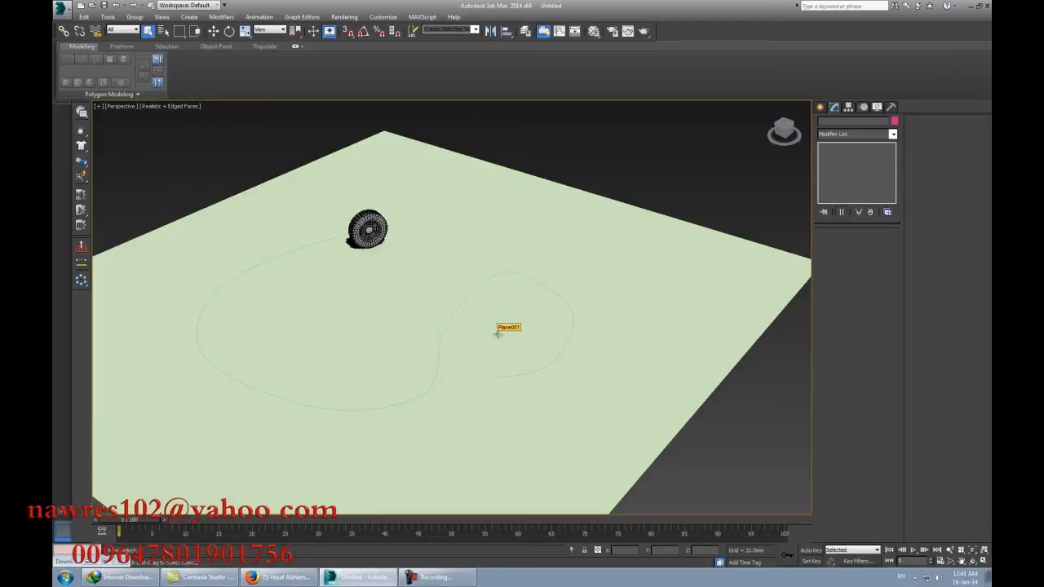
{"action": "middle_click_drag", "start_coordinate": [506, 299], "coordinate": [431, 300], "text": "alt"}
Step: Switch the Perspective view to wireframe display and leave the wheel deselected
{"action": "left_click", "coordinate": [377, 217]}
{"action": "scroll", "coordinate": [489, 329], "scroll_direction": "down", "scroll_amount": 2}
{"action": "key", "text": "F3"}
{"action": "scroll", "coordinate": [431, 300], "scroll_direction": "up", "scroll_amount": 4}
{"action": "scroll", "coordinate": [430, 300], "scroll_direction": "down", "scroll_amount": 2}
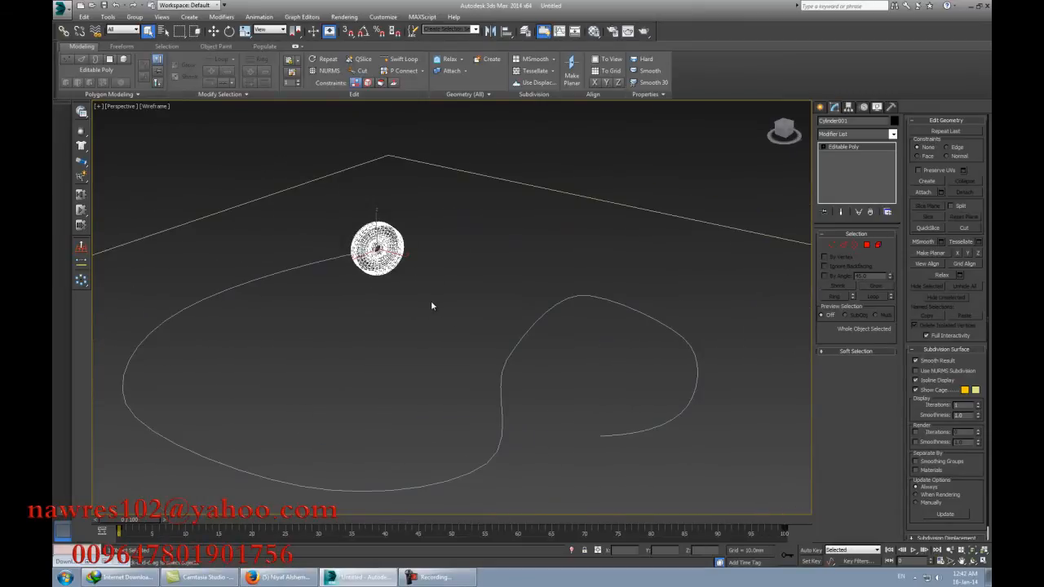
{"action": "left_click", "coordinate": [432, 306]}
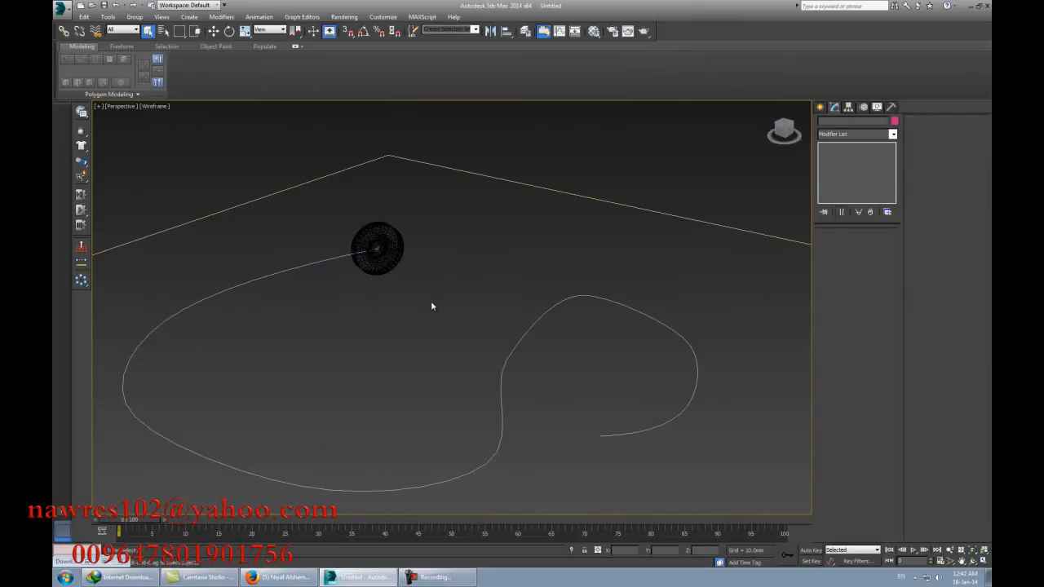
Step: Measure the wheel's dimensions and the path line's length with the Measure utility, ending with the wheel selected
{"action": "left_click", "coordinate": [395, 241]}
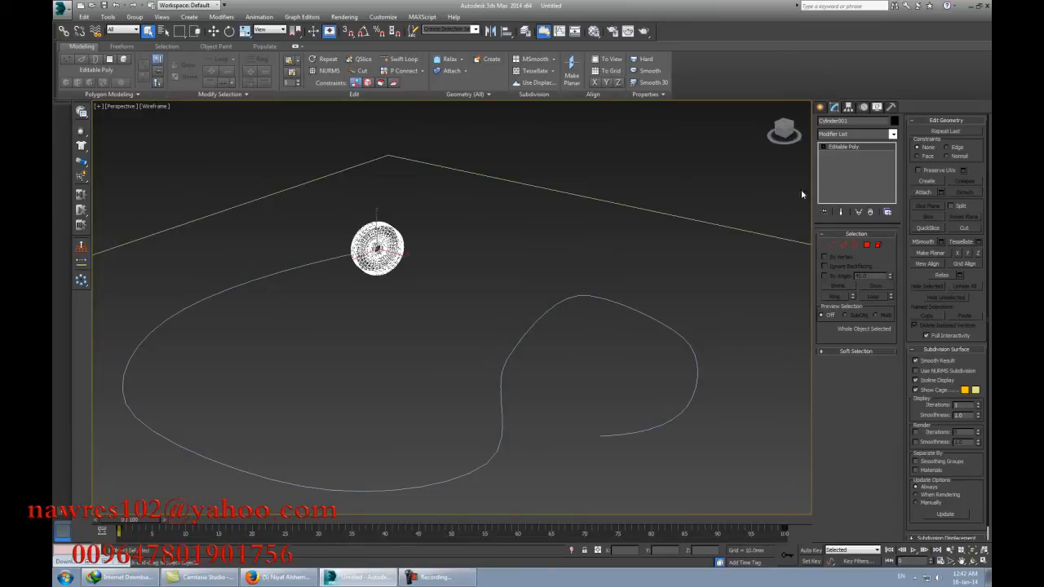
{"action": "left_click", "coordinate": [891, 107]}
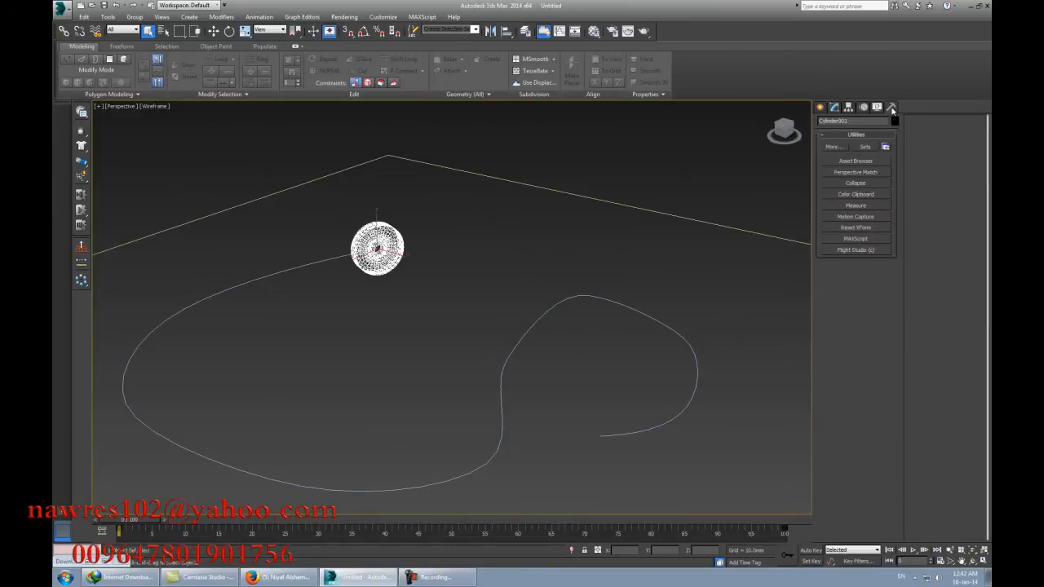
{"action": "left_click", "coordinate": [867, 207]}
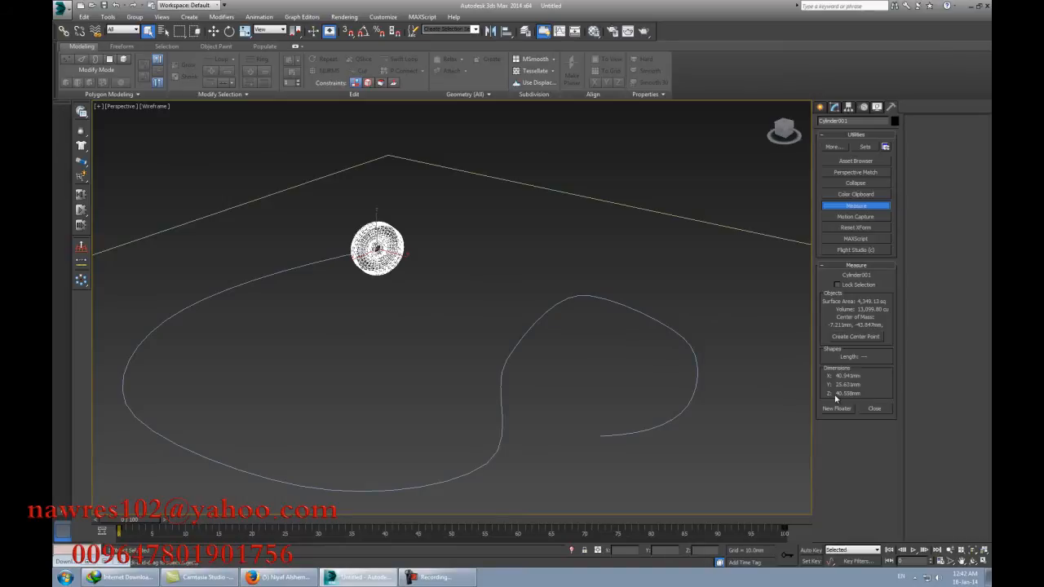
{"action": "left_click", "coordinate": [530, 329]}
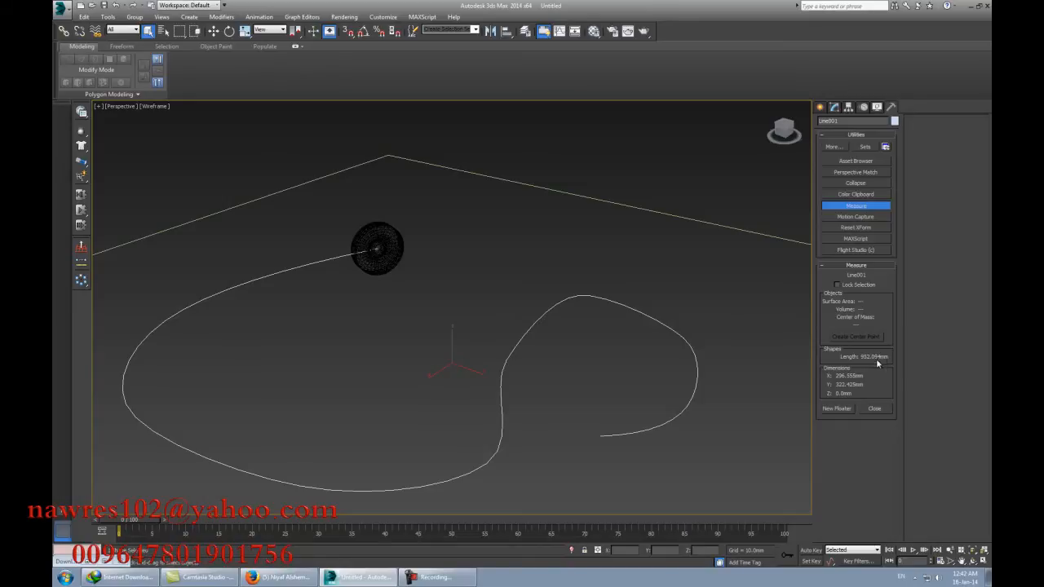
{"action": "left_click", "coordinate": [381, 230]}
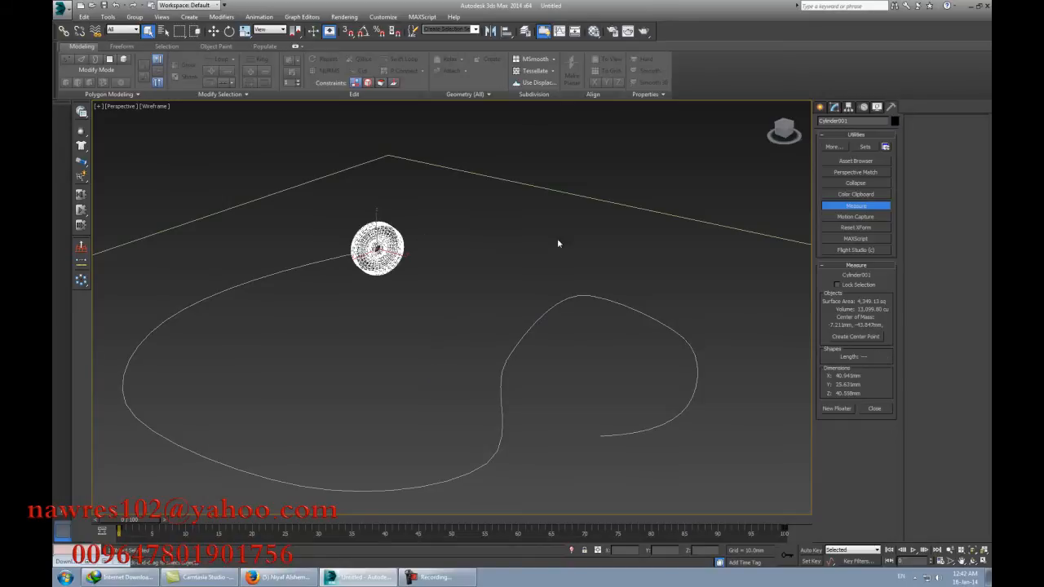
Step: Play the wheel's path animation to examine how its % Along Path value changes, return to frame 0 and deselect the wheel
{"action": "left_click", "coordinate": [864, 107]}
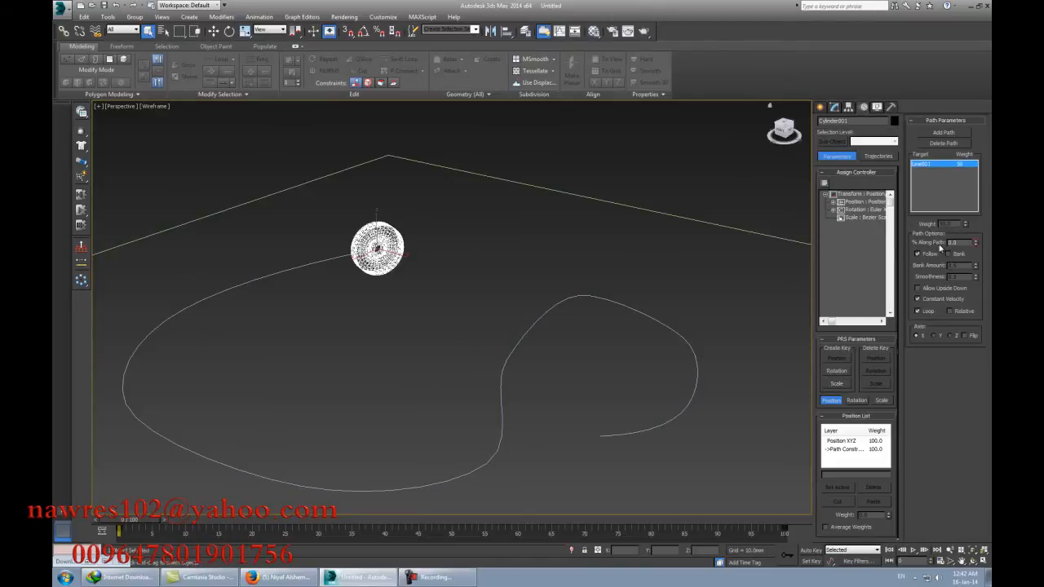
{"action": "left_click_drag", "start_coordinate": [171, 518], "coordinate": [759, 521]}
{"action": "key", "text": "q"}
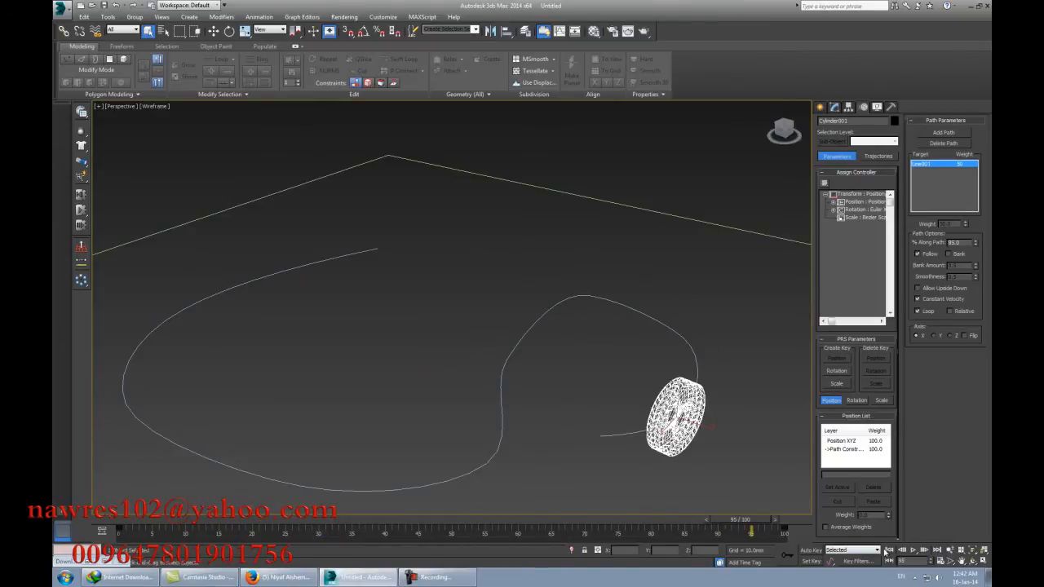
{"action": "left_click", "coordinate": [888, 551]}
{"action": "left_click", "coordinate": [913, 550]}
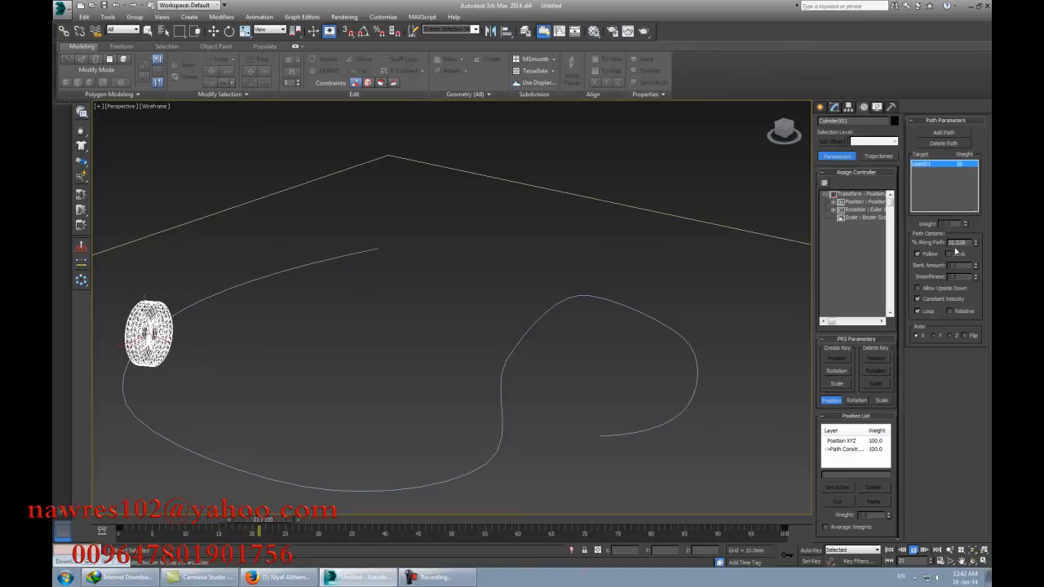
{"action": "left_click", "coordinate": [913, 550]}
{"action": "left_click", "coordinate": [888, 551]}
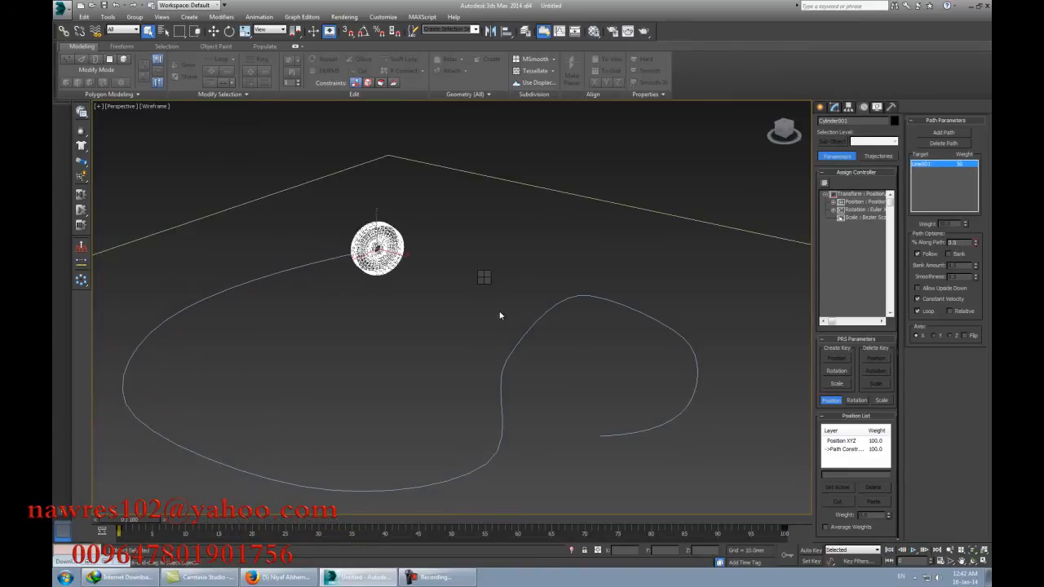
{"action": "left_click", "coordinate": [462, 305]}
Step: Open Paint, enlarge the blank canvas, and choose the Pencil with a thicker line size
{"action": "left_click", "coordinate": [65, 578]}
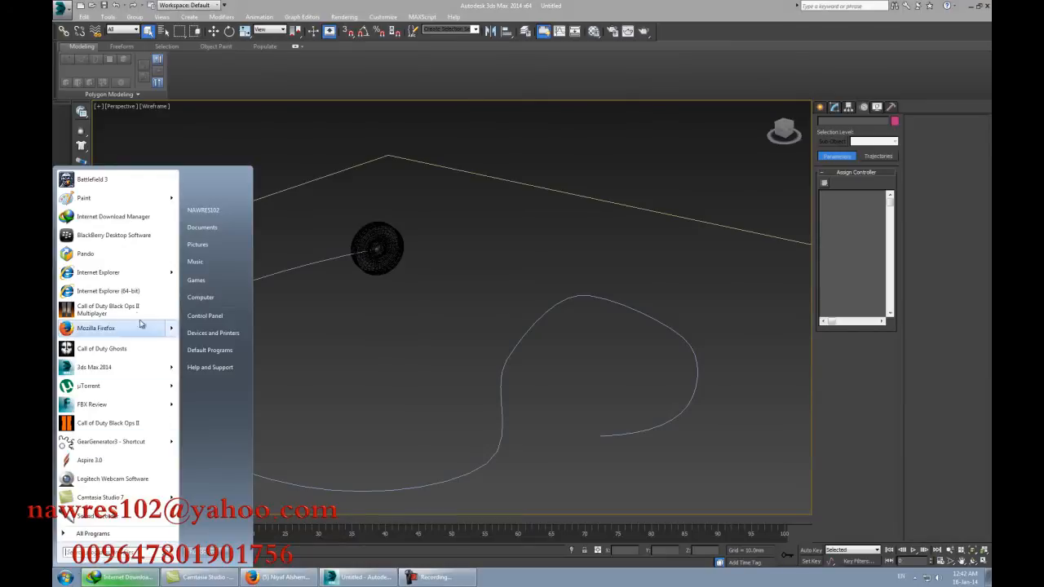
{"action": "left_click", "coordinate": [88, 198]}
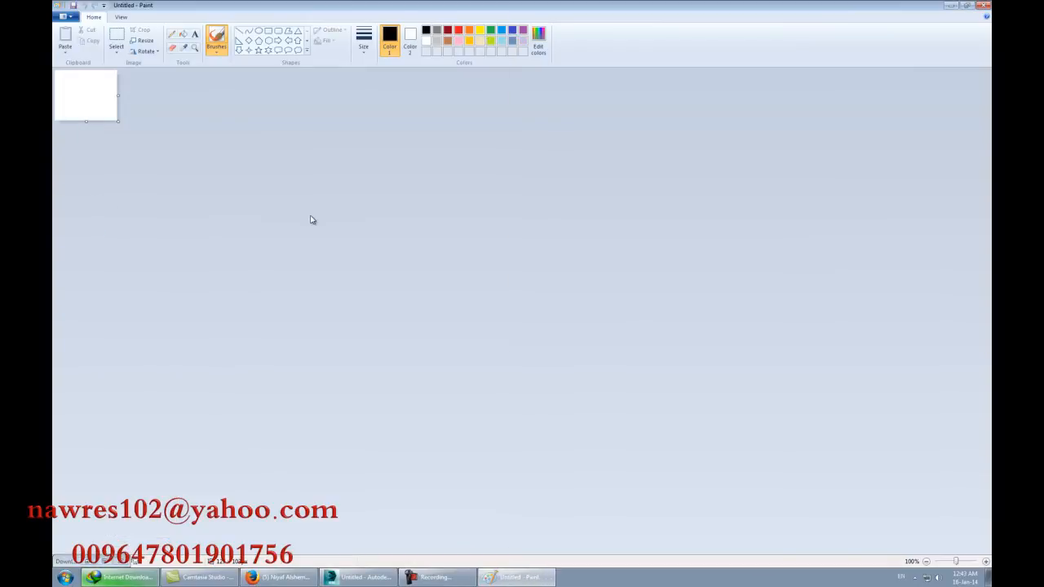
{"action": "mouse_move", "coordinate": [119, 121]}
{"action": "left_mouse_down"}
{"action": "mouse_move", "coordinate": [291, 299]}
{"action": "mouse_move", "coordinate": [319, 310]}
{"action": "left_mouse_up"}
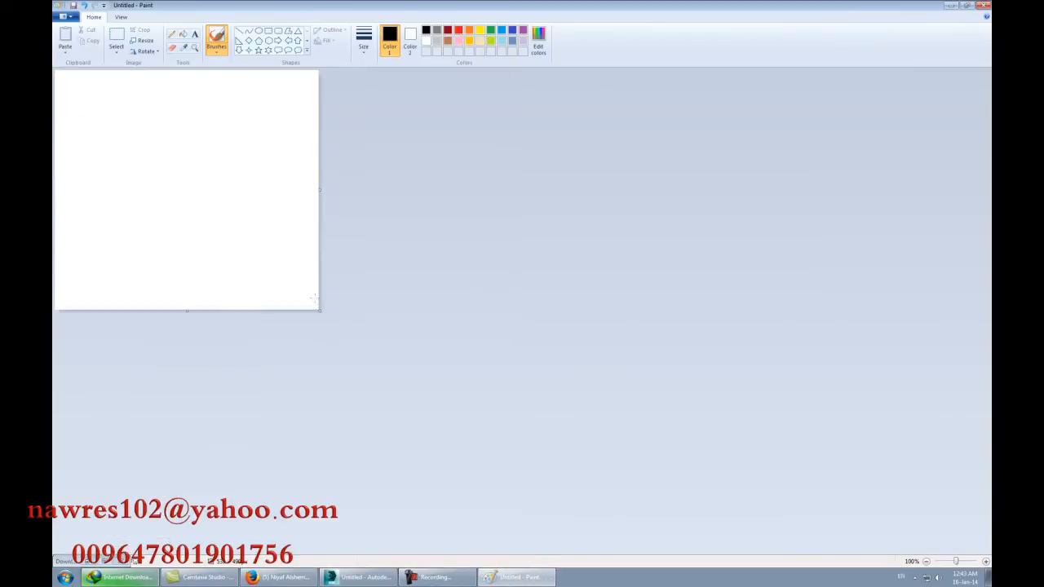
{"action": "left_click", "coordinate": [172, 33]}
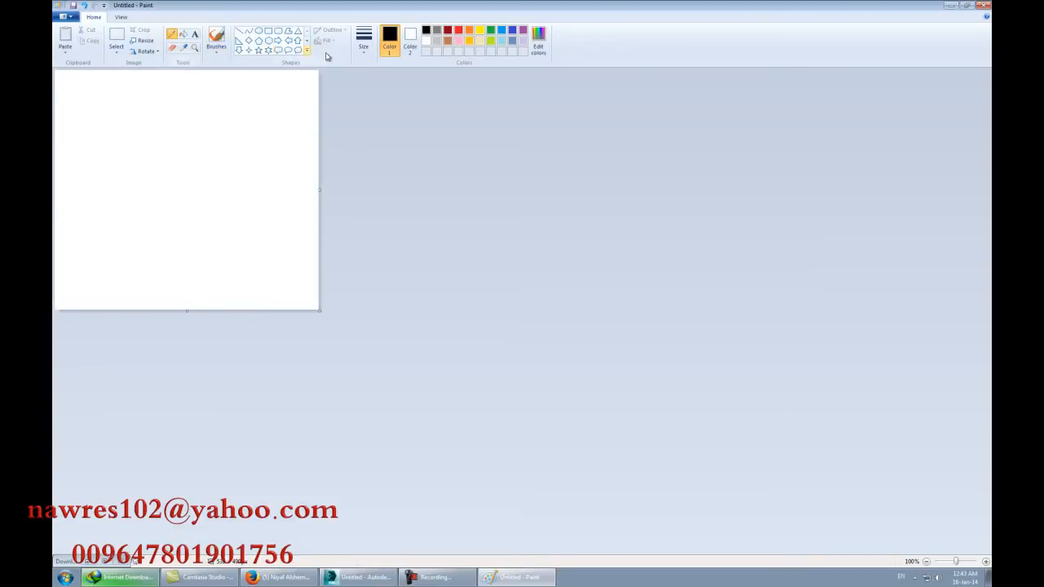
{"action": "left_click", "coordinate": [365, 51]}
{"action": "left_click", "coordinate": [386, 127]}
Step: Handwrite the formula's numerator "طول المسار × %" (path length × %) across the upper part of the canvas
{"action": "mouse_move", "coordinate": [267, 111]}
{"action": "left_mouse_down"}
{"action": "mouse_move", "coordinate": [283, 104]}
{"action": "mouse_move", "coordinate": [254, 107]}
{"action": "mouse_move", "coordinate": [248, 127]}
{"action": "left_mouse_up"}
{"action": "mouse_move", "coordinate": [259, 91]}
{"action": "left_mouse_down"}
{"action": "mouse_move", "coordinate": [265, 111]}
{"action": "mouse_move", "coordinate": [213, 123]}
{"action": "left_mouse_up"}
{"action": "mouse_move", "coordinate": [193, 88]}
{"action": "left_mouse_down"}
{"action": "mouse_move", "coordinate": [197, 116]}
{"action": "mouse_move", "coordinate": [144, 137]}
{"action": "mouse_move", "coordinate": [156, 135]}
{"action": "left_mouse_up"}
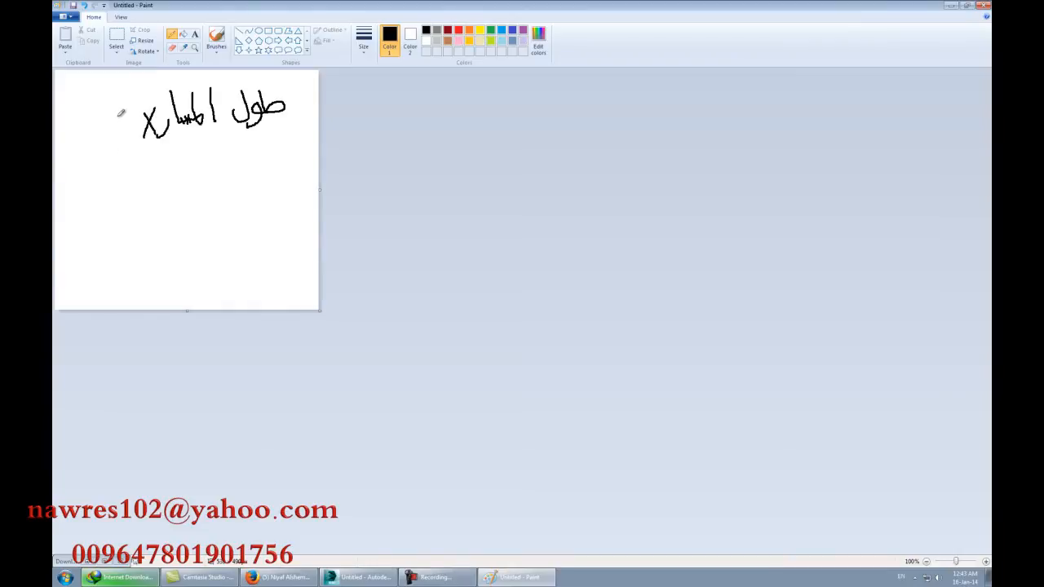
{"action": "mouse_move", "coordinate": [113, 104]}
{"action": "left_mouse_down"}
{"action": "mouse_move", "coordinate": [92, 139]}
{"action": "mouse_move", "coordinate": [87, 109]}
{"action": "mouse_move", "coordinate": [111, 133]}
{"action": "mouse_move", "coordinate": [118, 121]}
{"action": "left_mouse_up"}
Step: Draw a fraction line under the numerator and handwrite the denominator "نصف قطر الاطار" (wheel radius) below it
{"action": "left_click_drag", "start_coordinate": [66, 165], "coordinate": [296, 154]}
{"action": "mouse_move", "coordinate": [229, 185]}
{"action": "left_mouse_down"}
{"action": "mouse_move", "coordinate": [154, 203]}
{"action": "mouse_move", "coordinate": [134, 183]}
{"action": "mouse_move", "coordinate": [96, 219]}
{"action": "left_mouse_up"}
{"action": "left_click", "coordinate": [214, 175]}
{"action": "left_click", "coordinate": [186, 176]}
{"action": "left_click", "coordinate": [130, 178]}
{"action": "left_click", "coordinate": [137, 173]}
{"action": "left_click_drag", "start_coordinate": [110, 183], "coordinate": [112, 195]}
{"action": "left_click_drag", "start_coordinate": [214, 214], "coordinate": [207, 234]}
{"action": "mouse_move", "coordinate": [185, 216]}
{"action": "left_mouse_down"}
{"action": "mouse_move", "coordinate": [179, 239]}
{"action": "mouse_move", "coordinate": [161, 223]}
{"action": "mouse_move", "coordinate": [128, 229]}
{"action": "mouse_move", "coordinate": [143, 239]}
{"action": "left_mouse_up"}
{"action": "left_click_drag", "start_coordinate": [127, 237], "coordinate": [99, 262]}
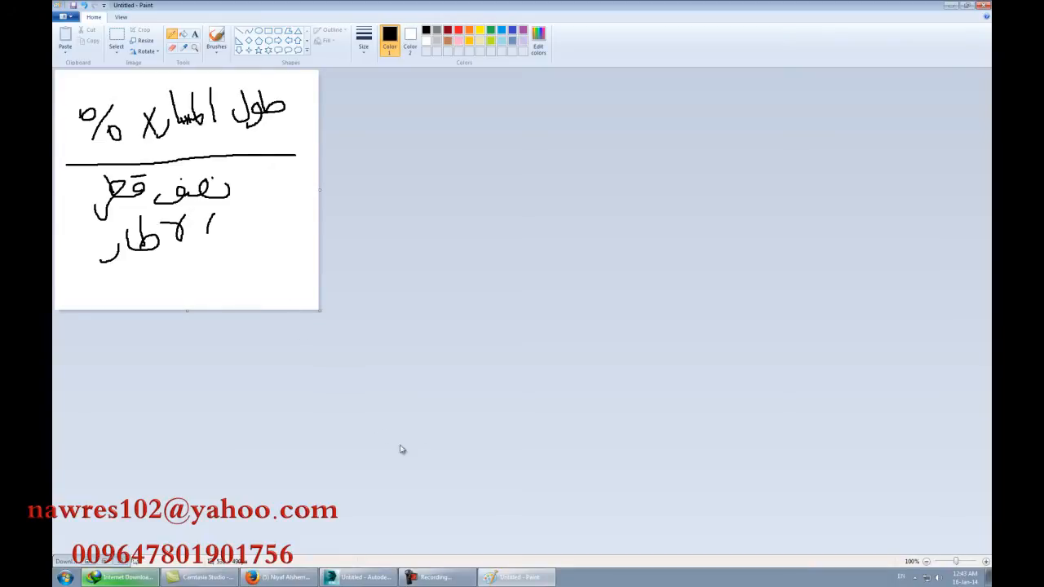
Step: Switch back to 3ds Max and assign a Float Expression controller to the wheel's Y Rotation, keeping the animation at frame 0
{"action": "left_click", "coordinate": [515, 577]}
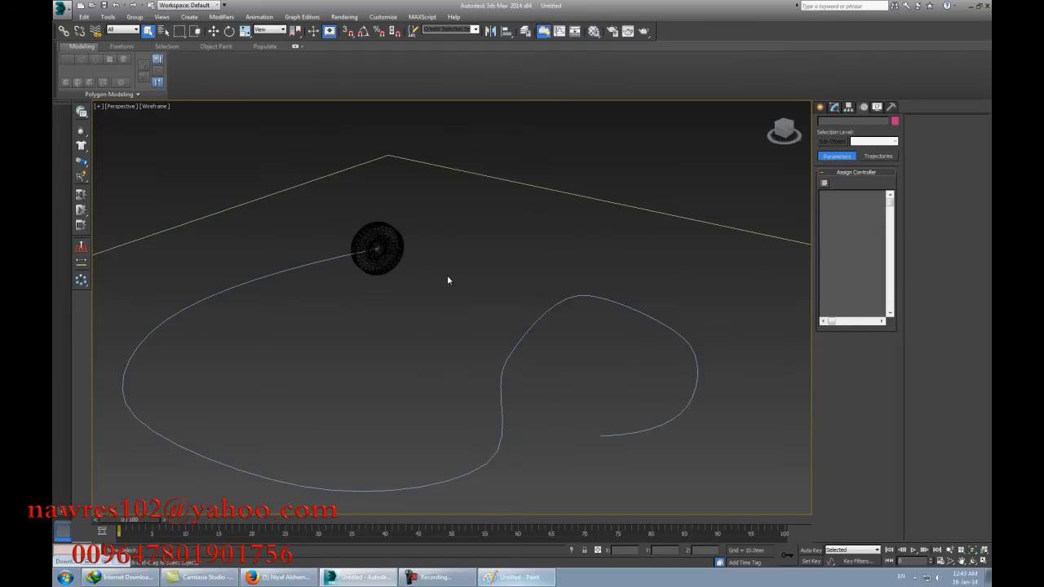
{"action": "left_click", "coordinate": [393, 263]}
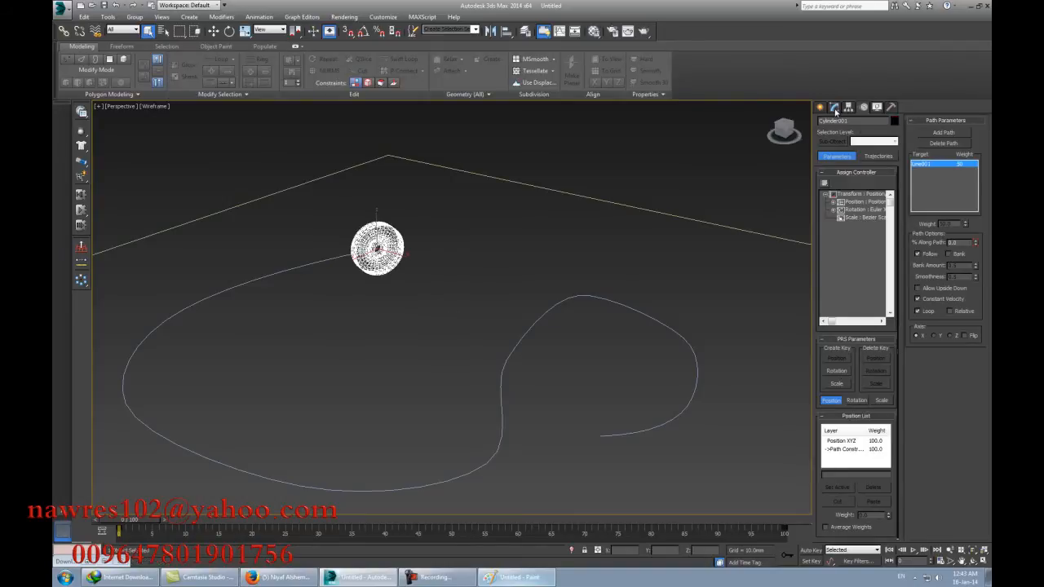
{"action": "left_click", "coordinate": [834, 106]}
{"action": "left_click", "coordinate": [863, 108]}
{"action": "left_click", "coordinate": [834, 210]}
{"action": "left_click", "coordinate": [863, 225]}
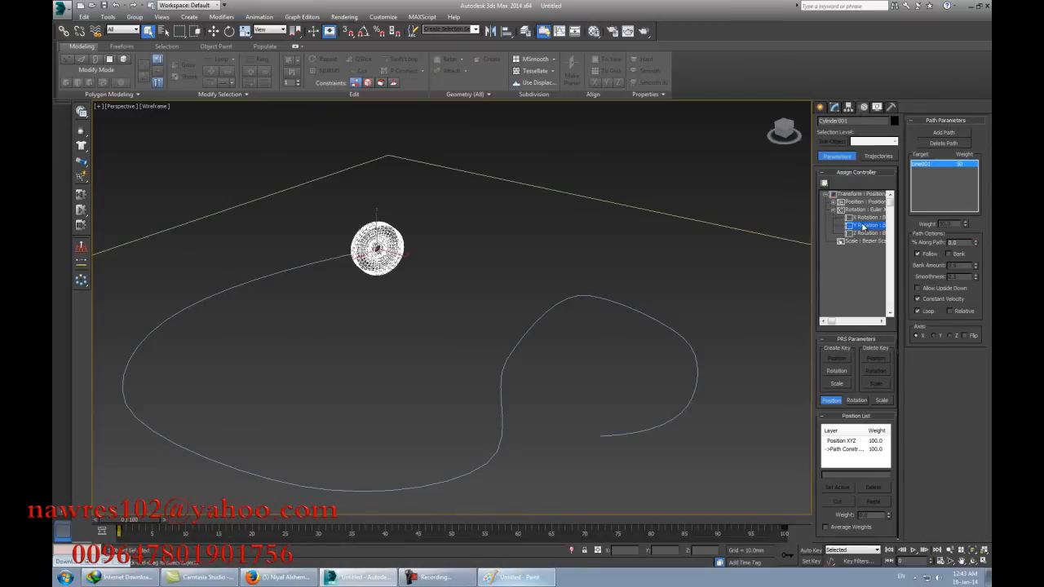
{"action": "middle_click_drag", "start_coordinate": [427, 293], "coordinate": [490, 252], "text": "alt"}
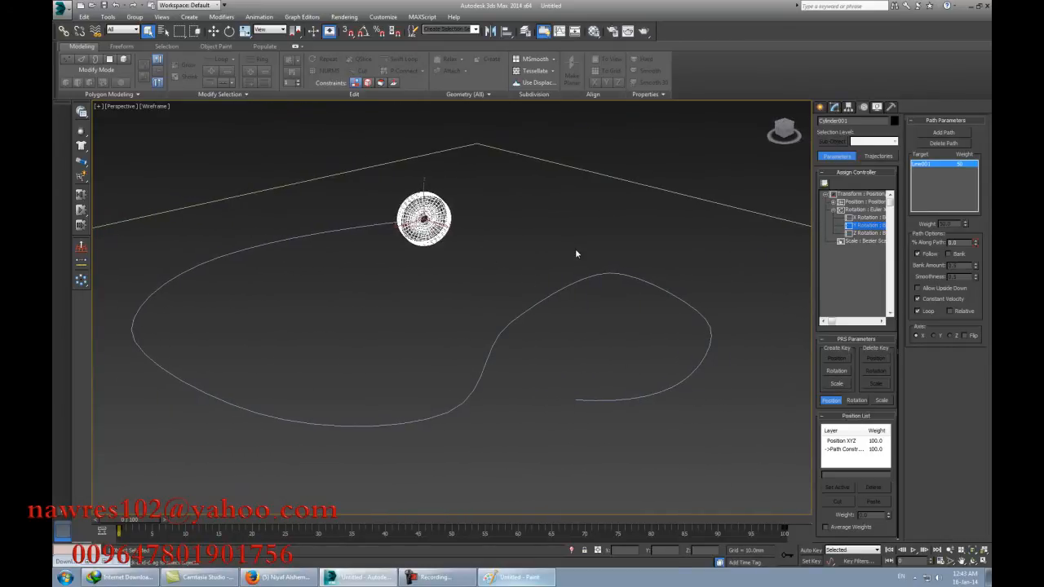
{"action": "left_click", "coordinate": [825, 184]}
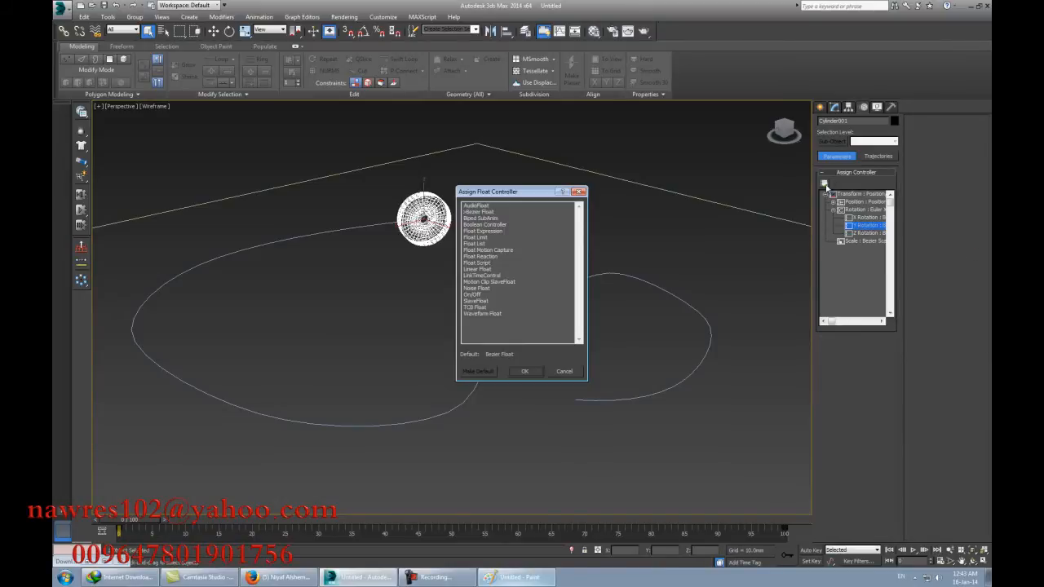
{"action": "left_click", "coordinate": [475, 232]}
{"action": "left_click", "coordinate": [527, 372]}
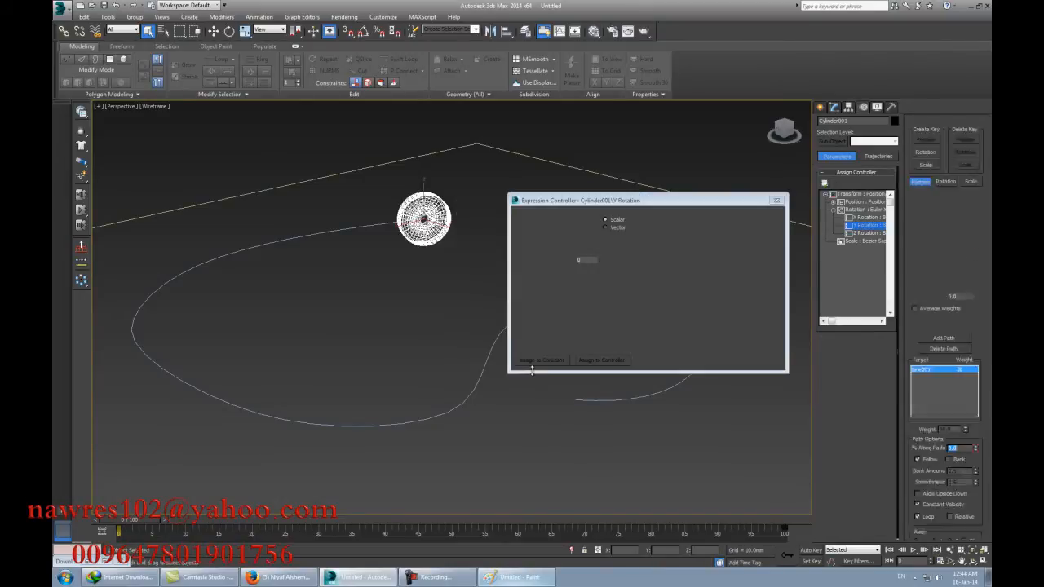
{"action": "left_click_drag", "start_coordinate": [681, 206], "coordinate": [663, 193]}
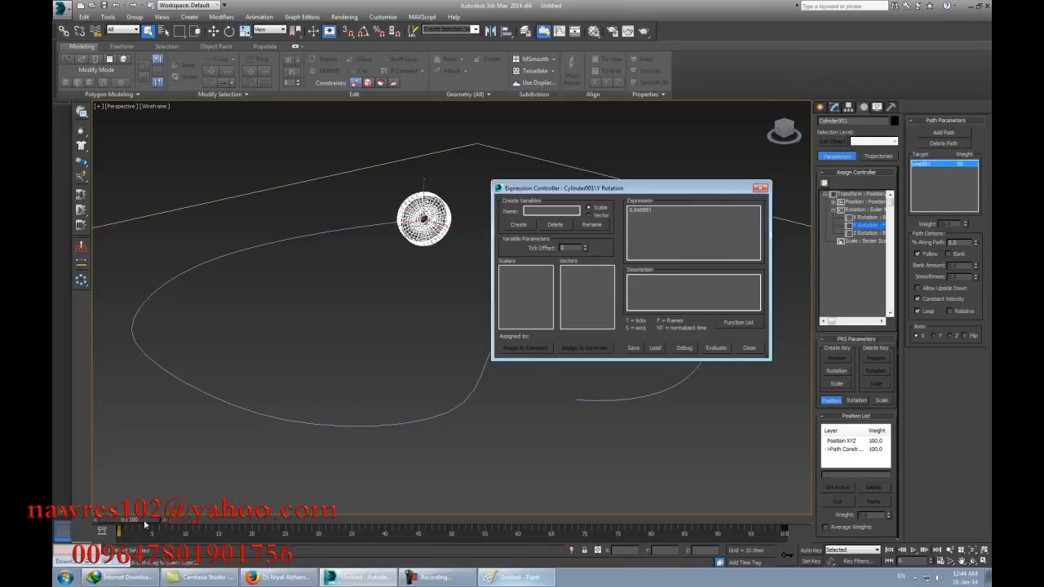
{"action": "mouse_move", "coordinate": [144, 525]}
{"action": "left_mouse_down"}
{"action": "mouse_move", "coordinate": [536, 521]}
{"action": "mouse_move", "coordinate": [130, 521]}
{"action": "left_mouse_up"}
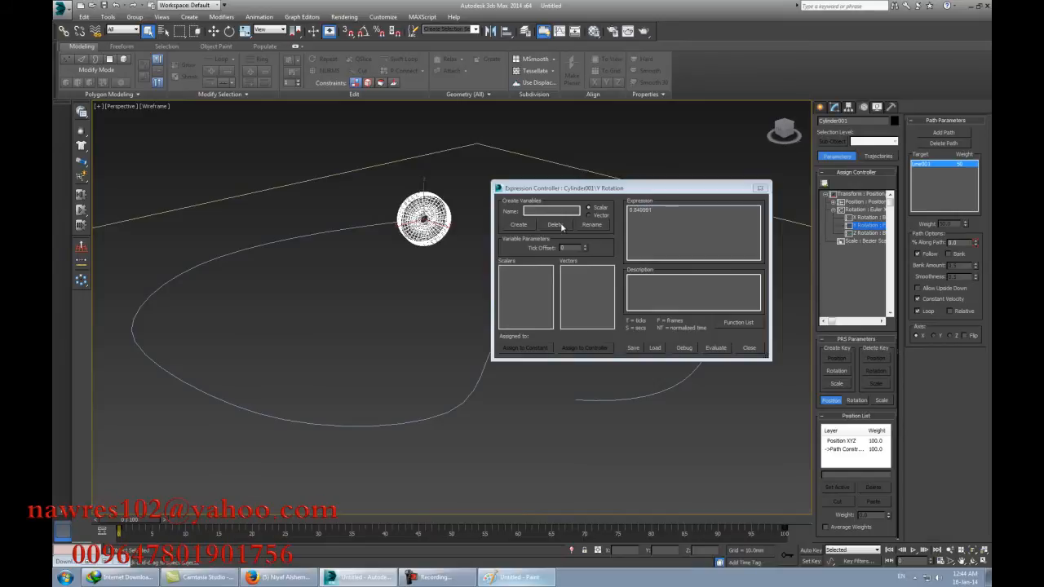
Step: Create a scalar variable R in the Y Rotation expression and assign it the constant 20
{"action": "left_click_drag", "start_coordinate": [586, 190], "coordinate": [577, 224]}
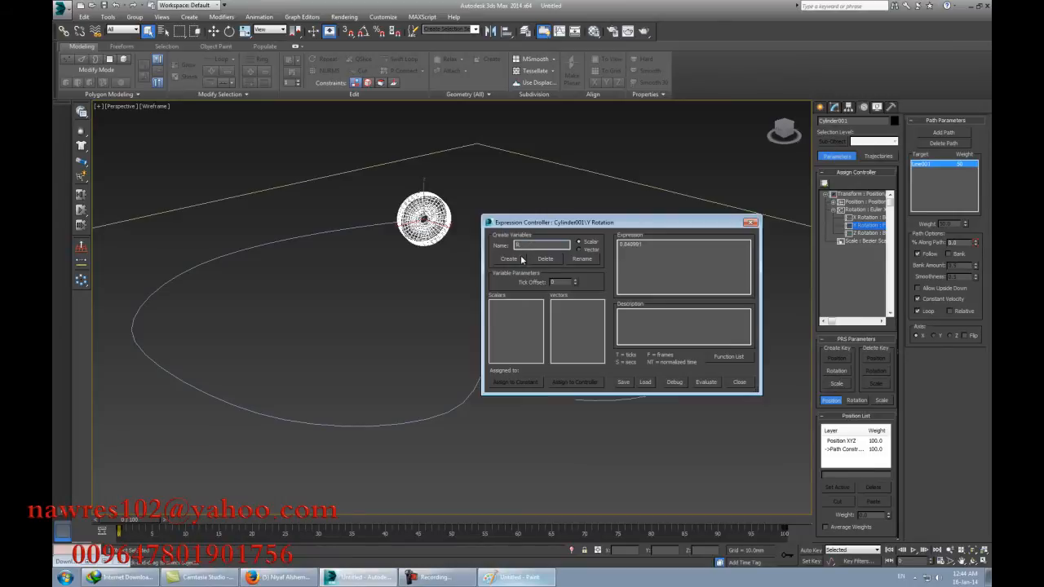
{"action": "left_click", "coordinate": [522, 258]}
{"action": "left_click", "coordinate": [515, 382]}
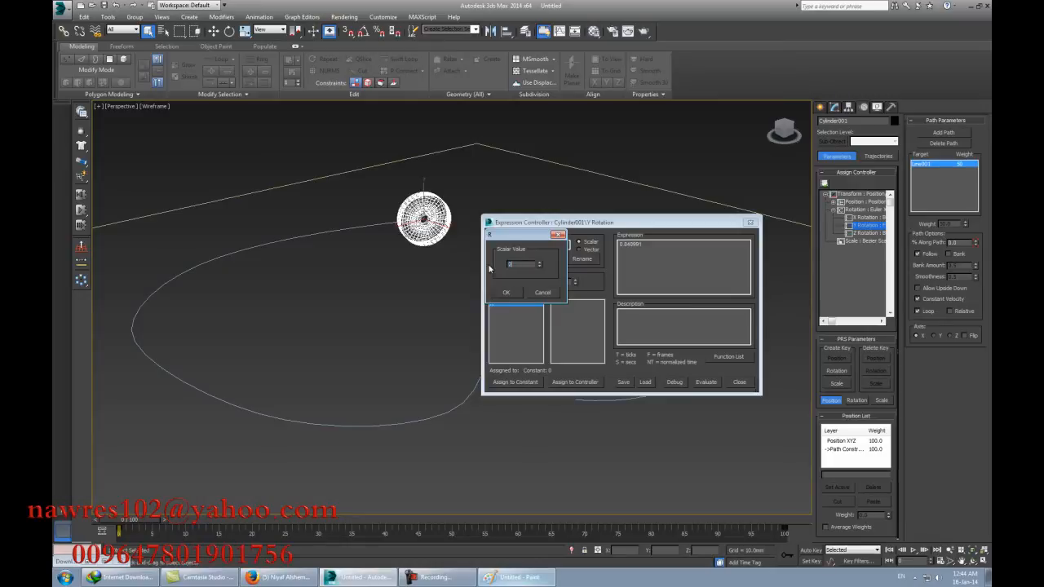
{"action": "type", "text": "20"}
{"action": "left_click", "coordinate": [506, 292]}
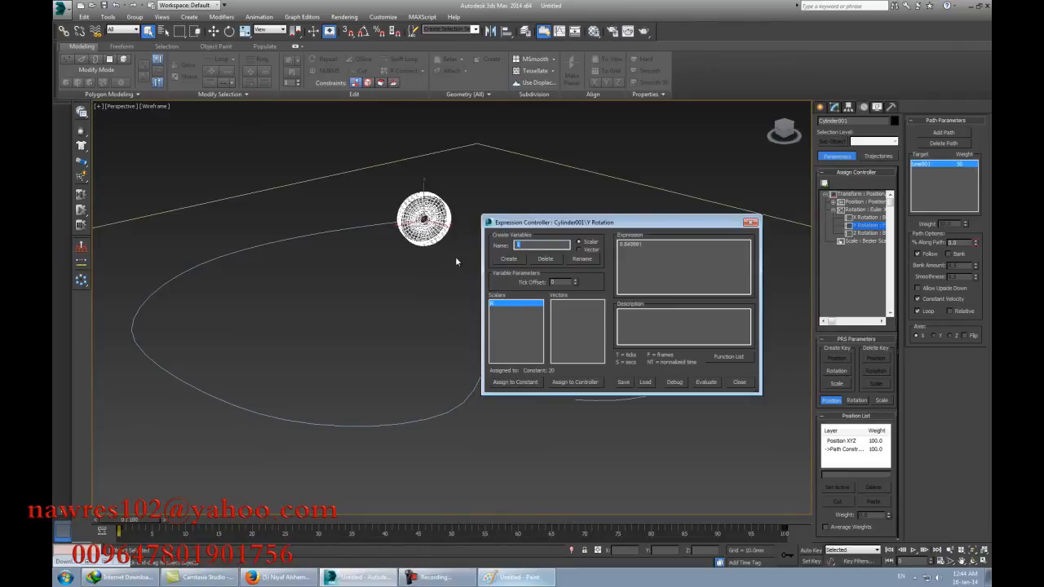
Step: Create a scalar variable L, measure the path line's length, and assign L the constant 952.094
{"action": "left_click", "coordinate": [891, 109]}
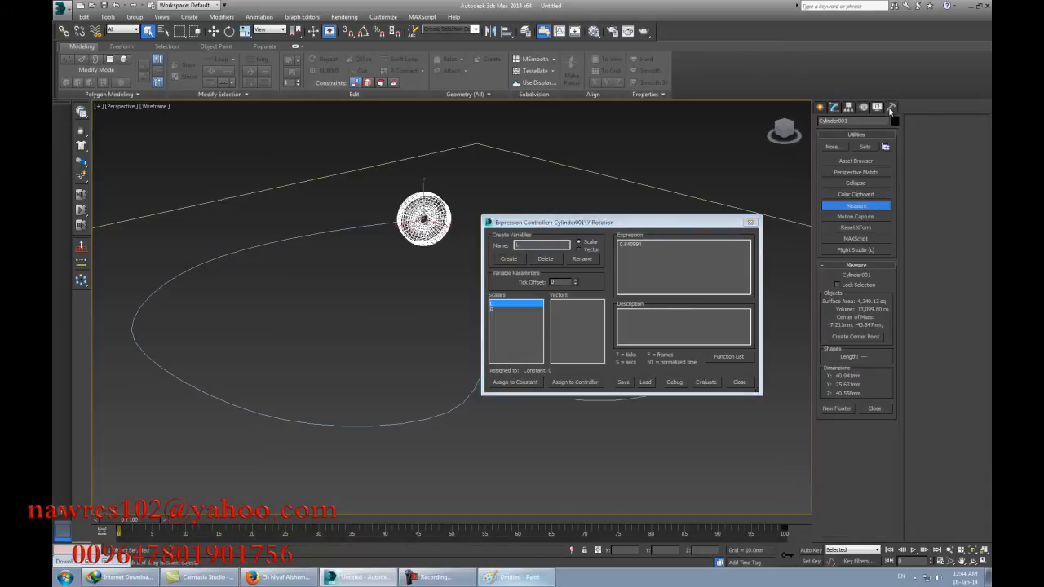
{"action": "left_click", "coordinate": [468, 398]}
{"action": "left_click", "coordinate": [519, 384]}
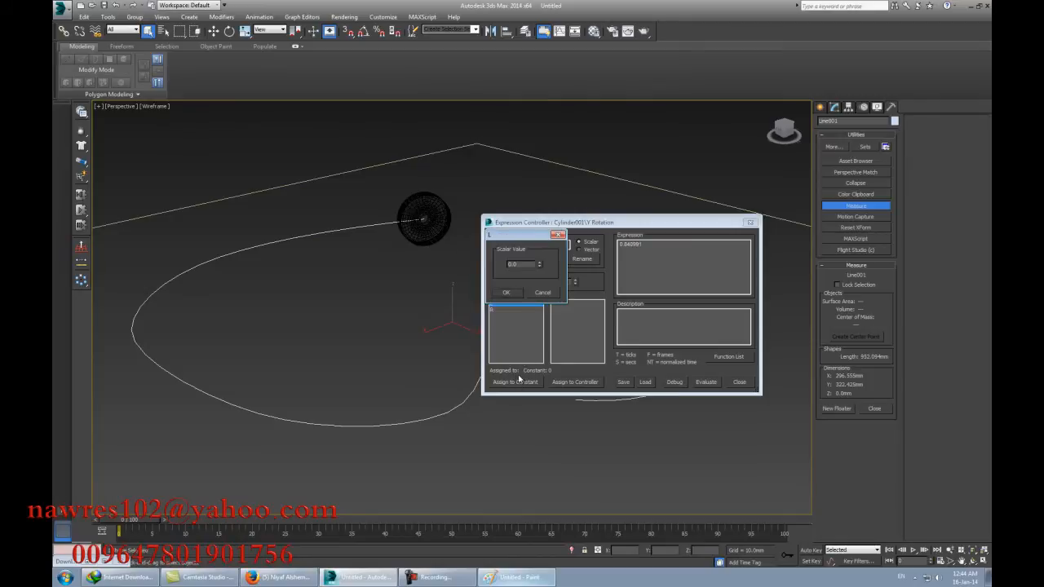
{"action": "left_click_drag", "start_coordinate": [535, 241], "coordinate": [491, 285]}
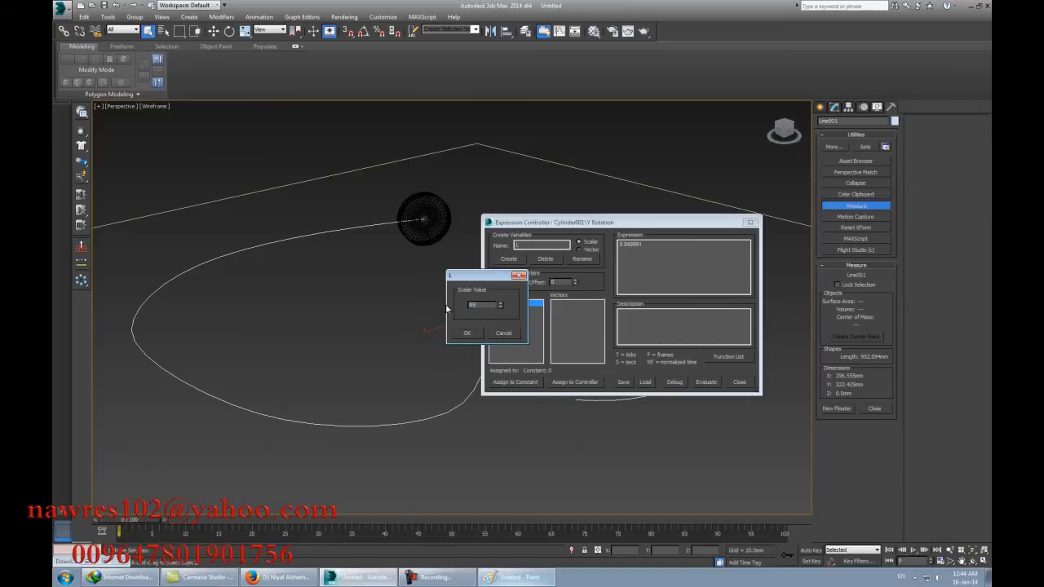
{"action": "type", "text": ".094"}
{"action": "left_click", "coordinate": [468, 333]}
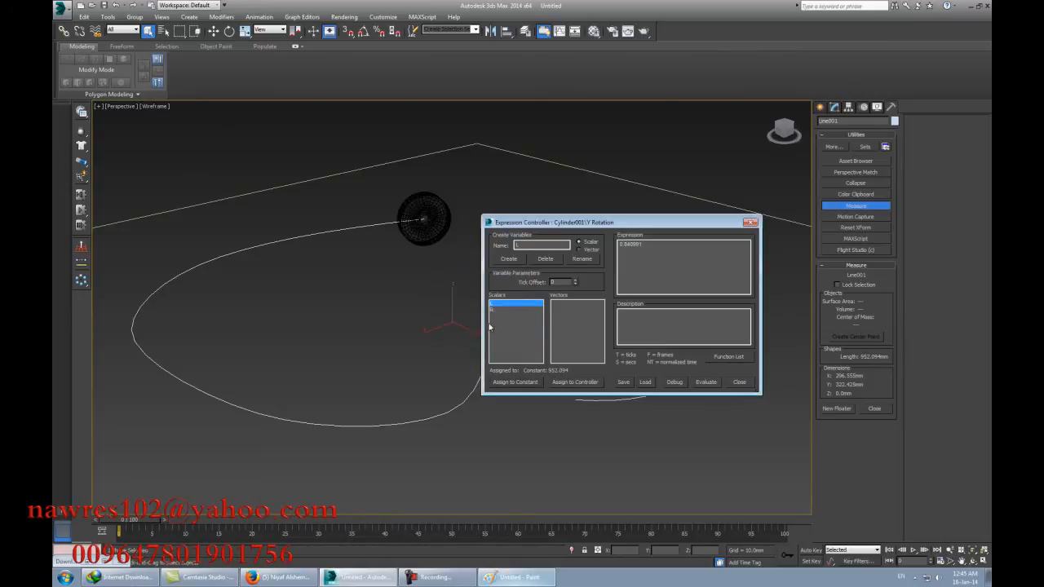
Step: Create a scalar variable P and assign it to the Percent track of the wheel's Path Constraint
{"action": "middle_click_drag", "start_coordinate": [419, 300], "coordinate": [389, 308], "text": "alt"}
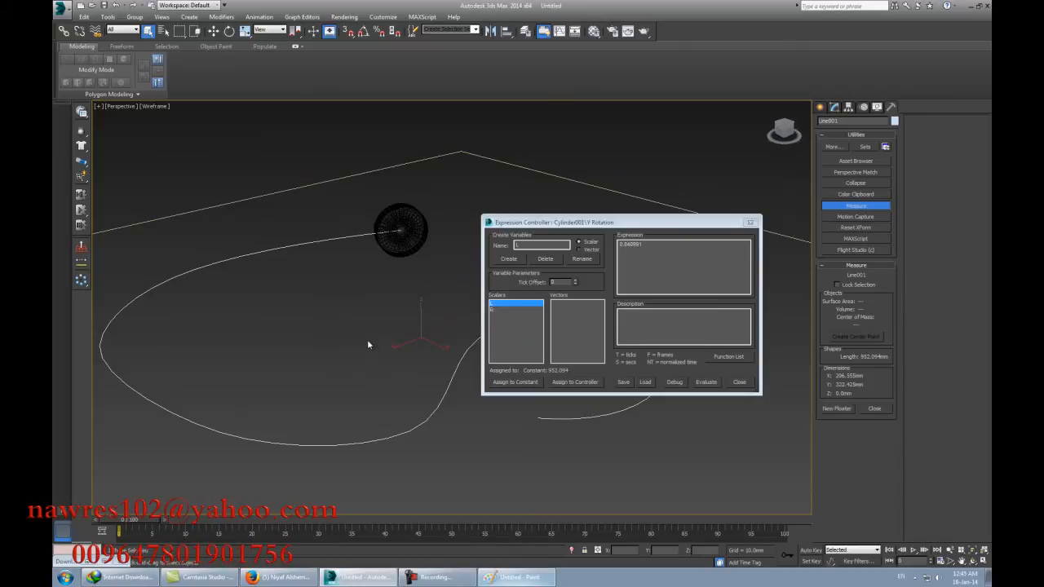
{"action": "double_click", "coordinate": [513, 244]}
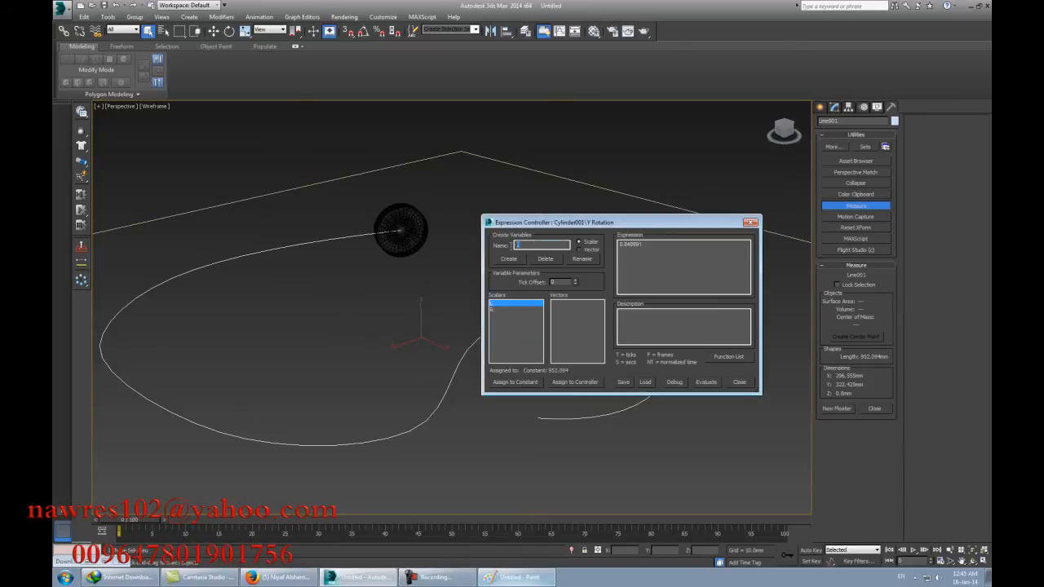
{"action": "left_click", "coordinate": [509, 259]}
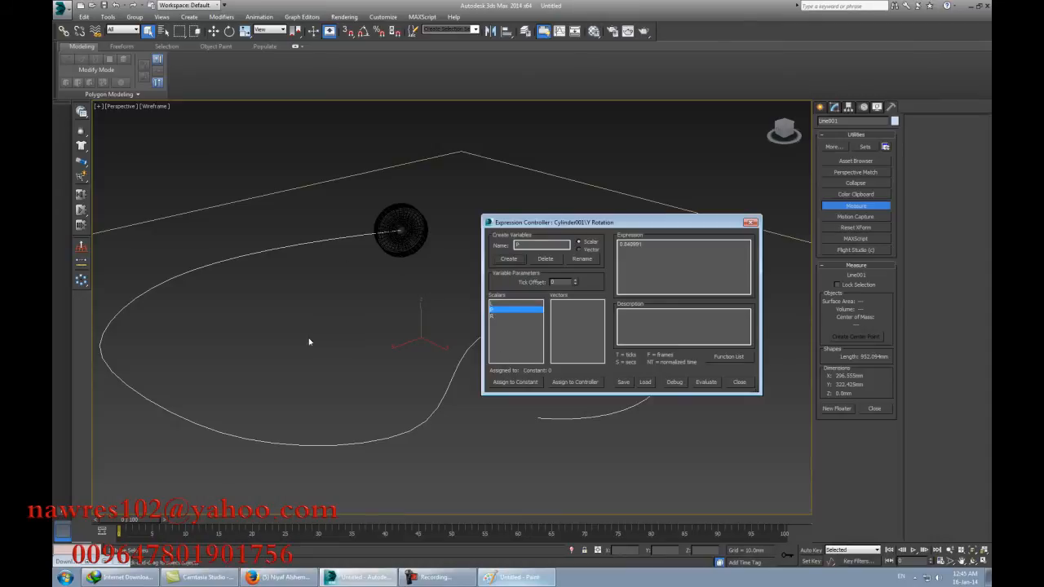
{"action": "left_click", "coordinate": [575, 382]}
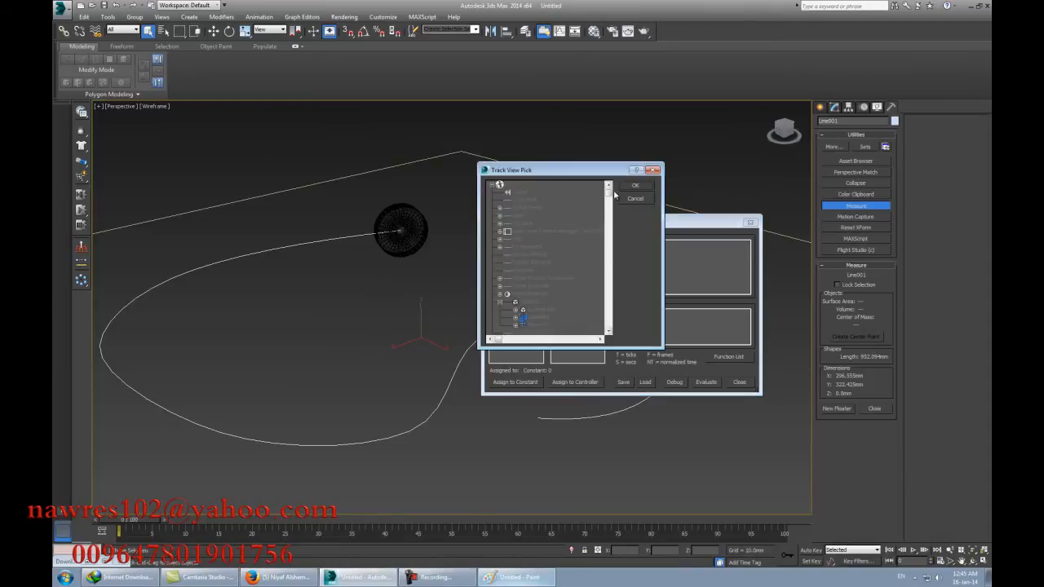
{"action": "left_click_drag", "start_coordinate": [612, 213], "coordinate": [613, 237]}
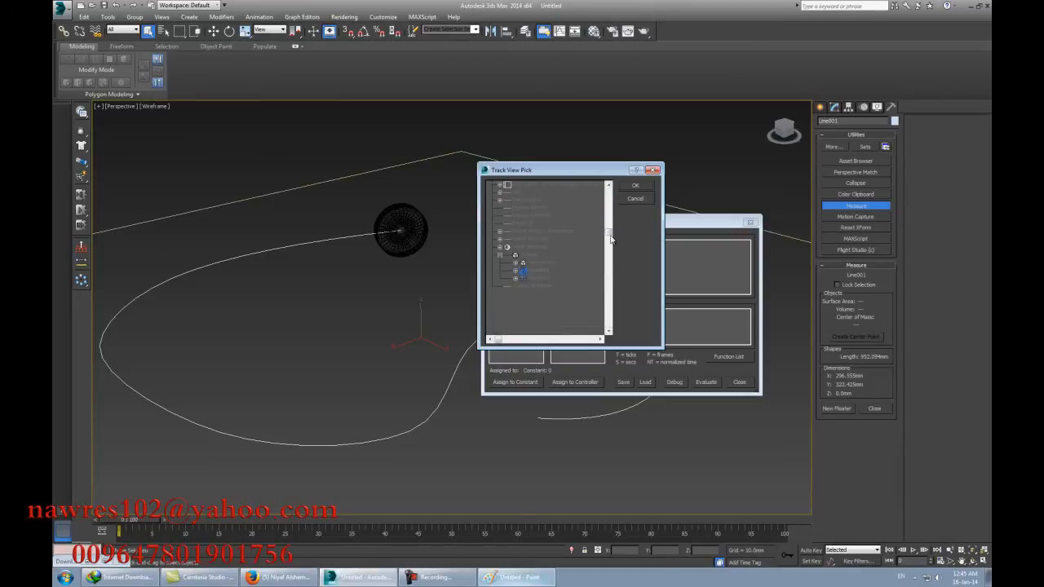
{"action": "left_click", "coordinate": [515, 263]}
{"action": "left_click", "coordinate": [524, 272]}
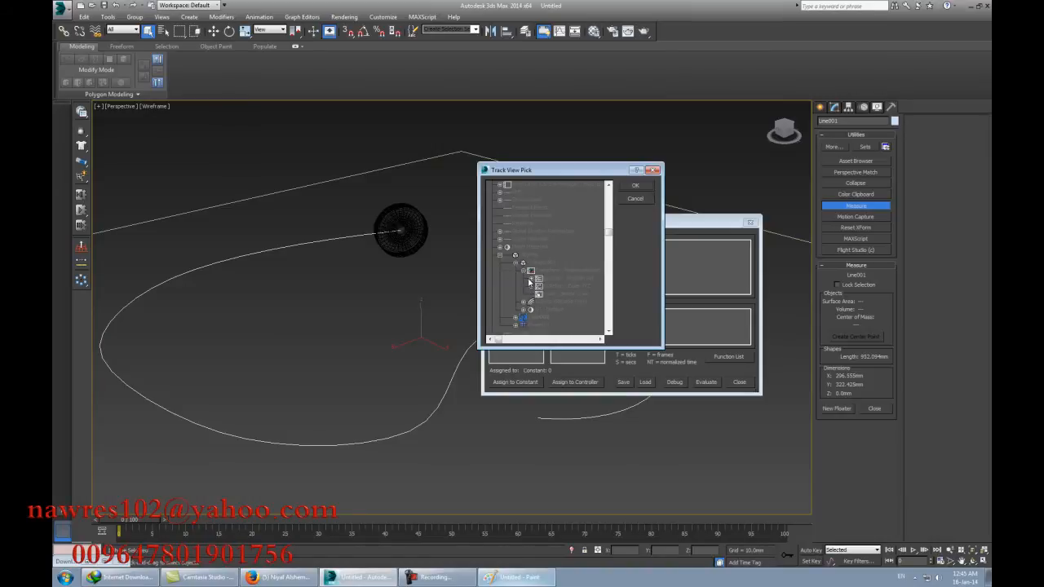
{"action": "left_click", "coordinate": [530, 279]}
{"action": "left_click", "coordinate": [539, 294]}
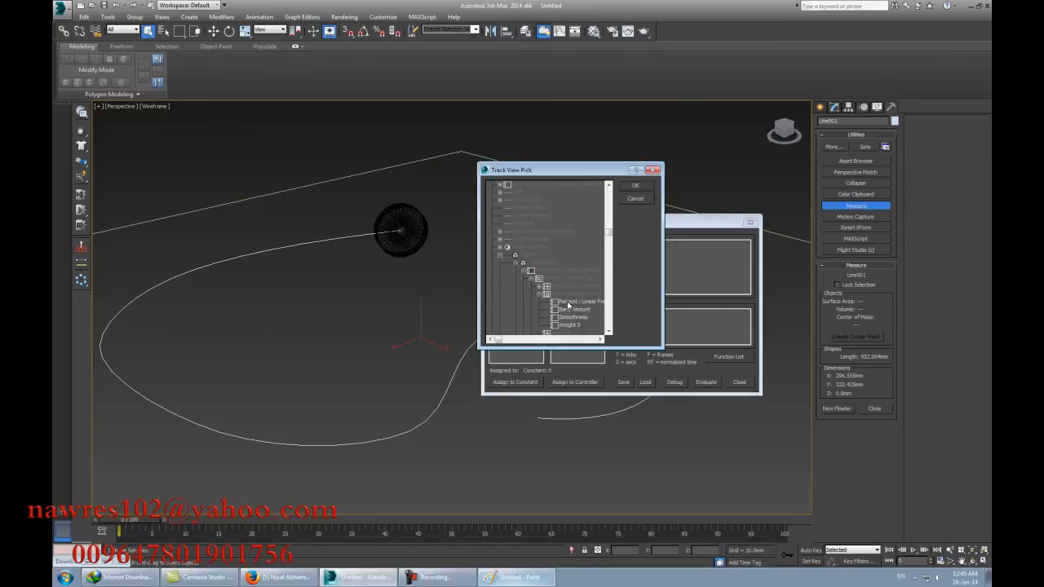
{"action": "left_click", "coordinate": [569, 301]}
{"action": "left_click", "coordinate": [636, 186]}
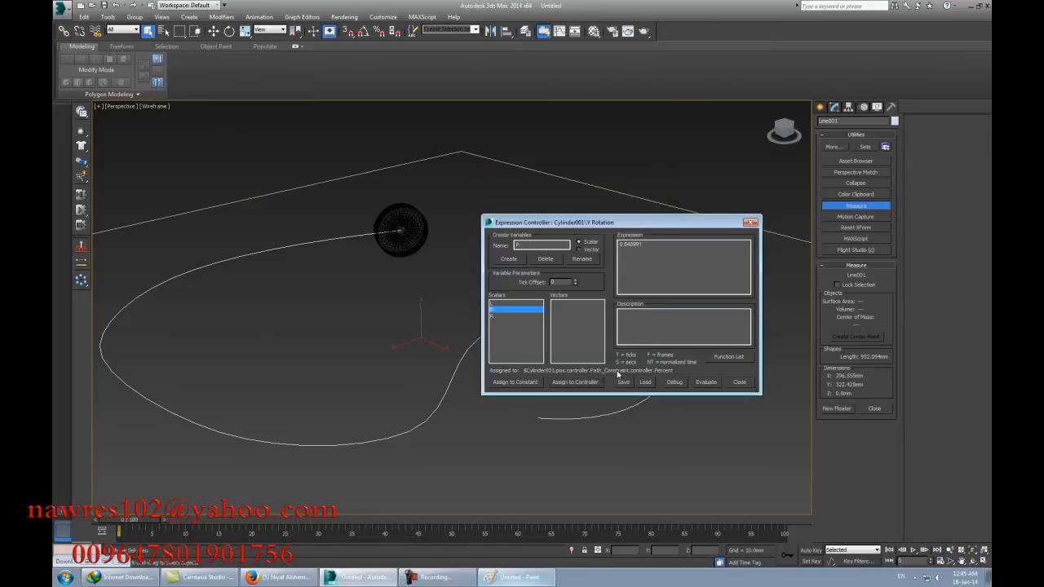
Step: Replace the Y Rotation expression with P*L/R and evaluate it
{"action": "left_click_drag", "start_coordinate": [652, 243], "coordinate": [607, 250]}
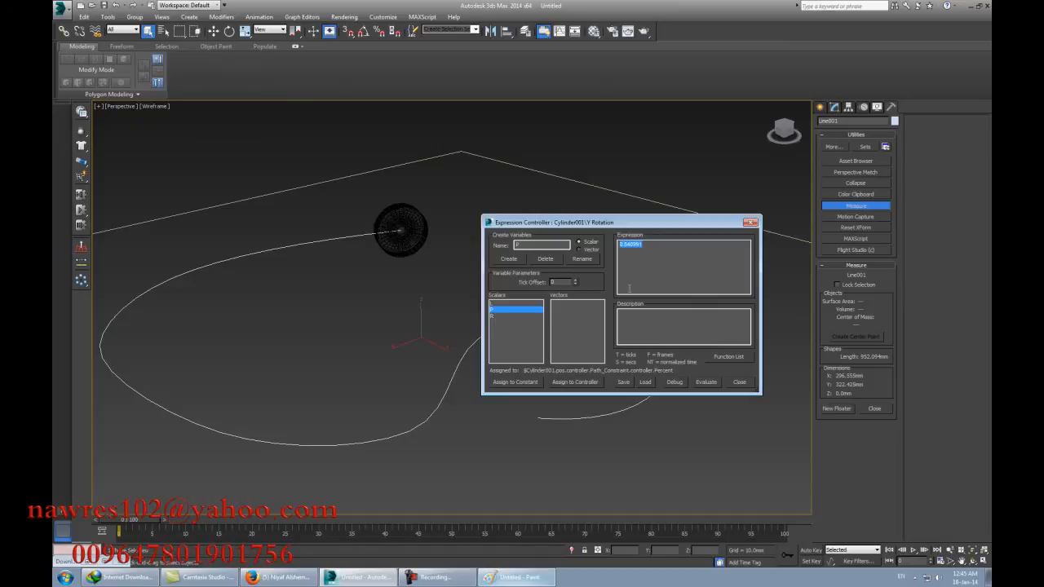
{"action": "type", "text": "P"}
{"action": "type", "text": "*L/R"}
{"action": "left_click", "coordinate": [707, 386]}
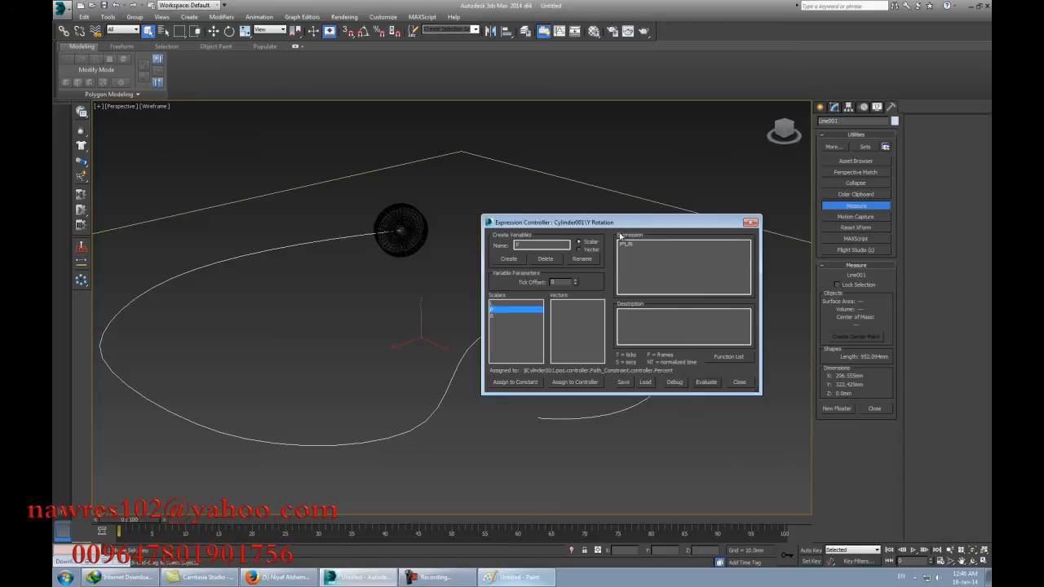
Step: Uncover the viewport, play the wireframe animation to check the wheel's rolling along the path, and return to the first frame
{"action": "left_click_drag", "start_coordinate": [602, 223], "coordinate": [858, 283]}
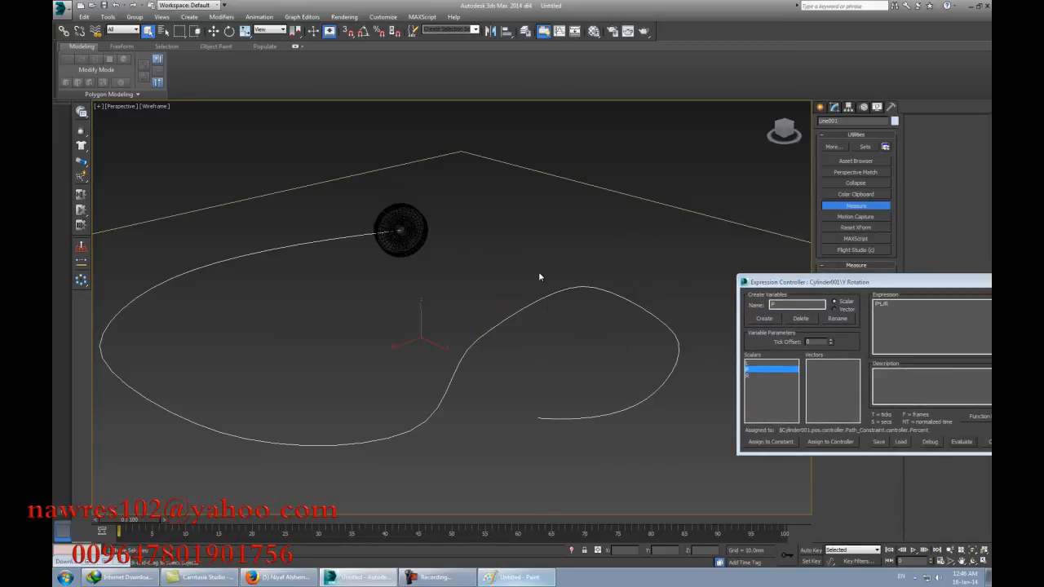
{"action": "scroll", "coordinate": [550, 311], "scroll_direction": "up", "scroll_amount": 2}
{"action": "middle_click_drag", "start_coordinate": [510, 327], "coordinate": [650, 298]}
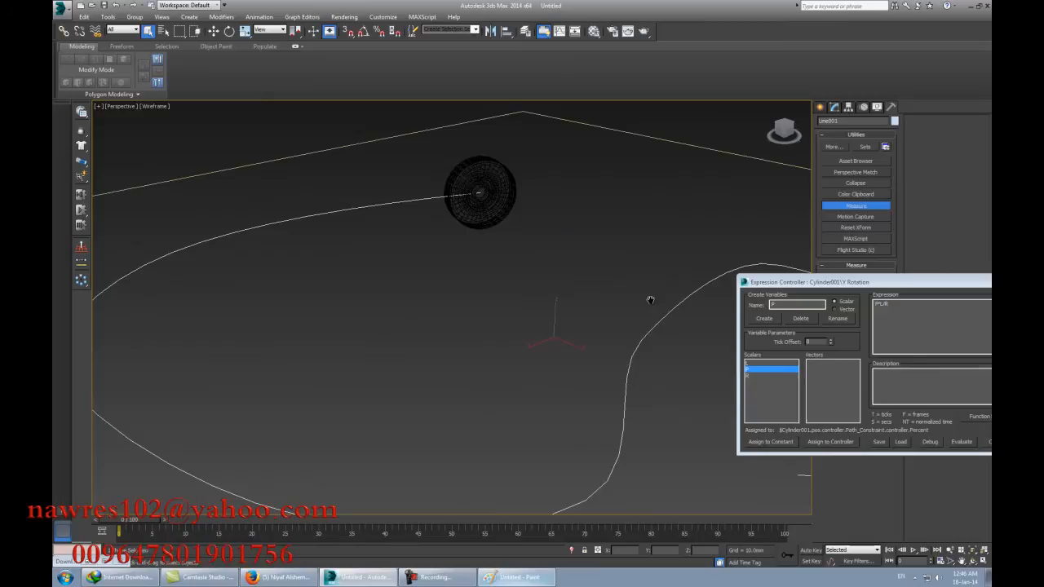
{"action": "left_click", "coordinate": [914, 551]}
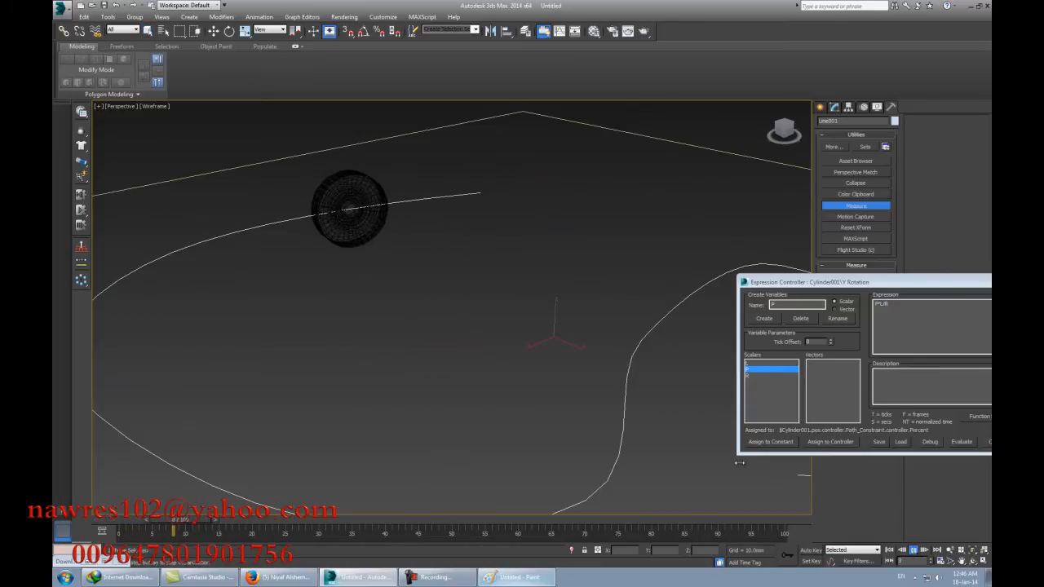
{"action": "middle_click_drag", "start_coordinate": [419, 397], "coordinate": [516, 367]}
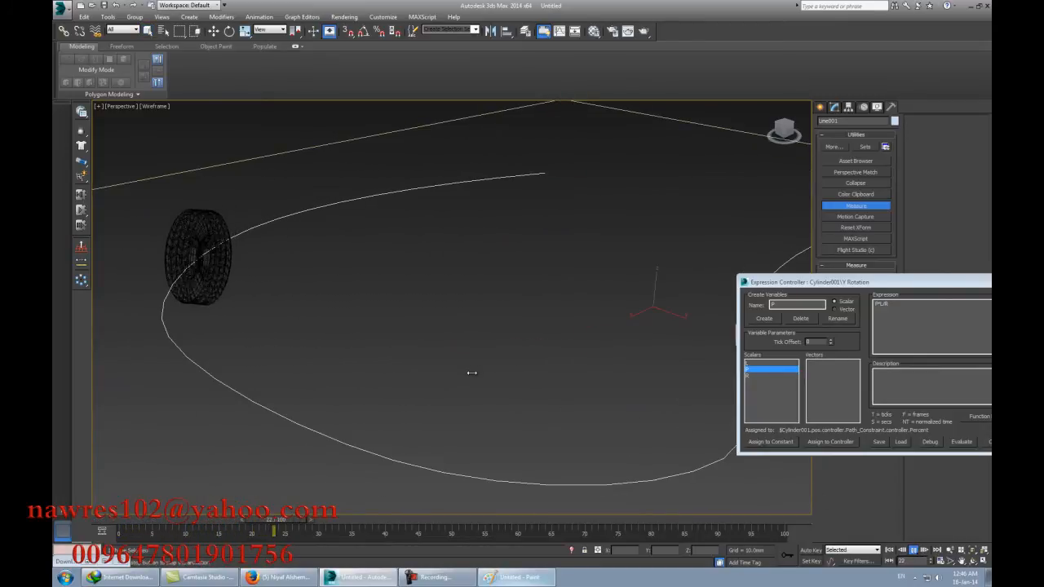
{"action": "middle_click_drag", "start_coordinate": [549, 406], "coordinate": [468, 384]}
{"action": "scroll", "coordinate": [470, 384], "scroll_direction": "down", "scroll_amount": 2}
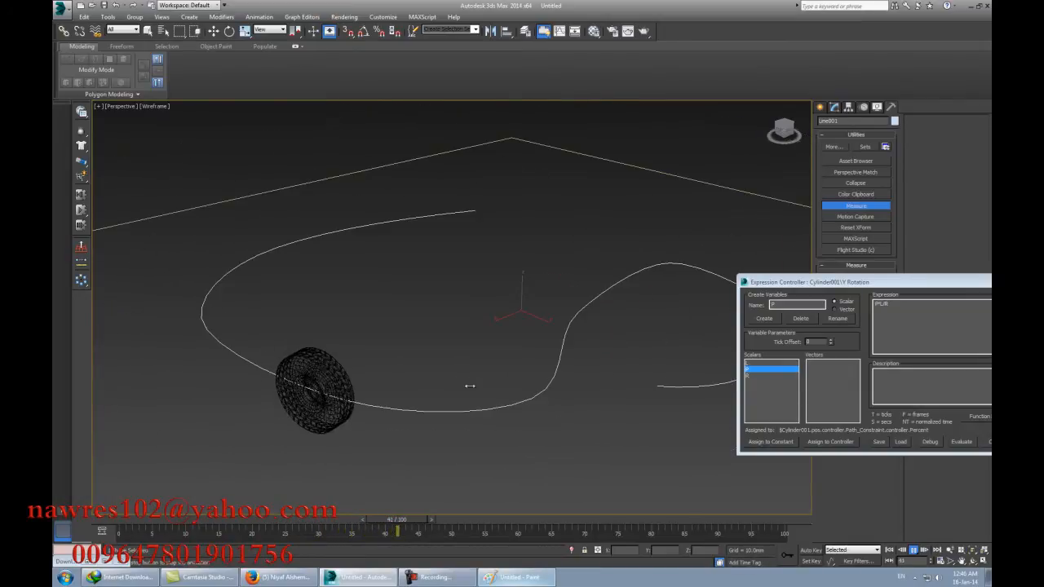
{"action": "left_click", "coordinate": [913, 551]}
{"action": "left_click", "coordinate": [890, 551]}
Step: Display the Perspective viewport shaded, replay the animation to examine the rolling wheel from several angles, and close the expression controller
{"action": "key", "text": "F3"}
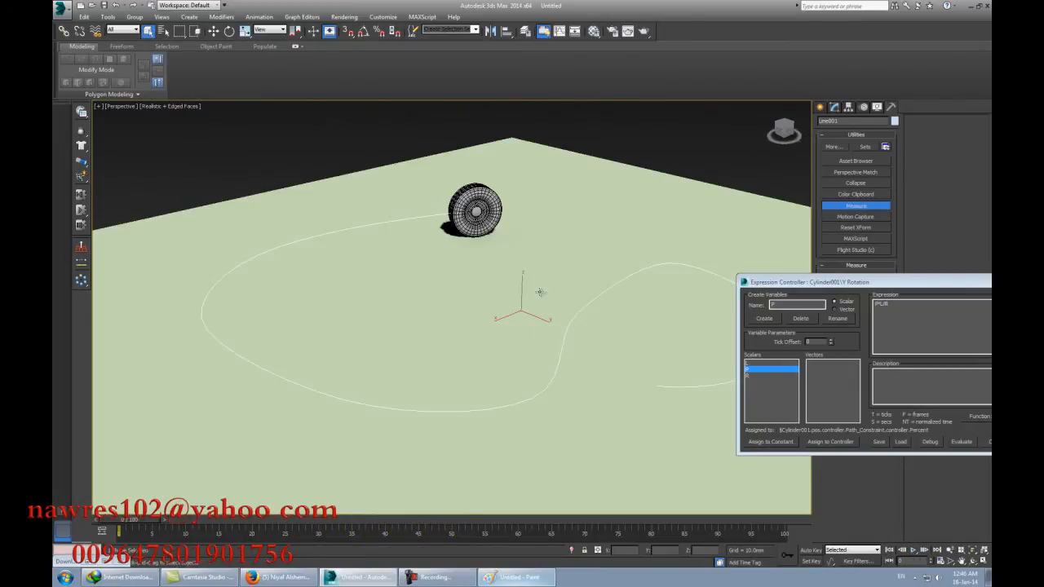
{"action": "left_click_drag", "start_coordinate": [834, 283], "coordinate": [875, 280]}
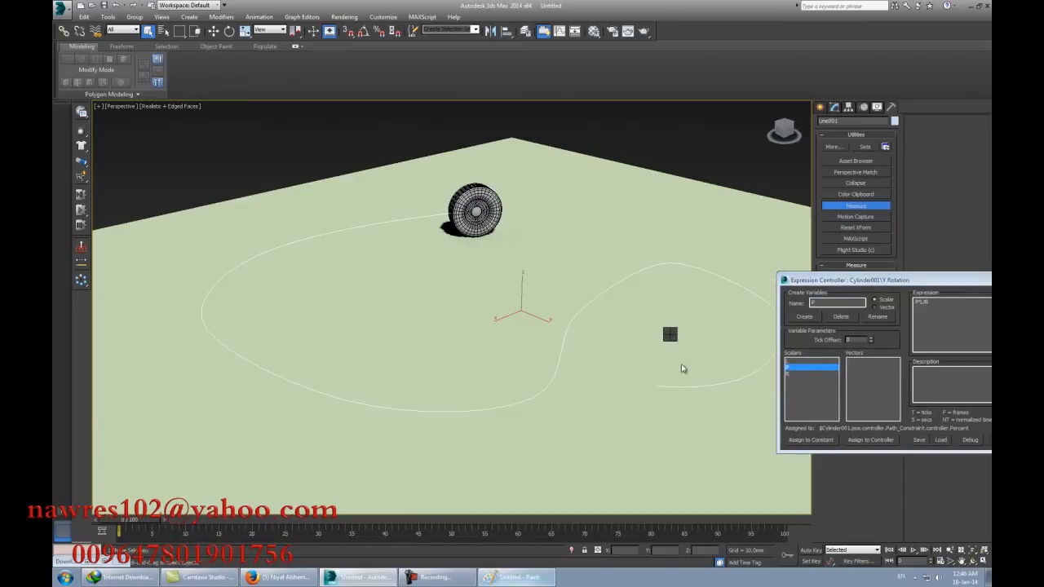
{"action": "left_click", "coordinate": [914, 552]}
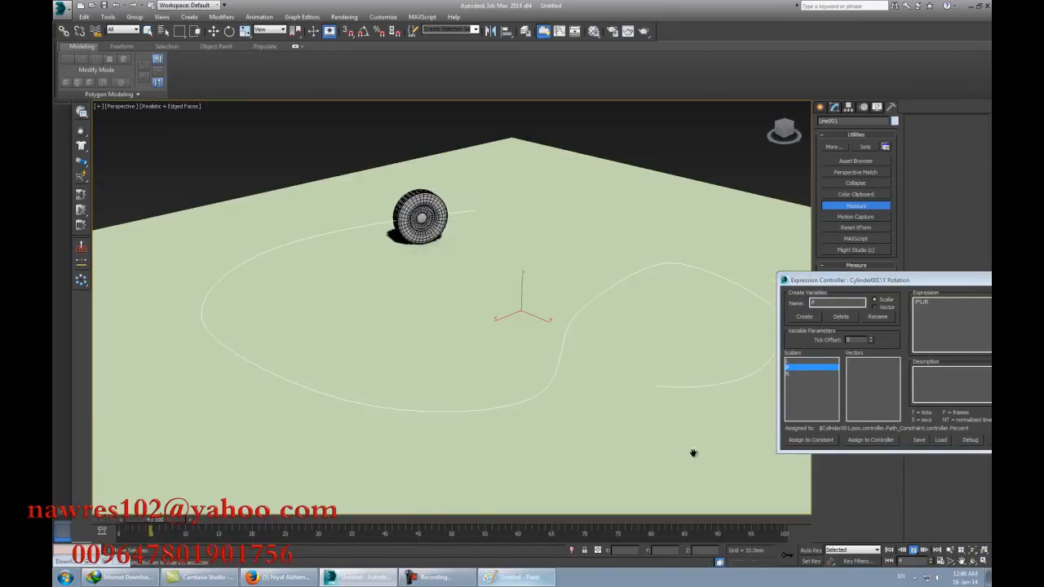
{"action": "scroll", "coordinate": [642, 431], "scroll_direction": "down", "scroll_amount": 4}
{"action": "scroll", "coordinate": [574, 412], "scroll_direction": "up", "scroll_amount": 4}
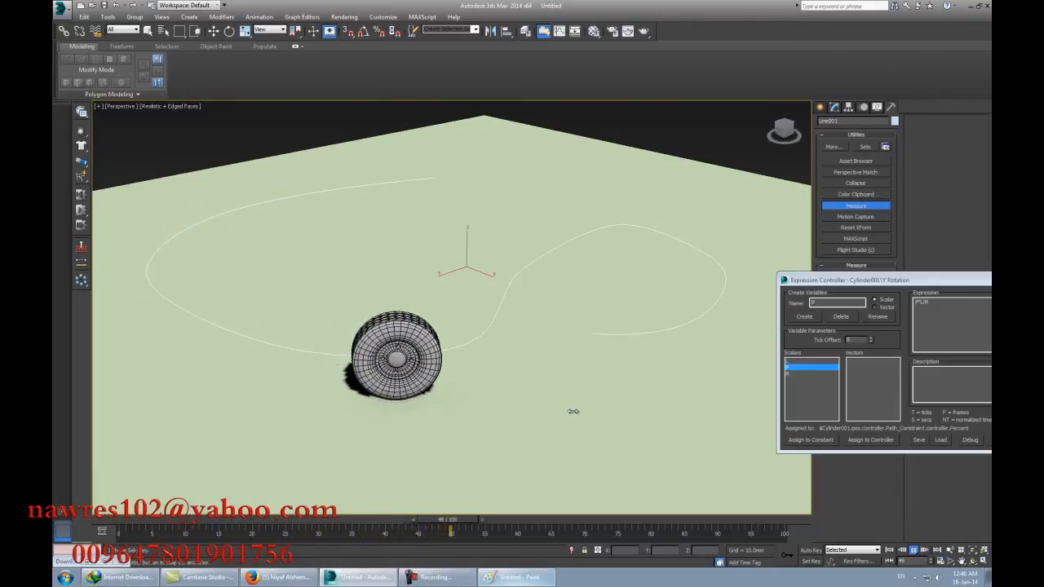
{"action": "middle_click_drag", "start_coordinate": [573, 412], "coordinate": [550, 374], "text": "alt"}
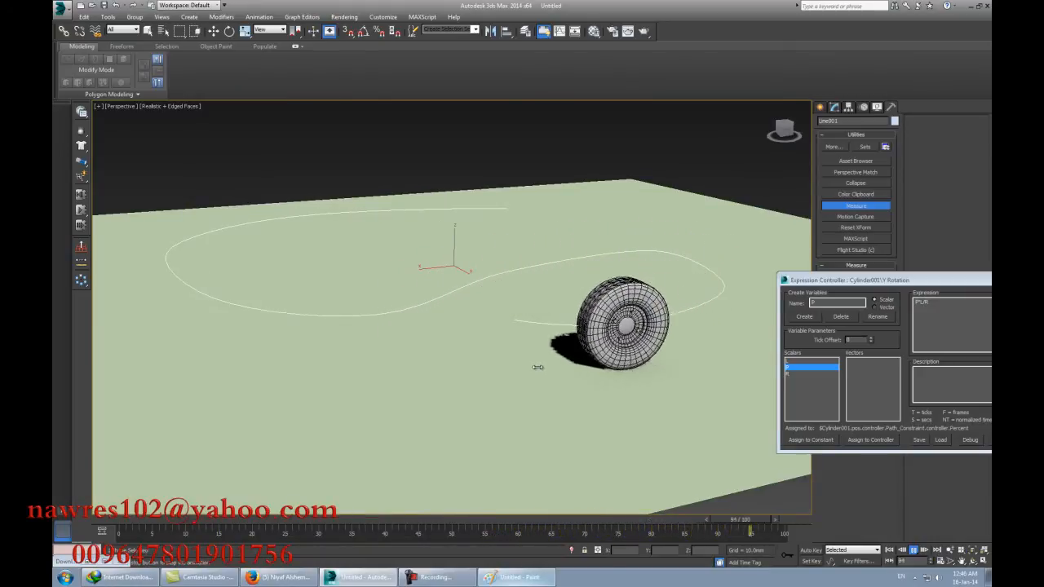
{"action": "middle_click_drag", "start_coordinate": [534, 366], "coordinate": [489, 361], "text": "alt"}
{"action": "scroll", "coordinate": [546, 392], "scroll_direction": "up", "scroll_amount": 3}
{"action": "scroll", "coordinate": [522, 384], "scroll_direction": "down", "scroll_amount": 2}
{"action": "scroll", "coordinate": [522, 384], "scroll_direction": "up", "scroll_amount": 2}
{"action": "scroll", "coordinate": [579, 401], "scroll_direction": "down", "scroll_amount": 2}
{"action": "scroll", "coordinate": [545, 385], "scroll_direction": "down", "scroll_amount": 2}
{"action": "left_click_drag", "start_coordinate": [849, 279], "coordinate": [564, 252]}
{"action": "left_click", "coordinate": [765, 252]}
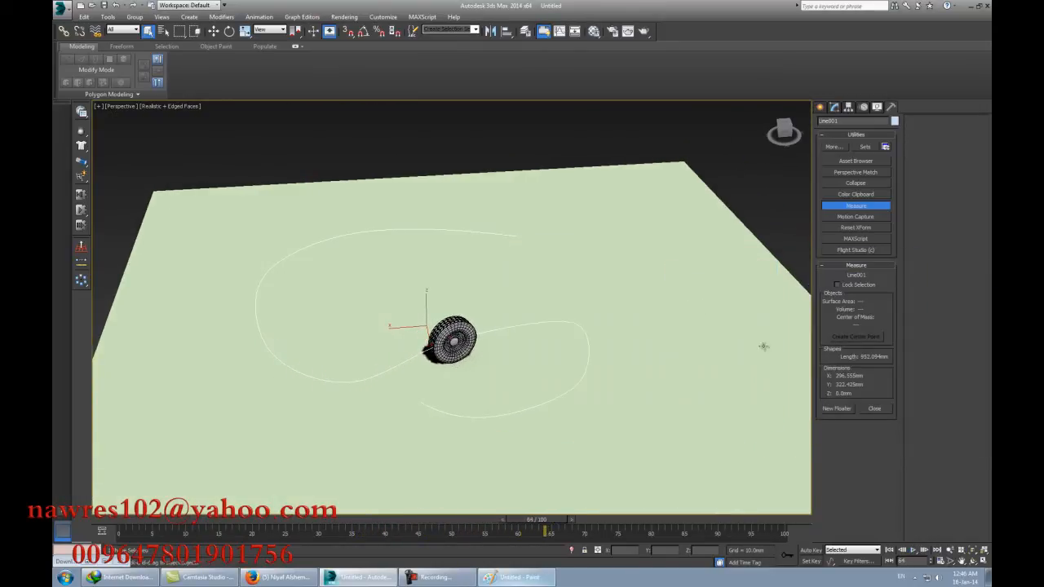
Step: Return to frame 0 and re-scale the animation time to end at frame 300
{"action": "left_click", "coordinate": [889, 552]}
{"action": "middle_click_drag", "start_coordinate": [642, 407], "coordinate": [635, 404]}
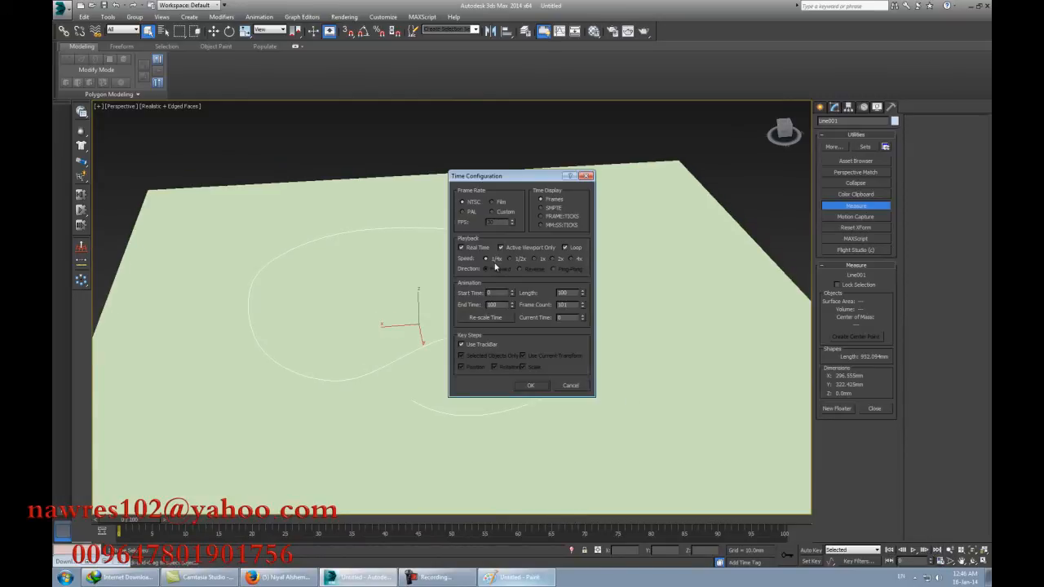
{"action": "left_click", "coordinate": [486, 318]}
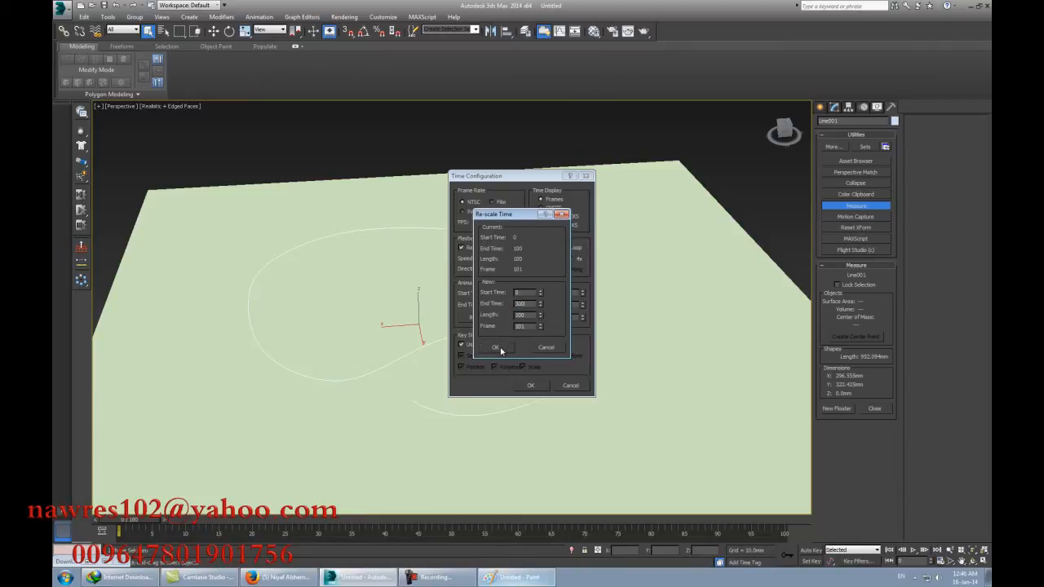
{"action": "left_click", "coordinate": [499, 348]}
{"action": "left_click", "coordinate": [528, 384]}
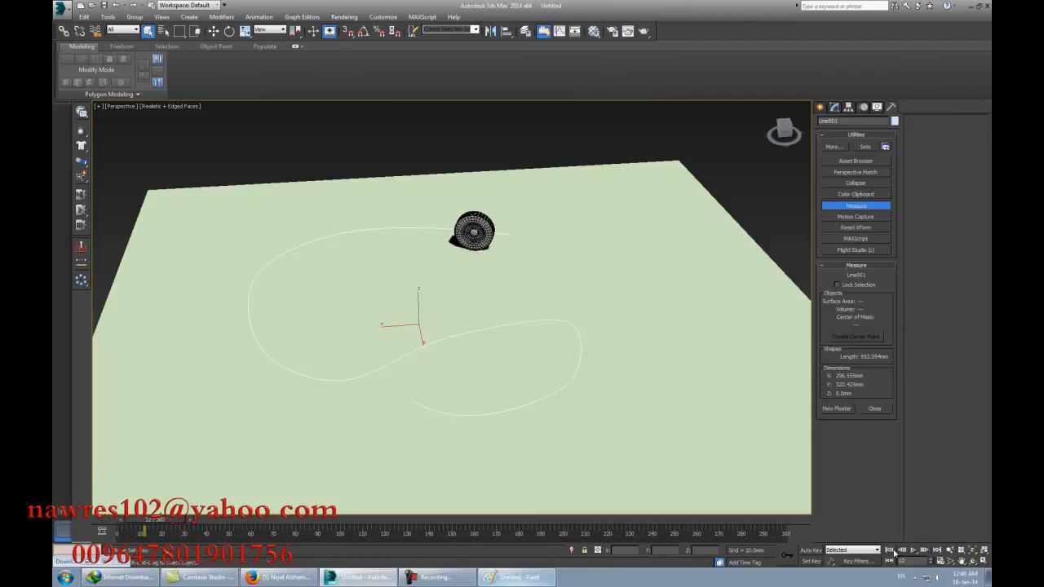
Step: Return to frame 0 and change the Perspective viewport's field of view in the viewport configuration
{"action": "middle_click_drag", "start_coordinate": [581, 367], "coordinate": [594, 413]}
{"action": "scroll", "coordinate": [594, 413], "scroll_direction": "up", "scroll_amount": 3}
{"action": "middle_click_drag", "start_coordinate": [485, 380], "coordinate": [571, 437]}
{"action": "middle_click_drag", "start_coordinate": [571, 437], "coordinate": [568, 355], "text": "alt"}
{"action": "scroll", "coordinate": [563, 380], "scroll_direction": "up", "scroll_amount": 4}
{"action": "middle_click_drag", "start_coordinate": [579, 360], "coordinate": [629, 341]}
{"action": "scroll", "coordinate": [606, 364], "scroll_direction": "down", "scroll_amount": 4}
{"action": "scroll", "coordinate": [566, 324], "scroll_direction": "down", "scroll_amount": 2}
{"action": "middle_click_drag", "start_coordinate": [590, 411], "coordinate": [751, 405]}
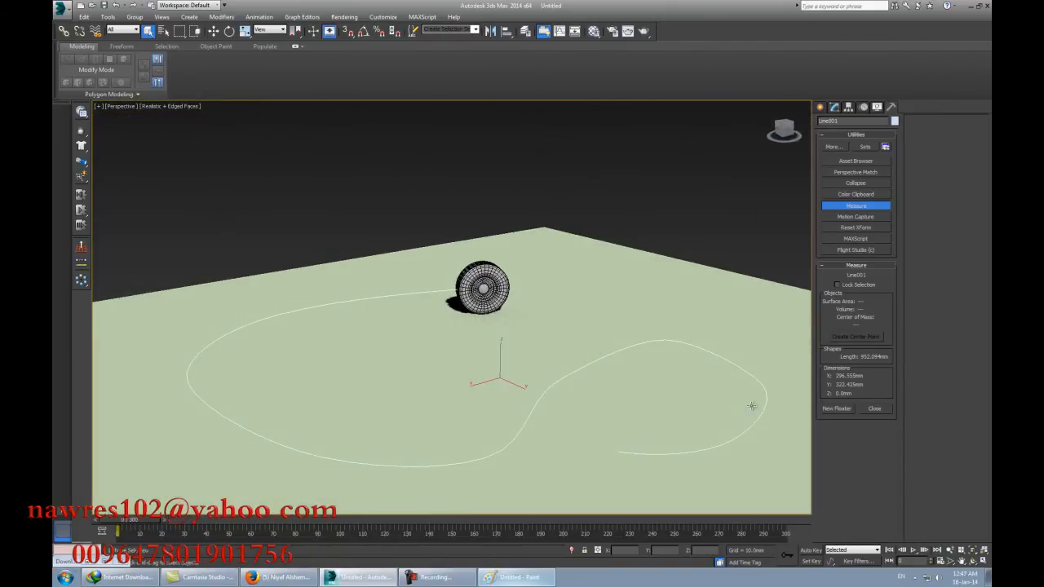
{"action": "right_click", "coordinate": [951, 566]}
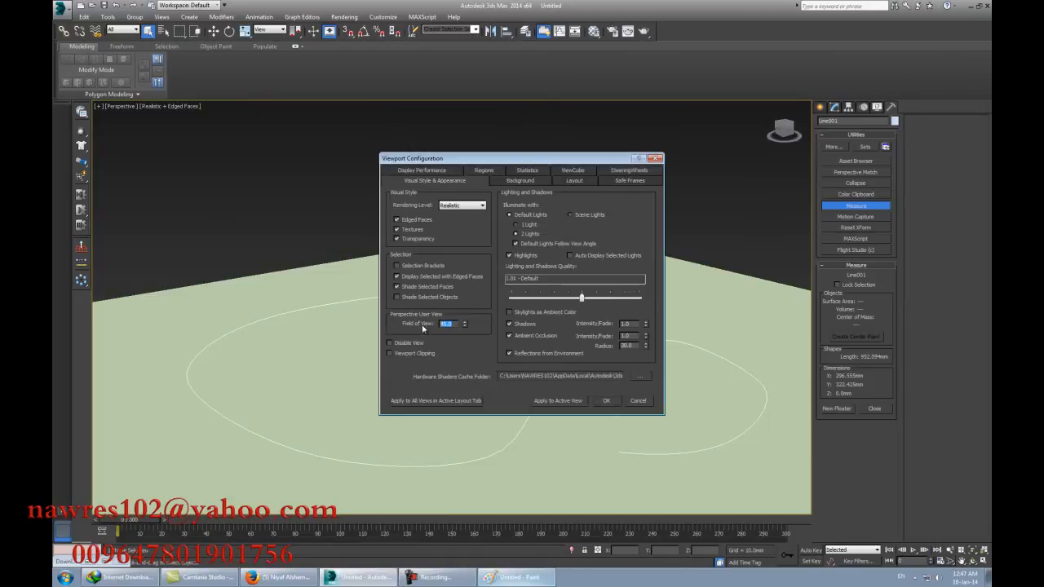
{"action": "left_click", "coordinate": [606, 402]}
Step: Play the 300-frame animation and examine the wheel's rolling along the path from low and close viewpoints
{"action": "middle_click_drag", "start_coordinate": [590, 384], "coordinate": [516, 329], "text": "alt"}
{"action": "scroll", "coordinate": [524, 254], "scroll_direction": "down", "scroll_amount": 3}
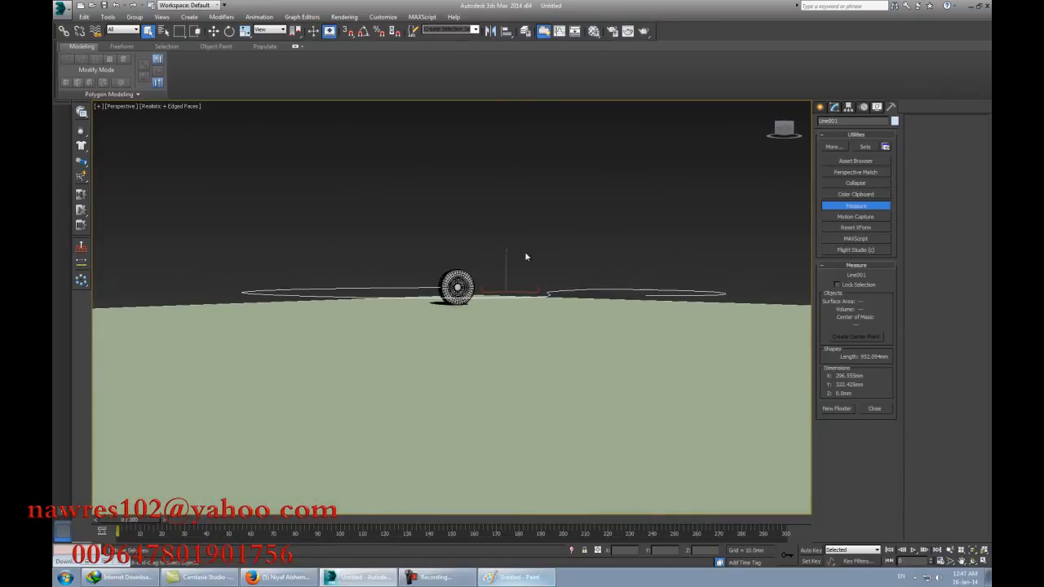
{"action": "scroll", "coordinate": [533, 257], "scroll_direction": "up", "scroll_amount": 1}
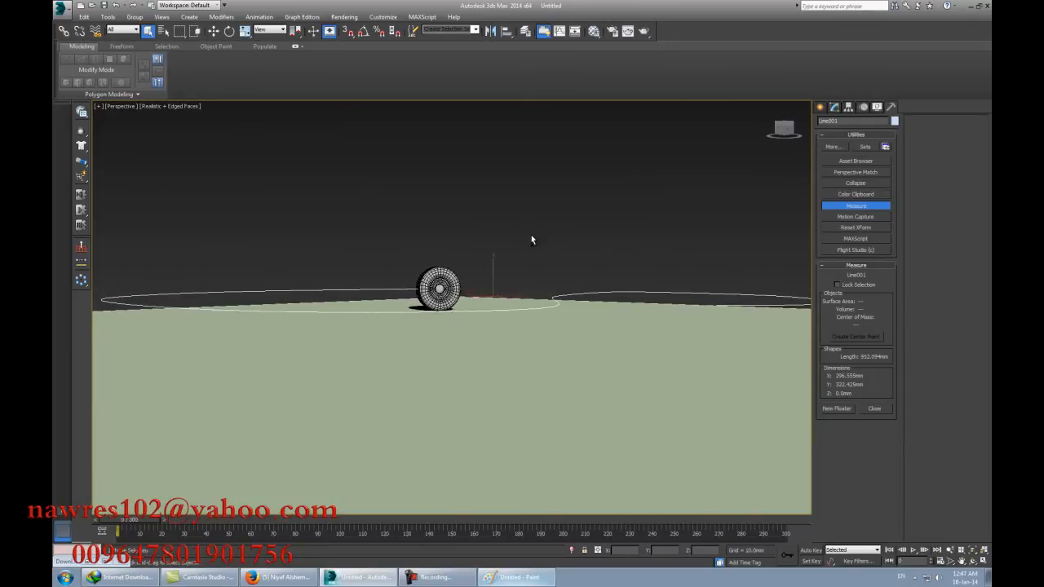
{"action": "middle_click_drag", "start_coordinate": [533, 272], "coordinate": [522, 261], "text": "alt"}
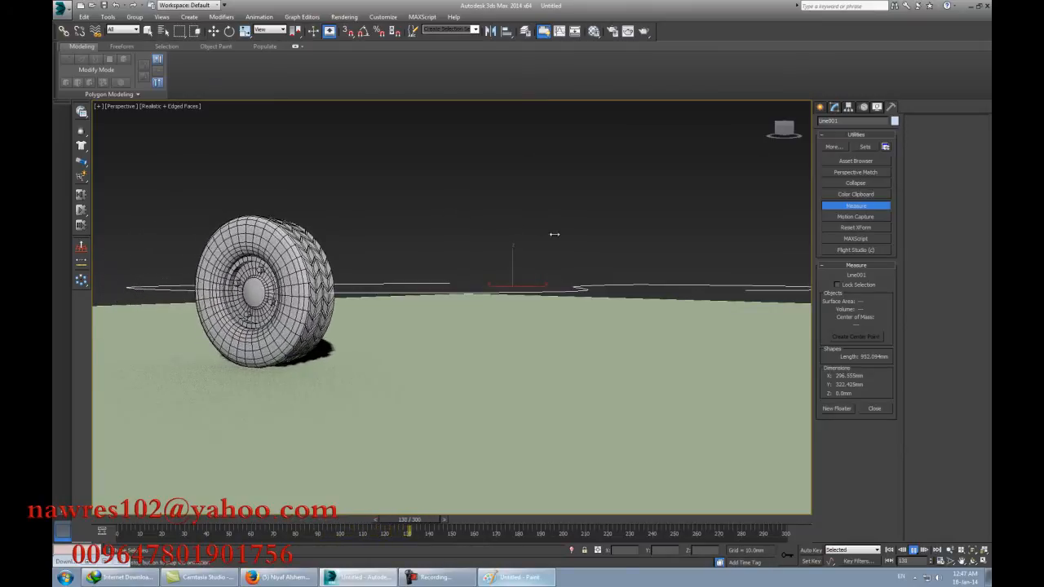
{"action": "middle_click_drag", "start_coordinate": [550, 238], "coordinate": [531, 249], "text": "alt"}
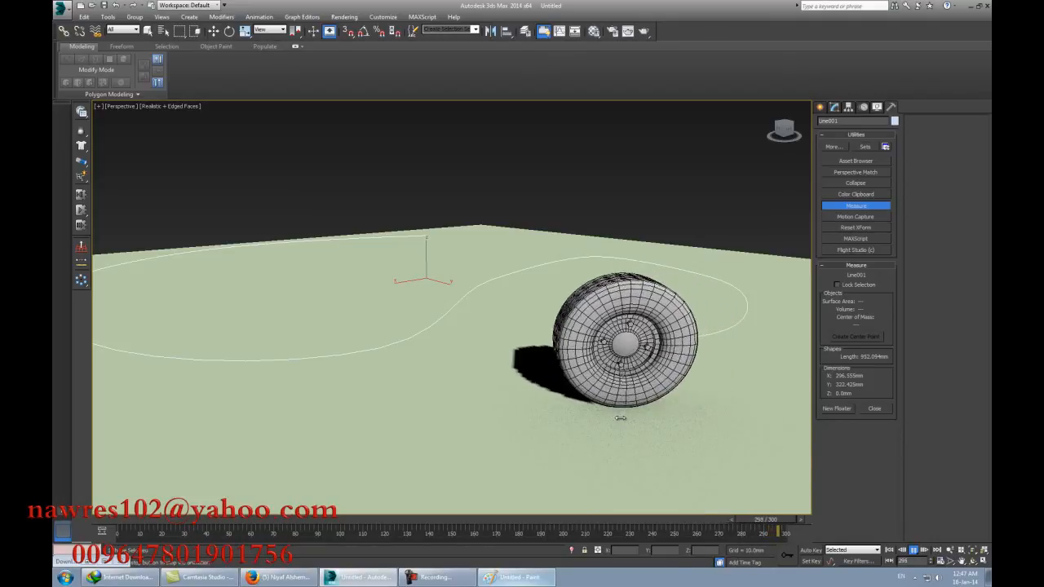
{"action": "middle_click_drag", "start_coordinate": [541, 394], "coordinate": [573, 401]}
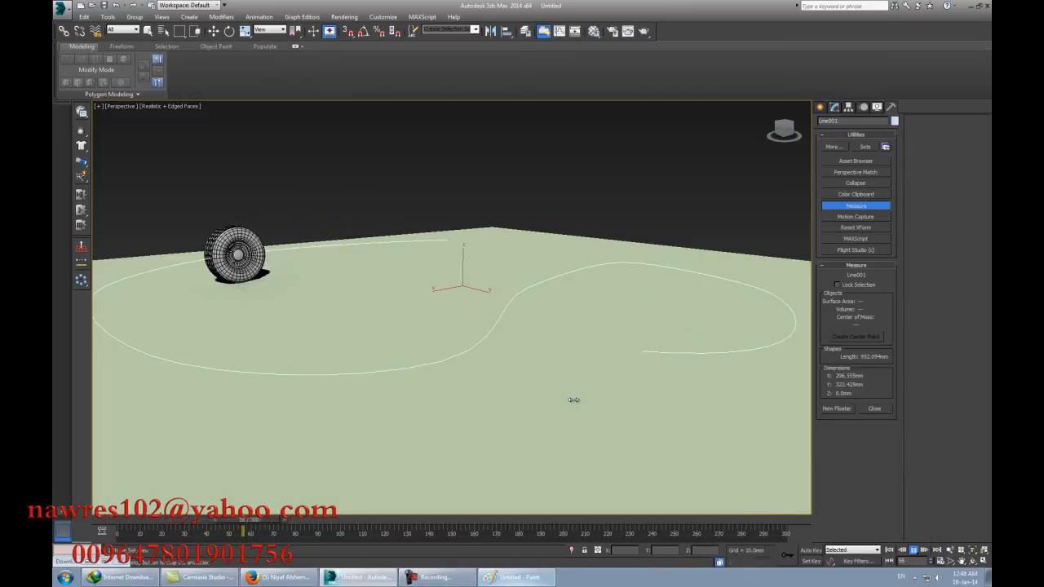
{"action": "middle_click_drag", "start_coordinate": [541, 390], "coordinate": [552, 389]}
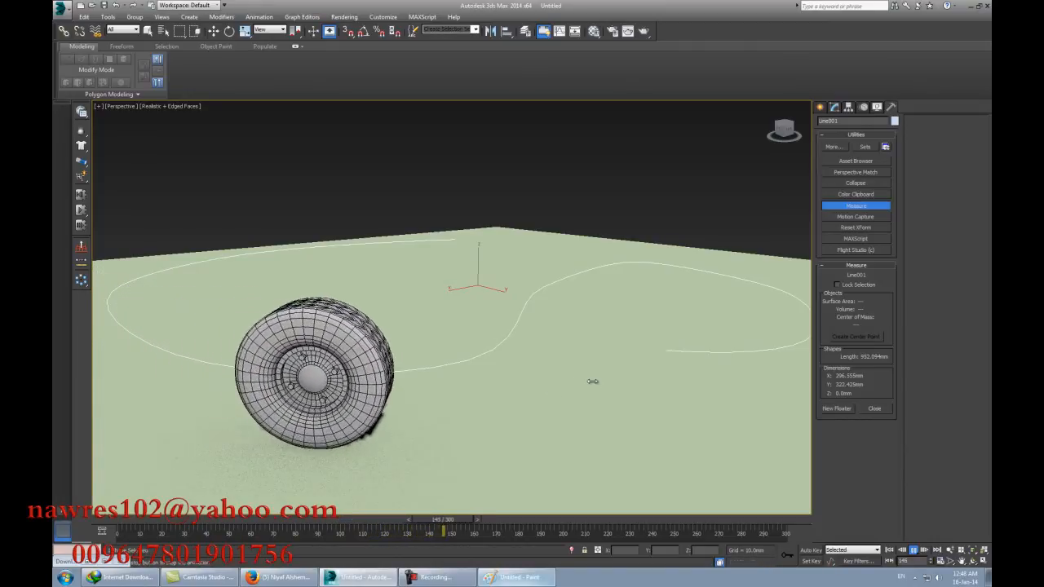
{"action": "mouse_move", "coordinate": [594, 383]}
{"action": "middle_mouse_down"}
{"action": "mouse_move", "coordinate": [583, 378]}
{"action": "mouse_move", "coordinate": [593, 380]}
{"action": "middle_mouse_up"}
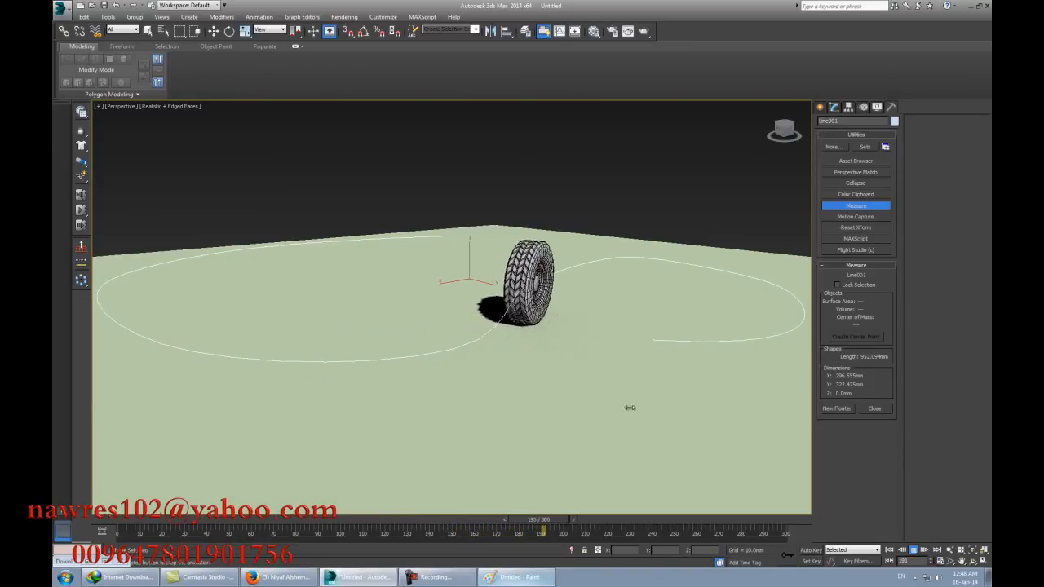